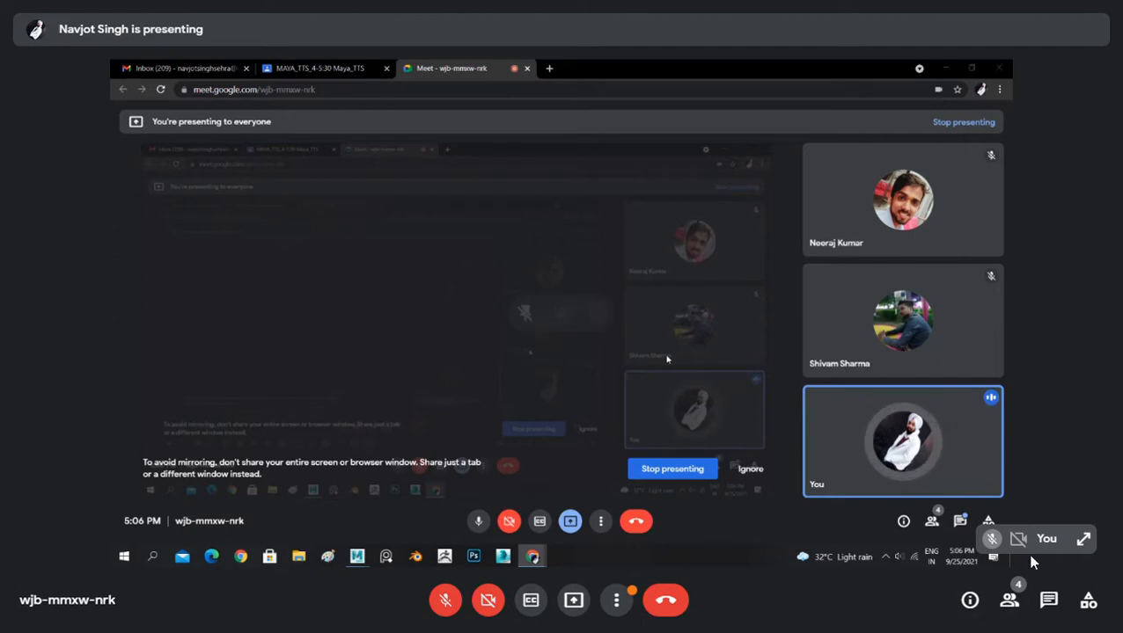
- Send the message "ok sir" in the in-call chat and close the chat
left_click(1047, 600)
type("ok")
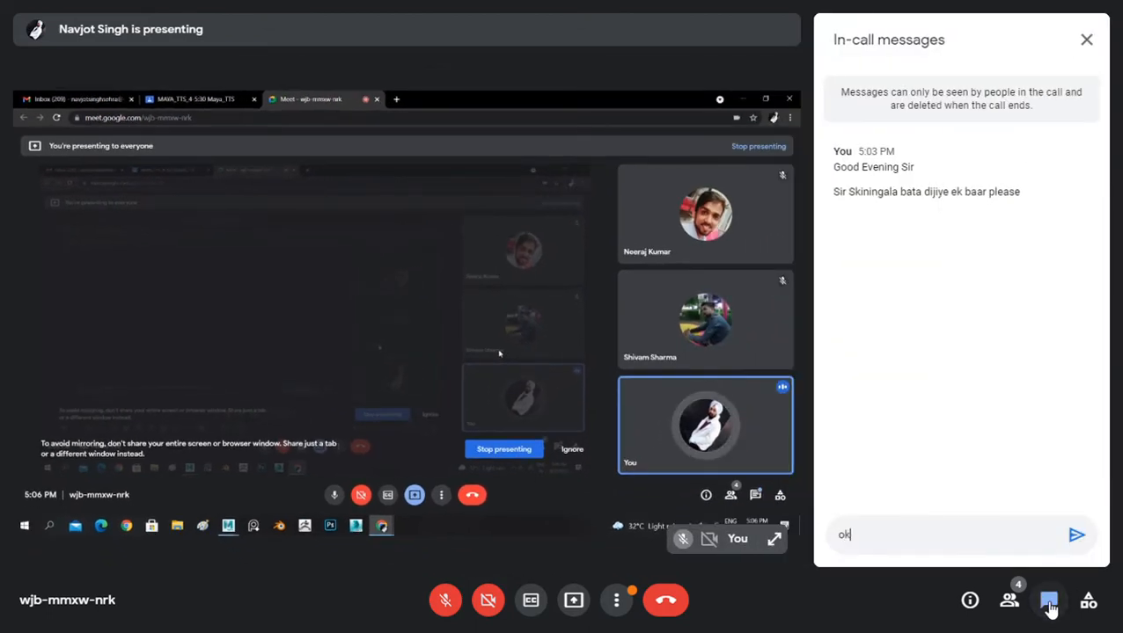
type(" sir")
key("Return")
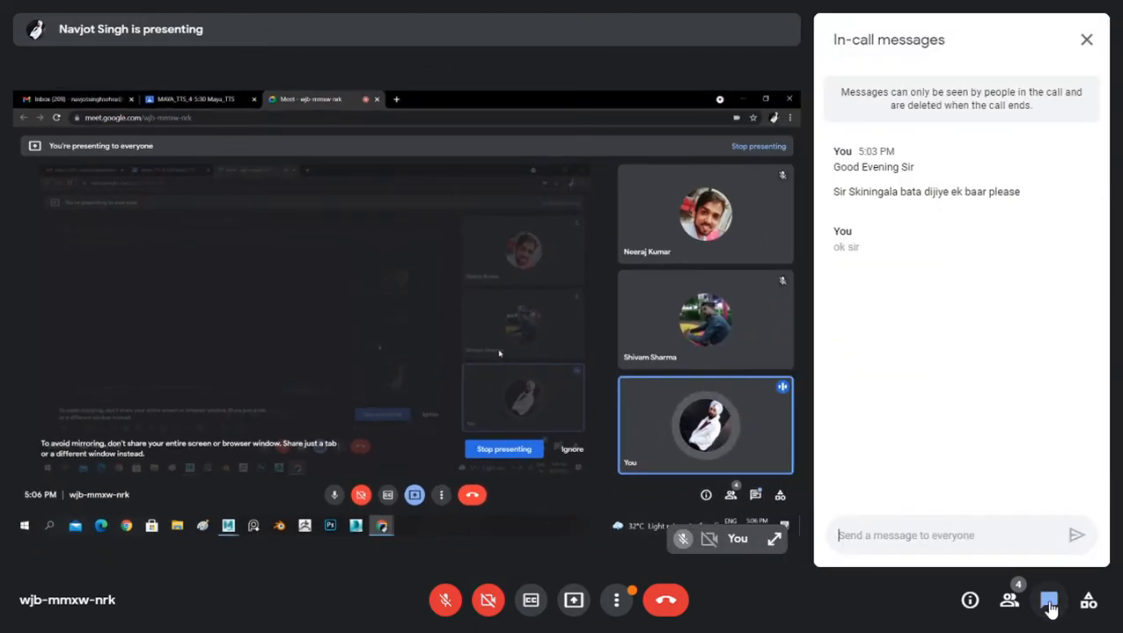
left_click(1086, 42)
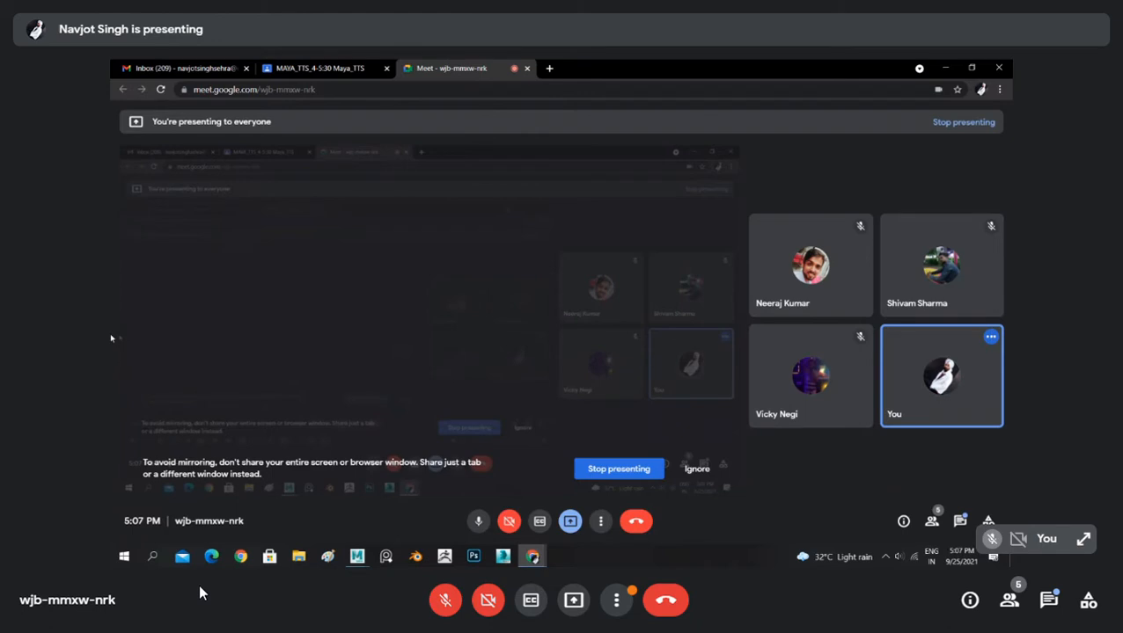
- Send the message "mein baat karta hu ma'am se" in the in-call chat and close the chat
left_click(1048, 600)
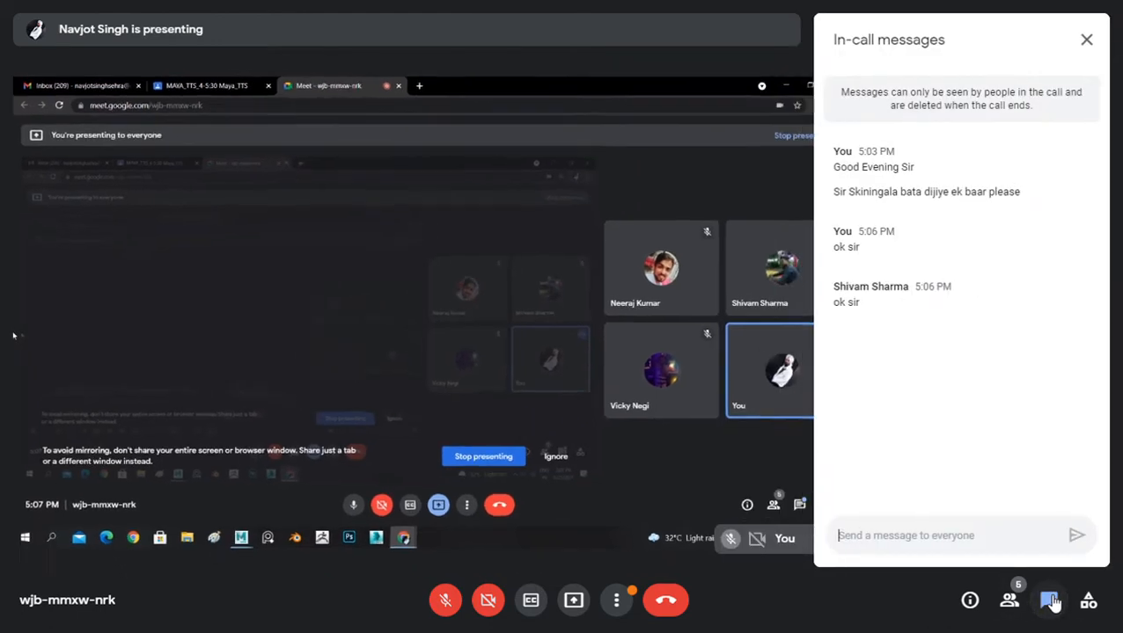
left_click(903, 537)
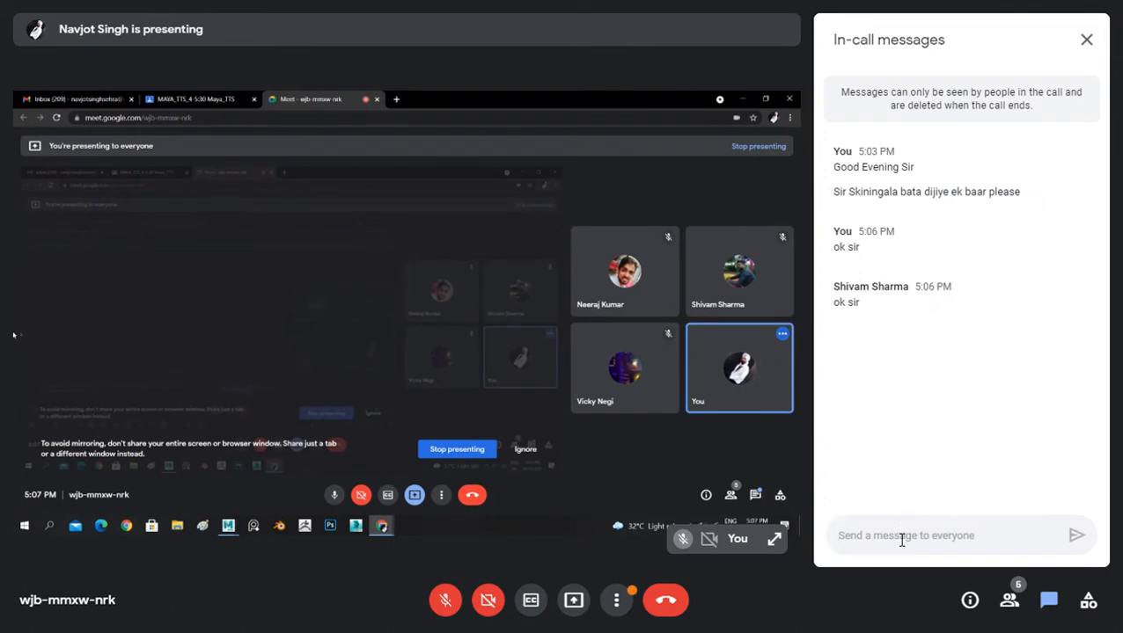
type("mein")
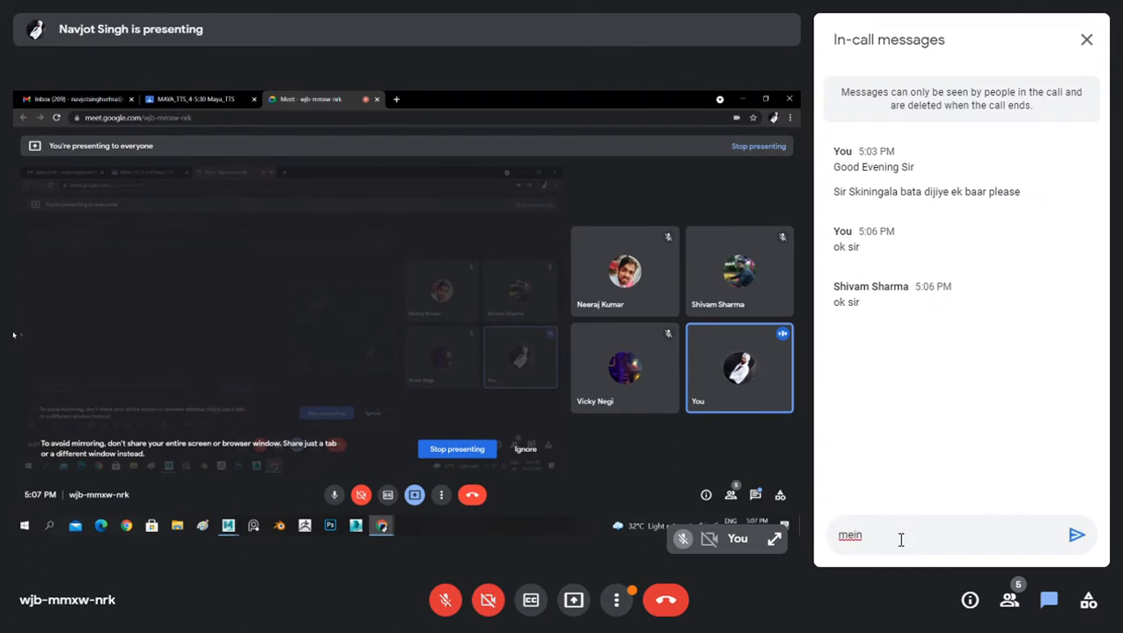
type(" baat karta hu m")
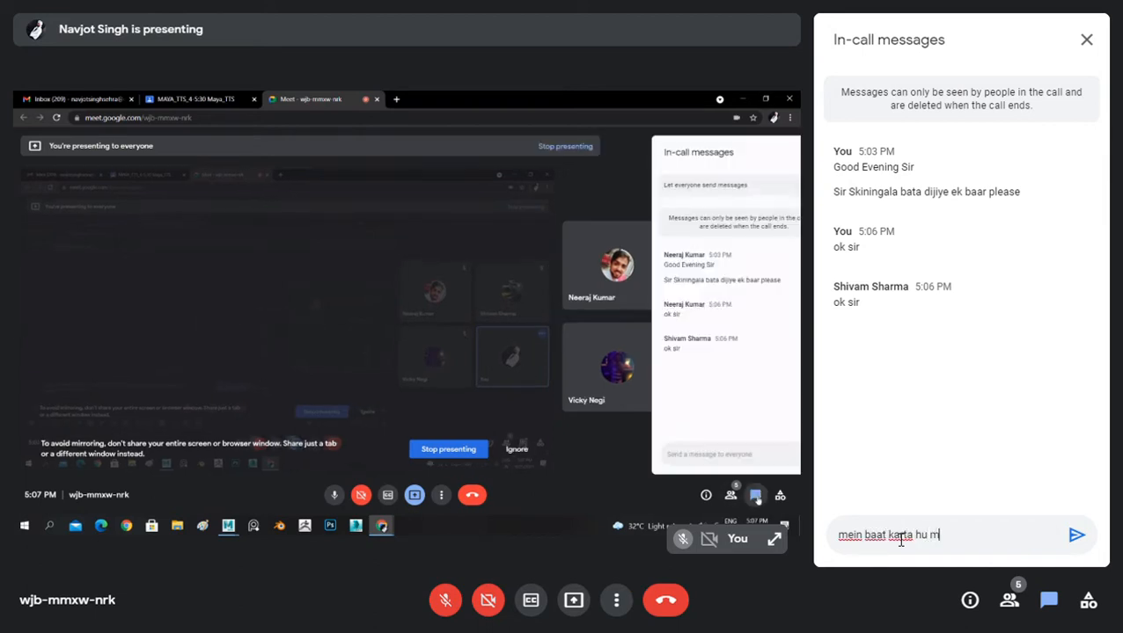
type("a'a")
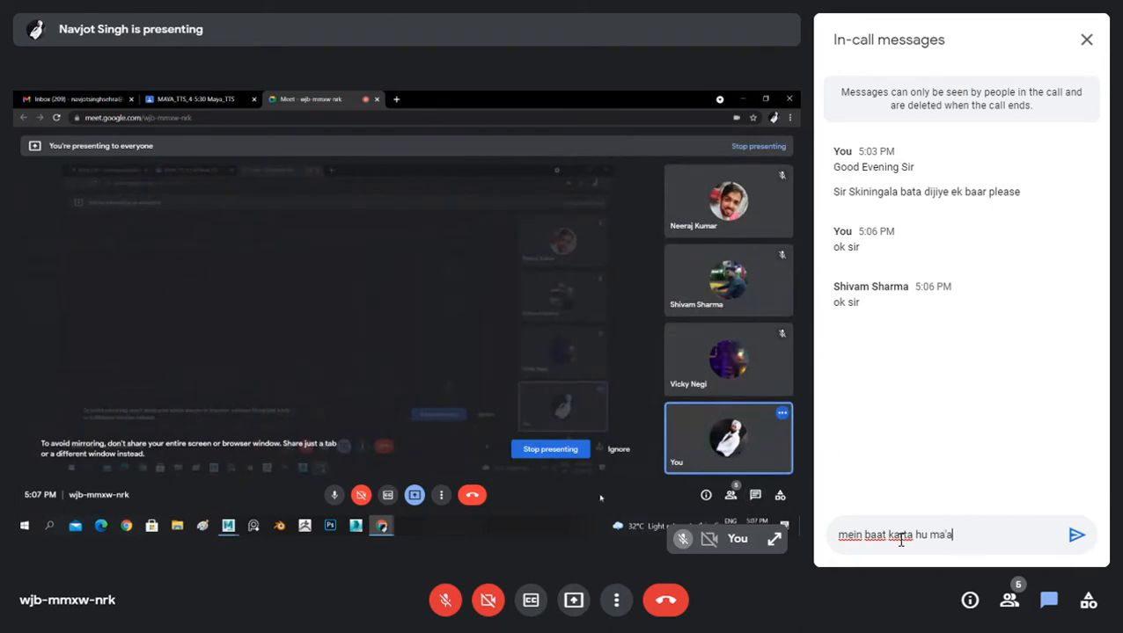
type("m se")
key("Return")
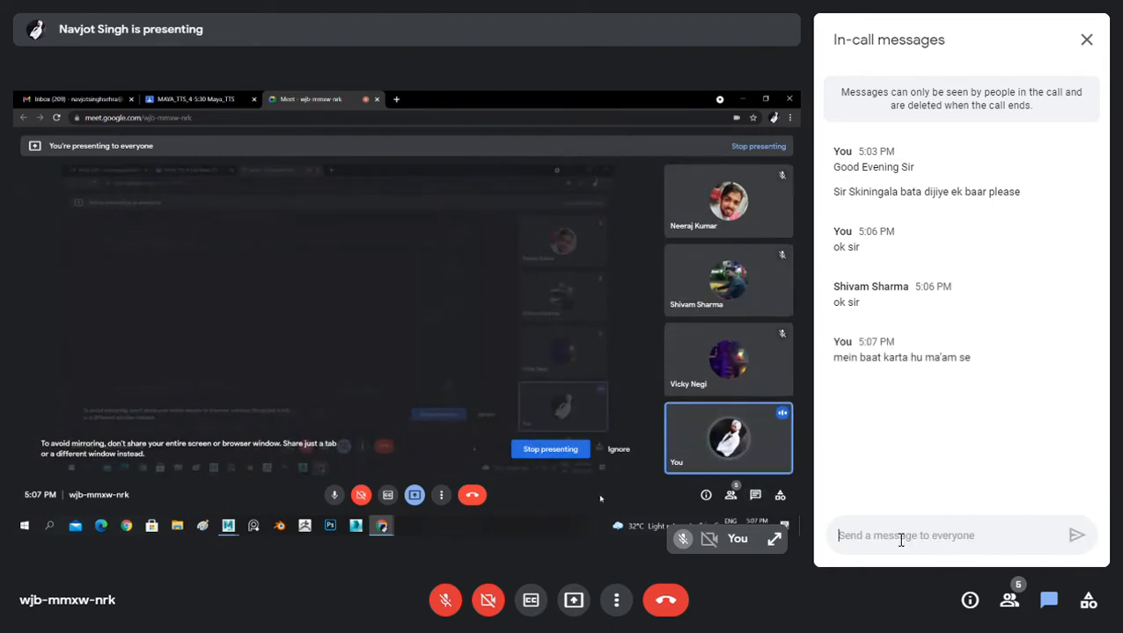
left_click(1087, 40)
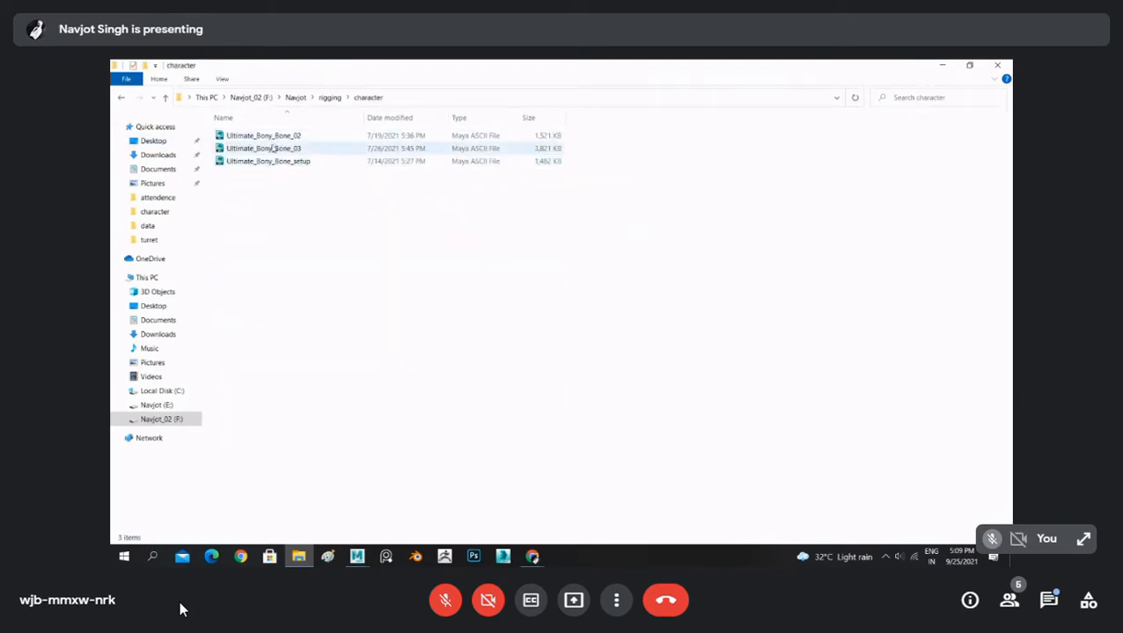
- Send "sir ma'am ne bol diya mujhe online class attend karne ke liye" in the in-call chat
left_click(1048, 600)
type("sir ")
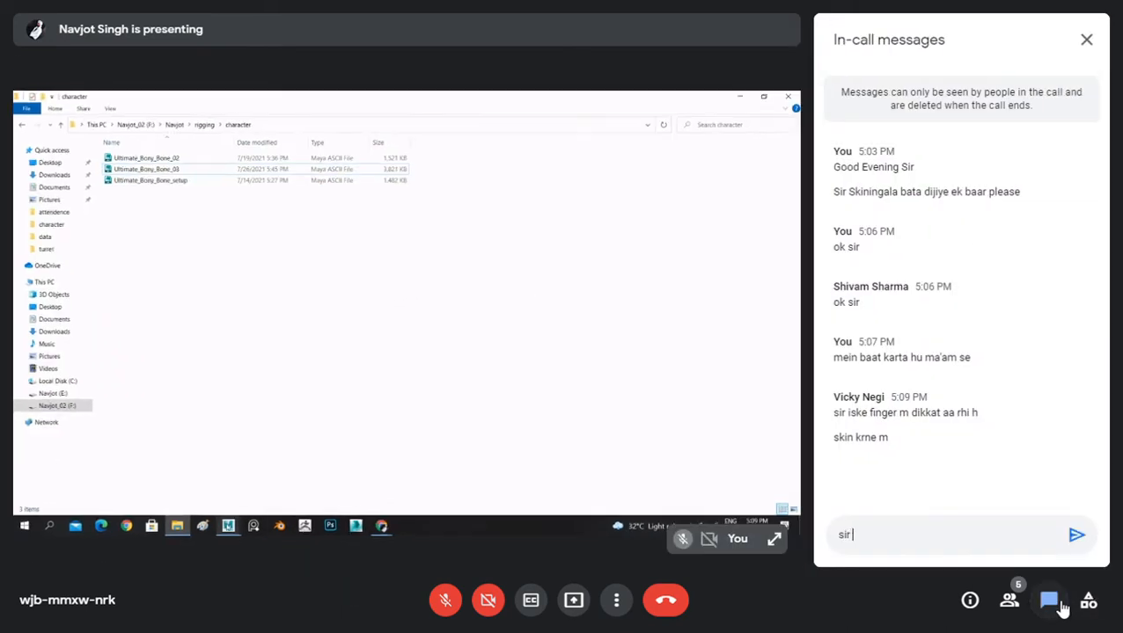
type("ma")
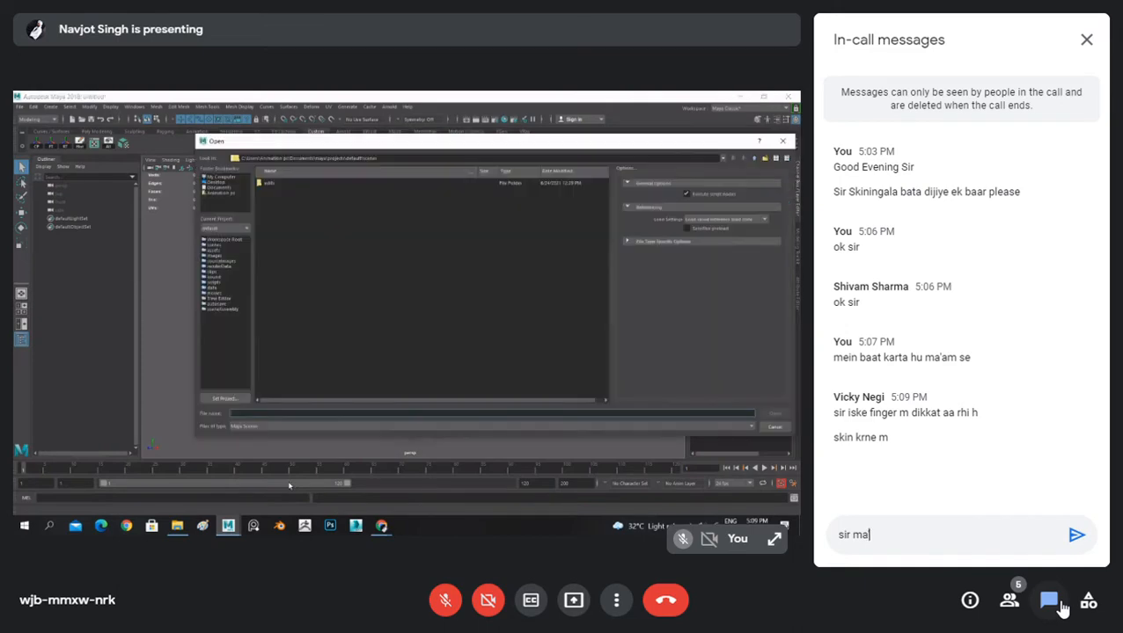
type("'am ne bol")
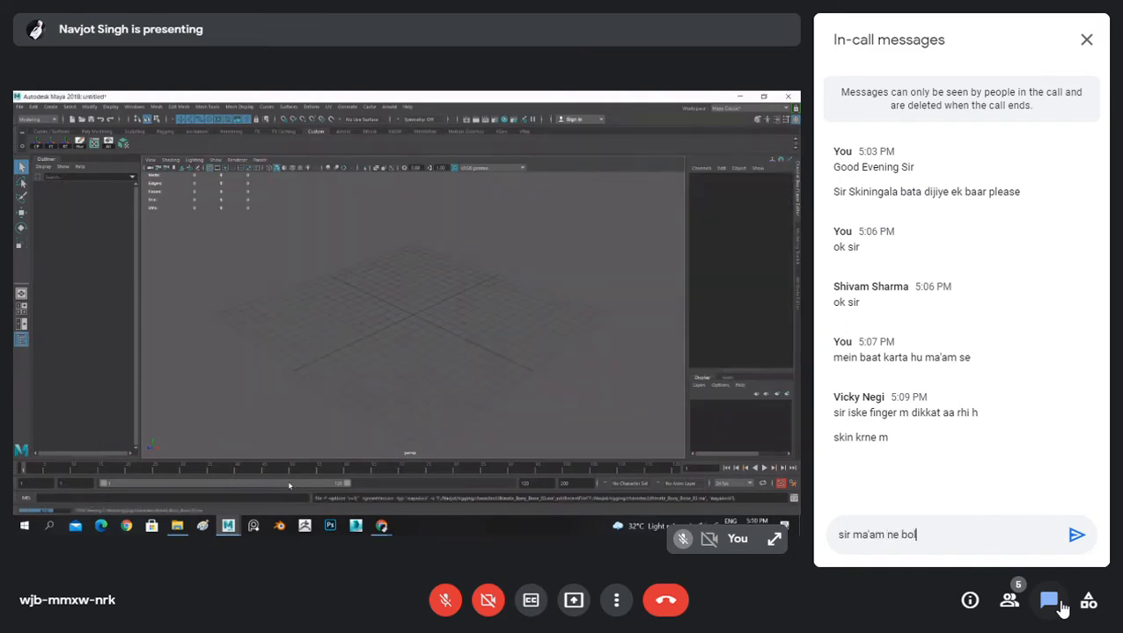
type(" diya muj")
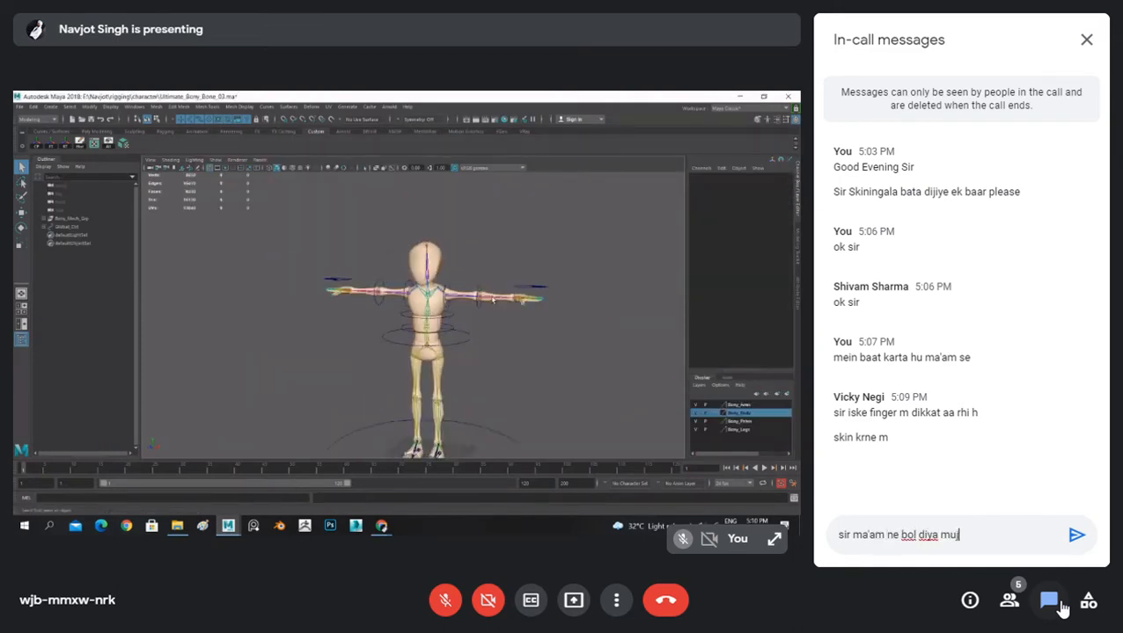
type("he online class ")
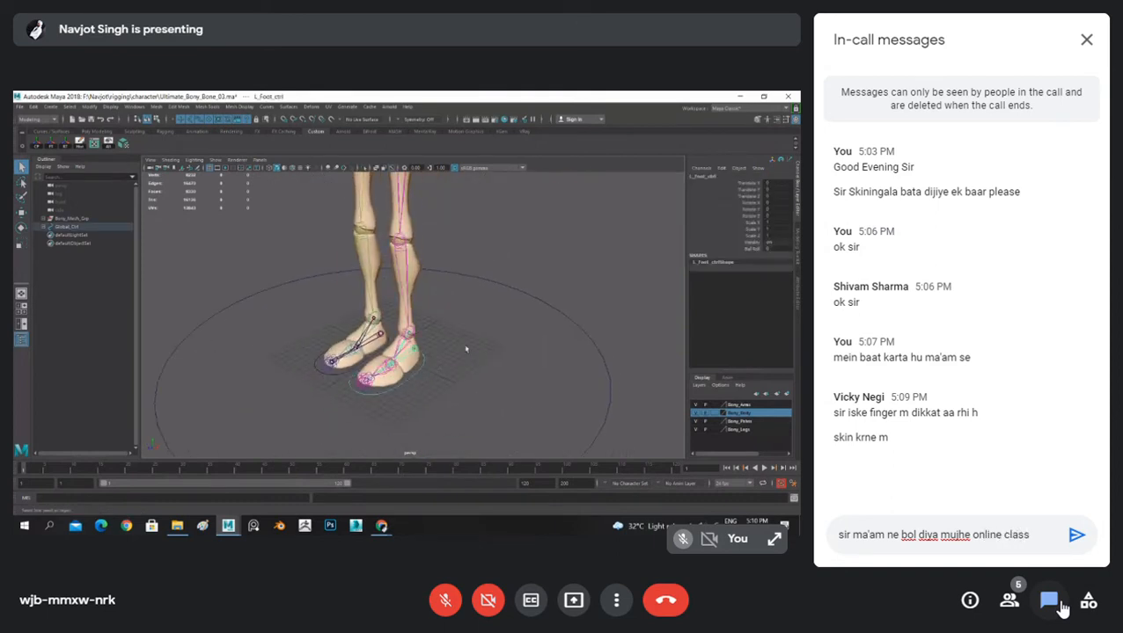
type(" ke")
key("BackSpace")
key("BackSpace")
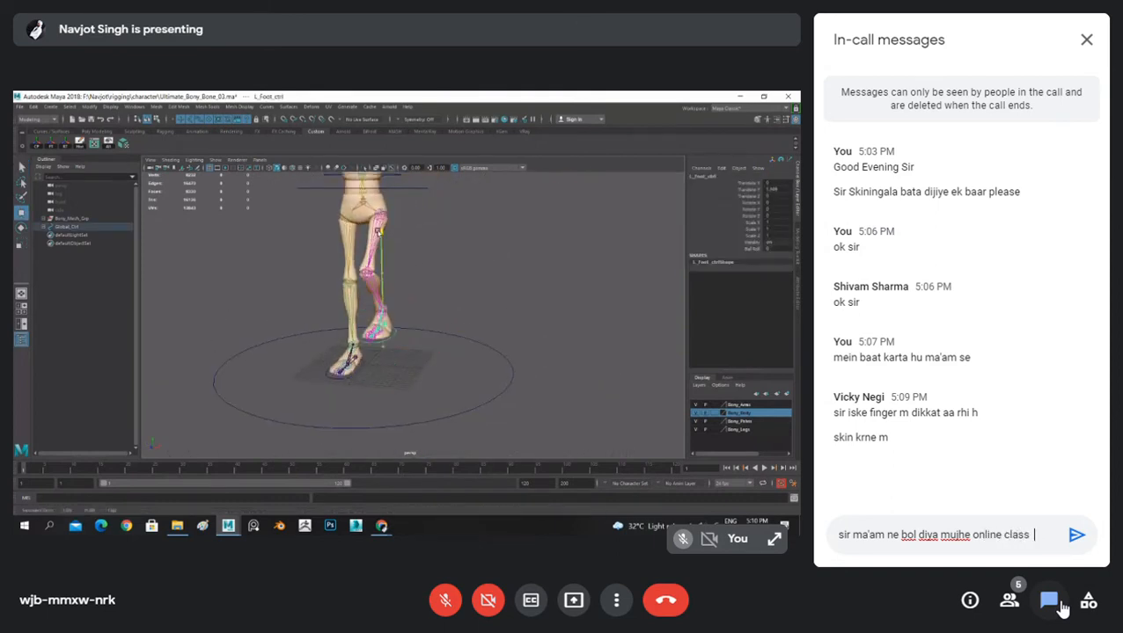
type("attend karne le")
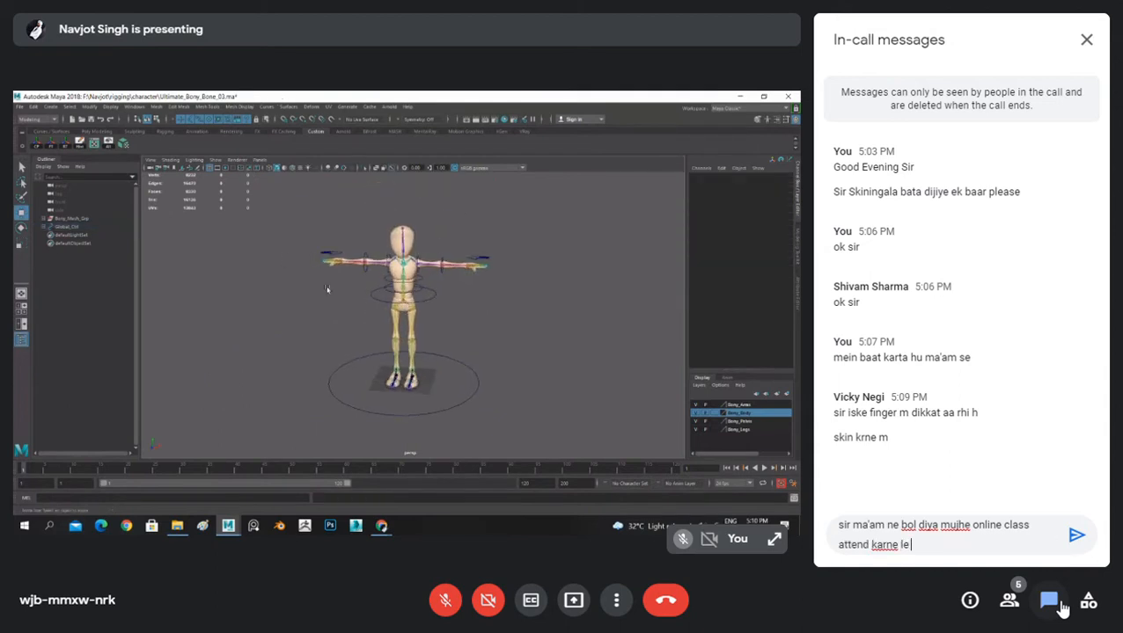
key("BackSpace")
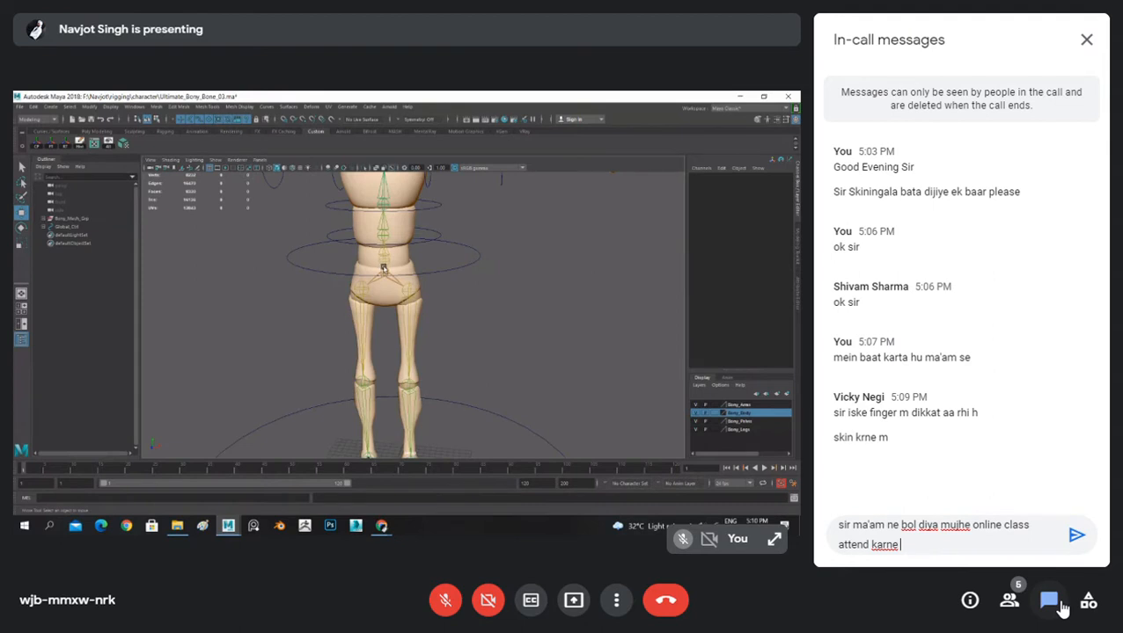
type("ke liye")
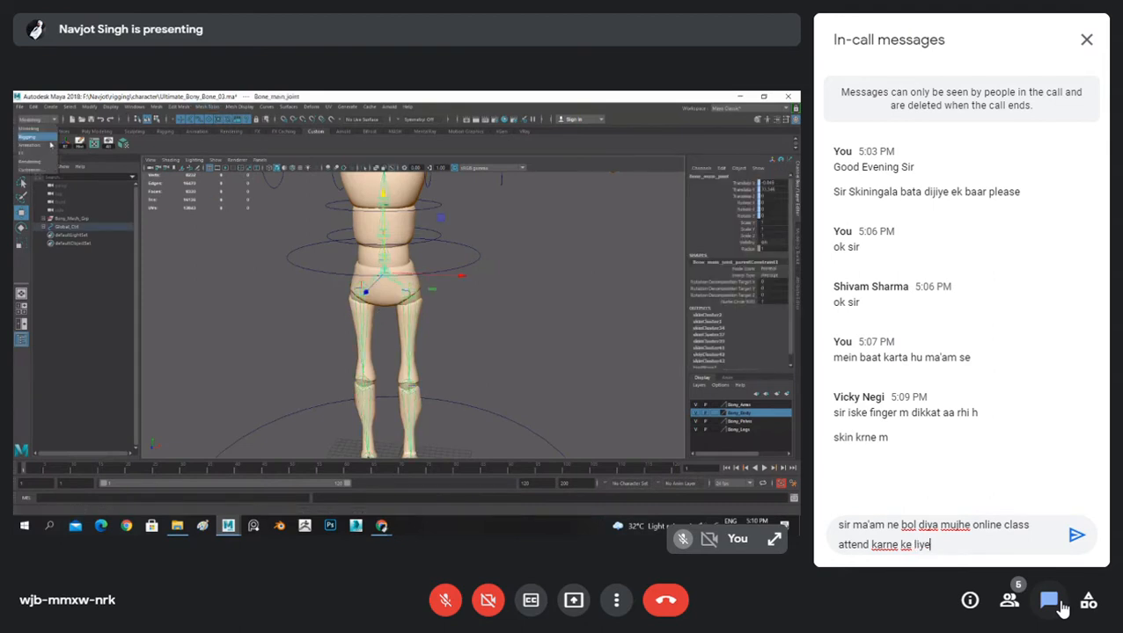
key("Return")
- Send the follow-up chat messages "abhi" and "aage ke liye bhi", and close the chat
type("abhi")
key("Return")
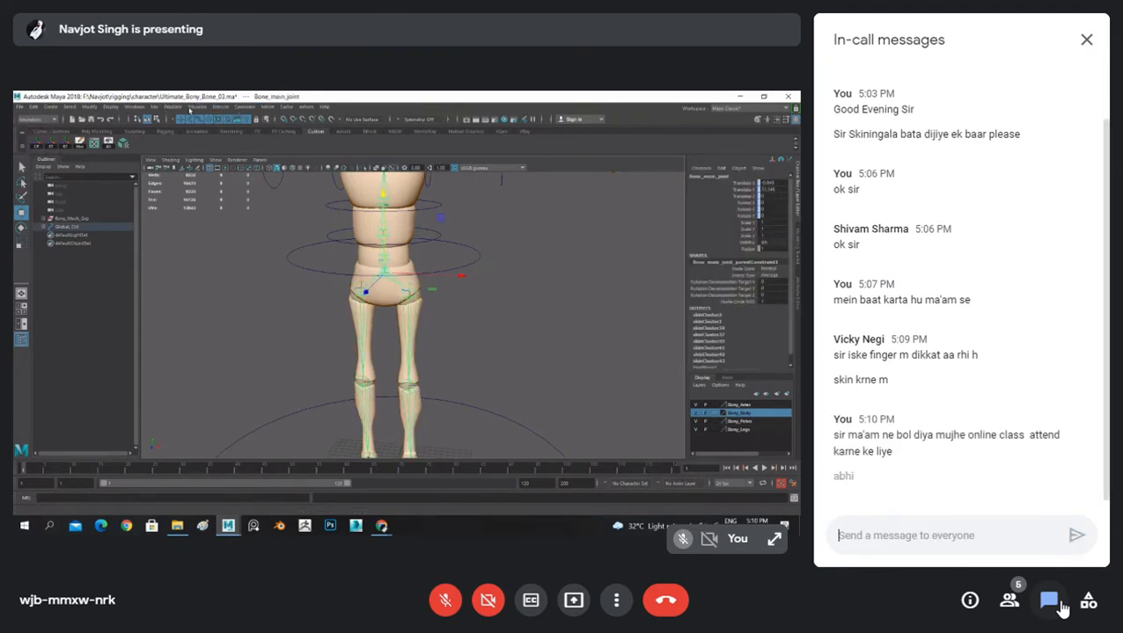
type("aag")
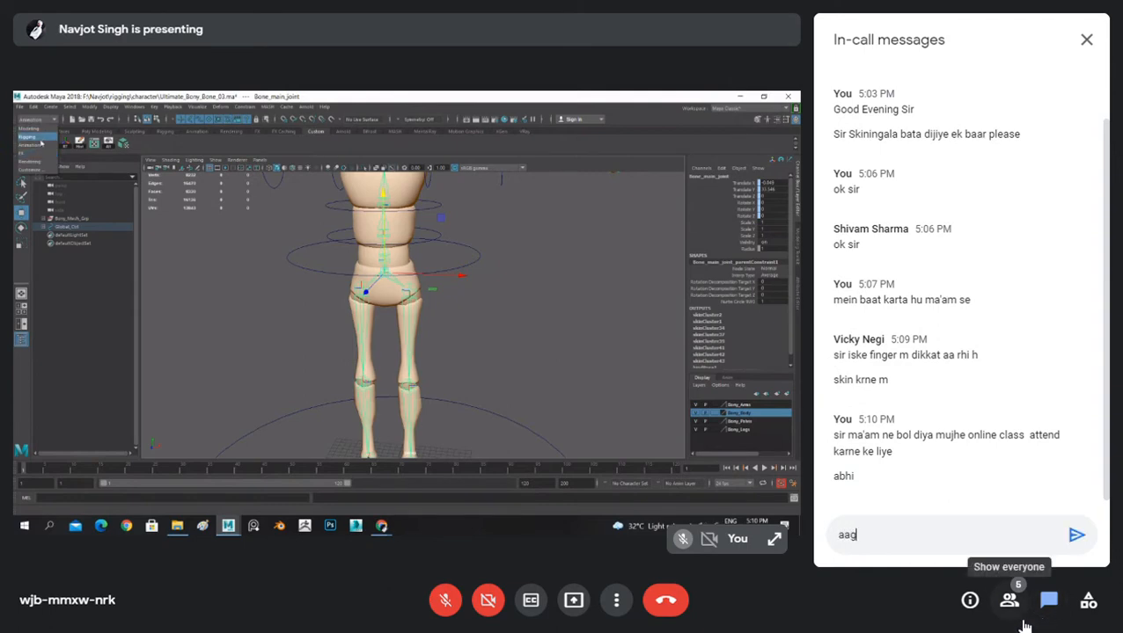
type("e ke liye bhi")
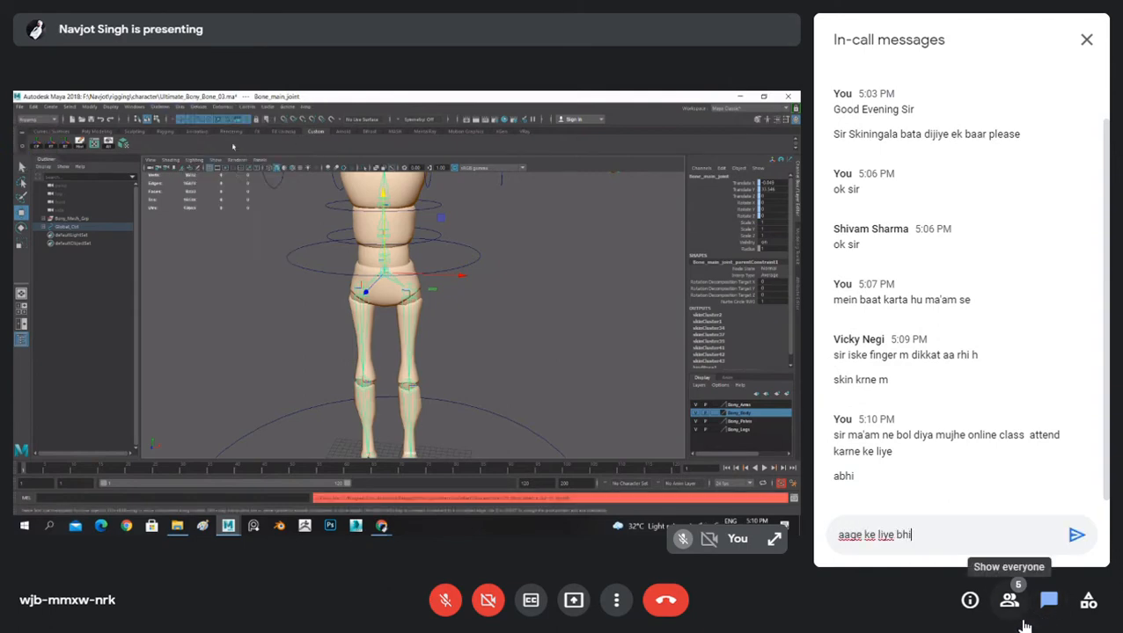
key("Return")
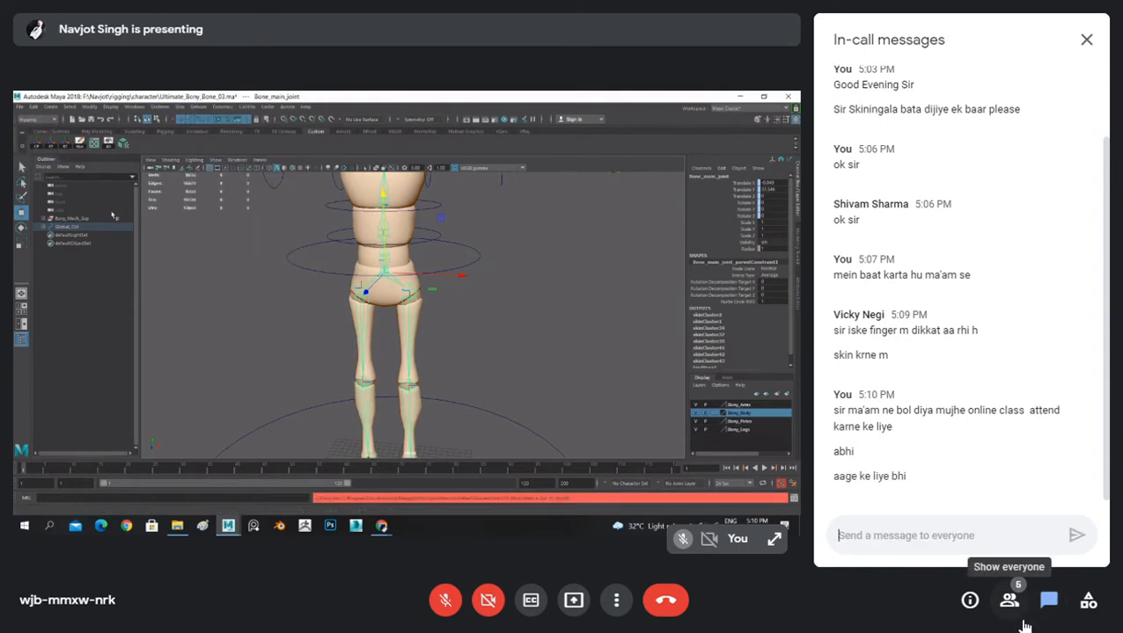
left_click(1086, 40)
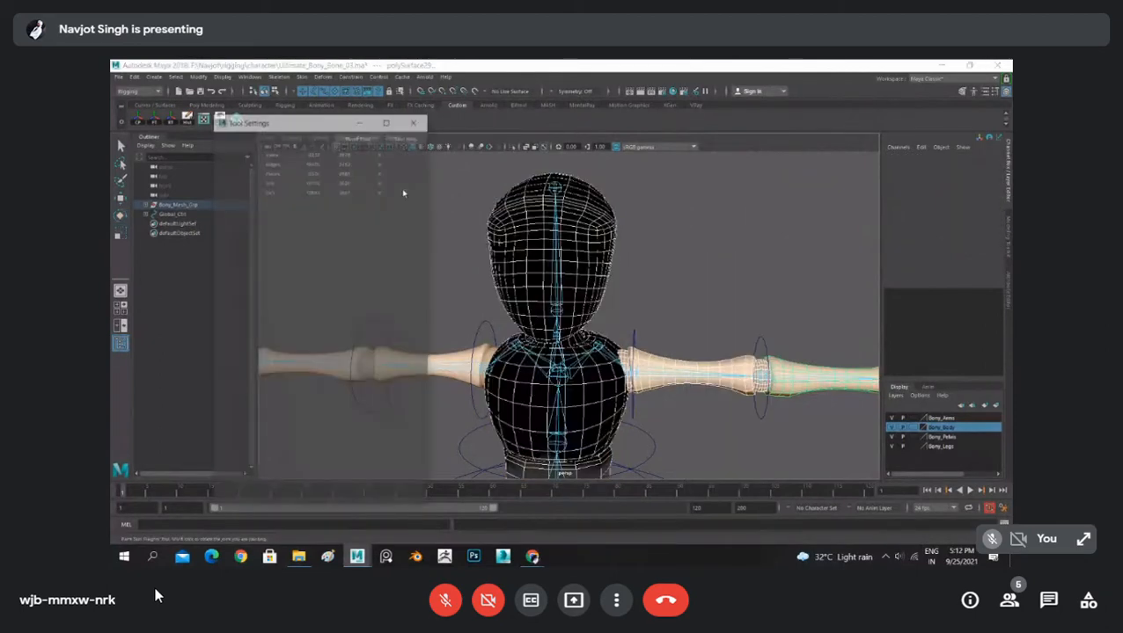
scroll(657, 313, "down", 3)
mouse_move(683, 307)
left_mouse_down("alt")
mouse_move(656, 314)
mouse_move(672, 293)
left_mouse_up("alt")
scroll(675, 286, "up", 4)
scroll(672, 271, "down", 3)
scroll(670, 269, "up", 4)
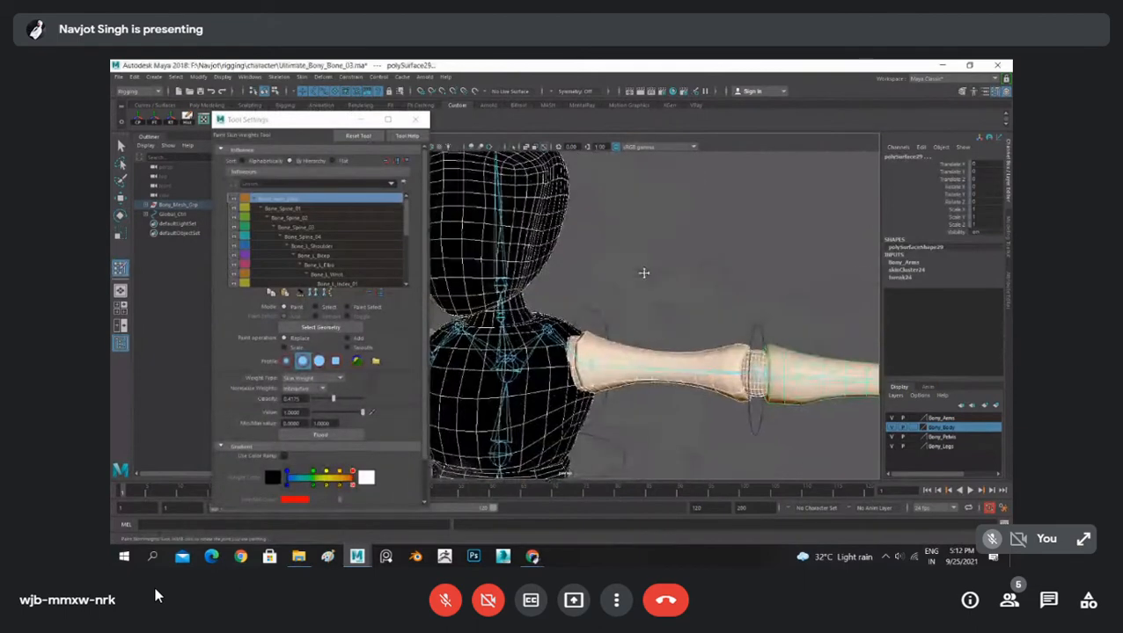
scroll(646, 270, "down", 4)
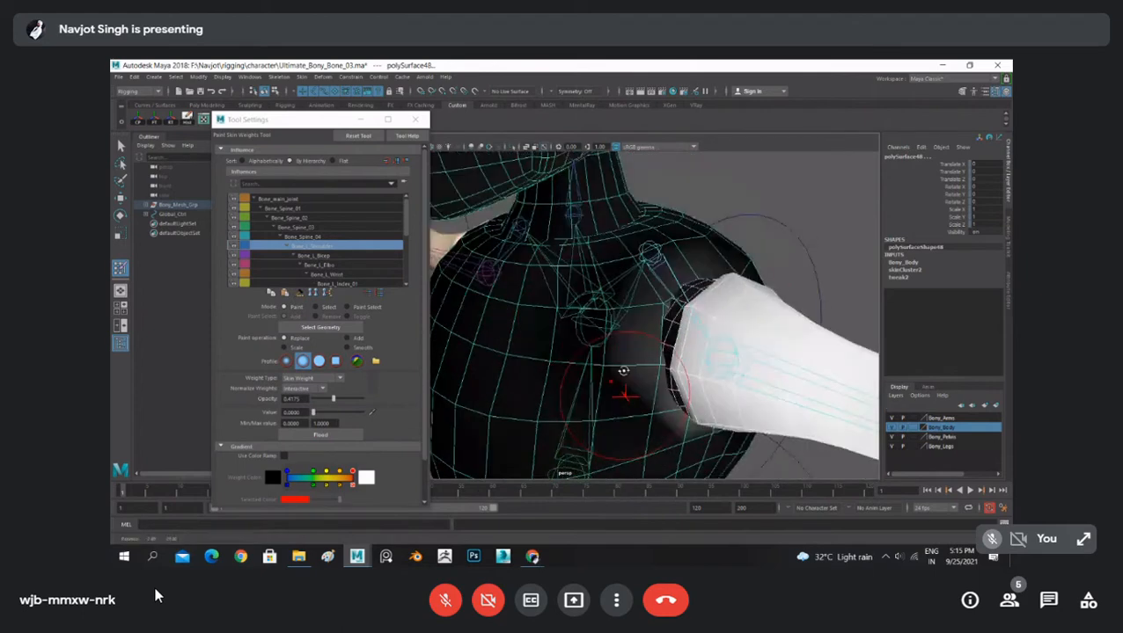
- In the shared Maya scene, test the skin deformation by rotating the character's left upper-arm control circle, and undo the rotation
left_click_drag(706, 360, 742, 241, "alt")
key("w")
left_click(750, 223)
right_click_drag(749, 223, 710, 230, "alt")
left_click(621, 253)
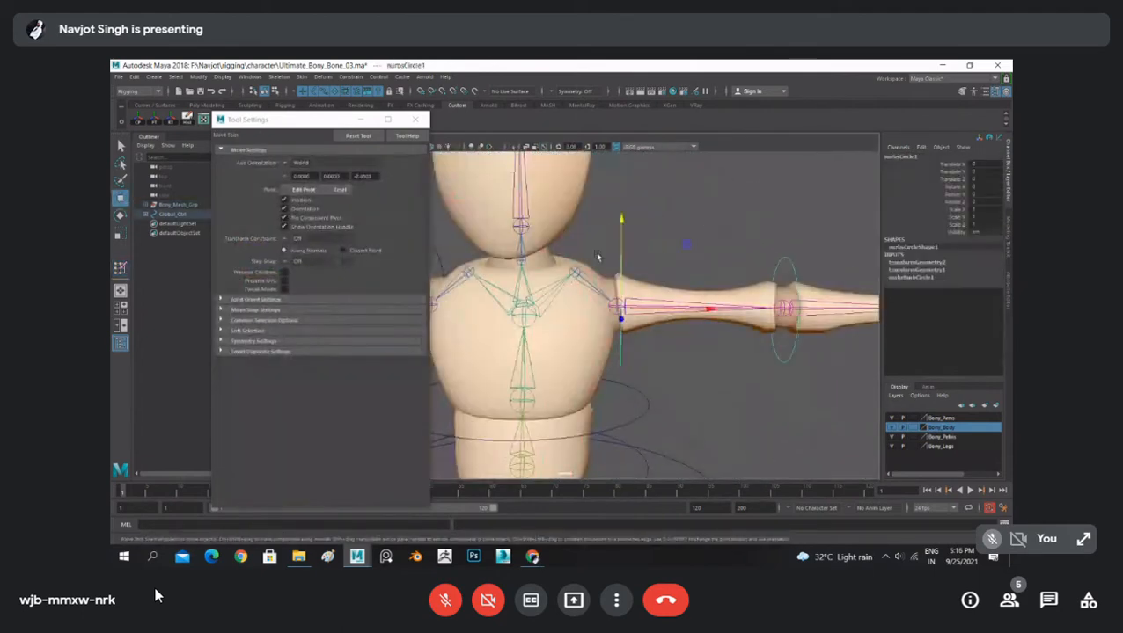
key("e")
left_click_drag(662, 236, 741, 246)
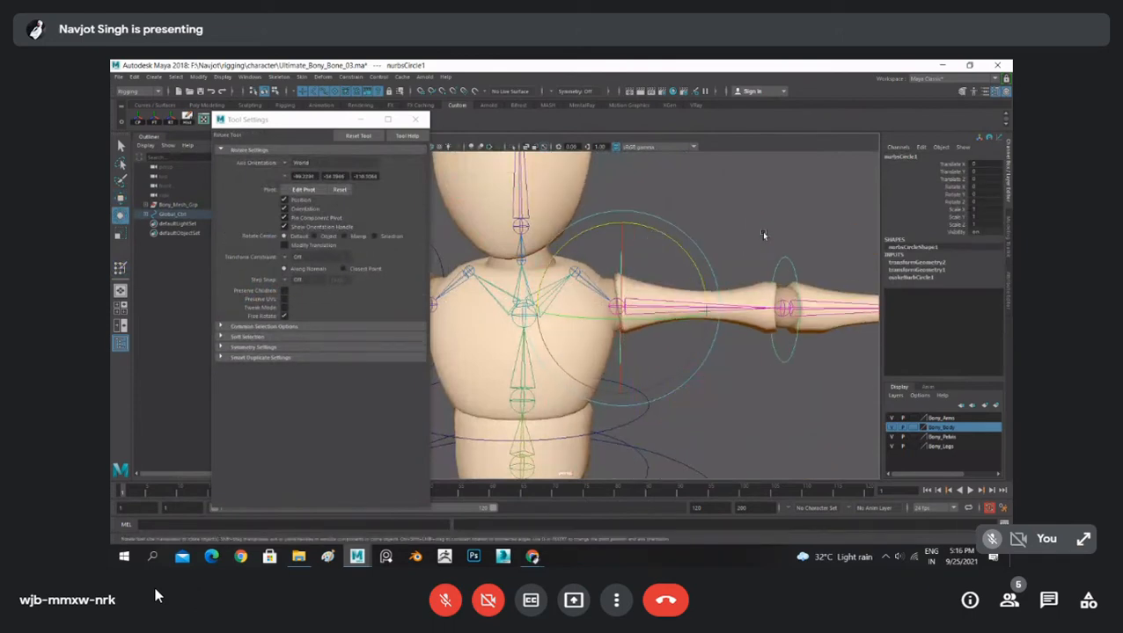
left_click(742, 247)
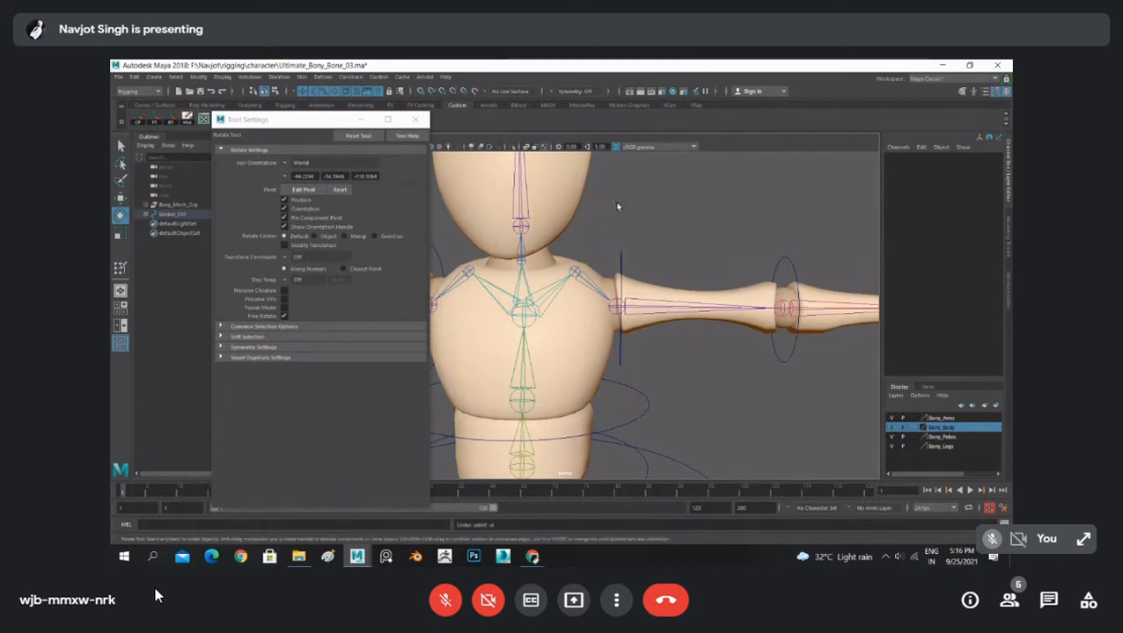
key("ctrl+z")
key("ctrl+z")
key("ctrl+z")
- Reactivate the Paint Skin Weights tool on the body and left arm meshes, keeping the left shoulder joint as the painted influence
right_click_drag(707, 220, 660, 209)
left_click_drag(730, 255, 727, 261, "alt")
scroll(730, 257, "up", 3)
middle_click_drag(730, 258, 620, 248, "alt")
right_click_drag(620, 248, 166, 376, "alt")
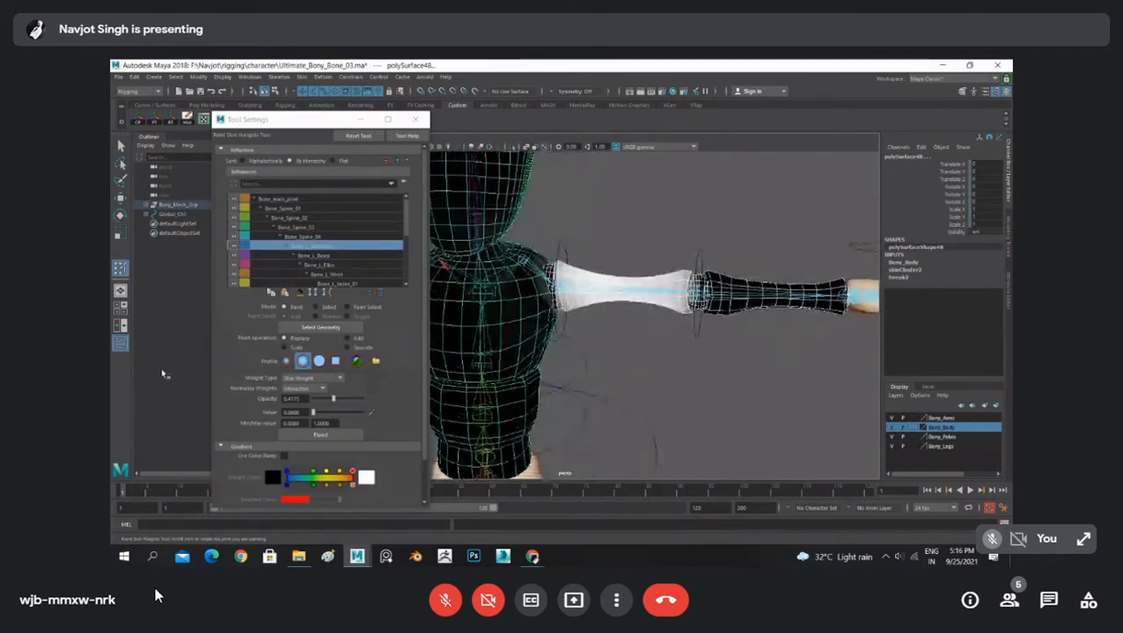
left_click_drag(661, 291, 656, 289, "alt")
middle_click_drag(655, 289, 631, 285, "alt")
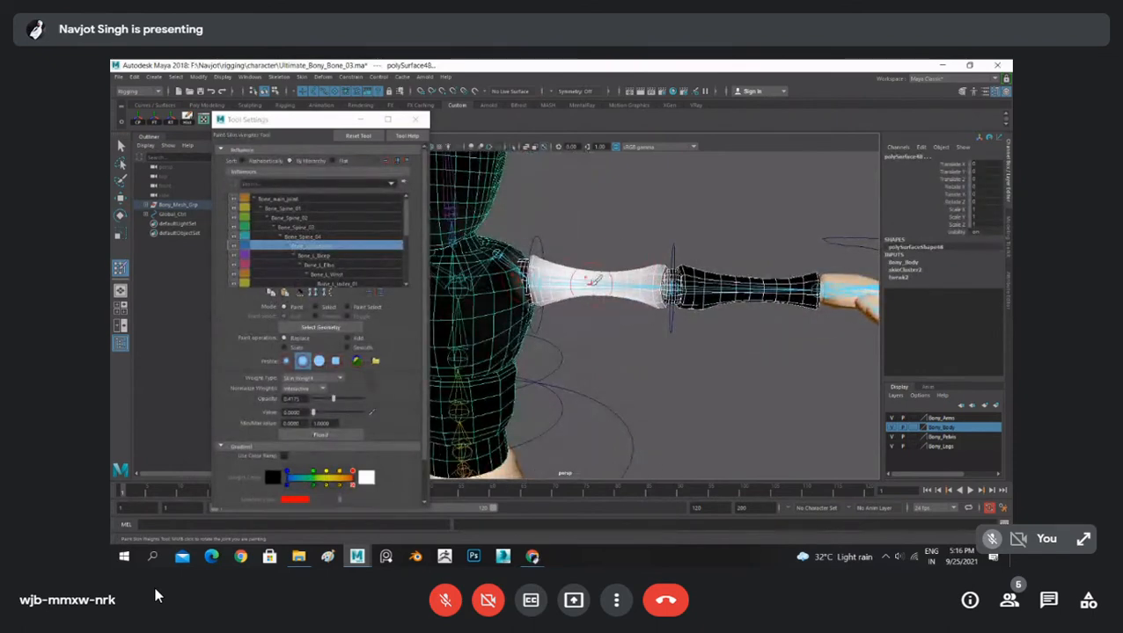
middle_click(629, 274)
key("ctrl+z")
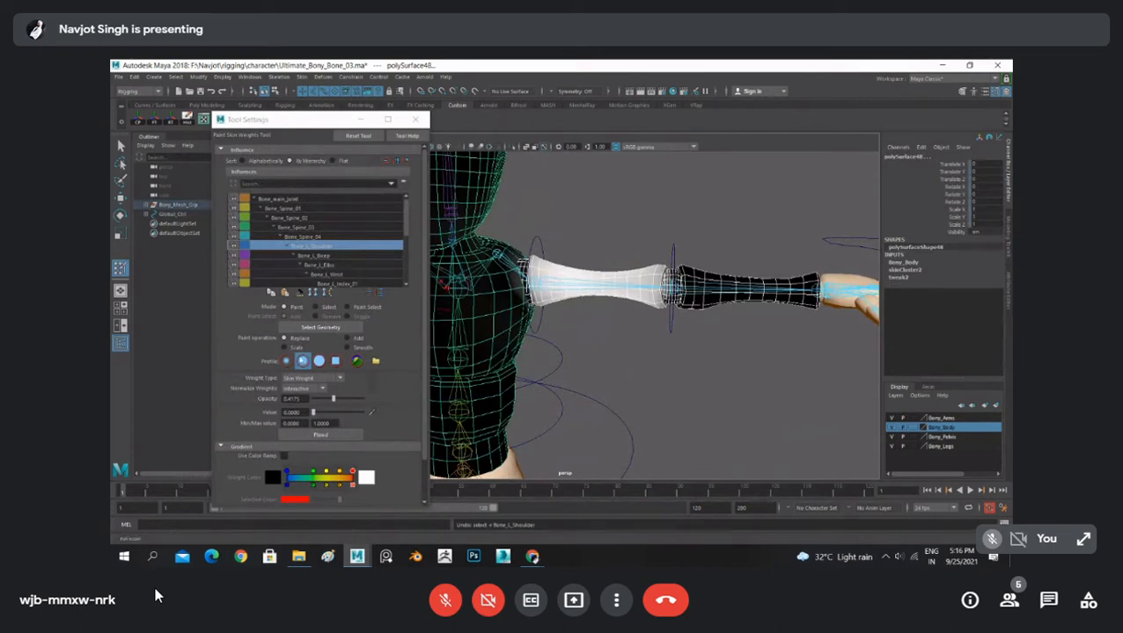
- Resize the brush and paint the left shoulder joint's weight with Replace at value 0 on the left arm around the elbow
key("b")
left_click_drag(604, 280, 619, 282)
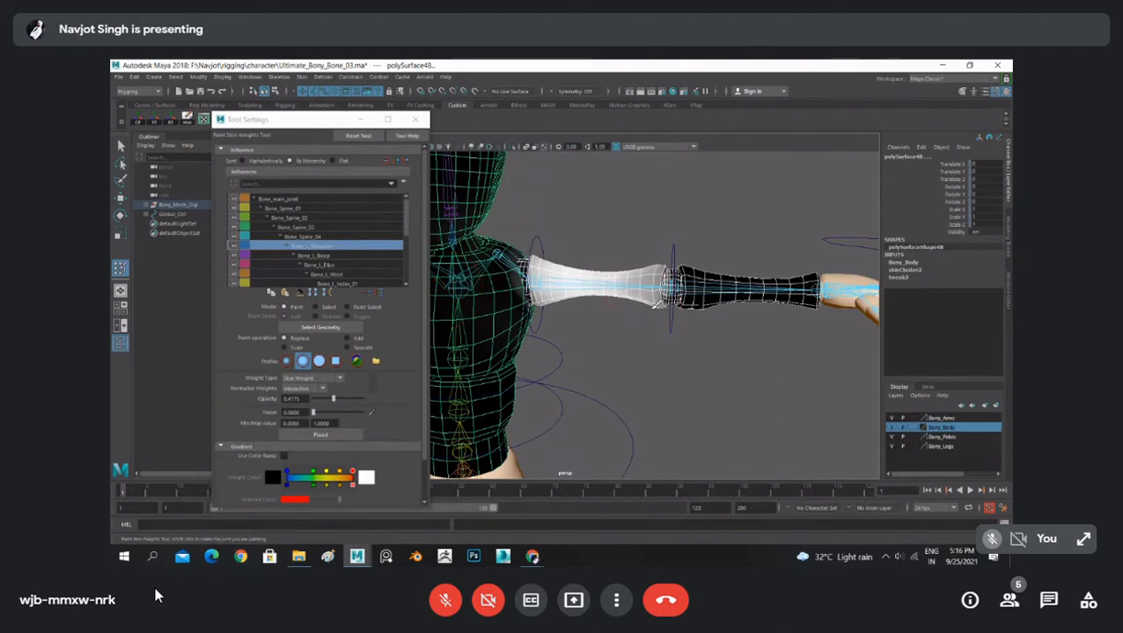
mouse_move(620, 279)
left_mouse_down("alt")
mouse_move(607, 335)
mouse_move(690, 338)
left_mouse_up("alt")
left_click_drag(724, 296, 666, 292, "alt")
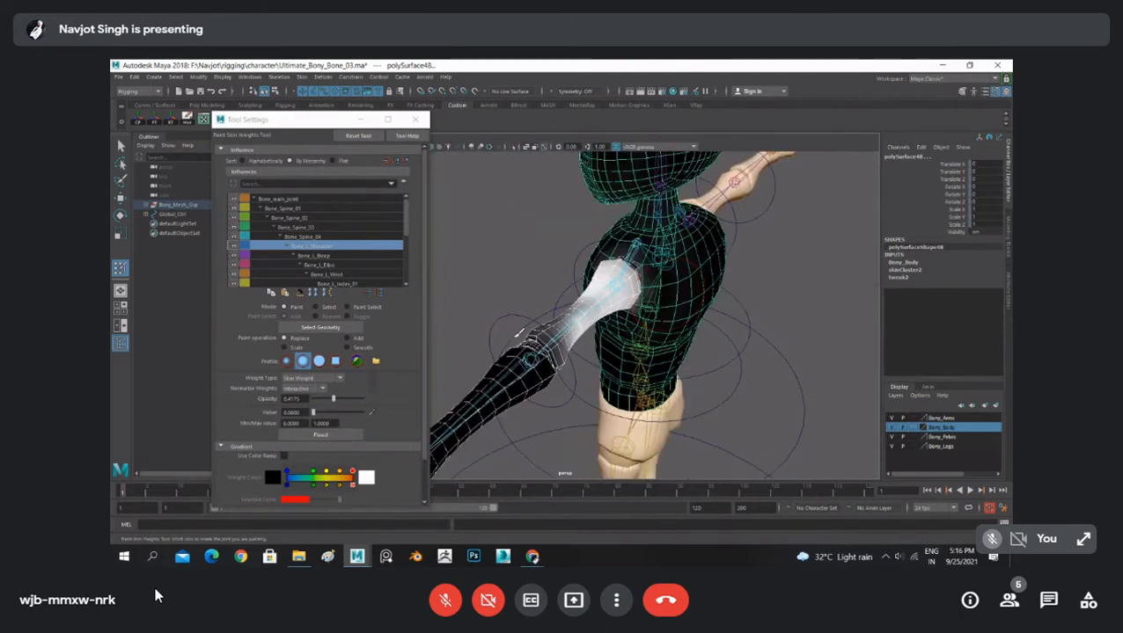
mouse_move(518, 332)
left_mouse_down()
mouse_move(571, 360)
mouse_move(581, 348)
left_mouse_up()
mouse_move(598, 303)
left_mouse_down()
mouse_move(583, 302)
mouse_move(567, 341)
mouse_move(602, 297)
left_mouse_up()
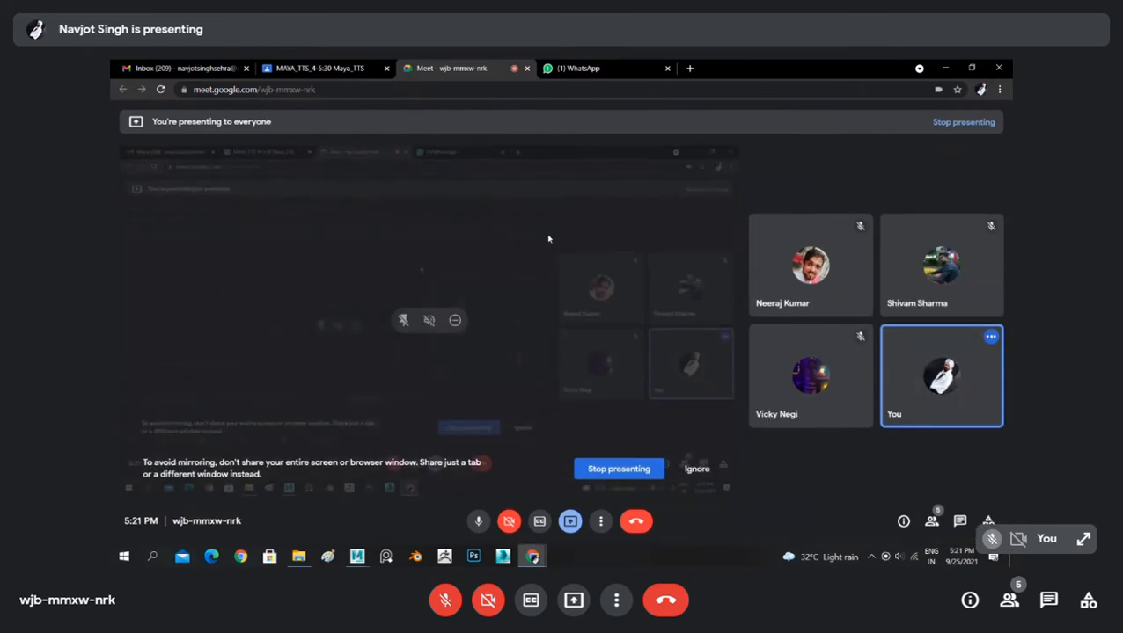
- Send the message "yes sir" in the meeting chat and close the chat
left_click(1049, 600)
type("yes sir")
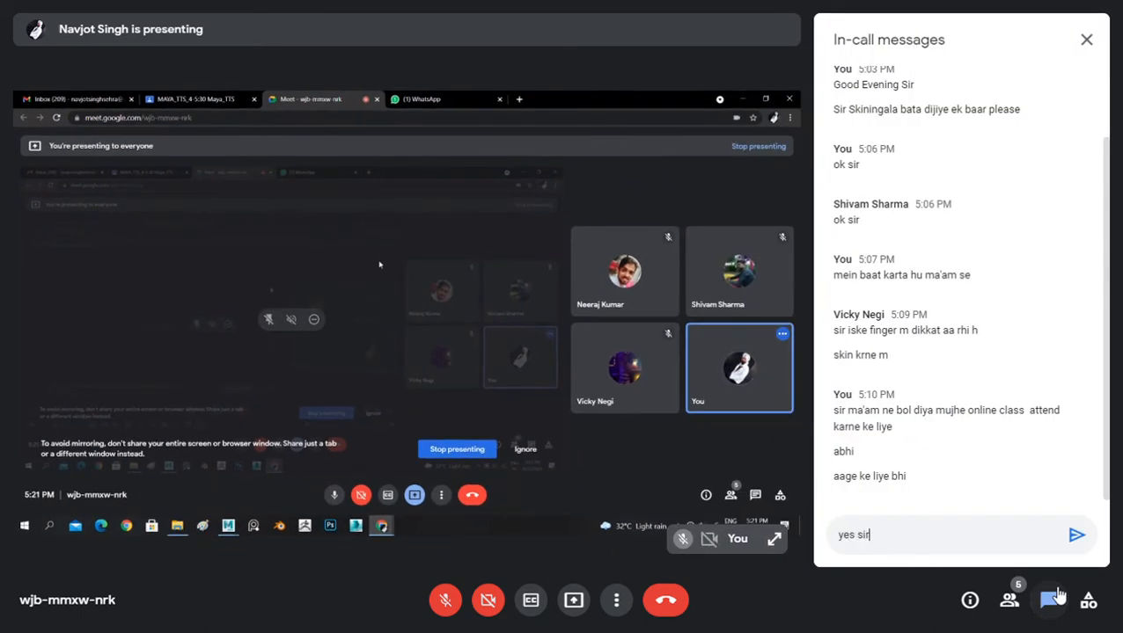
key("Return")
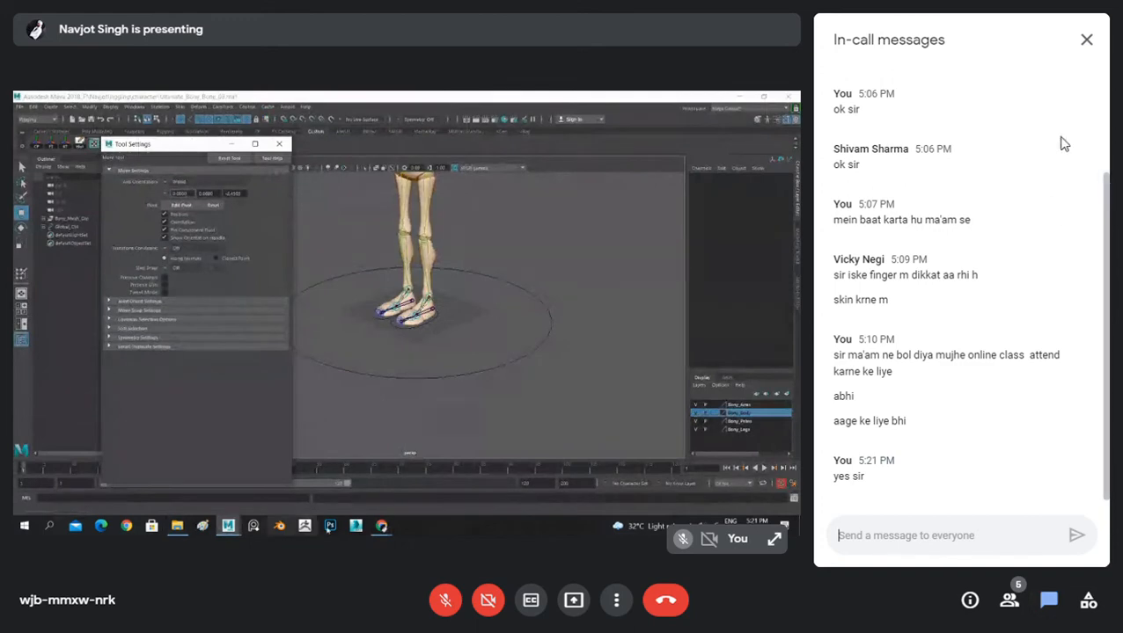
left_click(1094, 45)
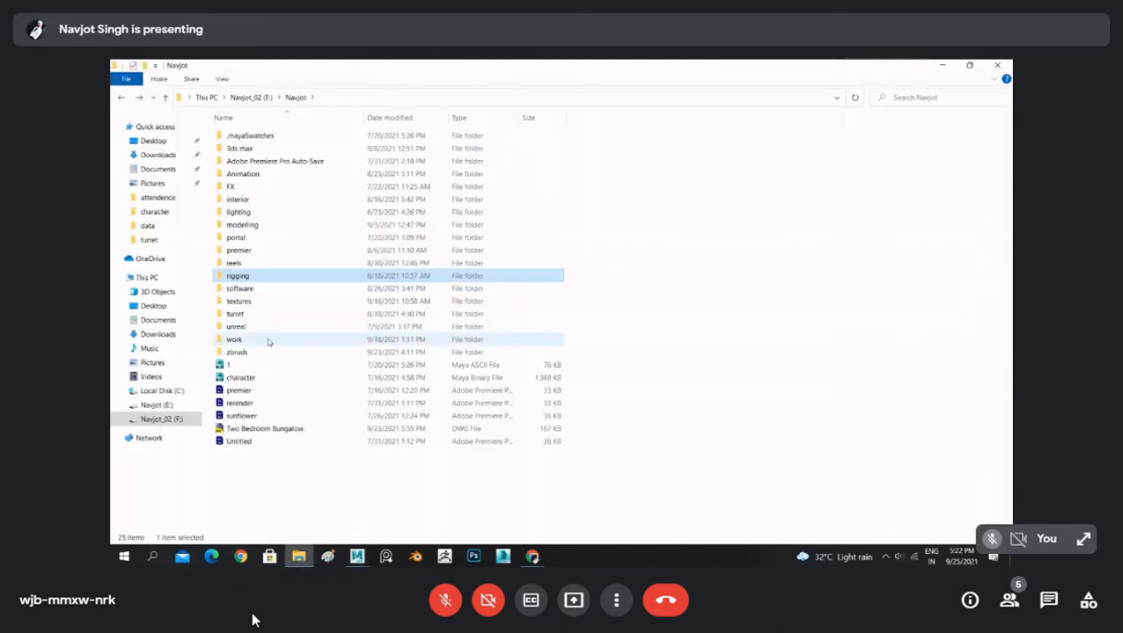
- Ask in the meeting chat "sir morphing hoti hai kya maya mein" and close the chat again
left_click(1051, 602)
type("s")
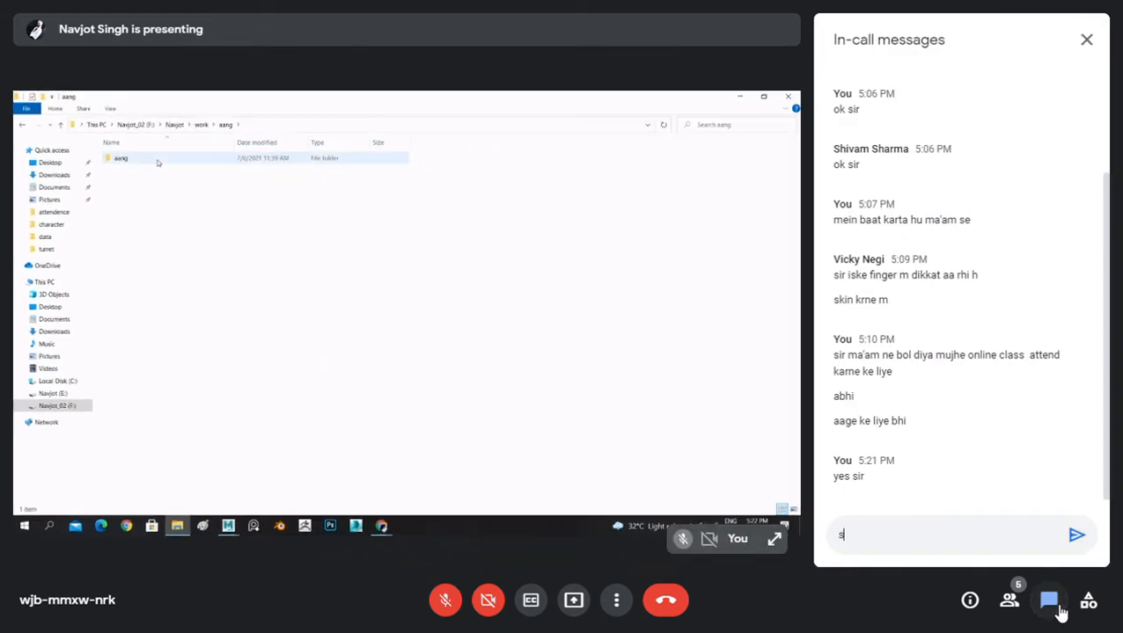
type("ir morph")
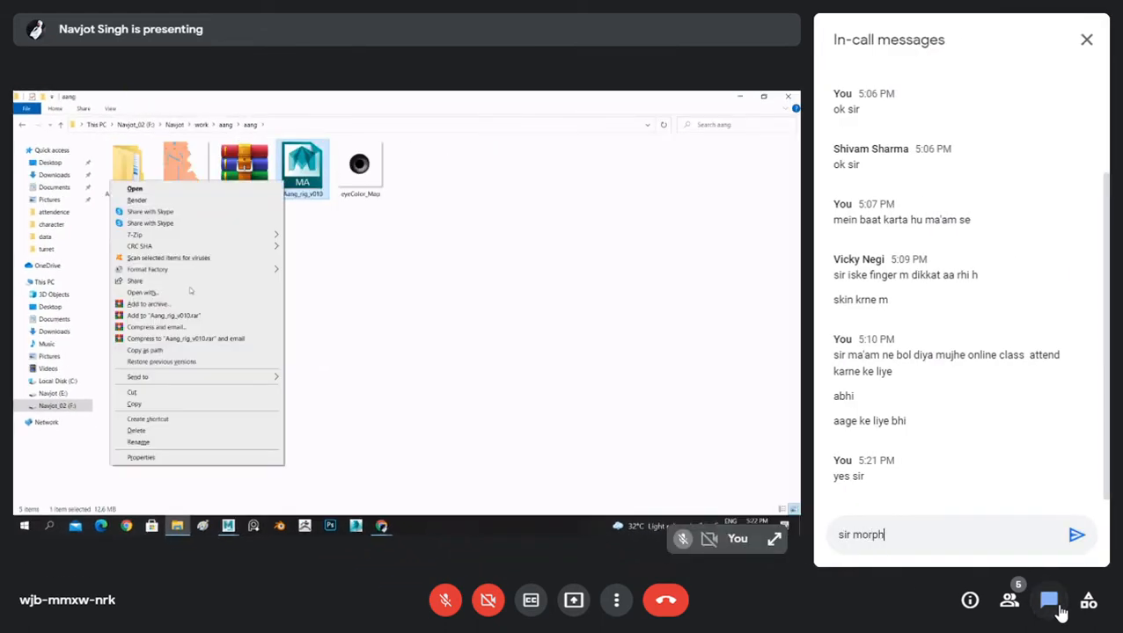
type("ing ho")
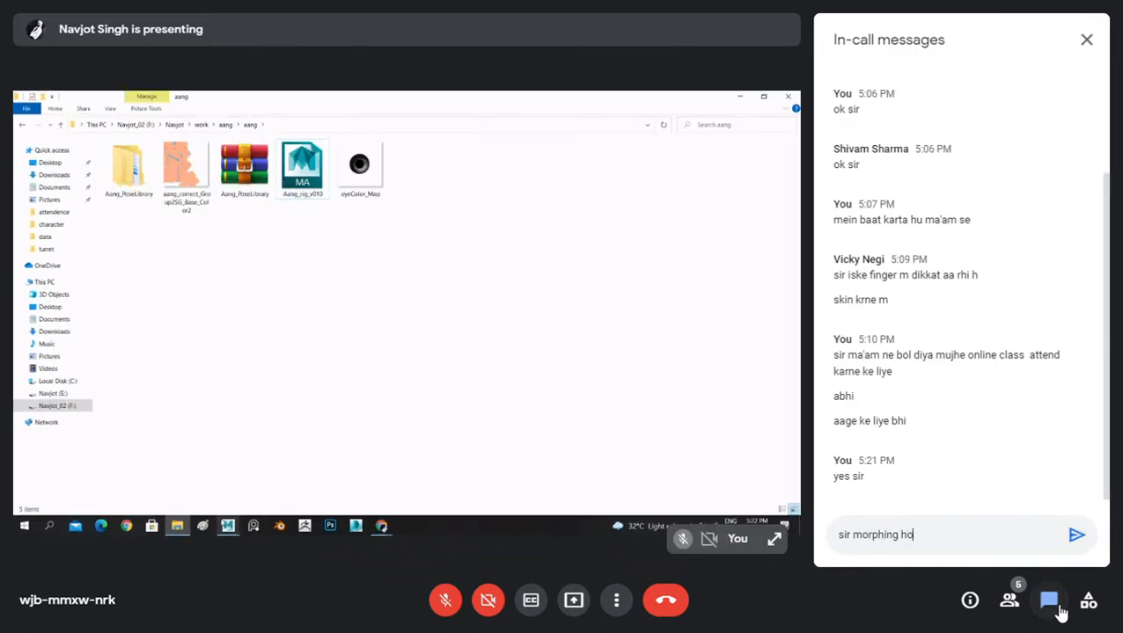
type("ti hai kya ")
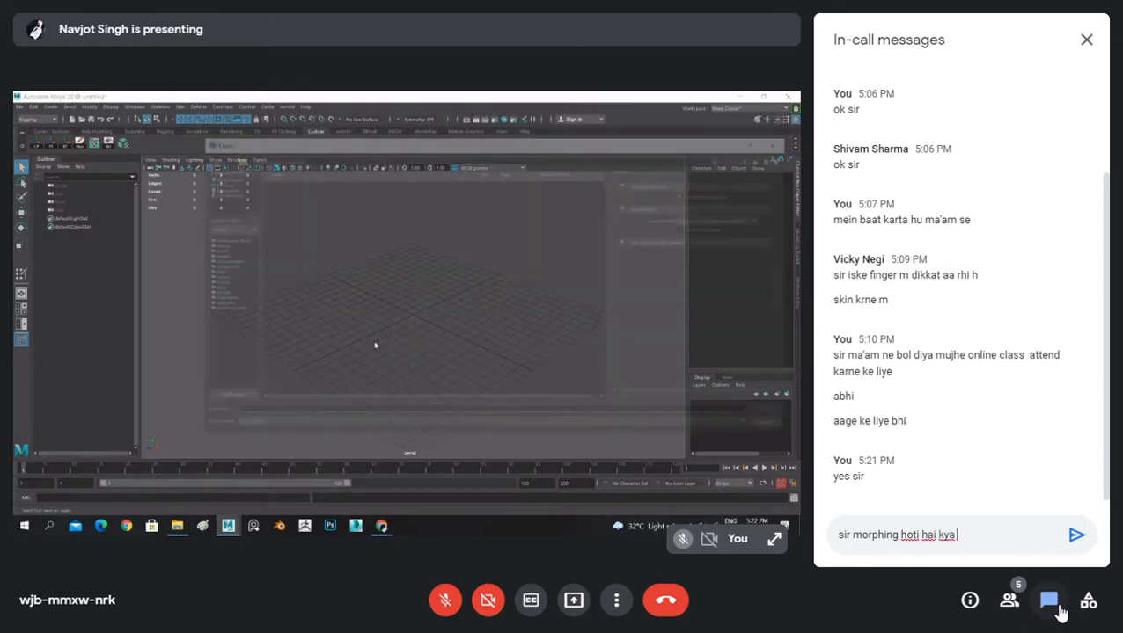
type("maya mein")
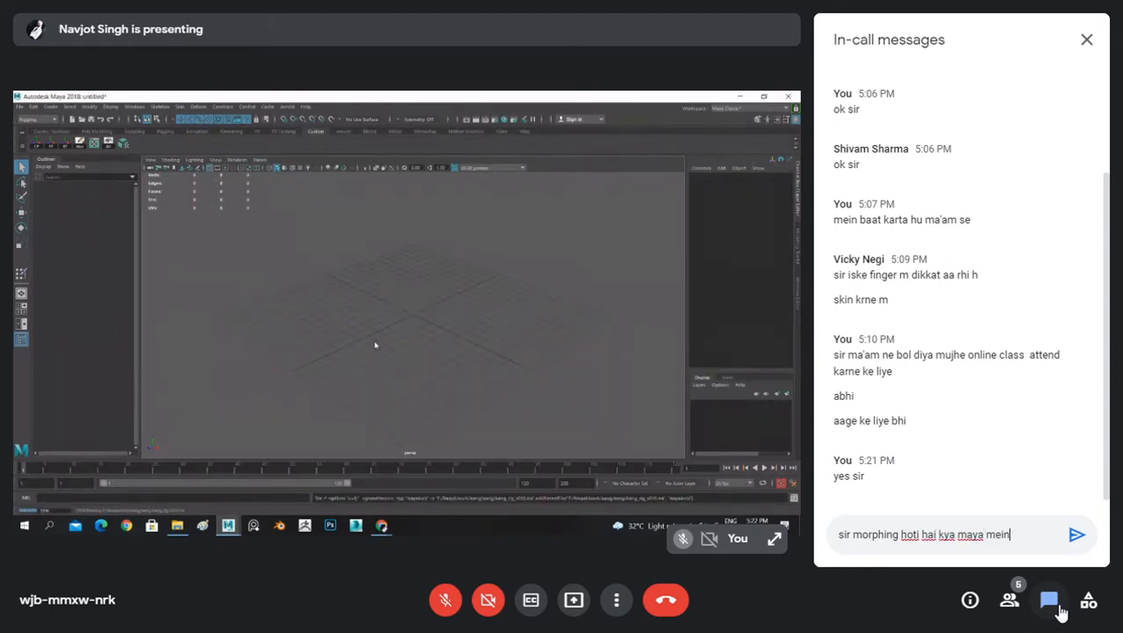
key("Return")
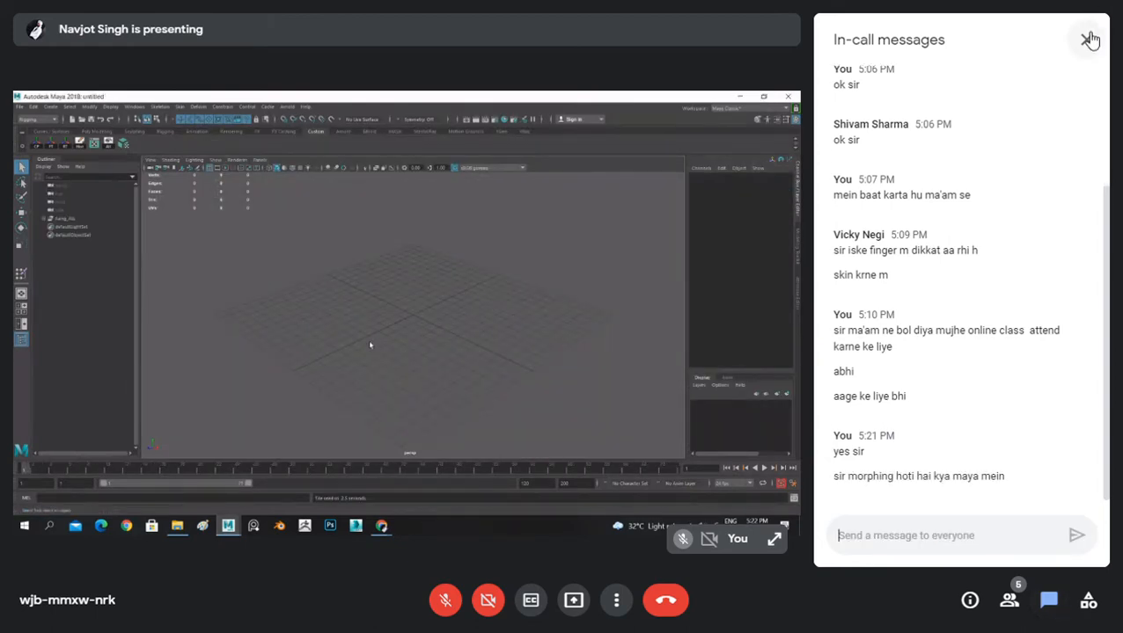
left_click(1085, 39)
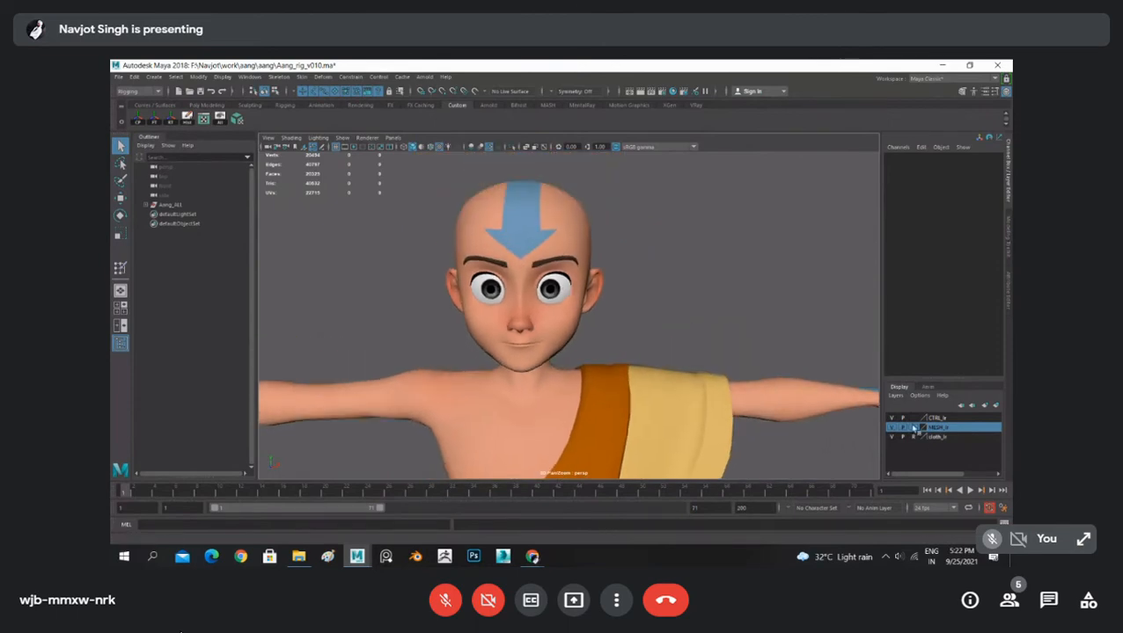
- In the shared Maya scene, select faces on top of Aang's head, grow the selection down the face, and display the model shaded without textures
left_click(550, 240)
left_click_drag(580, 248, 675, 260, "alt")
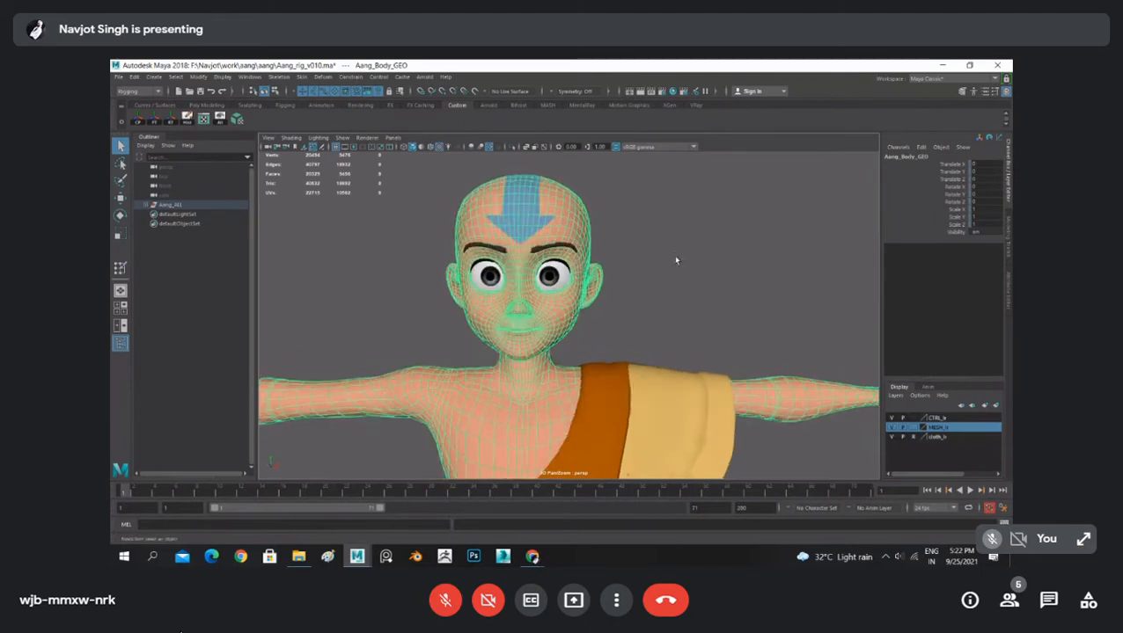
left_click_drag(639, 211, 656, 209, "alt")
left_click(623, 194)
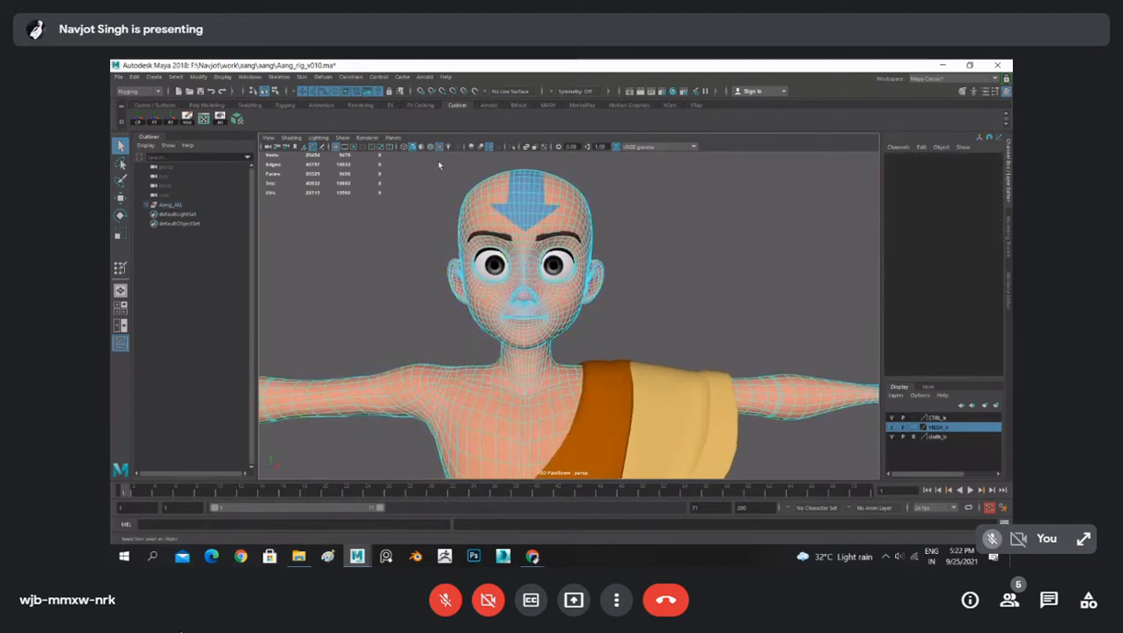
left_click_drag(439, 165, 688, 228)
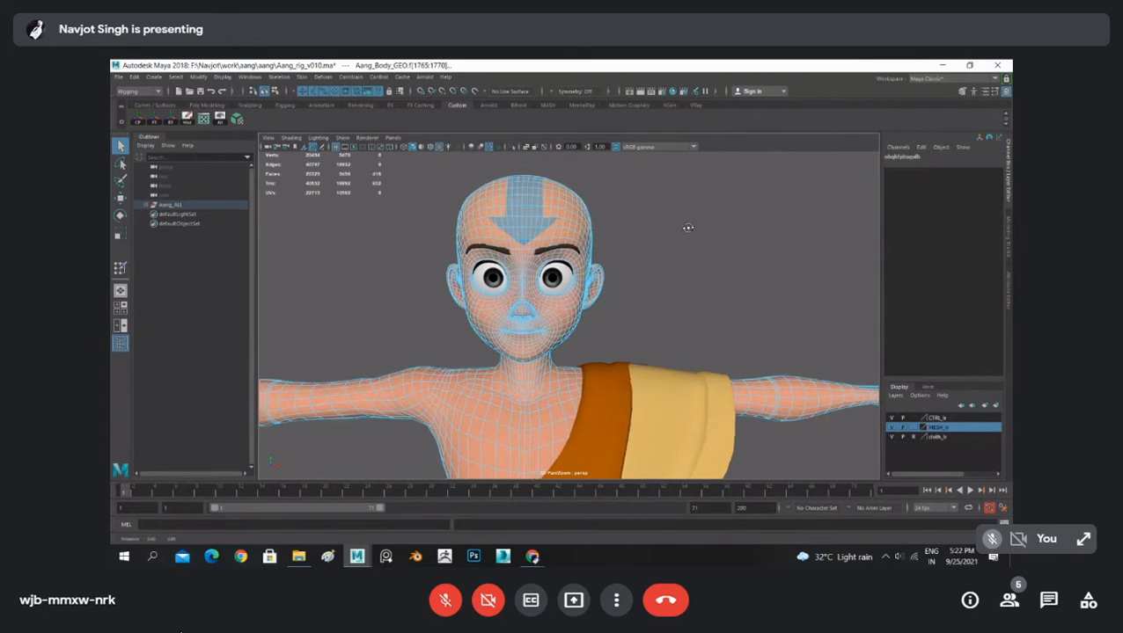
key("shift+period")
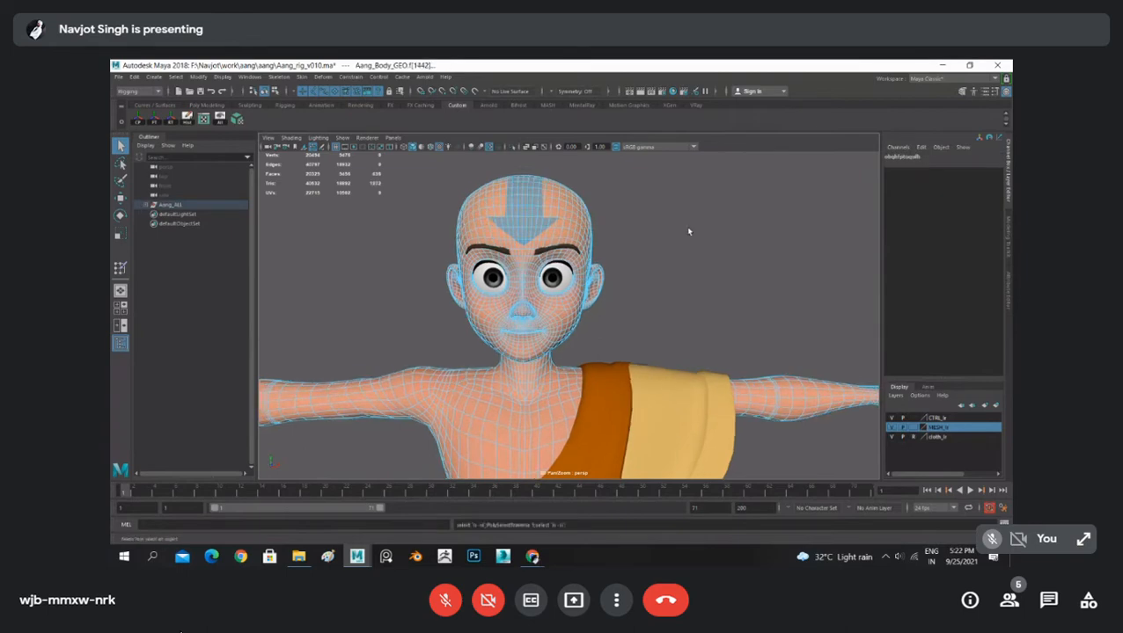
key("shift+period")
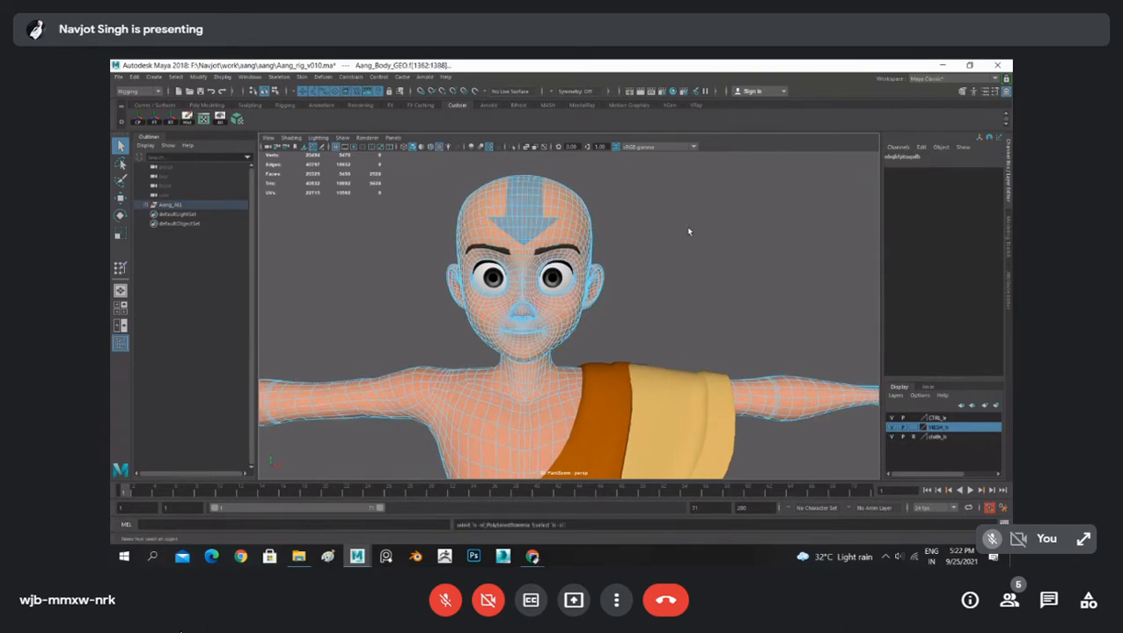
key("5")
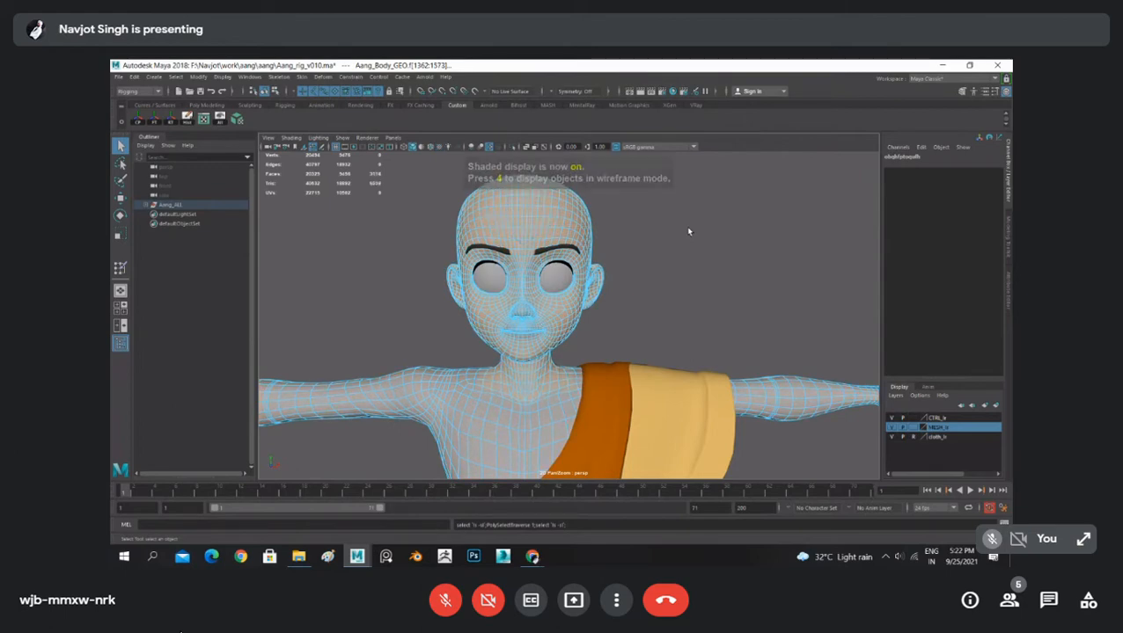
- Extend the face selection over the whole head and neck down to the collar, checking it from several sides and in wireframe
left_click_drag(687, 224, 555, 262, "alt")
scroll(555, 262, "up", 4)
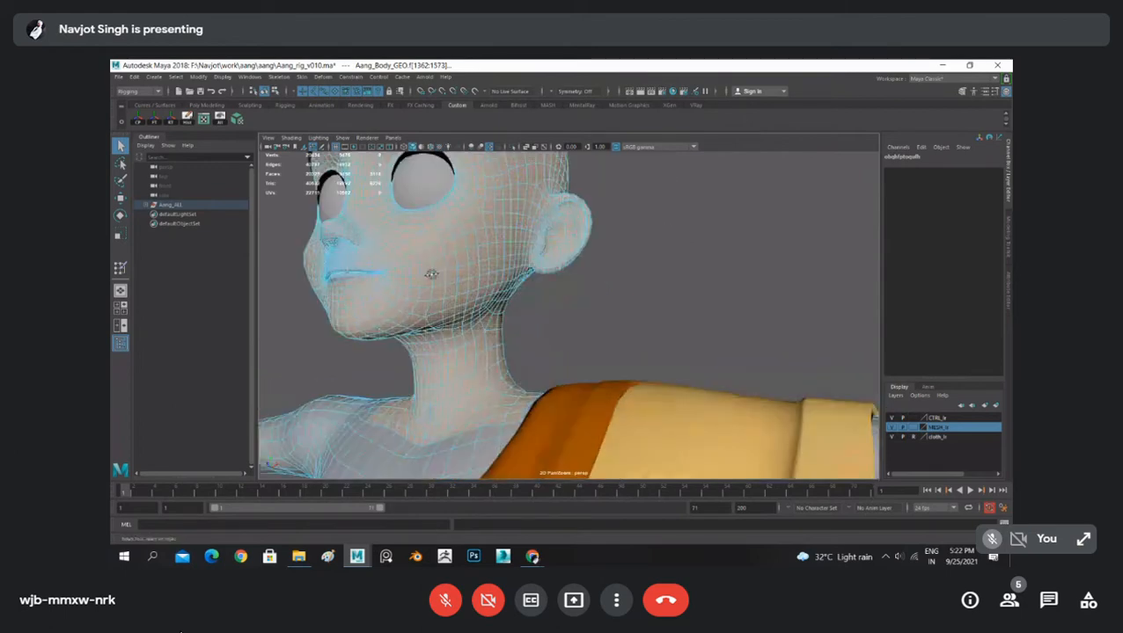
left_click_drag(431, 275, 577, 267, "alt")
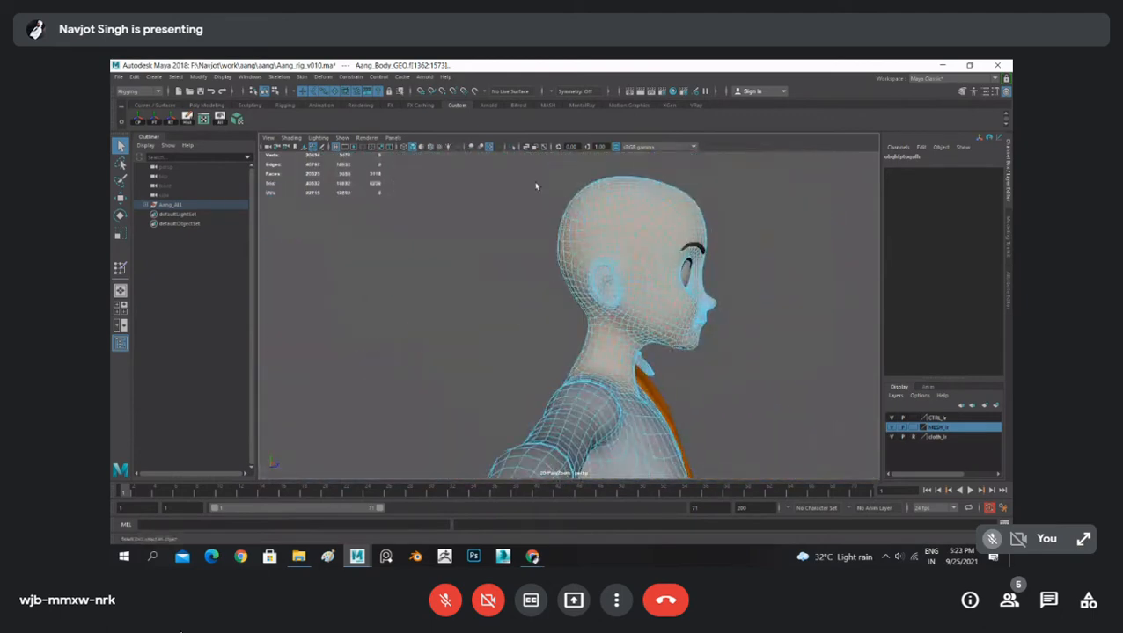
left_click_drag(535, 181, 760, 335)
left_click_drag(754, 331, 673, 267, "alt")
scroll(660, 295, "up", 5)
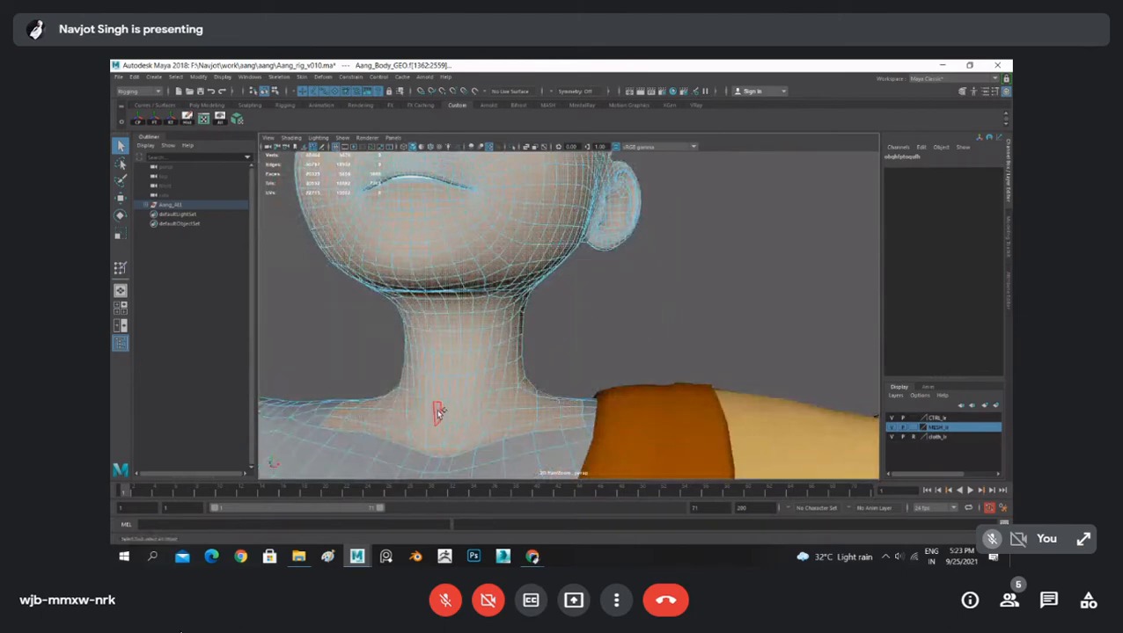
key("4")
scroll(666, 296, "down", 2)
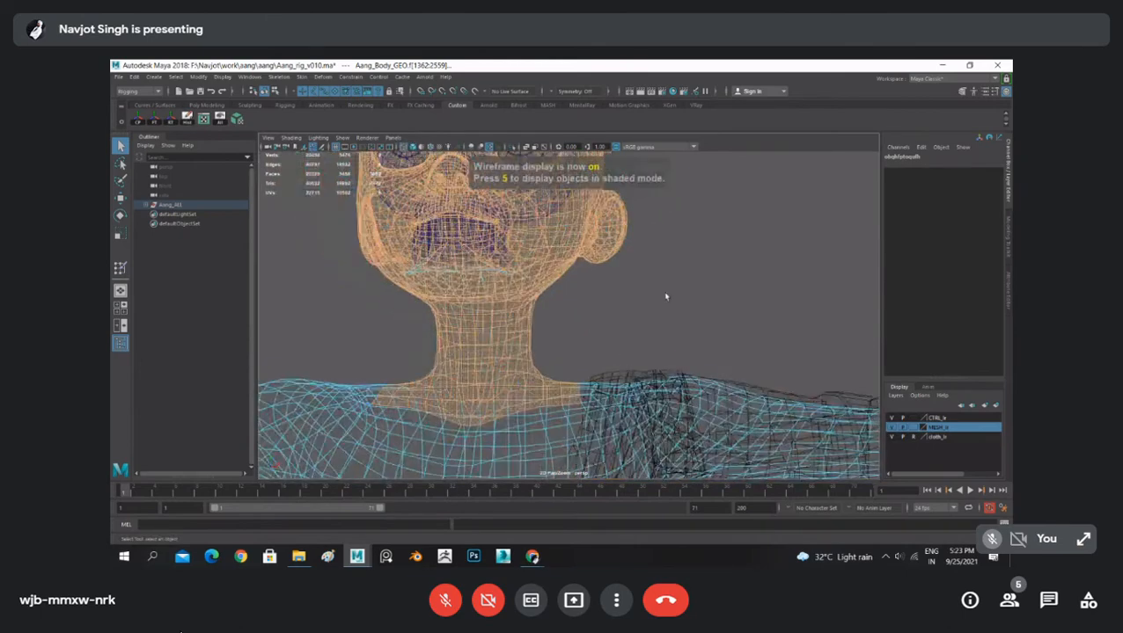
left_click_drag(666, 296, 319, 355, "alt")
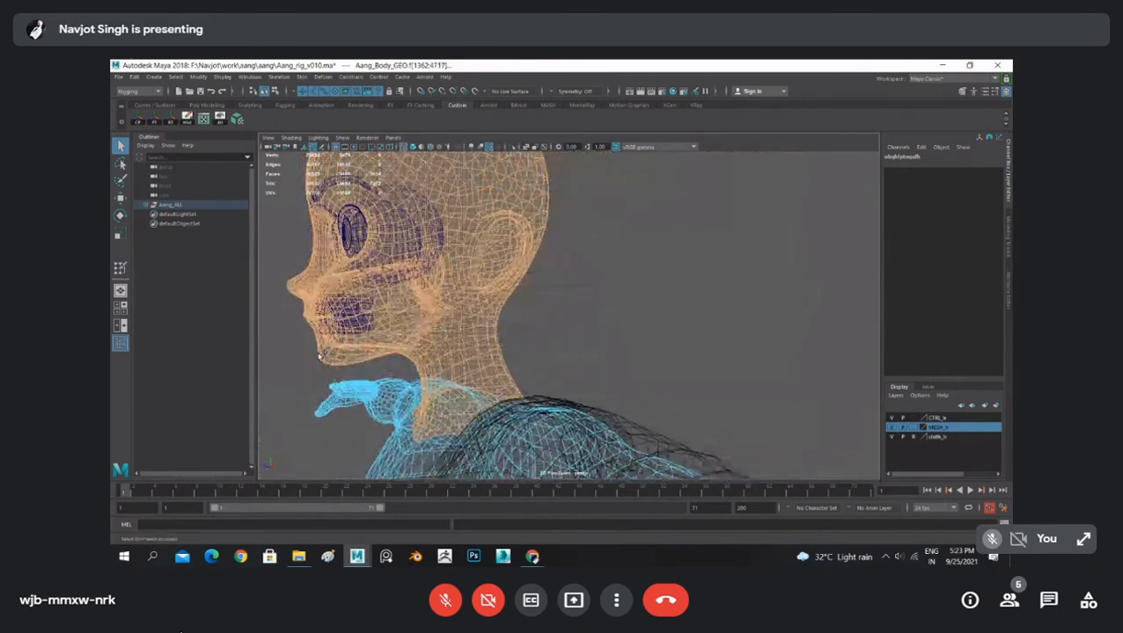
mouse_move(571, 258)
left_mouse_down("alt")
mouse_move(631, 270)
mouse_move(678, 260)
left_mouse_up("alt")
- Extract the selected head and neck faces from Aang's body as a separate mesh, and return to object selection
key("5")
right_click_drag(678, 260, 674, 413, "shift")
left_click(675, 317)
double_click(550, 225)
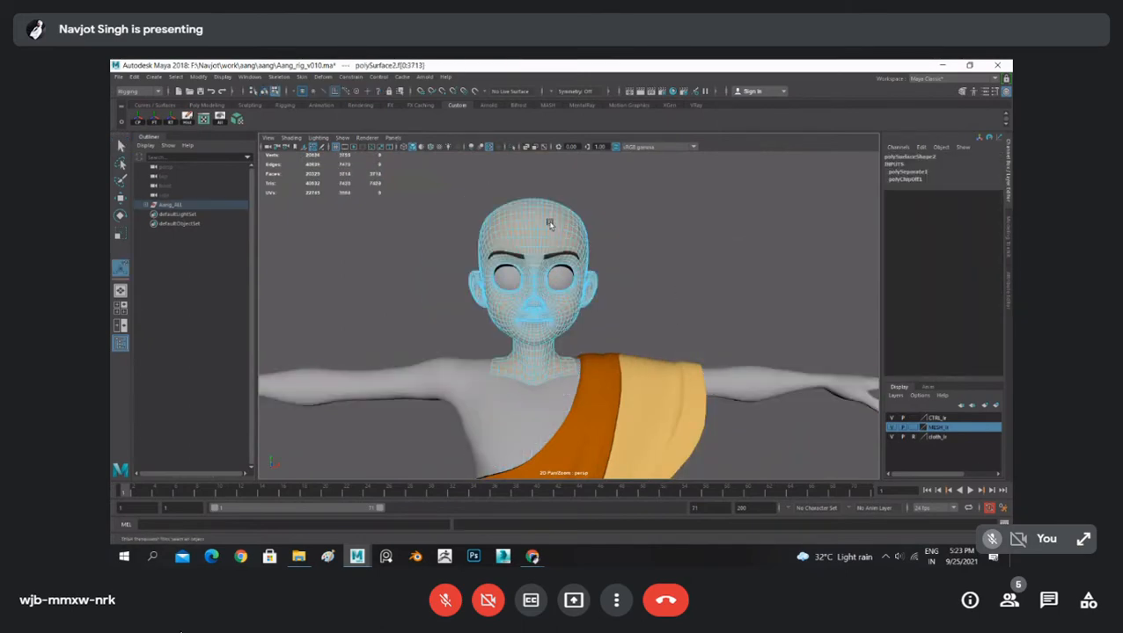
right_click_drag(556, 213, 611, 198)
key("q")
left_click(611, 198)
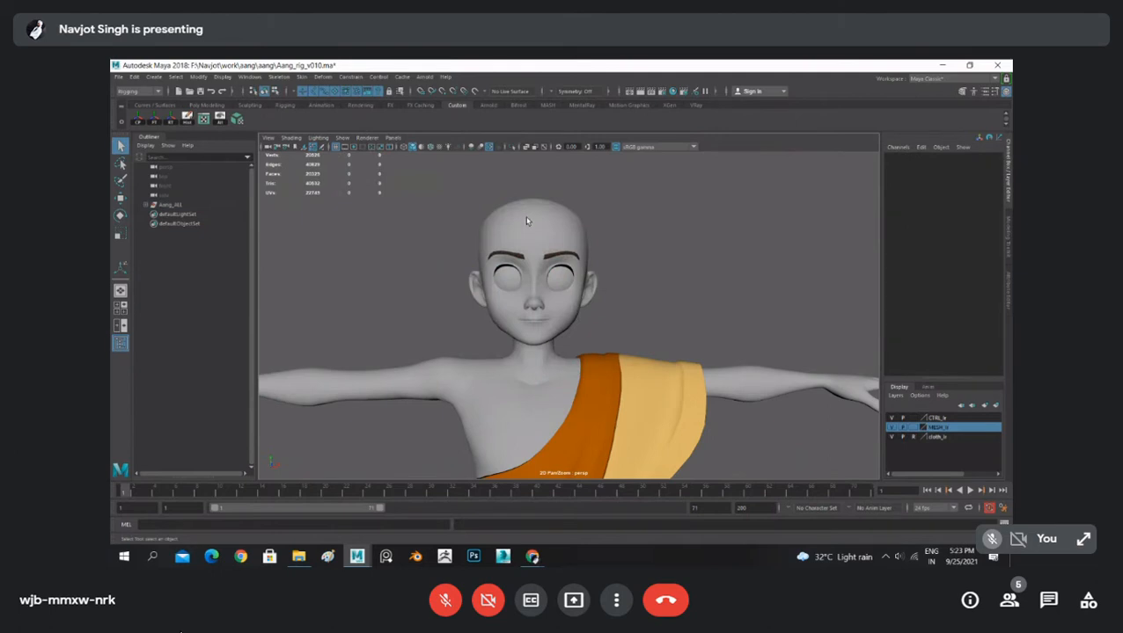
- Duplicate the extracted head mesh and move the copy along the X axis to stand beside the character
left_click(525, 221)
scroll(527, 228, "down", 3)
key("w")
scroll(629, 311, "down", 4)
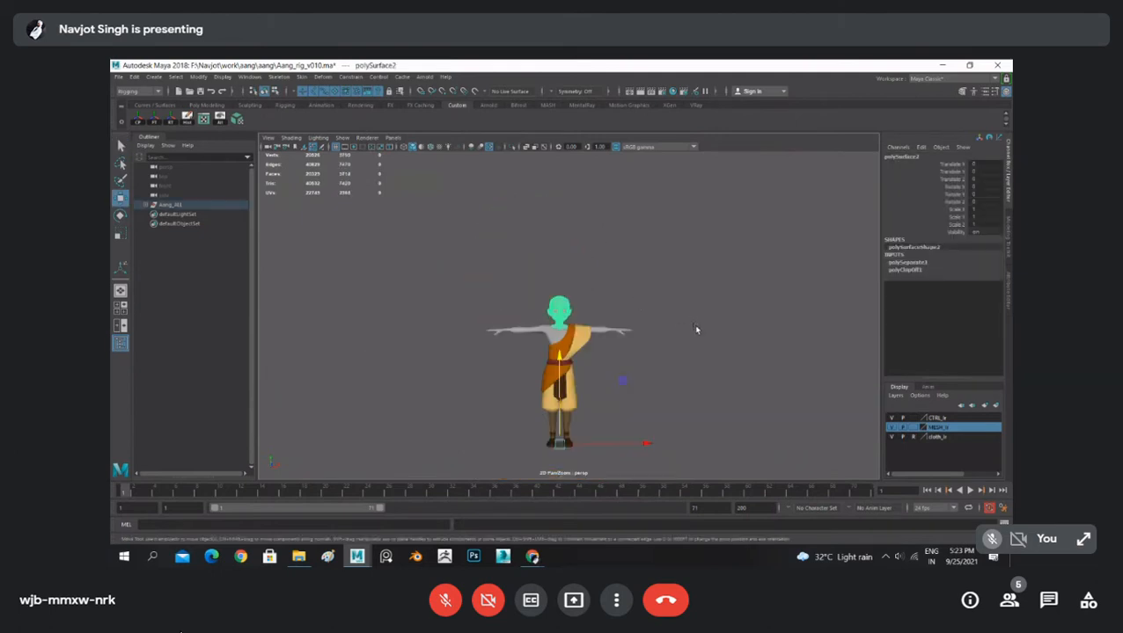
middle_click_drag(695, 329, 651, 313, "alt")
scroll(516, 314, "up", 2)
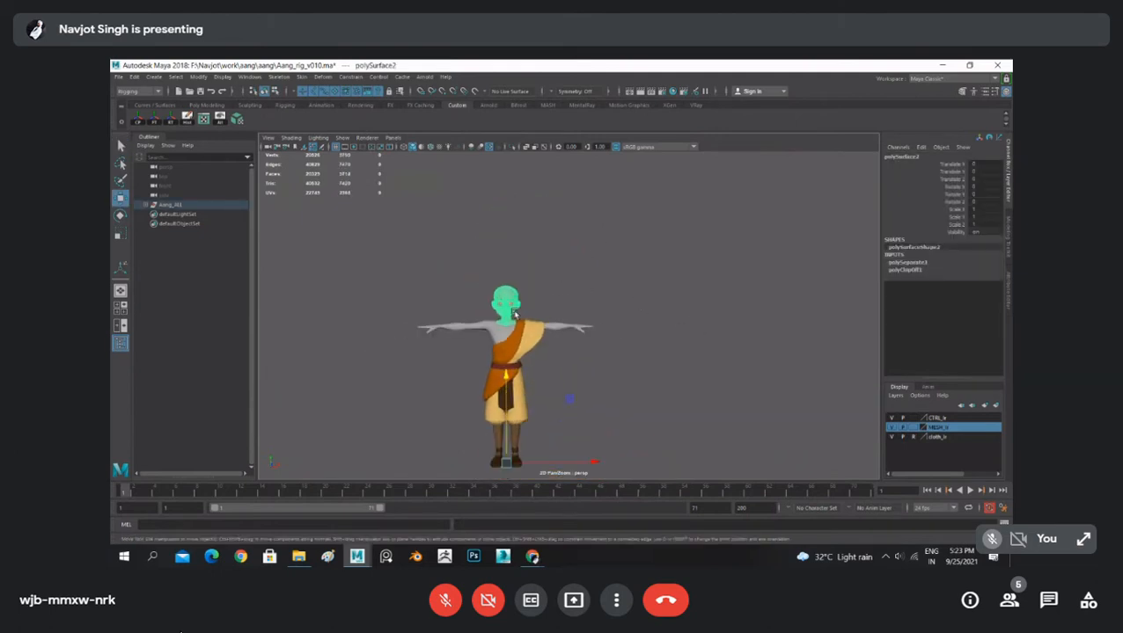
scroll(516, 314, "down", 2)
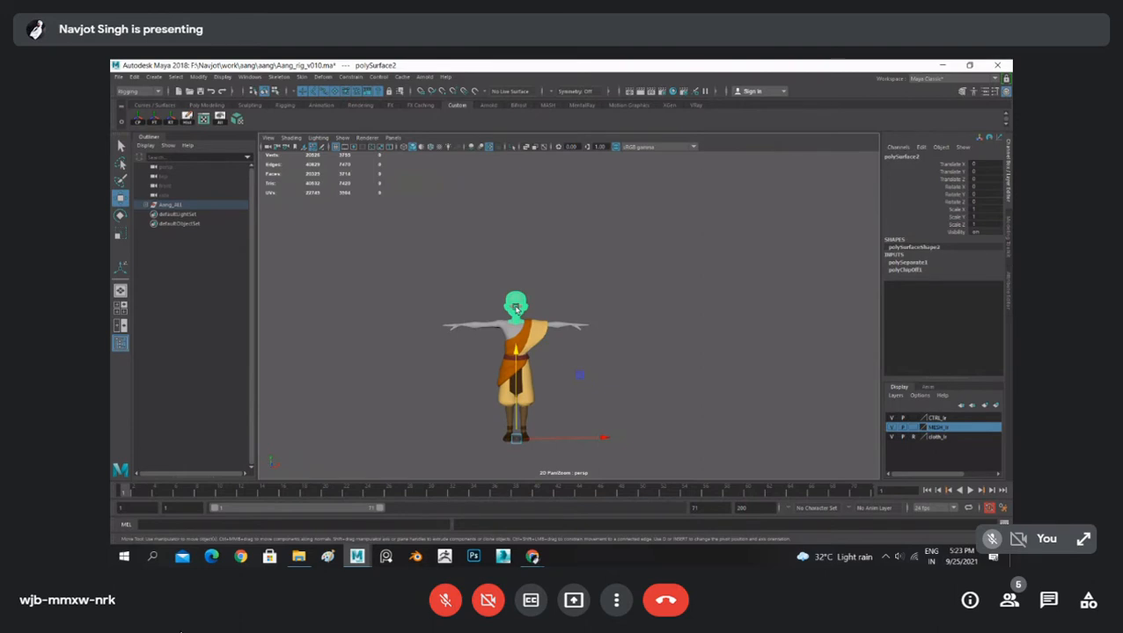
key("ctrl+d")
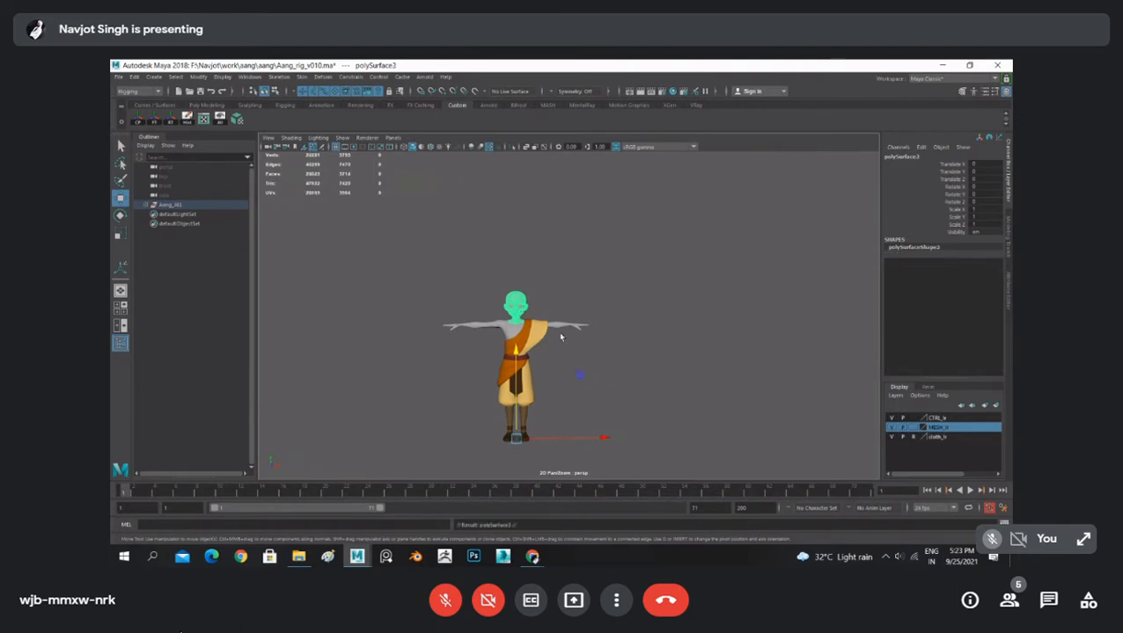
left_click_drag(603, 444, 692, 440)
- Repeat the duplicate with the same offset until six head copies stand in a row, and clear the selection
key("shift+d")
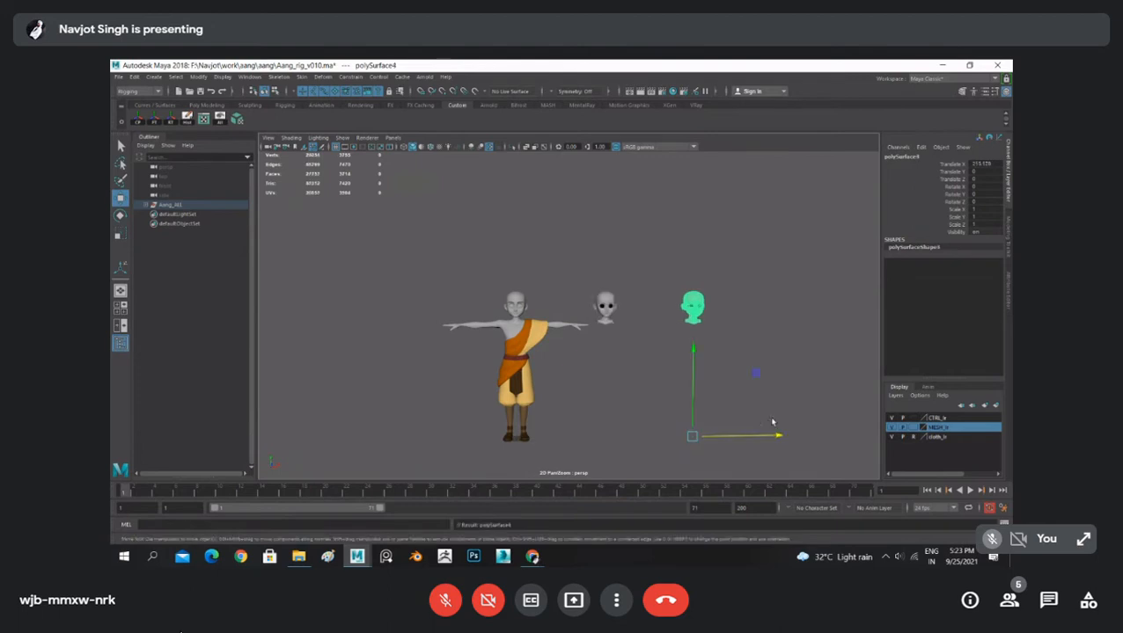
key("shift+d")
key("shift+d")
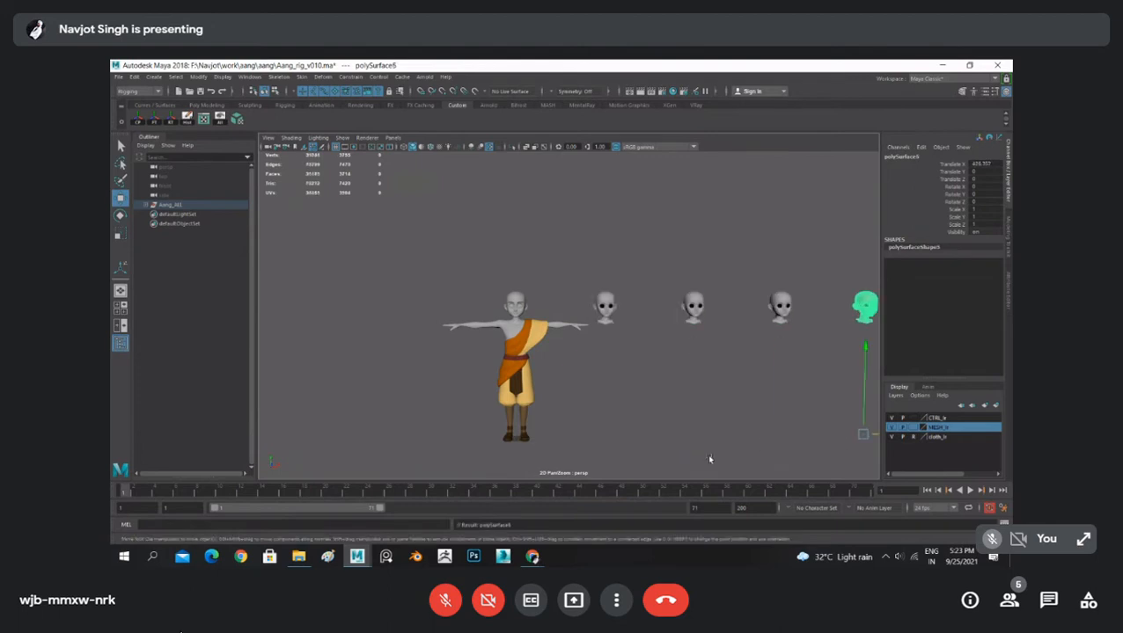
scroll(710, 446, "down", 2)
key("shift+d")
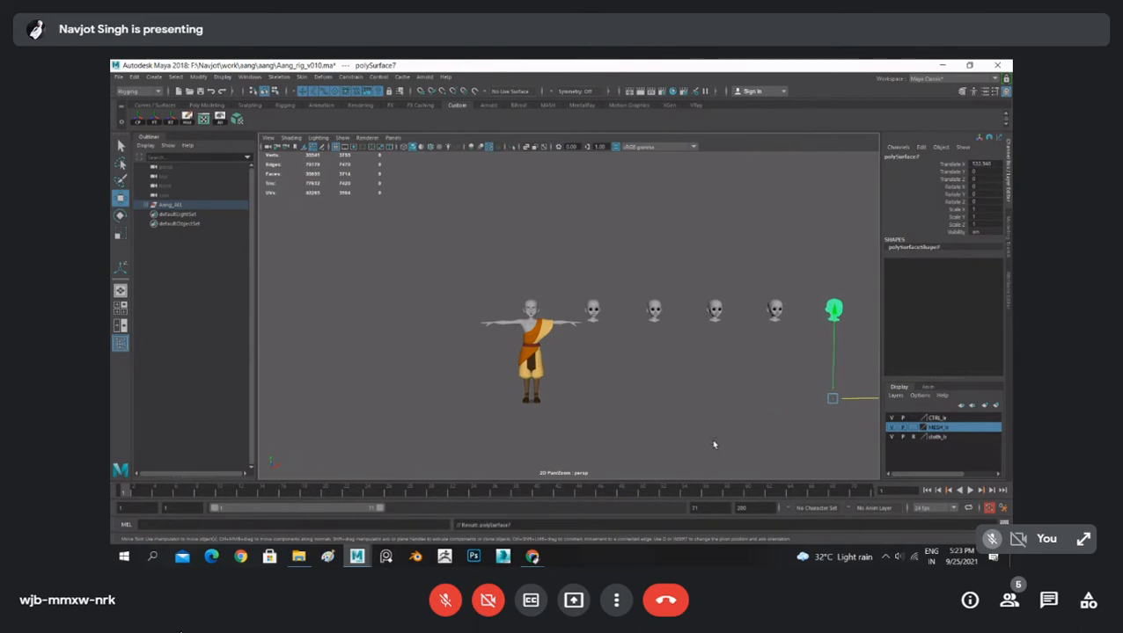
key("shift+d")
left_click(723, 431)
- Examine the row of duplicated heads and compare them with the character's original head up close
scroll(759, 416, "up", 5)
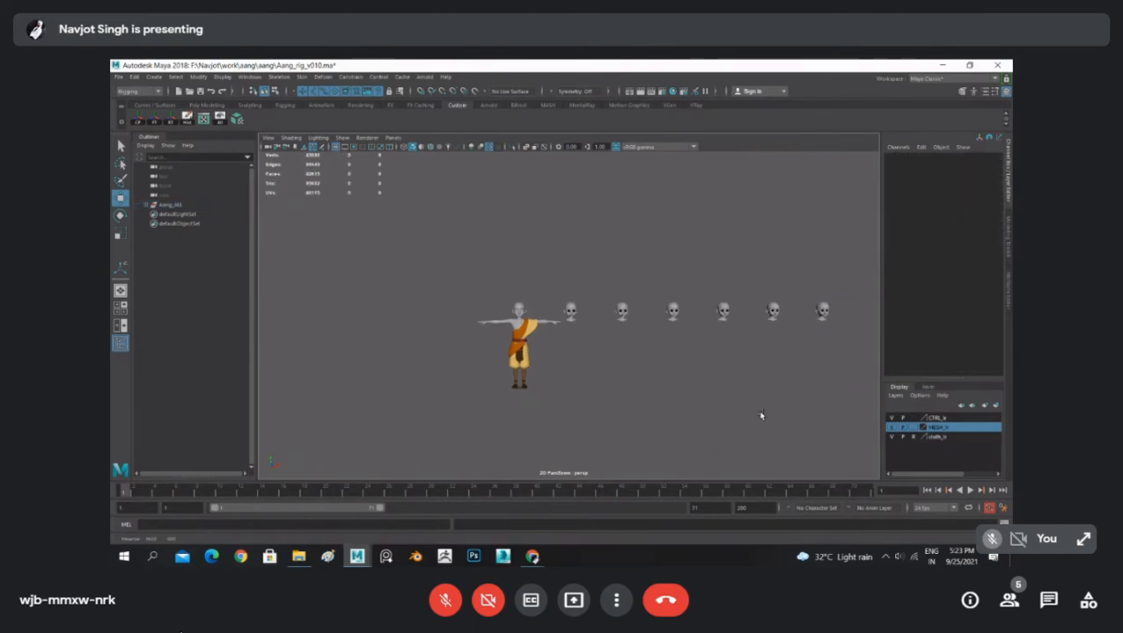
middle_click_drag(456, 394, 735, 394, "alt")
scroll(566, 363, "down", 5)
middle_click_drag(550, 362, 516, 333, "alt")
scroll(708, 368, "down", 4)
scroll(472, 339, "up", 5)
scroll(471, 339, "up", 4)
scroll(634, 318, "up", 4)
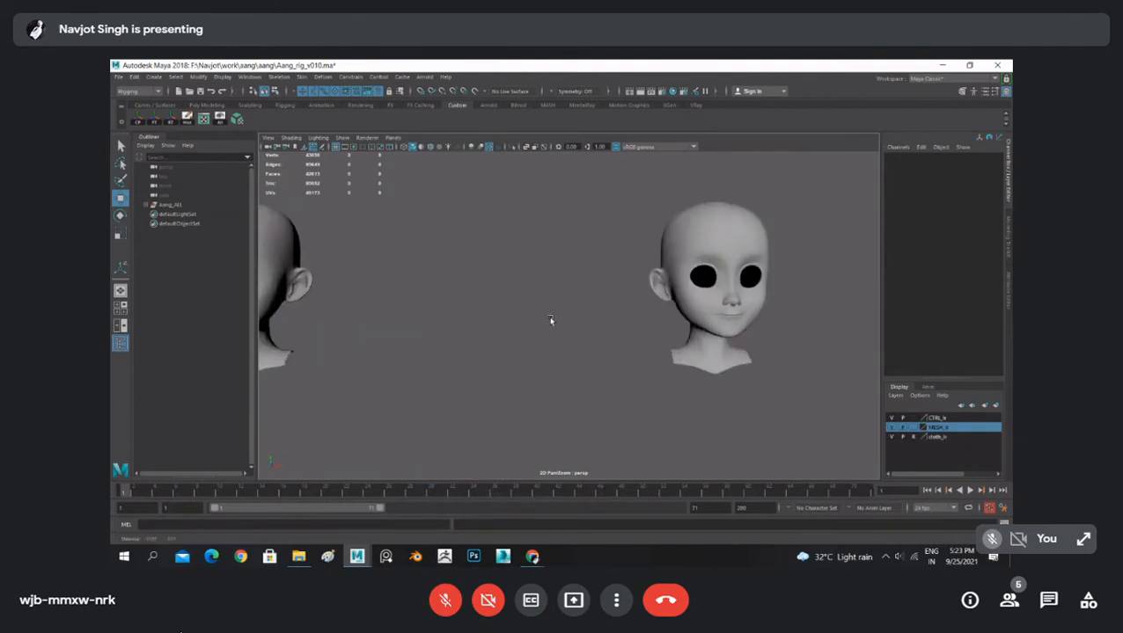
scroll(552, 318, "down", 2)
scroll(627, 314, "up", 4)
left_click_drag(749, 331, 736, 320, "alt")
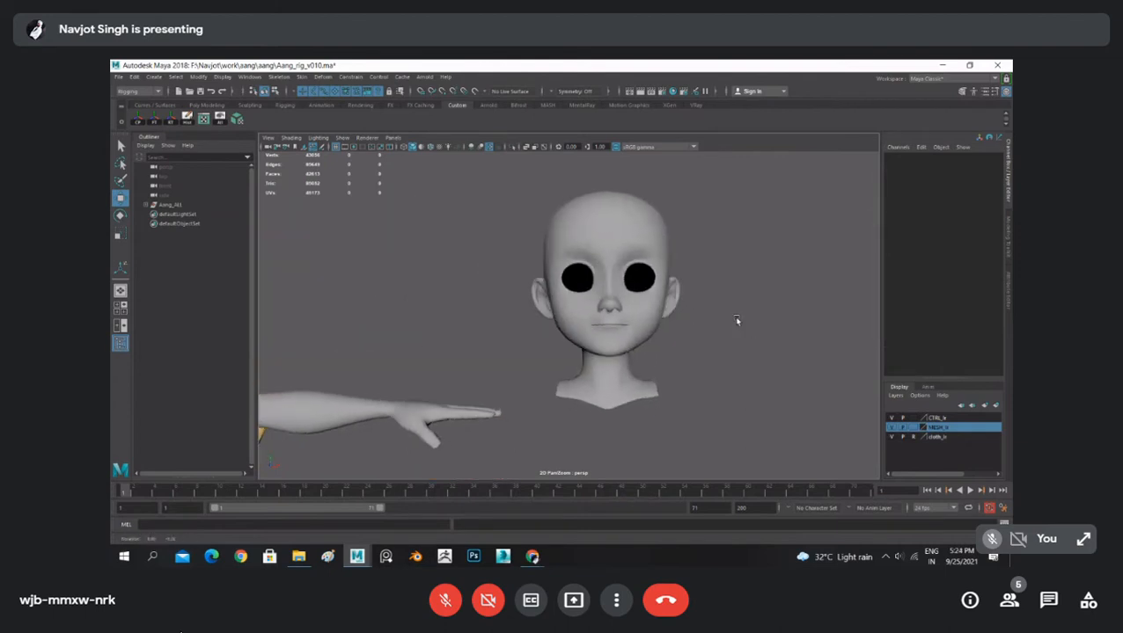
scroll(683, 321, "down", 4)
middle_click_drag(682, 321, 506, 340, "alt")
scroll(602, 321, "down", 4)
middle_click_drag(584, 320, 848, 350, "alt")
scroll(607, 389, "up", 4)
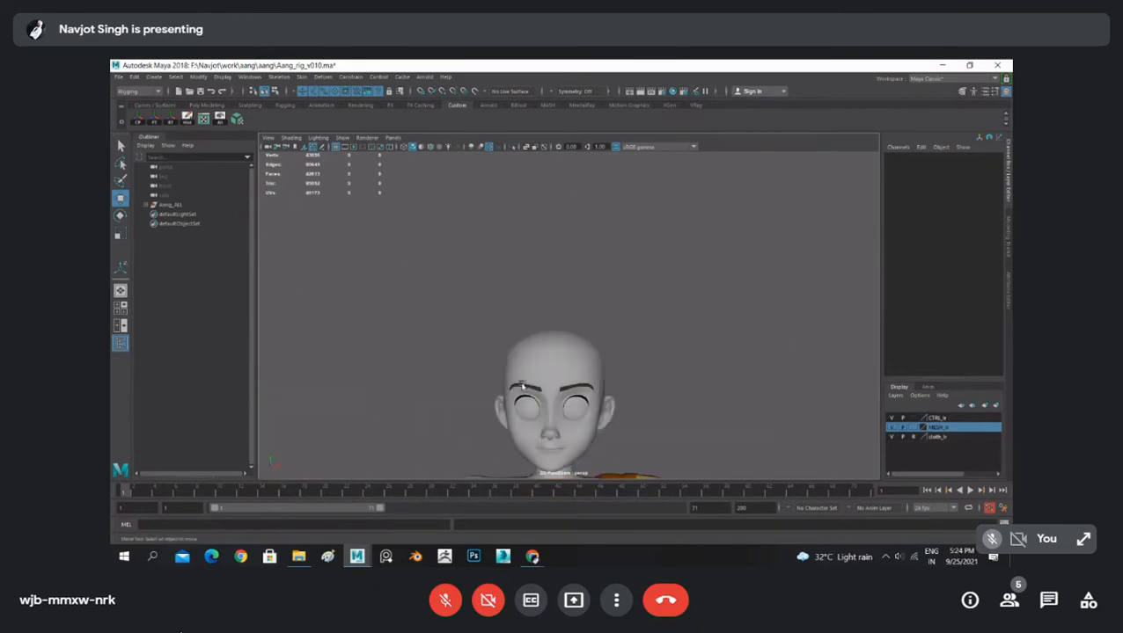
scroll(589, 372, "down", 4)
middle_click_drag(588, 371, 402, 320, "alt")
scroll(664, 351, "up", 5)
mouse_move(665, 351)
middle_mouse_down("alt")
mouse_move(463, 310)
mouse_move(674, 361)
middle_mouse_up("alt")
scroll(498, 309, "up", 4)
middle_click_drag(491, 316, 599, 326, "alt")
scroll(595, 326, "up", 2)
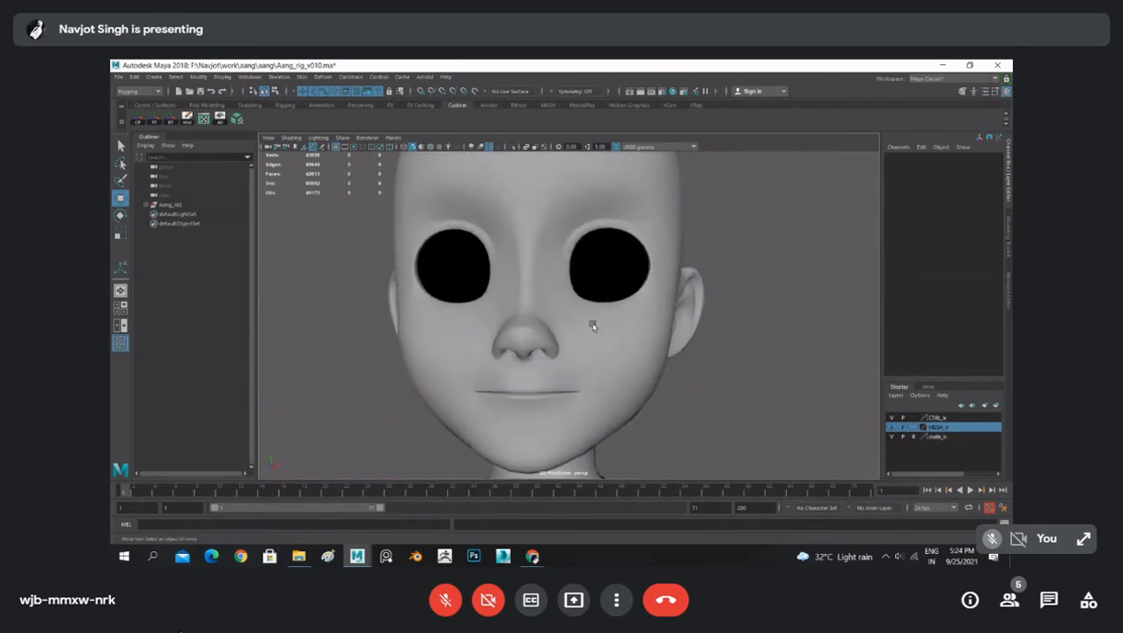
- Soft-select the mouth-corner vertices of the first head copy with object X symmetry, using a falloff that covers both cheeks
left_click(580, 329)
scroll(717, 343, "up", 2)
middle_click_drag(717, 343, 664, 243, "alt")
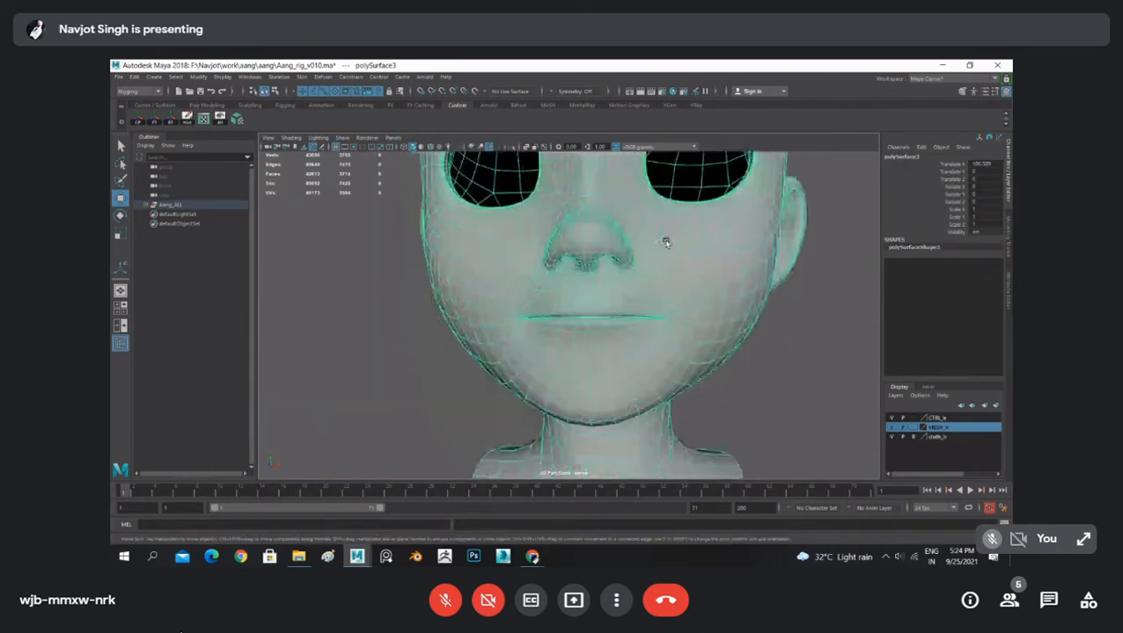
scroll(660, 288, "up", 3)
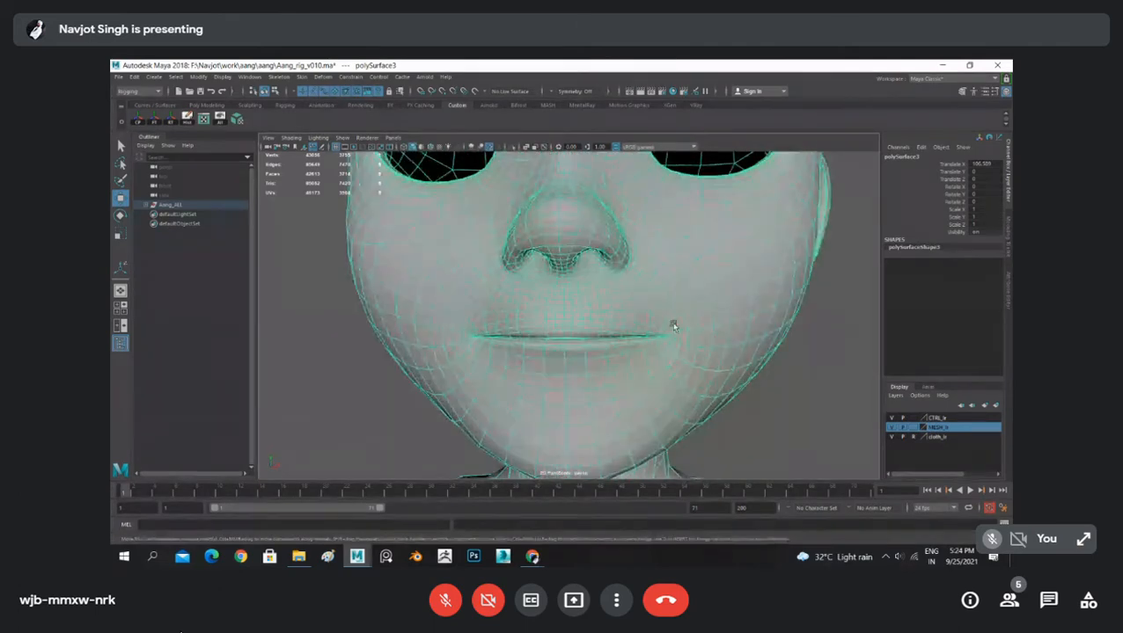
right_click(674, 326, "shift")
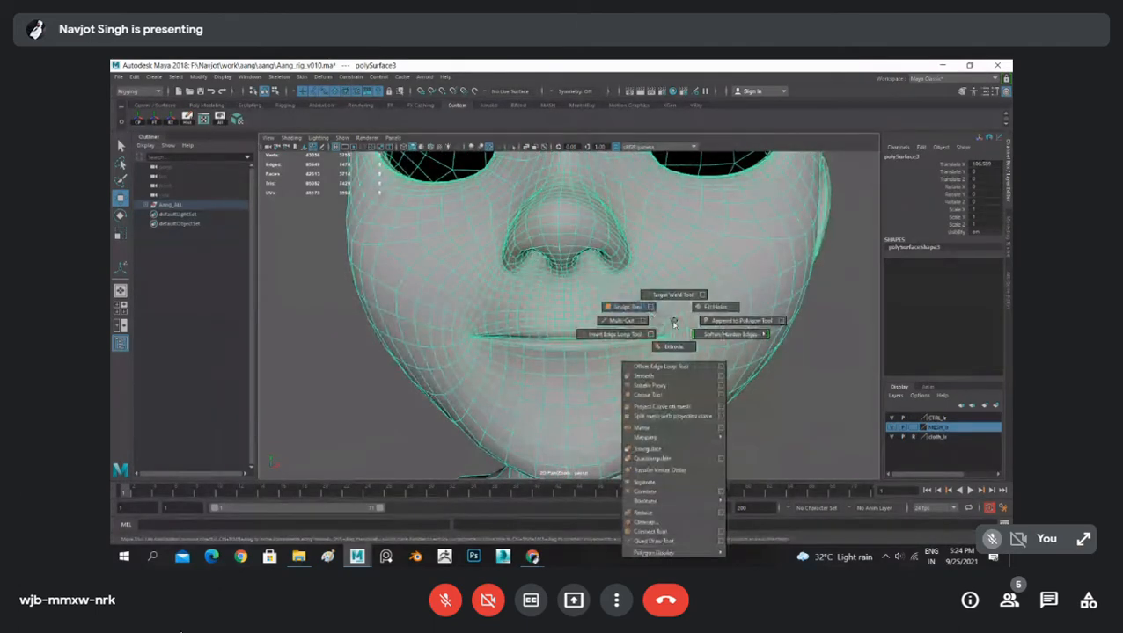
left_click(621, 321)
right_click_drag(677, 319, 672, 213, "shift")
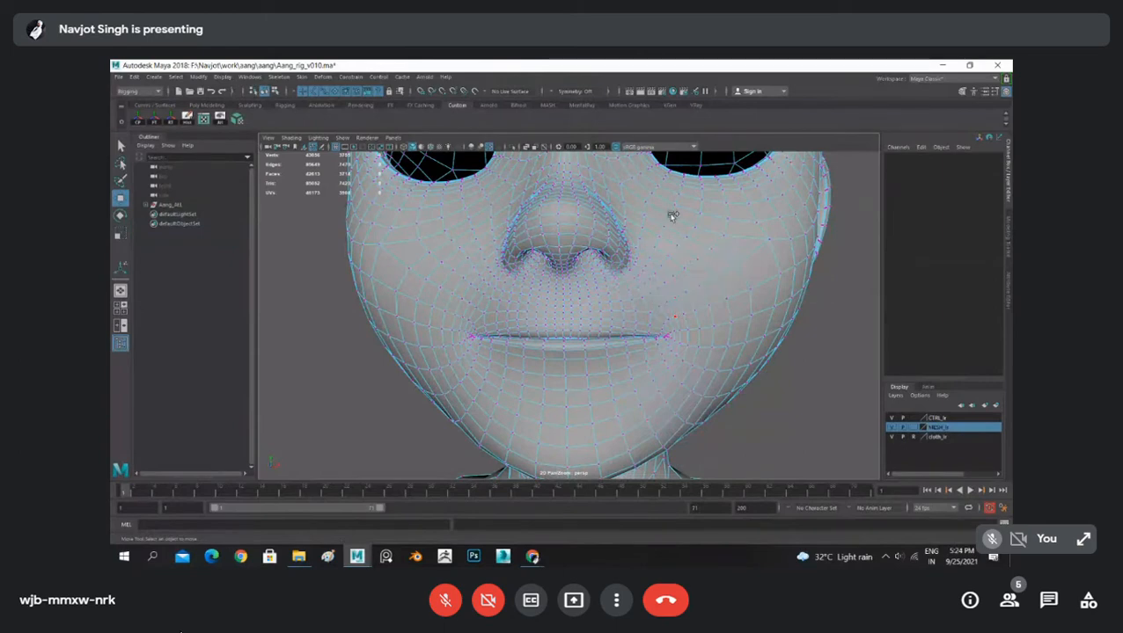
left_click(668, 339)
key("b")
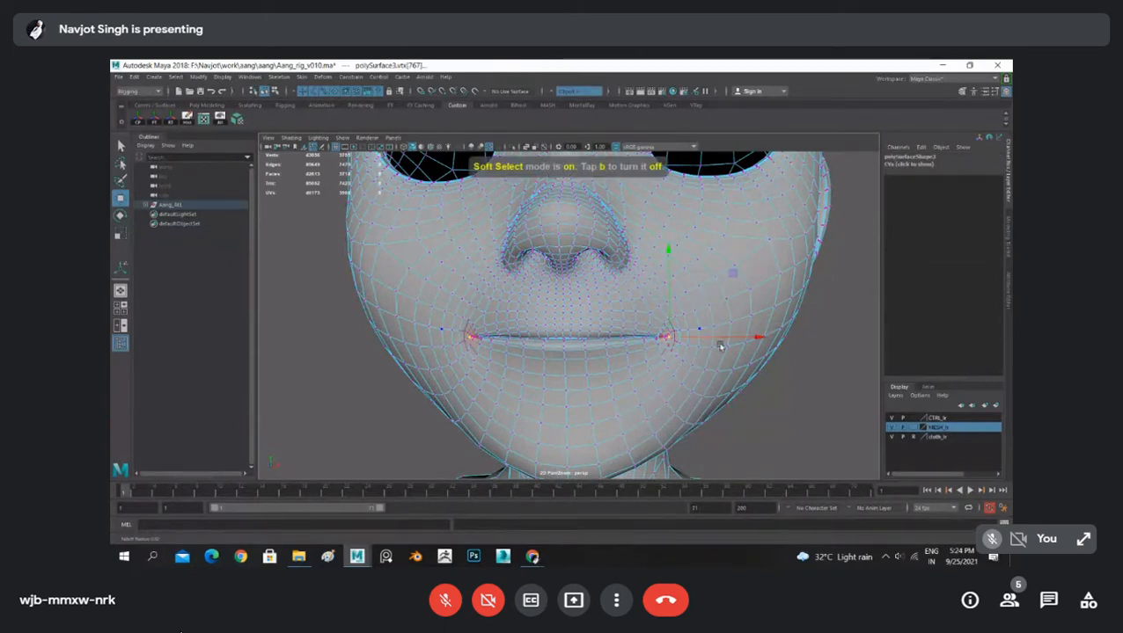
left_click_drag(720, 345, 787, 357)
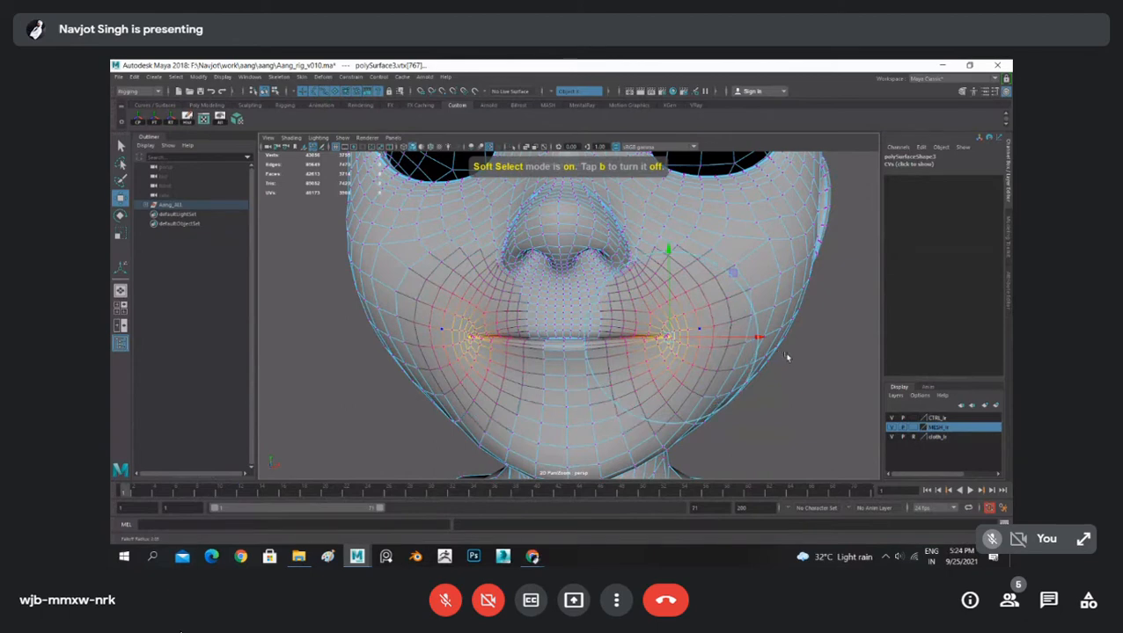
- Raise the mouth corners into a smile, adjust them in depth from the side, and return the first head to object selection
left_click_drag(621, 378, 616, 325, "alt")
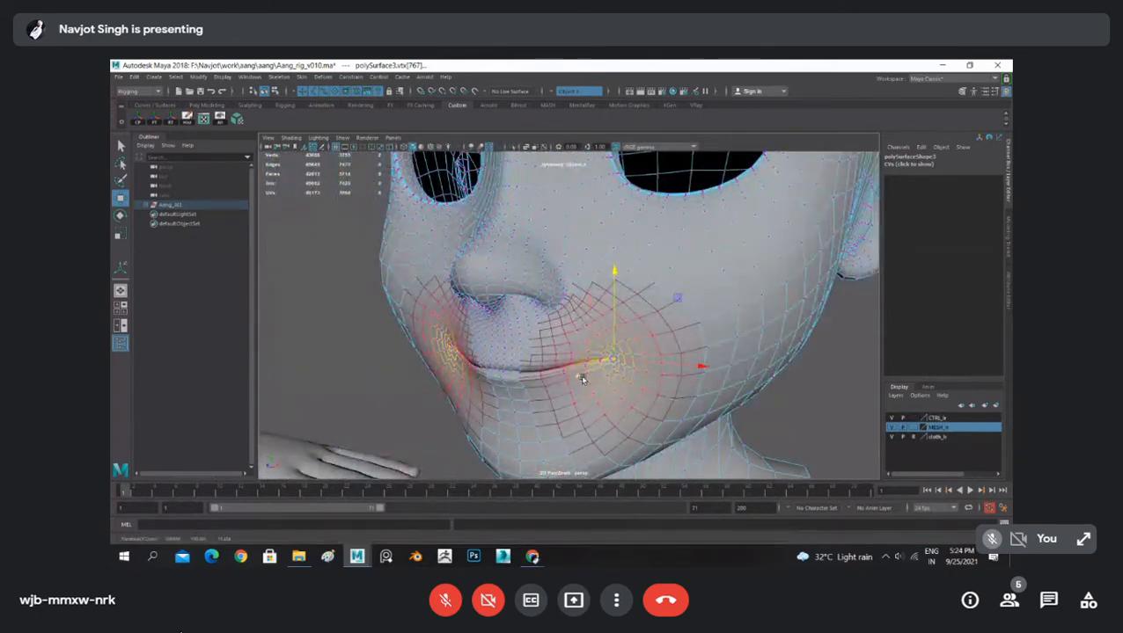
left_click_drag(581, 379, 626, 322)
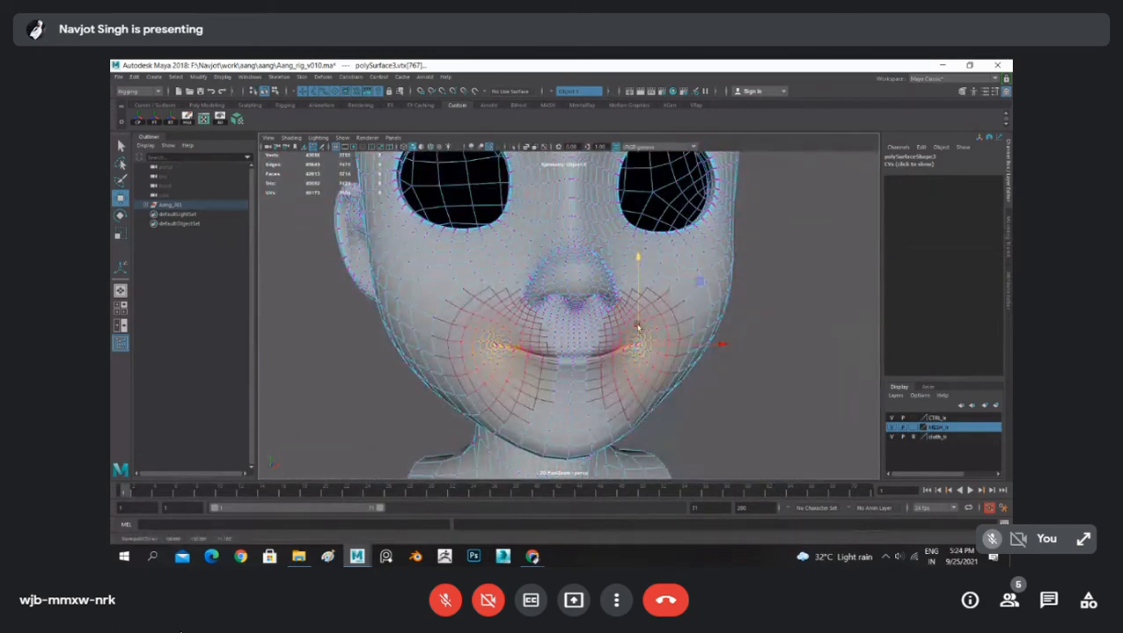
left_click_drag(638, 327, 716, 335)
left_click_drag(639, 298, 719, 343)
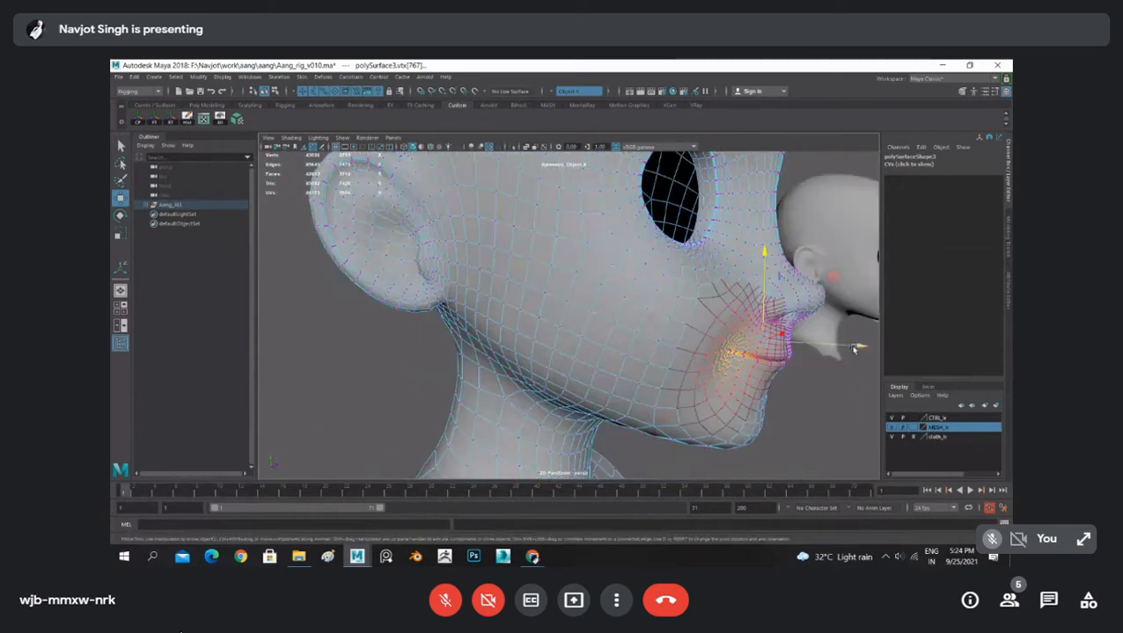
left_click(797, 393)
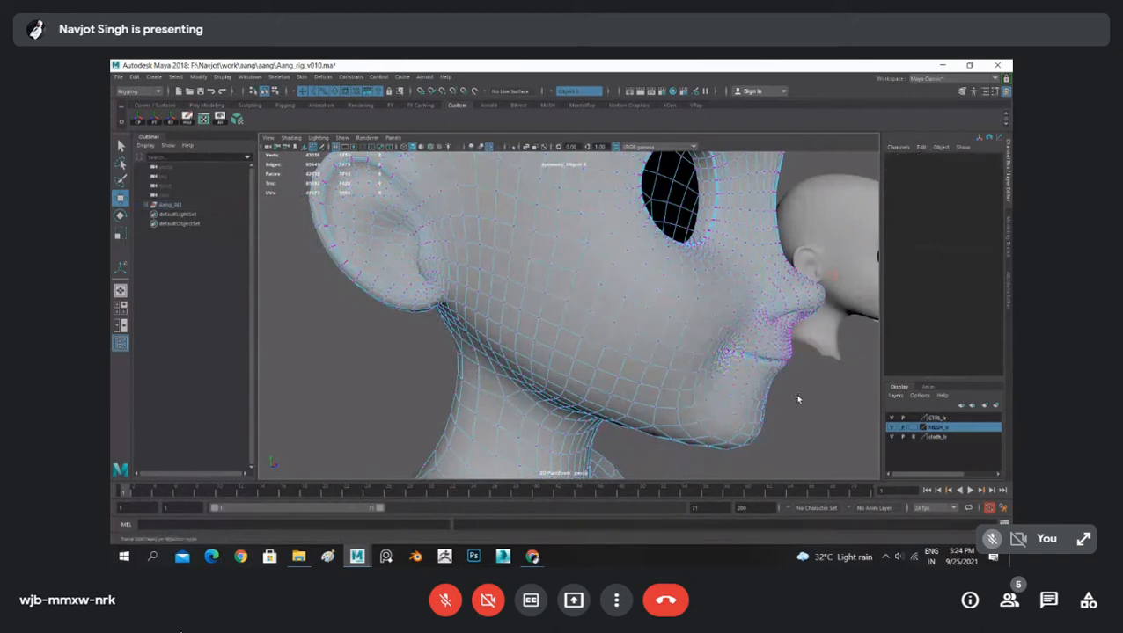
left_click_drag(797, 393, 676, 363, "alt")
right_click_drag(619, 333, 670, 301)
left_click(759, 292)
right_click_drag(758, 292, 701, 311, "alt")
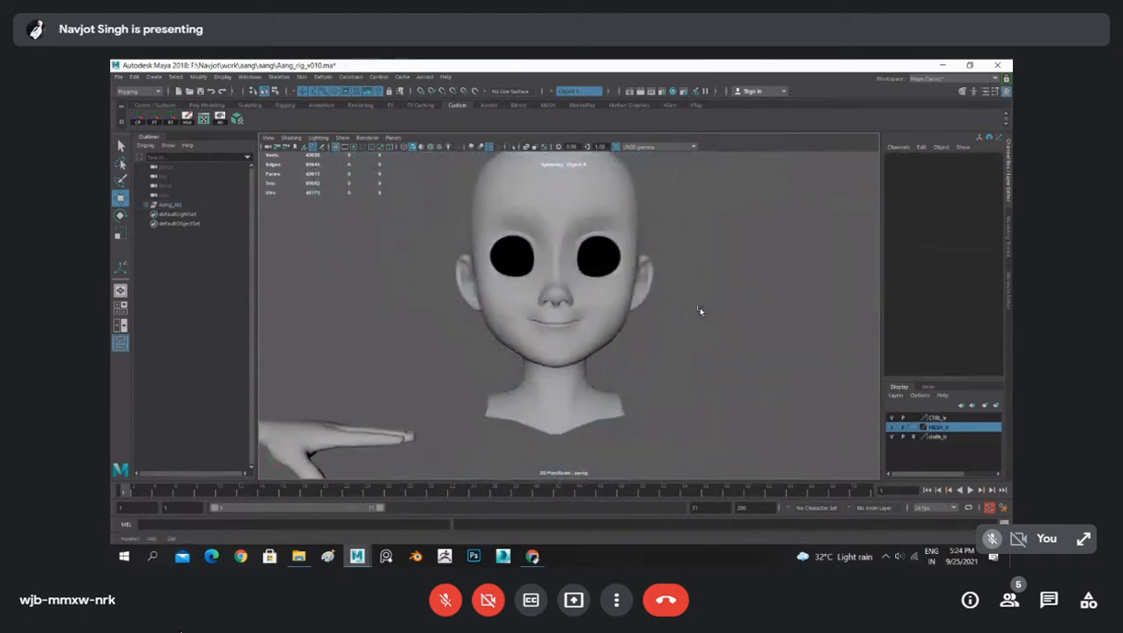
- Soft-select the mouth-corner vertices of the second head copy symmetrically
left_click_drag(701, 312, 571, 315, "alt")
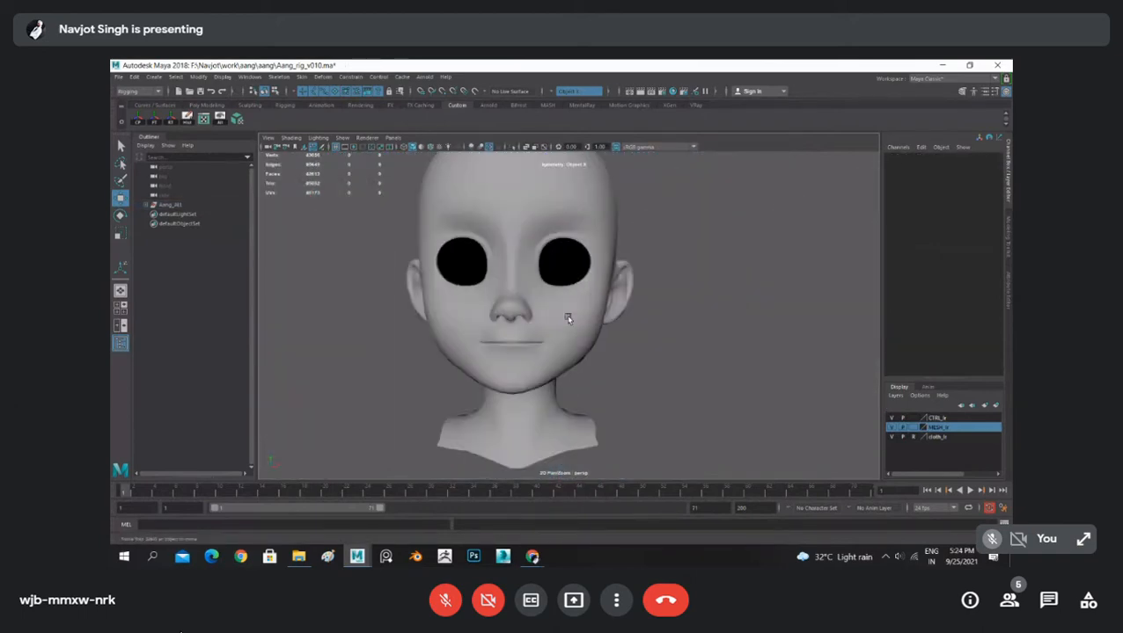
mouse_move(571, 316)
right_mouse_down("alt")
mouse_move(554, 338)
mouse_move(568, 334)
right_mouse_up("alt")
middle_click_drag(568, 334, 659, 306, "alt")
left_click(672, 305)
right_click_drag(672, 305, 564, 303)
left_click(677, 328)
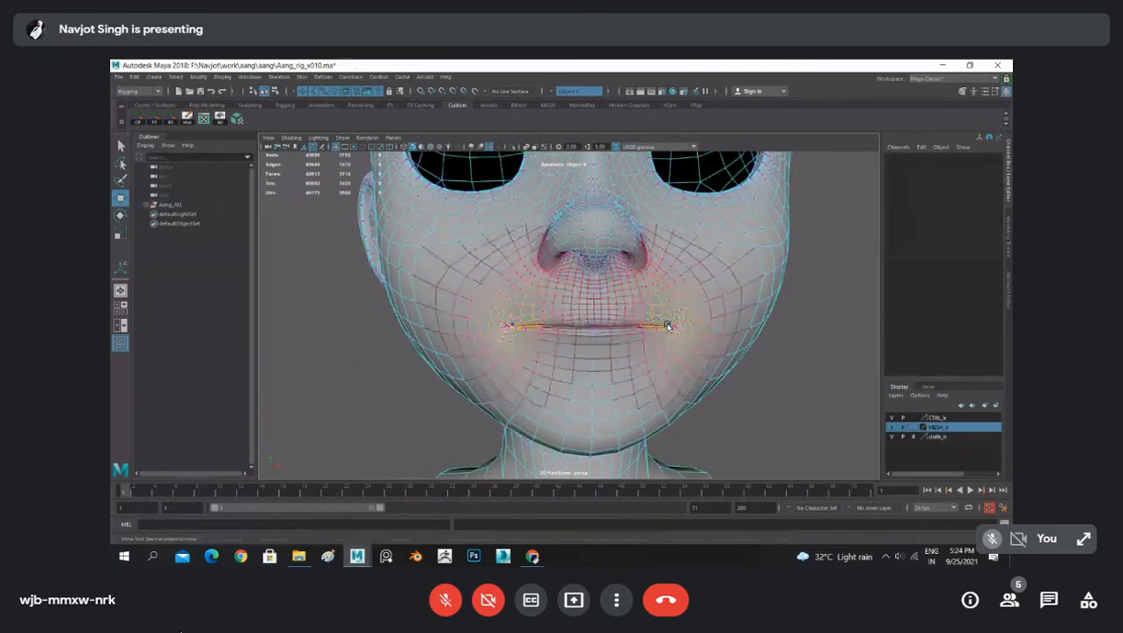
left_click(676, 327)
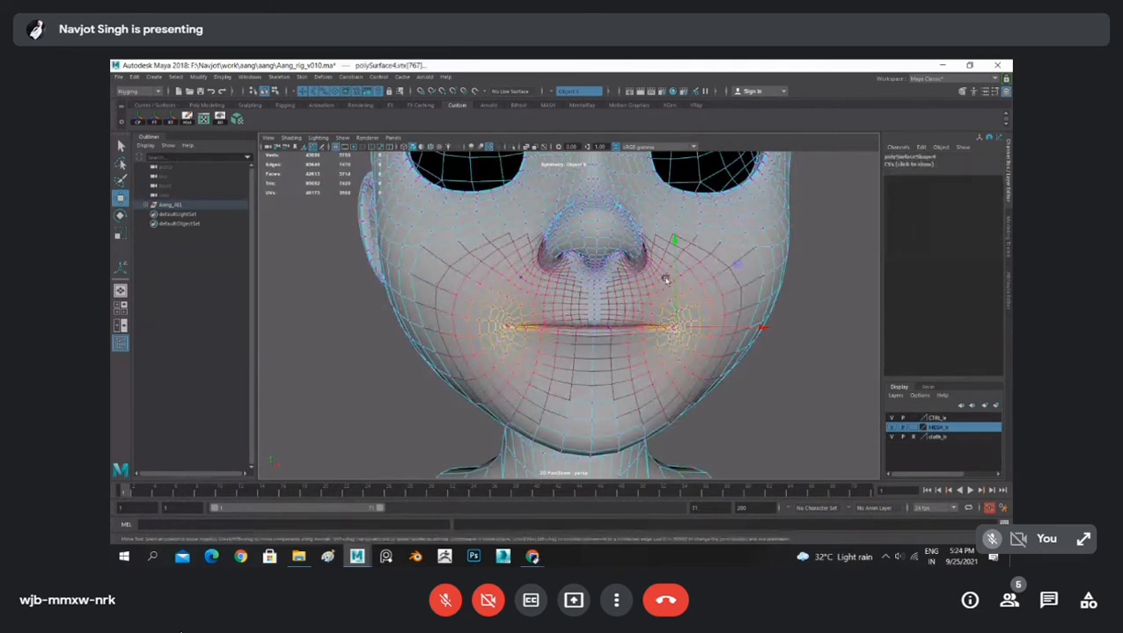
- Lower the second head's mouth corners into a frown, adjust them in depth, and return to object selection
left_click_drag(671, 243, 674, 286)
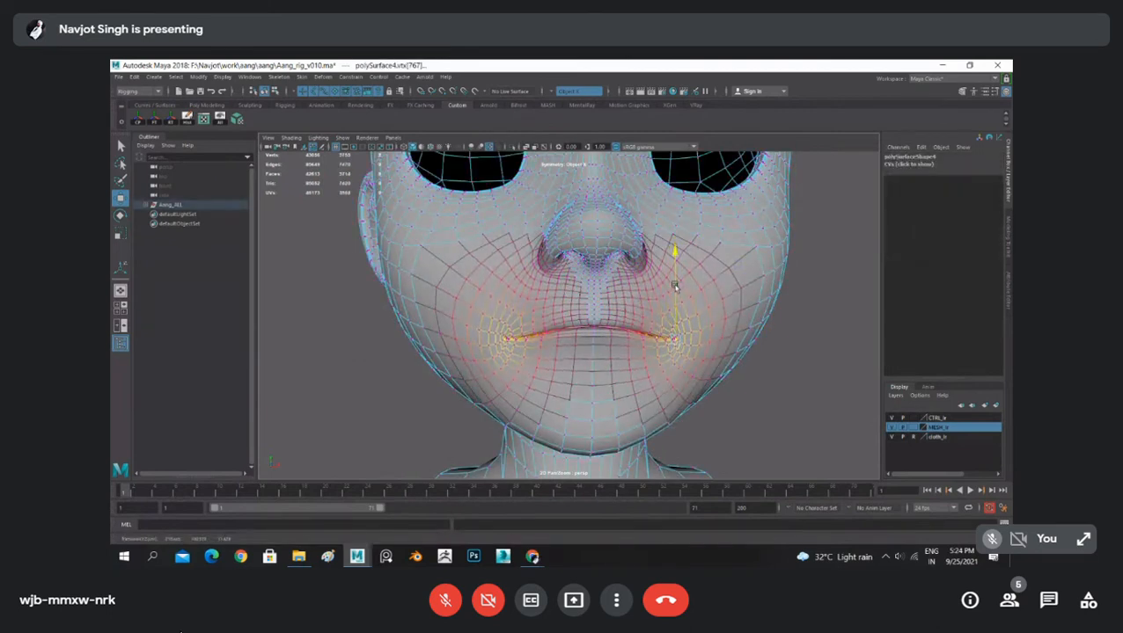
key("e")
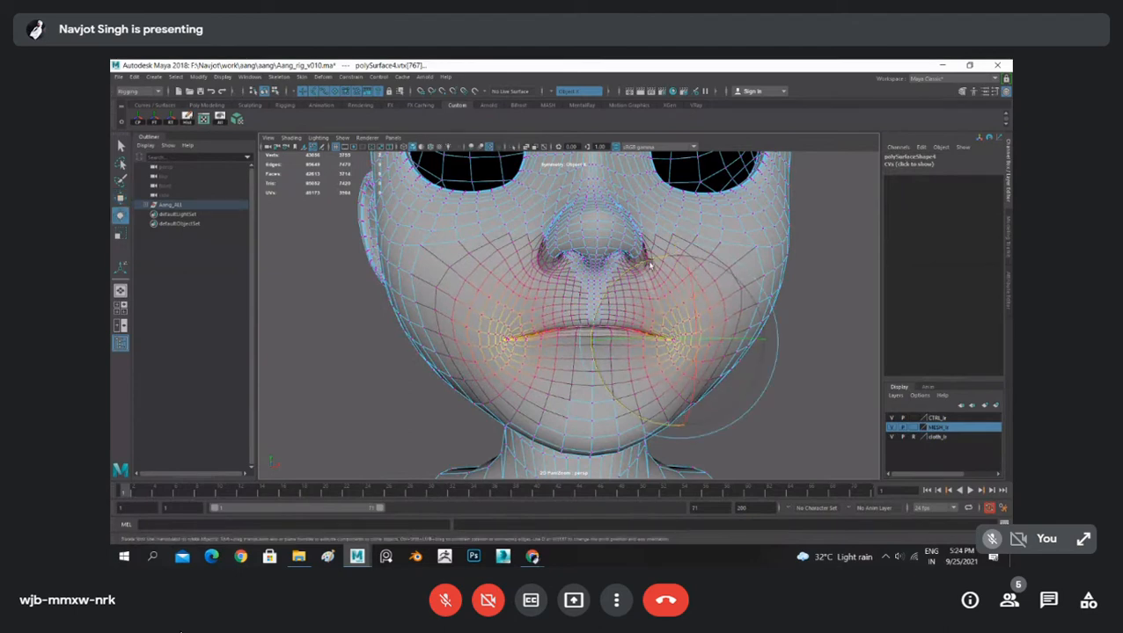
key("w")
left_click_drag(674, 256, 875, 345)
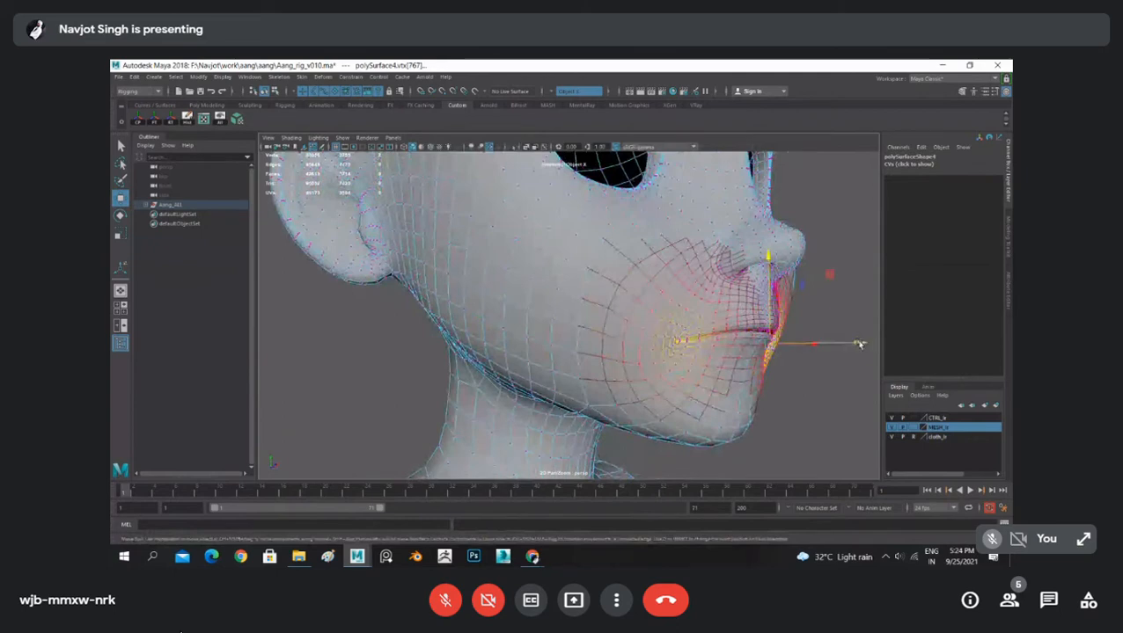
left_click(859, 344)
right_click_drag(796, 301, 814, 296)
left_click(814, 296)
- Select the third head copy, switch it to vertex editing, and turn symmetry off
scroll(777, 318, "down", 5)
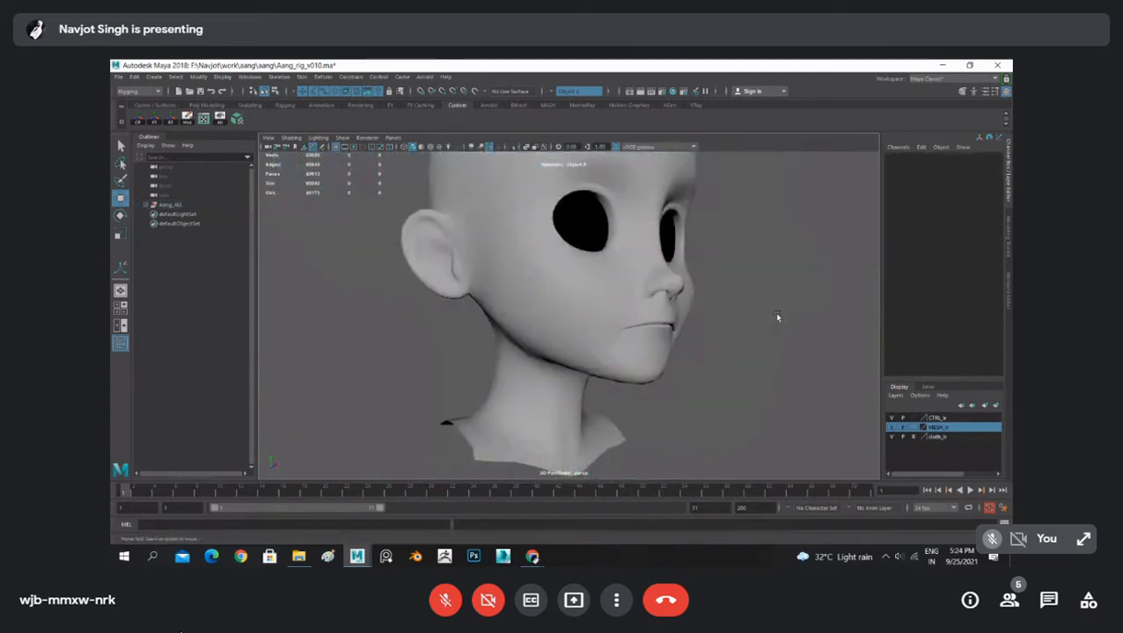
left_click_drag(778, 318, 674, 316, "alt")
scroll(674, 318, "down", 5)
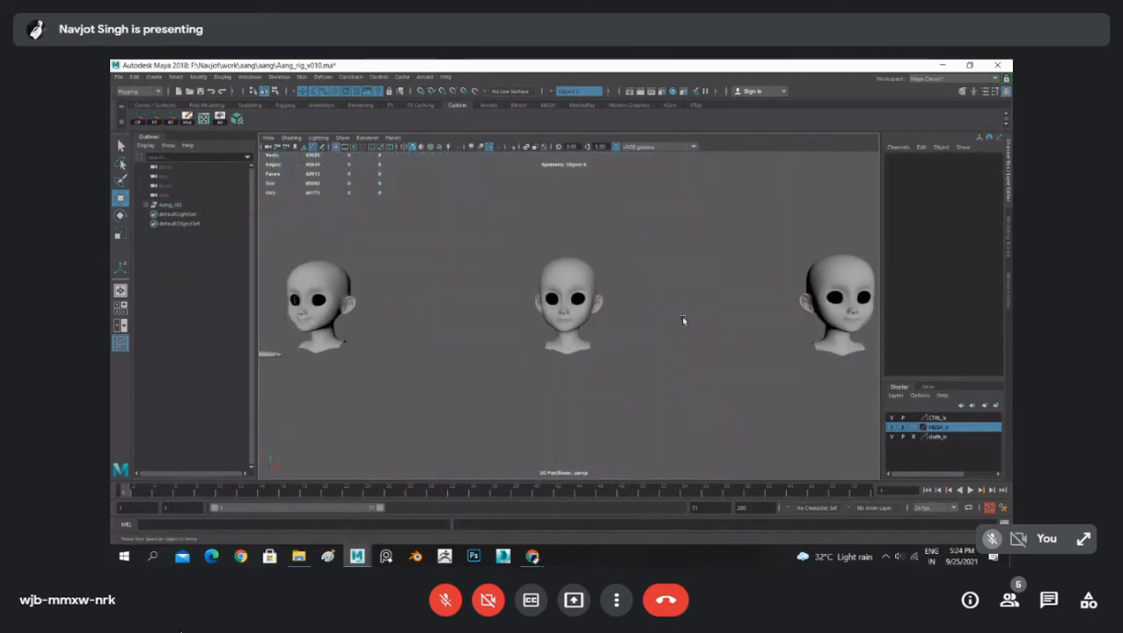
scroll(739, 312, "up", 7)
middle_click_drag(685, 317, 517, 385, "alt")
left_click(531, 291)
left_click_drag(556, 287, 566, 281, "alt")
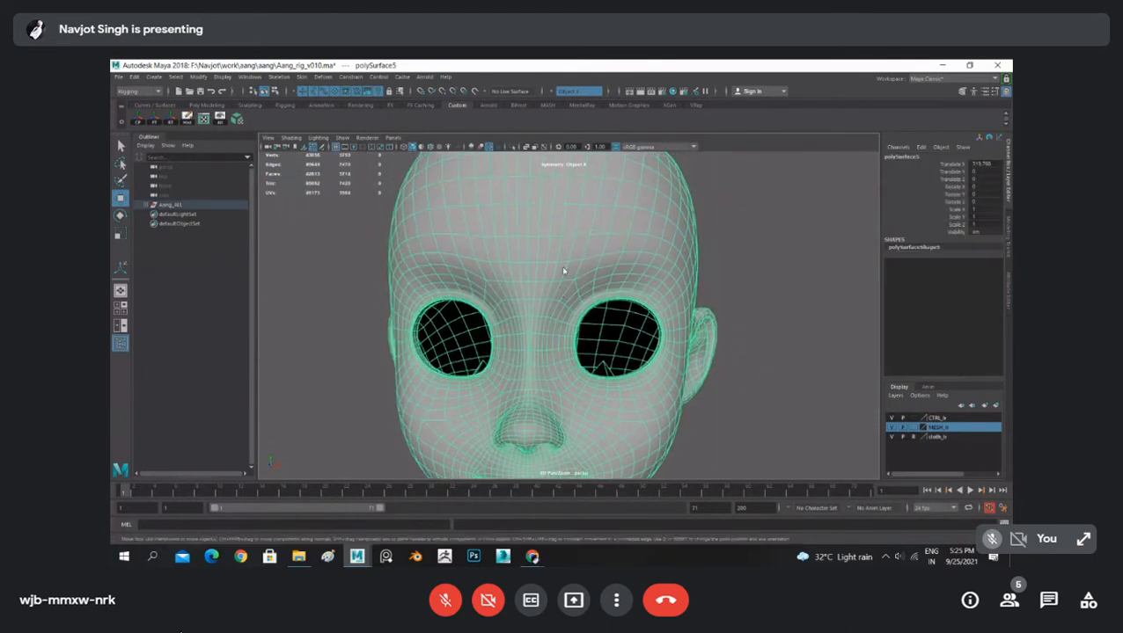
right_click_drag(564, 268, 571, 179)
- Examine the frowning and smiling head copies and compare their mouth shapes
scroll(529, 301, "down", 8)
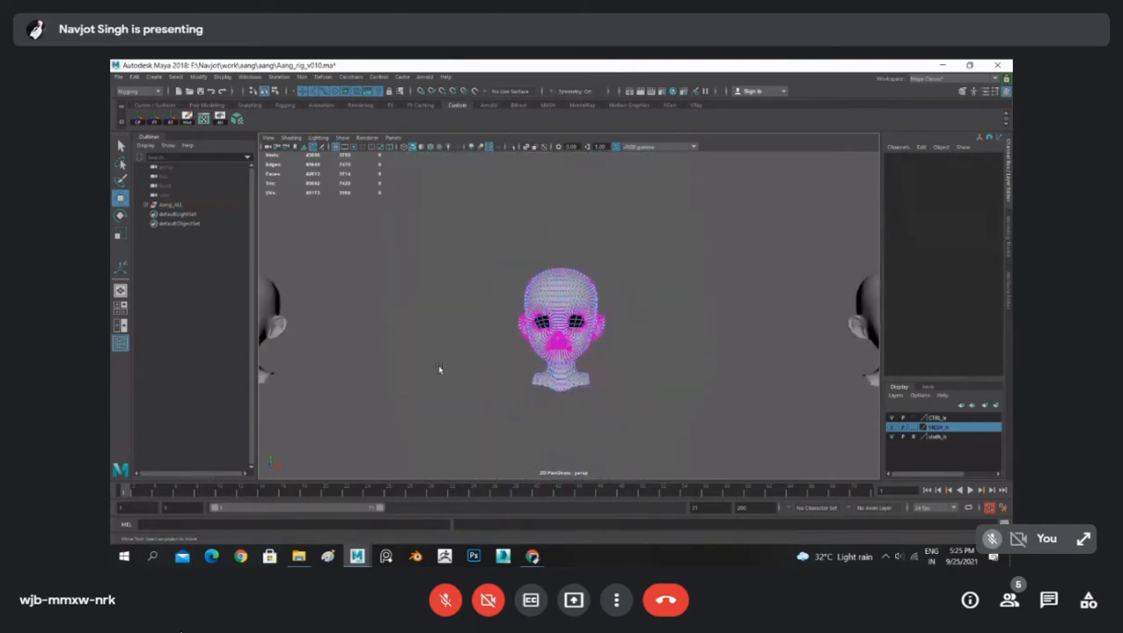
middle_click_drag(438, 344, 768, 364, "alt")
scroll(632, 363, "up", 10)
middle_click_drag(632, 363, 536, 192, "alt")
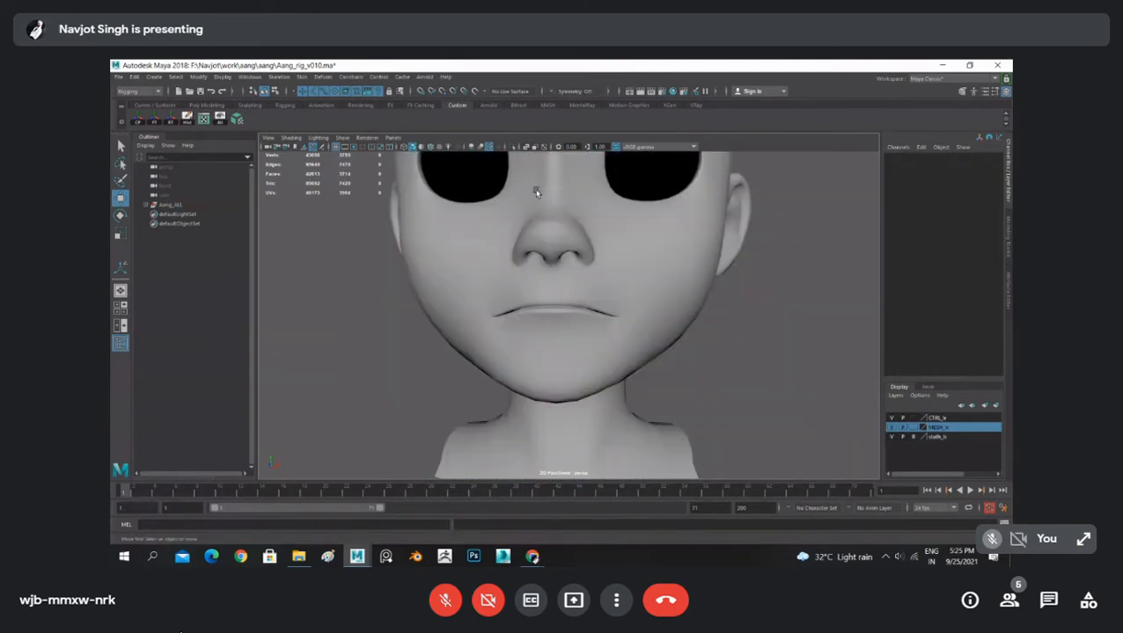
right_click_drag(581, 308, 487, 316, "alt")
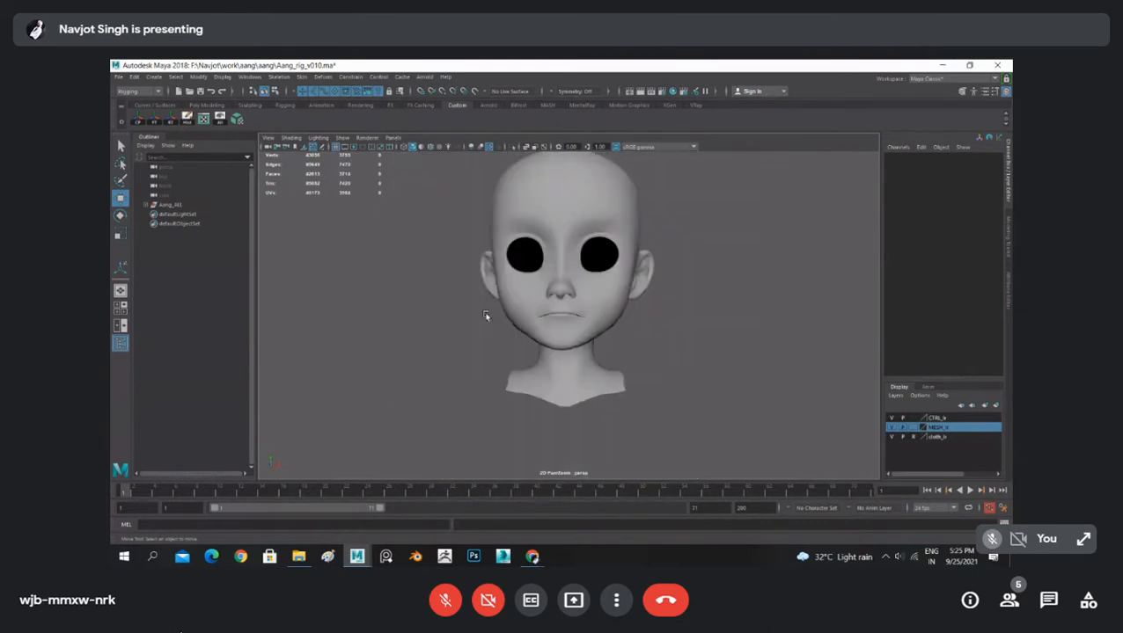
middle_click_drag(487, 316, 840, 315, "alt")
scroll(318, 310, "down", 3)
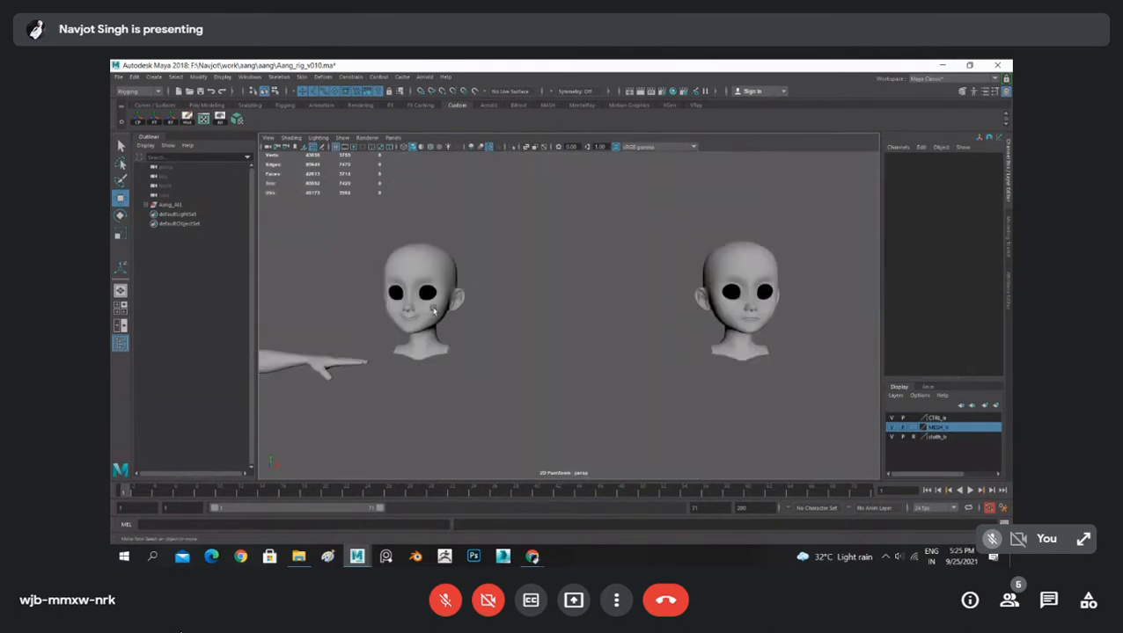
left_click_drag(634, 310, 381, 290, "alt")
scroll(481, 313, "up", 1)
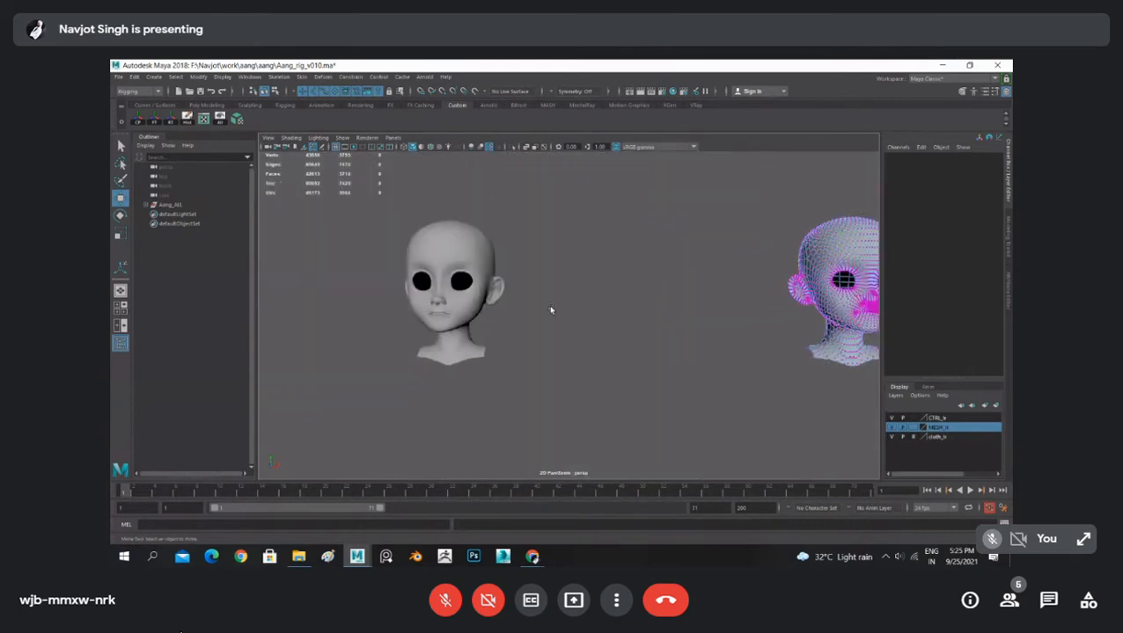
- Soft-select a vertex at the inner end of the third head's left brow, widen the falloff, and pull it down
middle_click_drag(845, 308, 606, 308, "alt")
right_click_drag(605, 308, 664, 290, "alt")
middle_click_drag(665, 290, 522, 290, "alt")
scroll(514, 254, "up", 1)
mouse_move(522, 291)
right_mouse_down("alt")
mouse_move(524, 305)
mouse_move(518, 298)
right_mouse_up("alt")
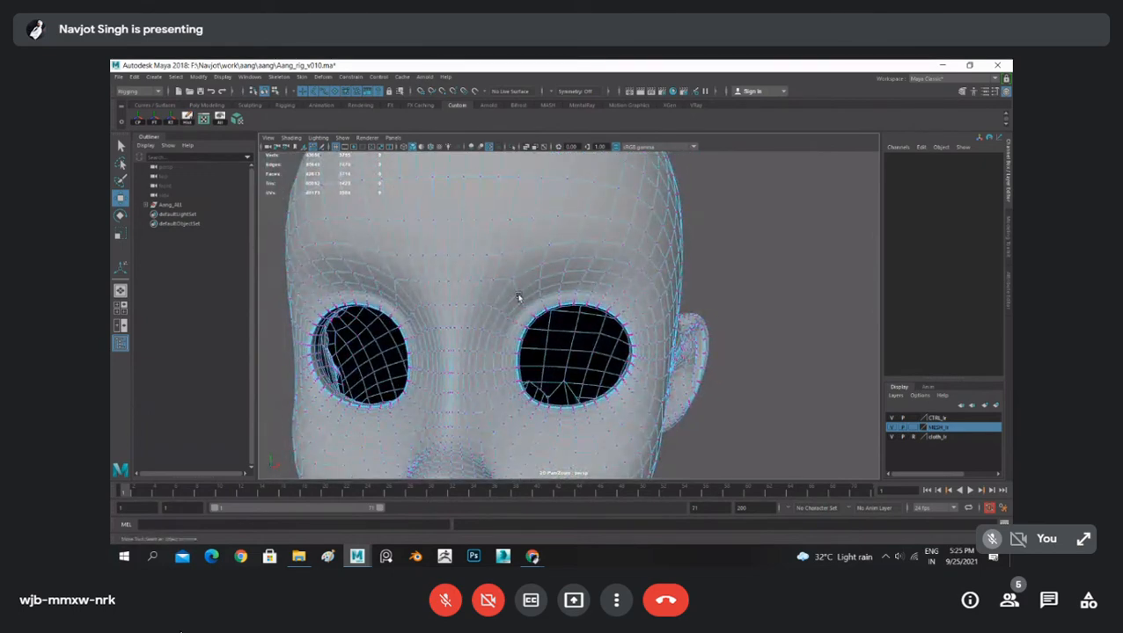
left_click(518, 298)
left_click(510, 279)
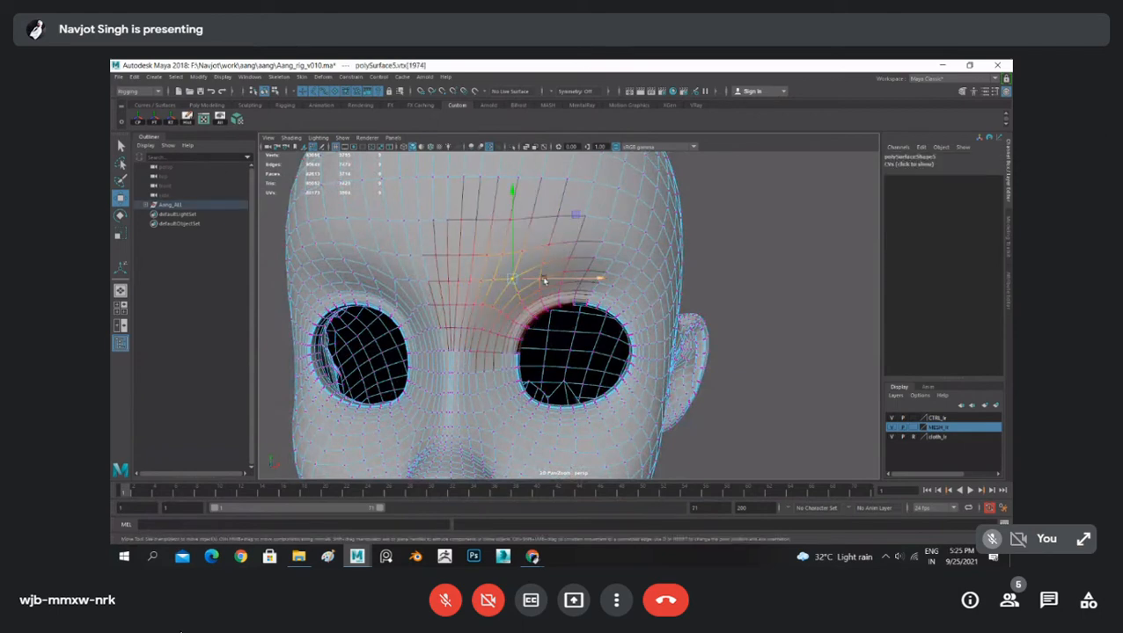
left_click_drag(557, 279, 688, 292)
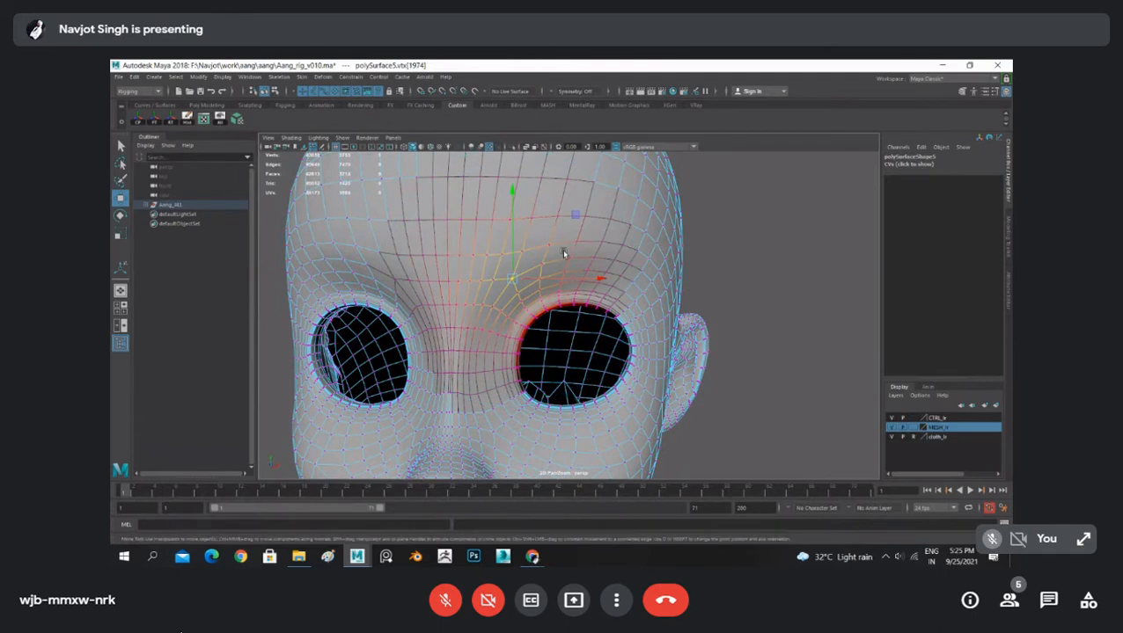
left_click_drag(511, 208, 504, 235)
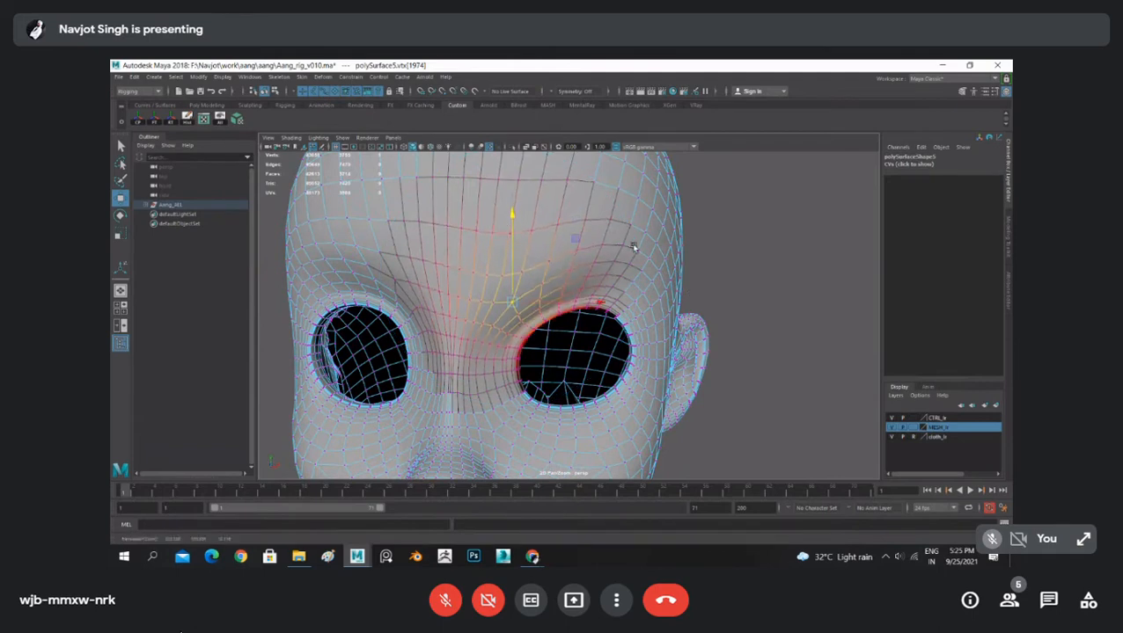
- Raise the outer end of the third head's left brow, lower its inner end further, and return to object selection
left_click(628, 234)
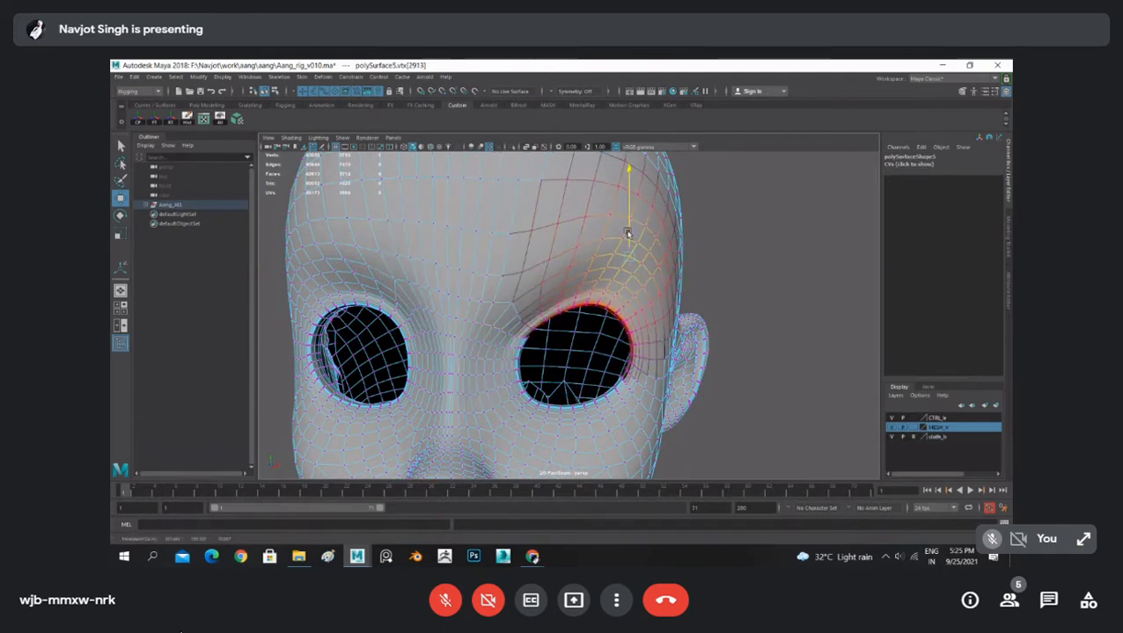
left_click(508, 303)
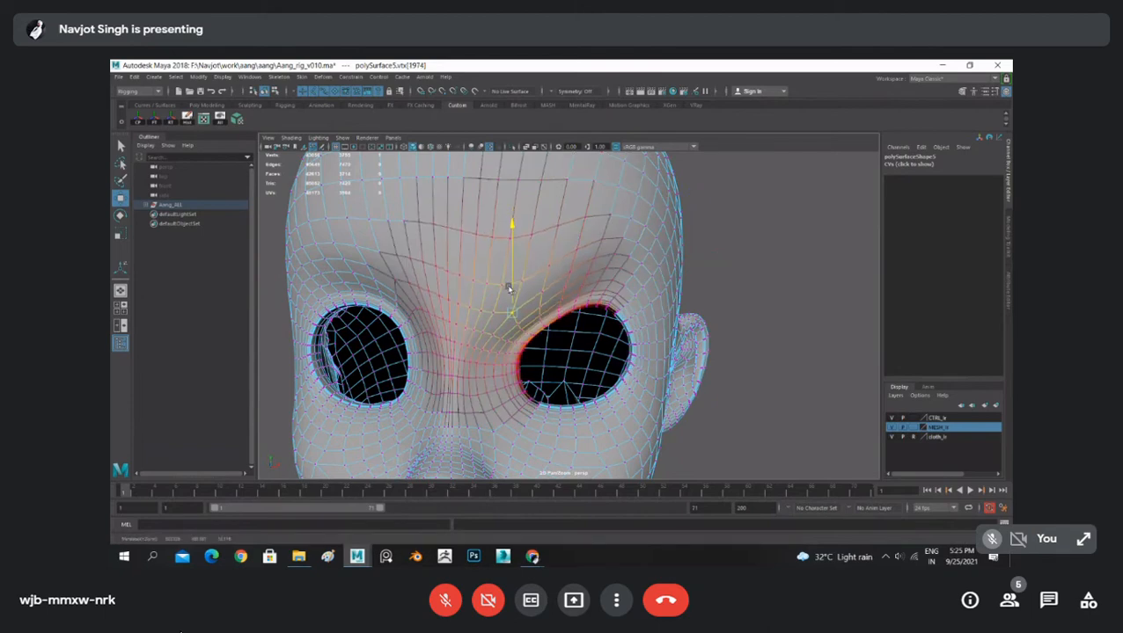
right_click_drag(572, 249, 599, 239)
left_click(682, 256)
scroll(681, 257, "down", 6)
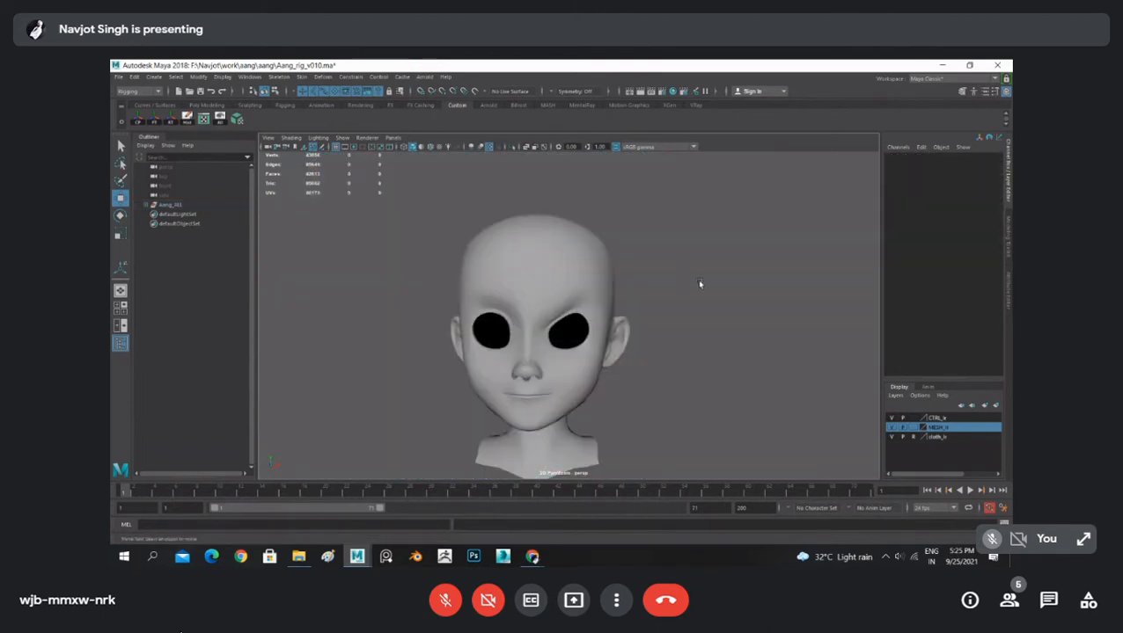
- Soft-select a vertex at the inner end of the fourth head's right brow, pull it down, and adjust the brow's outer end
middle_click_drag(700, 284, 467, 282, "alt")
scroll(664, 280, "down", 3)
middle_click_drag(664, 281, 373, 280, "alt")
scroll(346, 279, "up", 5)
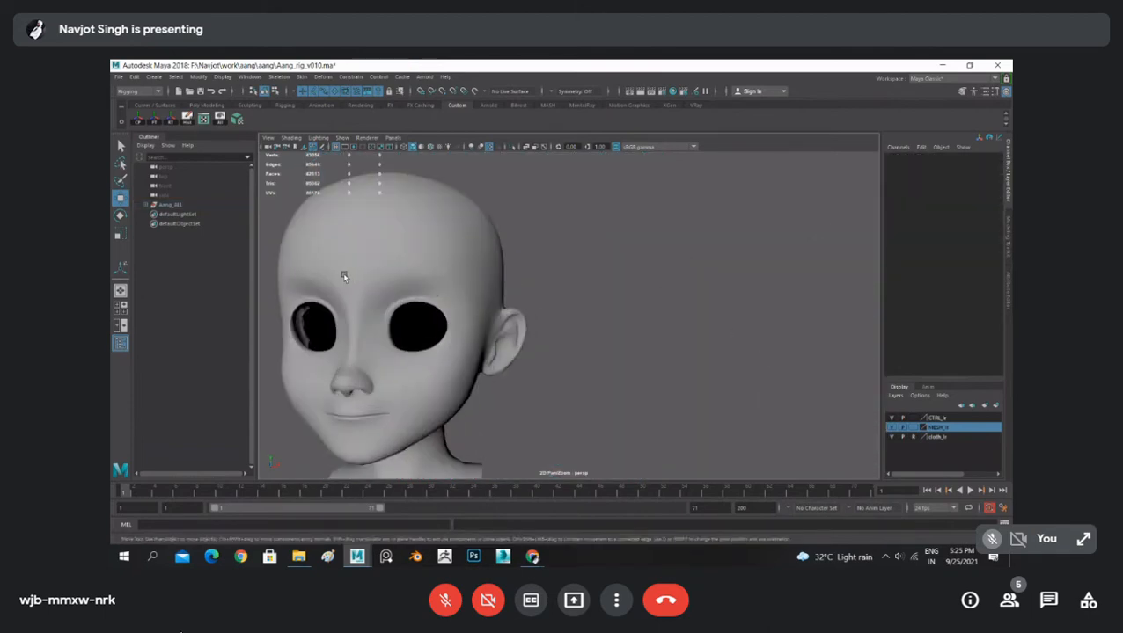
left_click(344, 277)
left_click_drag(344, 277, 754, 301, "alt")
right_click_drag(754, 301, 651, 290)
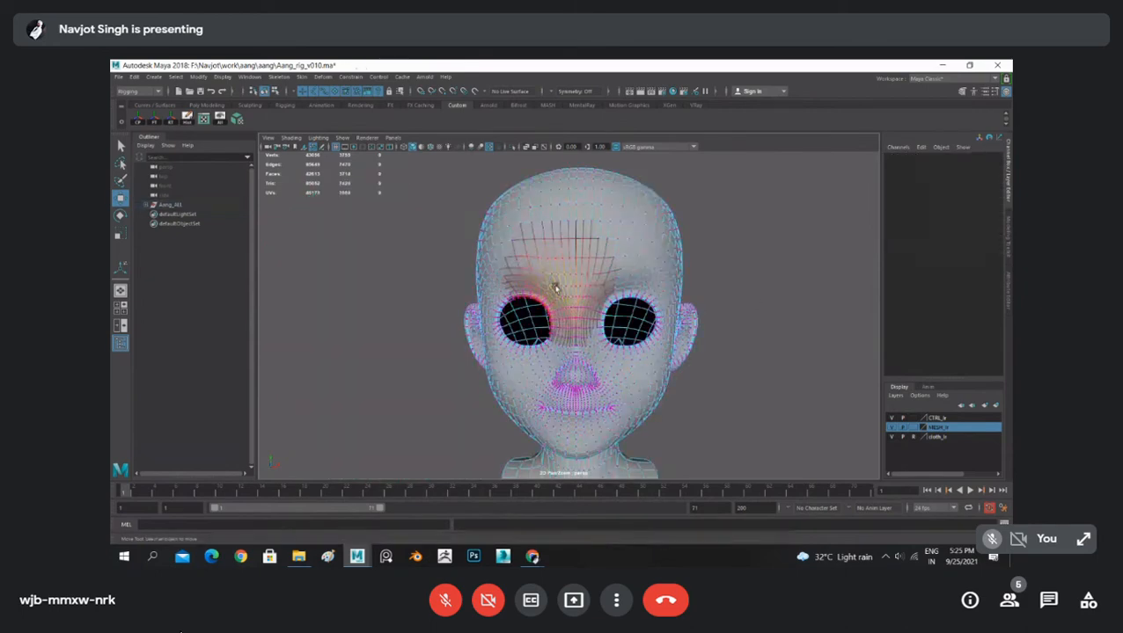
left_click(556, 266)
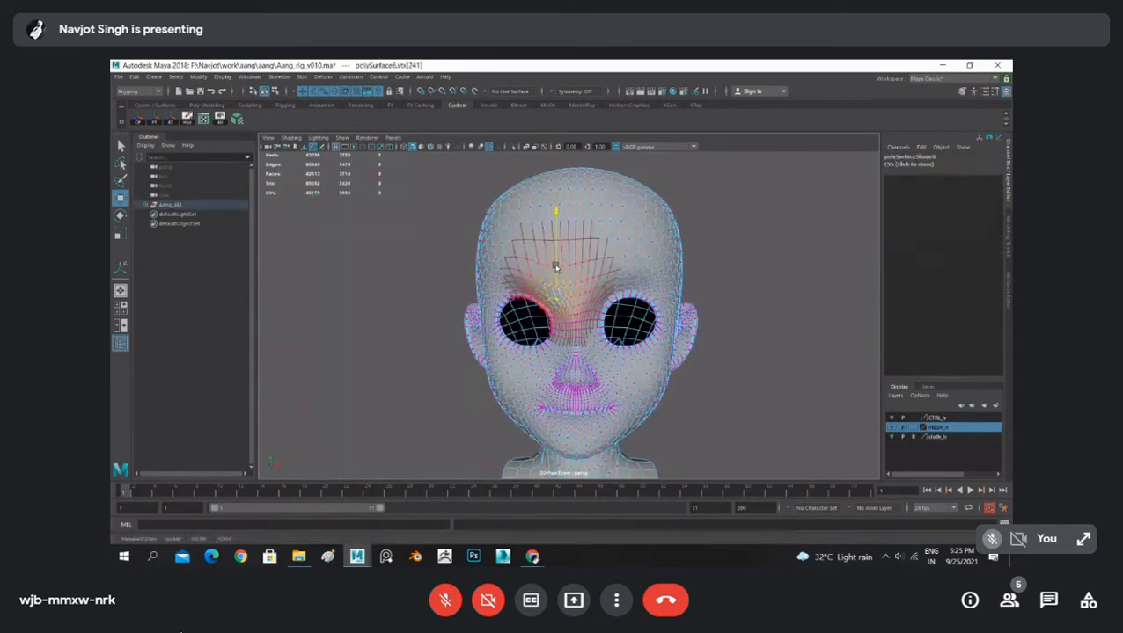
left_click(499, 261)
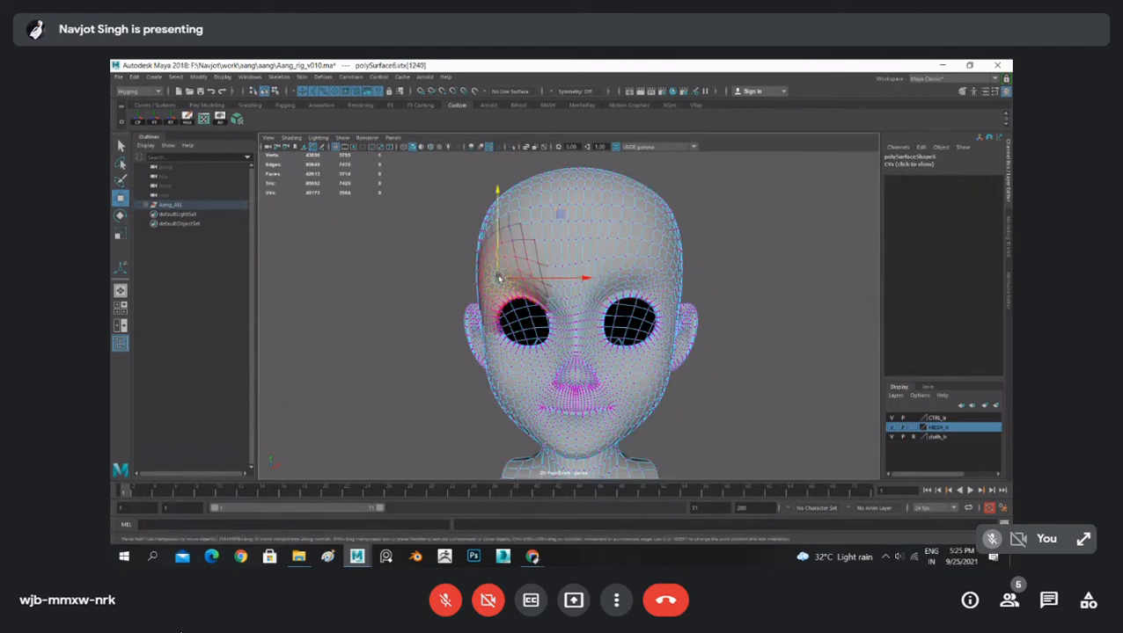
left_click(704, 231)
- Select the fifth head copy and switch it to face editing
scroll(679, 254, "down", 8)
middle_click_drag(382, 283, 549, 288, "alt")
scroll(489, 298, "up", 5)
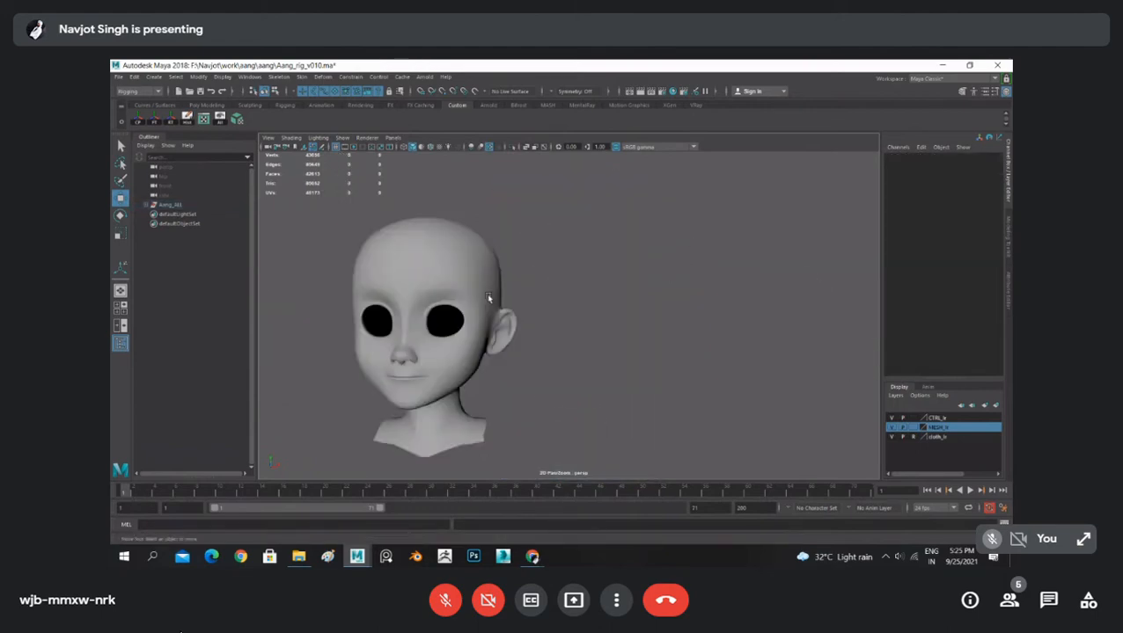
middle_click_drag(471, 304, 588, 282, "alt")
scroll(625, 298, "up", 5)
left_click(628, 294)
scroll(589, 281, "up", 3)
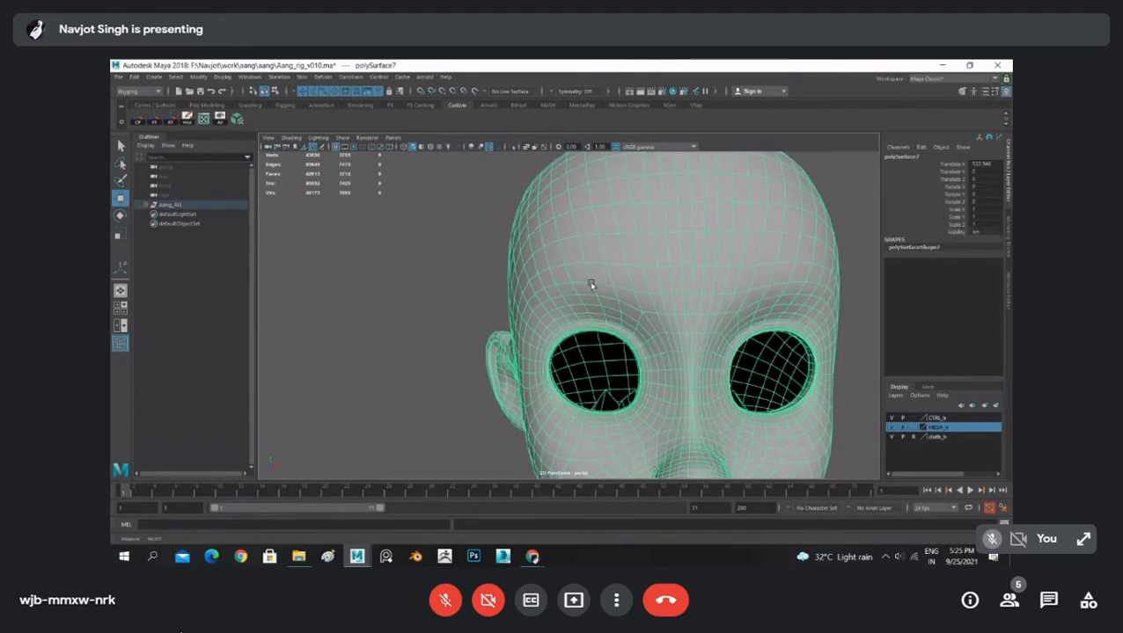
right_click_drag(585, 284, 553, 279)
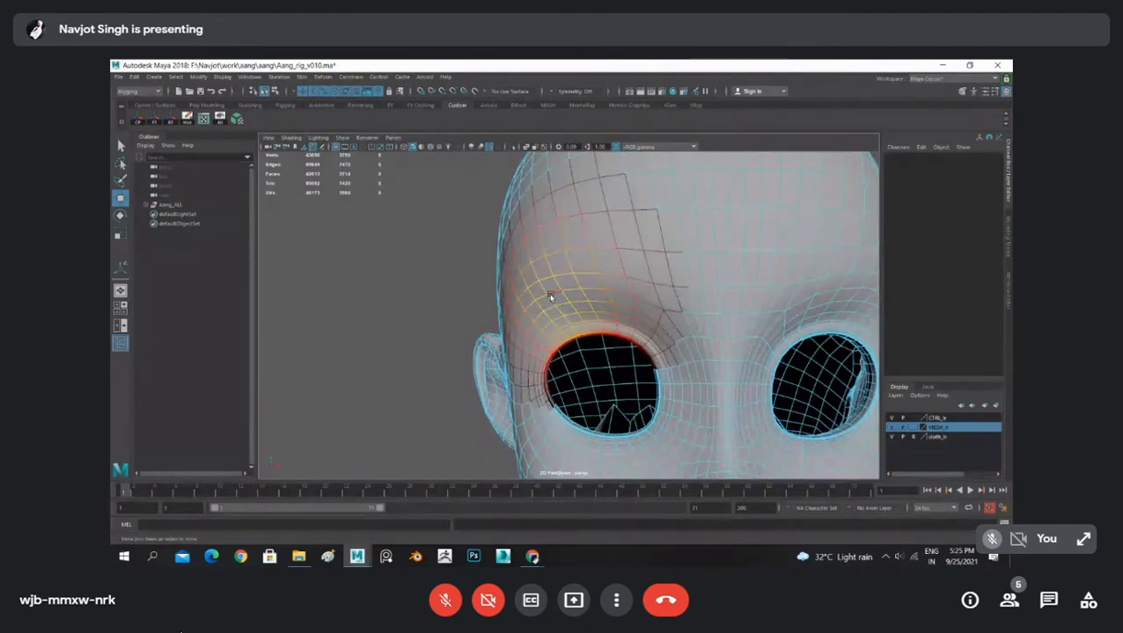
- Soft-select several faces above the fifth head's right eye and raise that brow
double_click(555, 299)
left_click(557, 299)
left_click(580, 295, "shift")
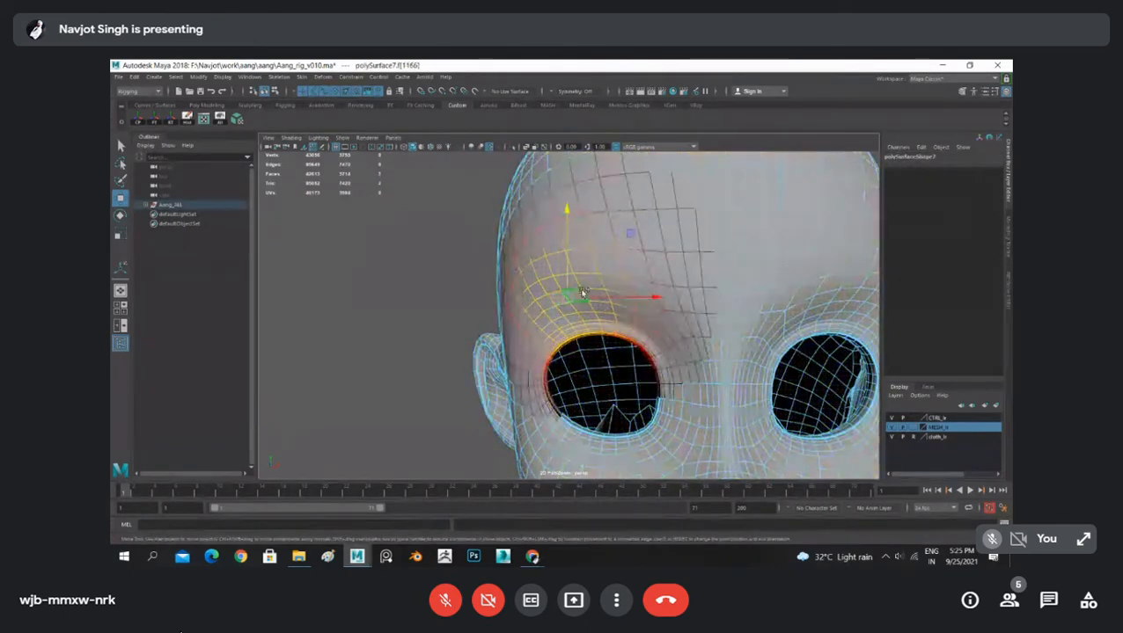
left_click(593, 294, "shift")
left_click(547, 302, "shift")
left_click_drag(564, 278, 573, 234)
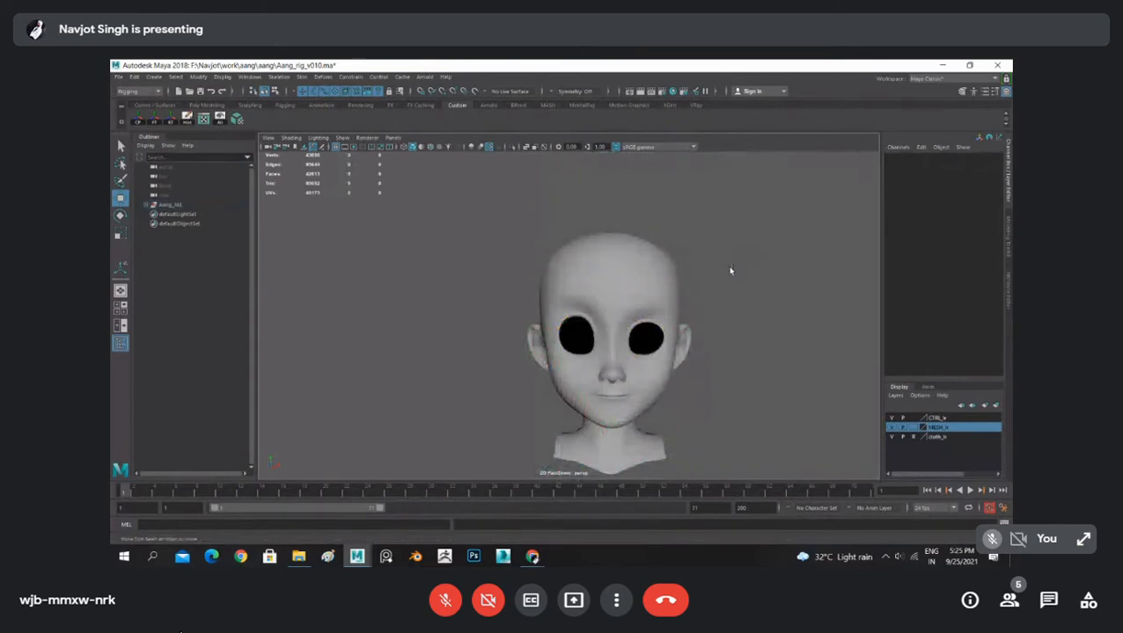
- Soft-select faces above the sixth head's left eye, raise that brow, and return to object selection
scroll(729, 271, "down", 5)
scroll(559, 311, "up", 10)
left_click(508, 289)
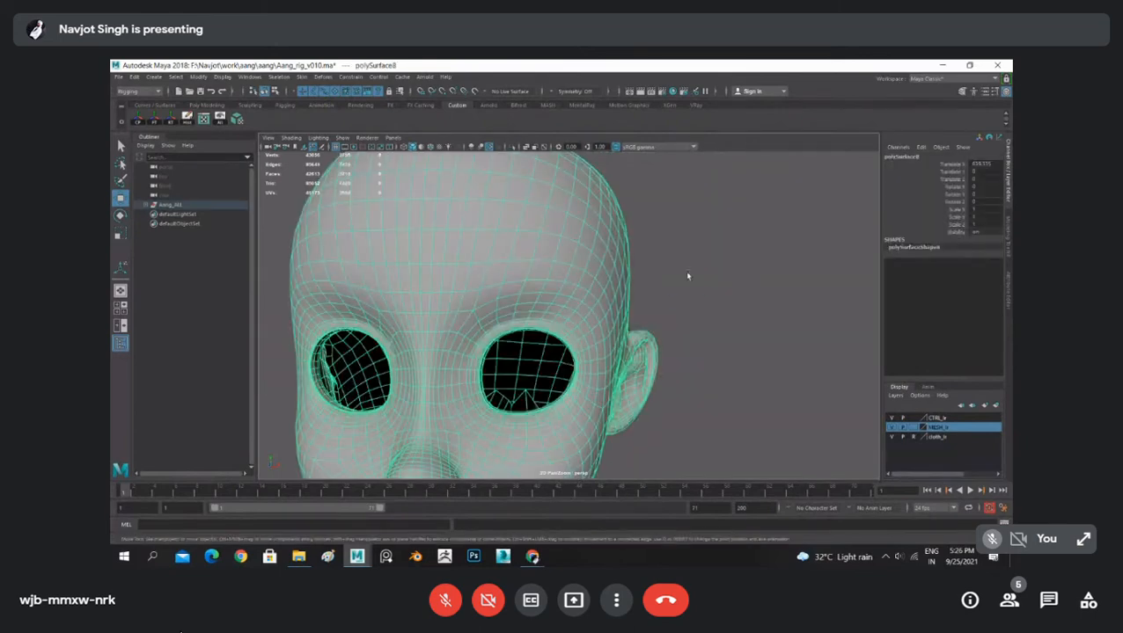
right_click_drag(685, 271, 686, 309)
left_click(536, 300)
left_click_drag(546, 300, 561, 304)
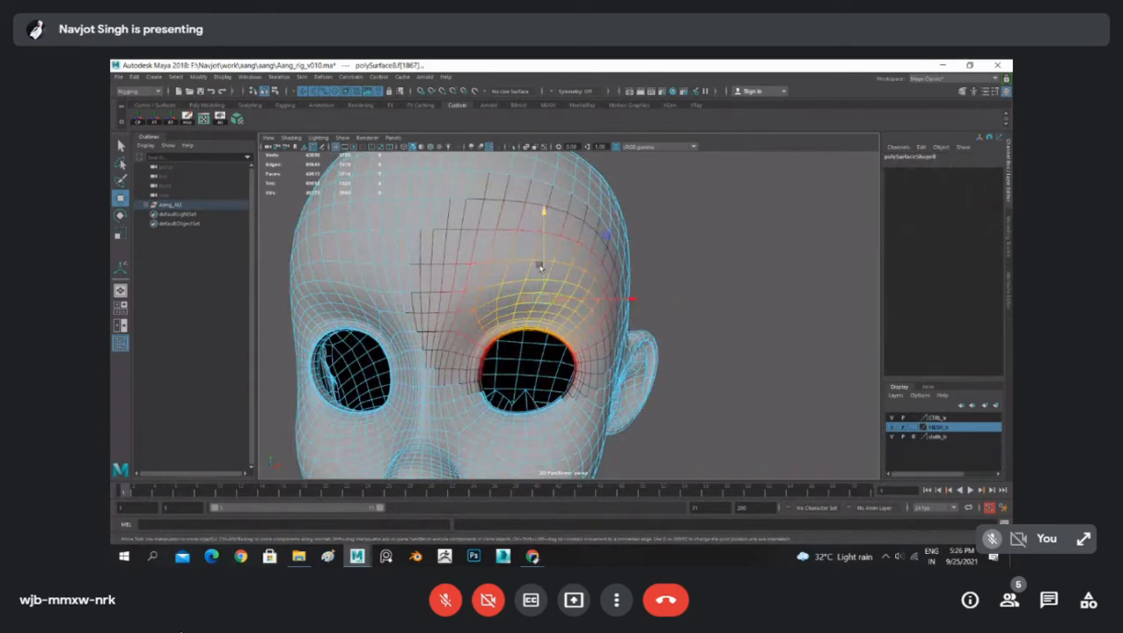
left_click_drag(542, 266, 544, 237)
right_click_drag(560, 253, 621, 305)
left_click(644, 213)
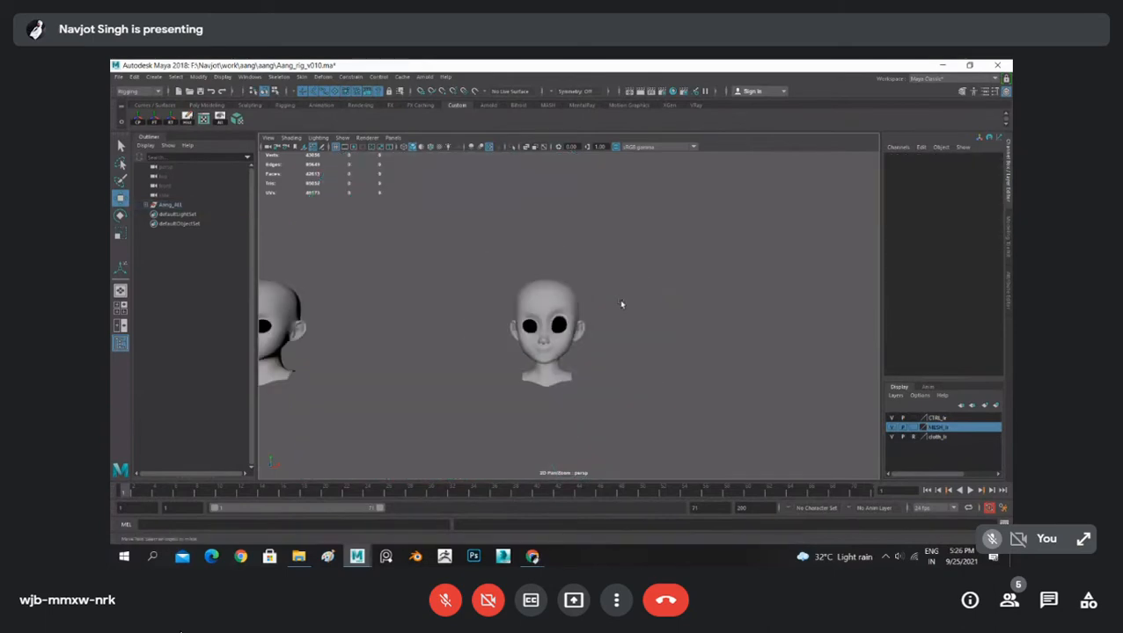
- Examine the full row of six sculpted head copies beside the character
left_click_drag(621, 305, 626, 305, "alt")
scroll(623, 306, "down", 3)
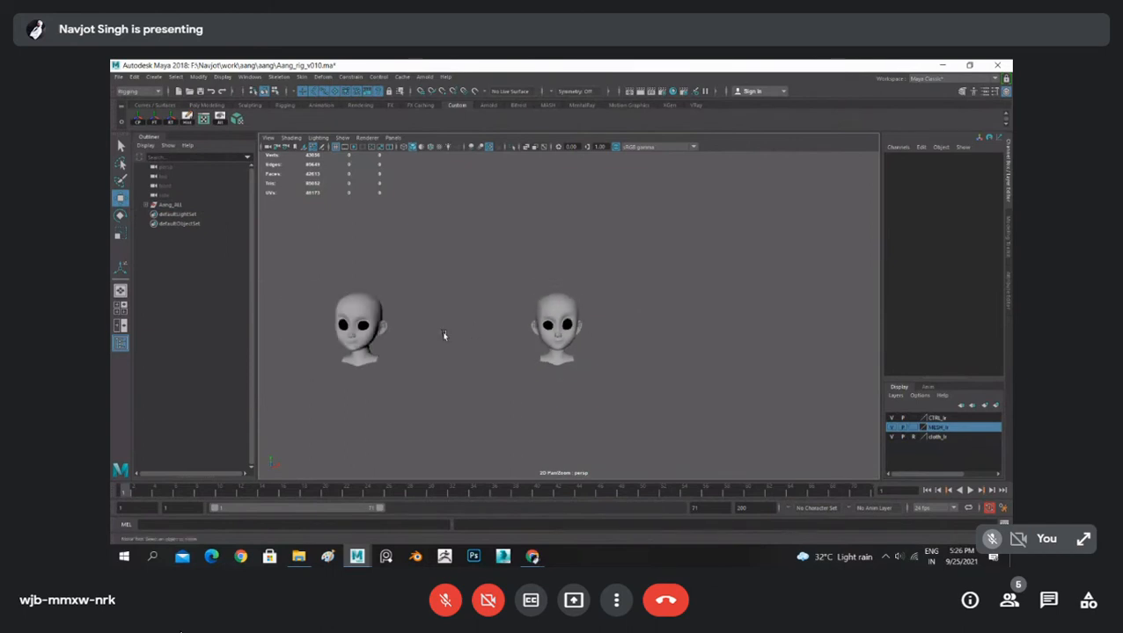
scroll(444, 335, "down", 5)
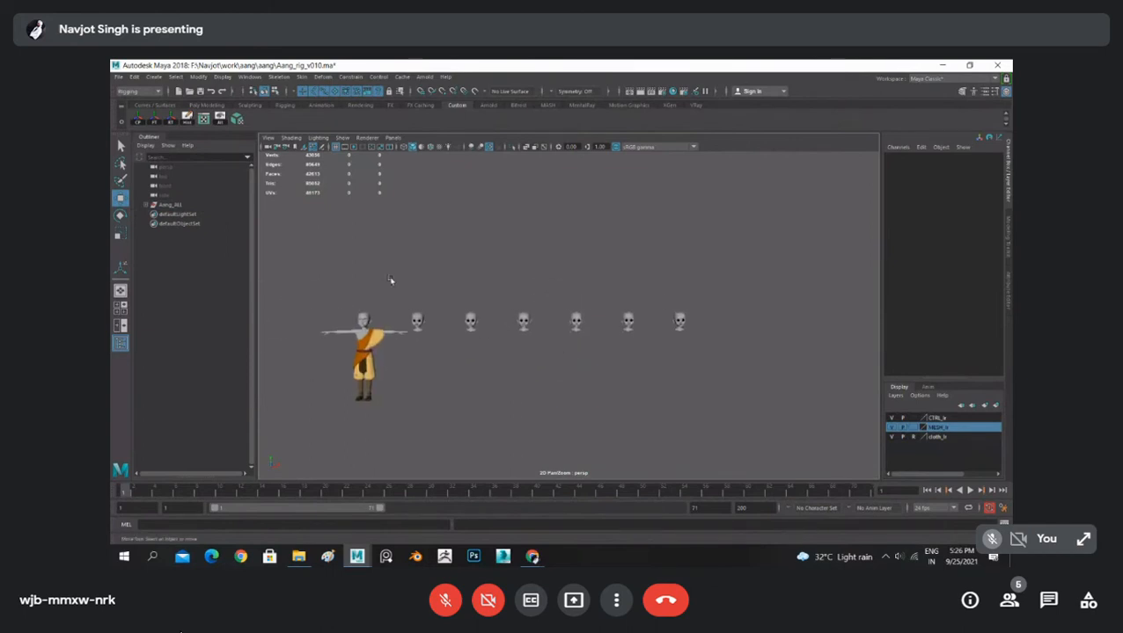
scroll(695, 309, "up", 4)
scroll(563, 319, "down", 3)
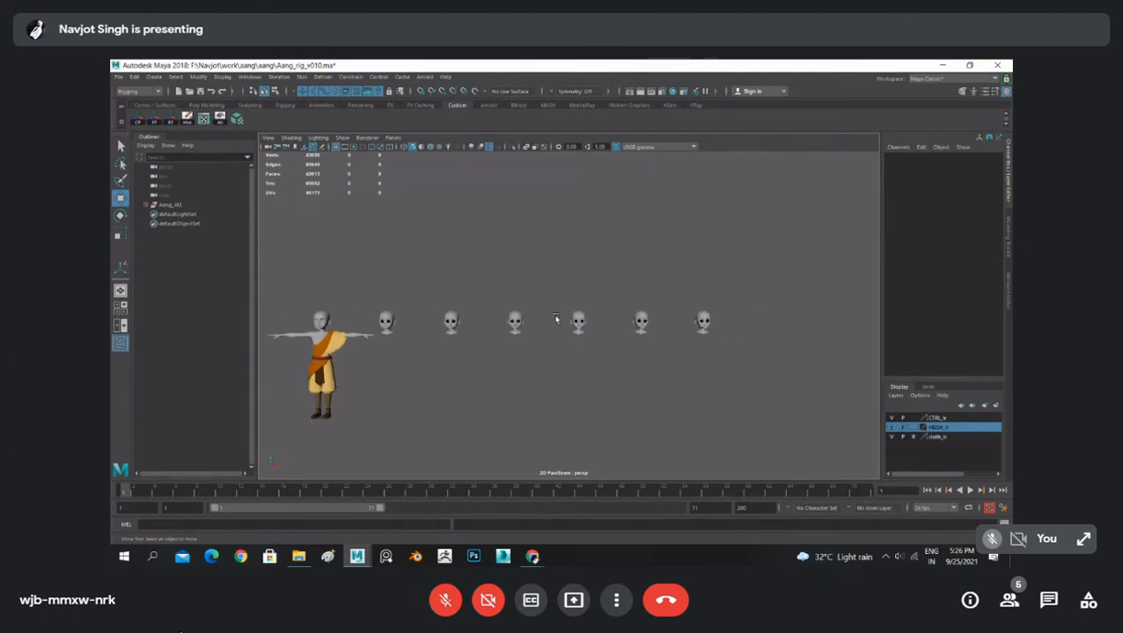
middle_click_drag(556, 319, 721, 290, "alt")
middle_click_drag(587, 289, 534, 290, "alt")
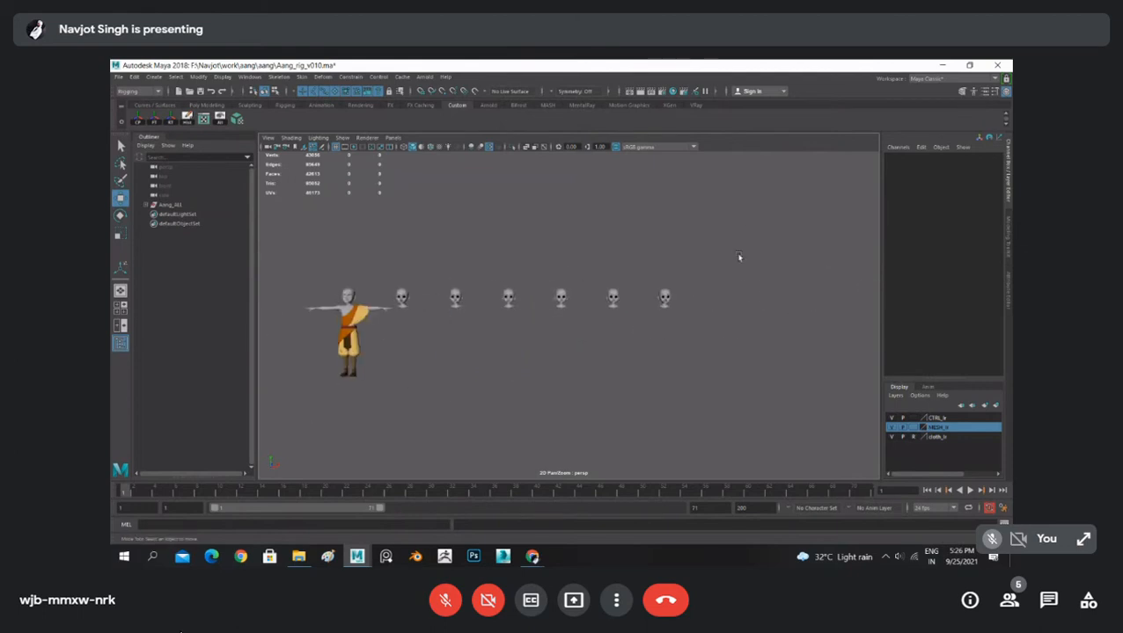
left_click_drag(742, 229, 403, 364)
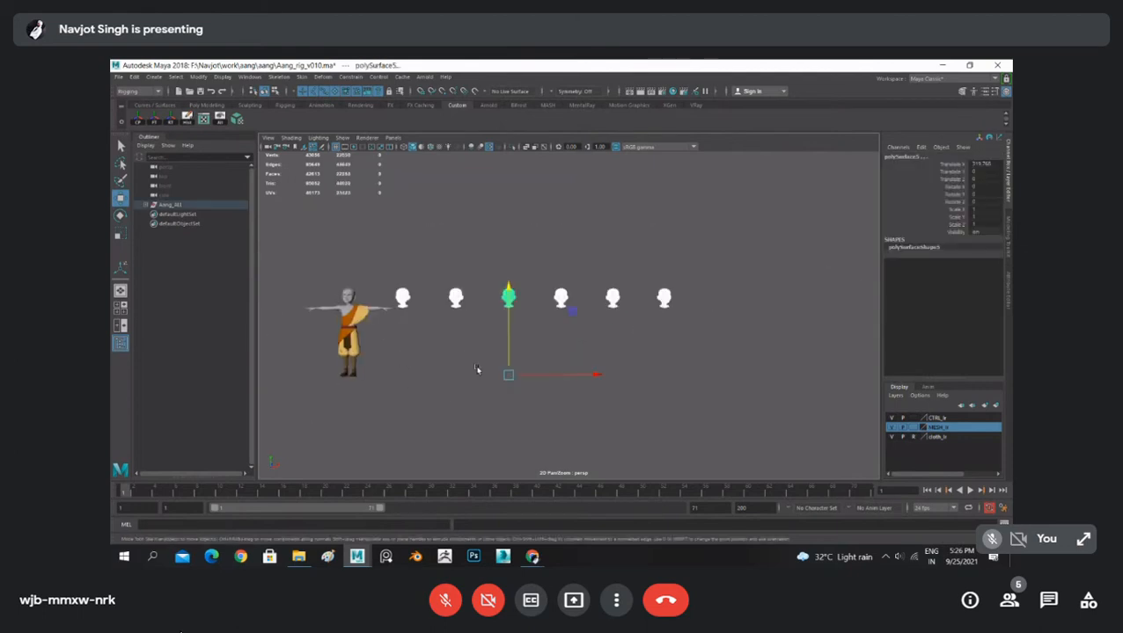
middle_click_drag(425, 359, 641, 368, "alt")
scroll(605, 263, "up", 10)
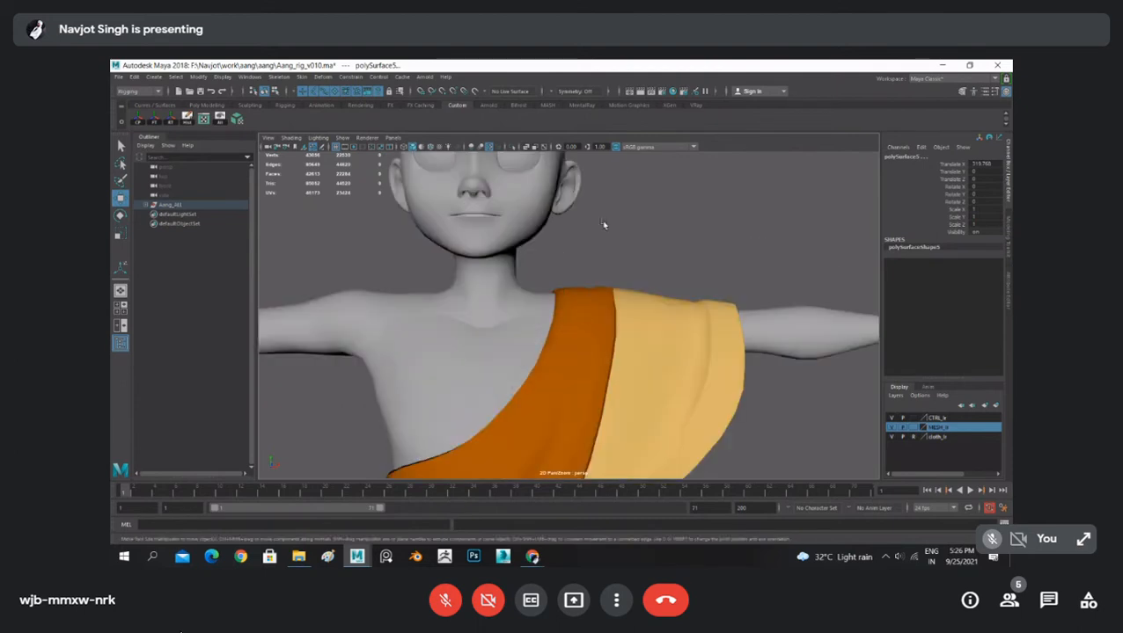
left_click(540, 212)
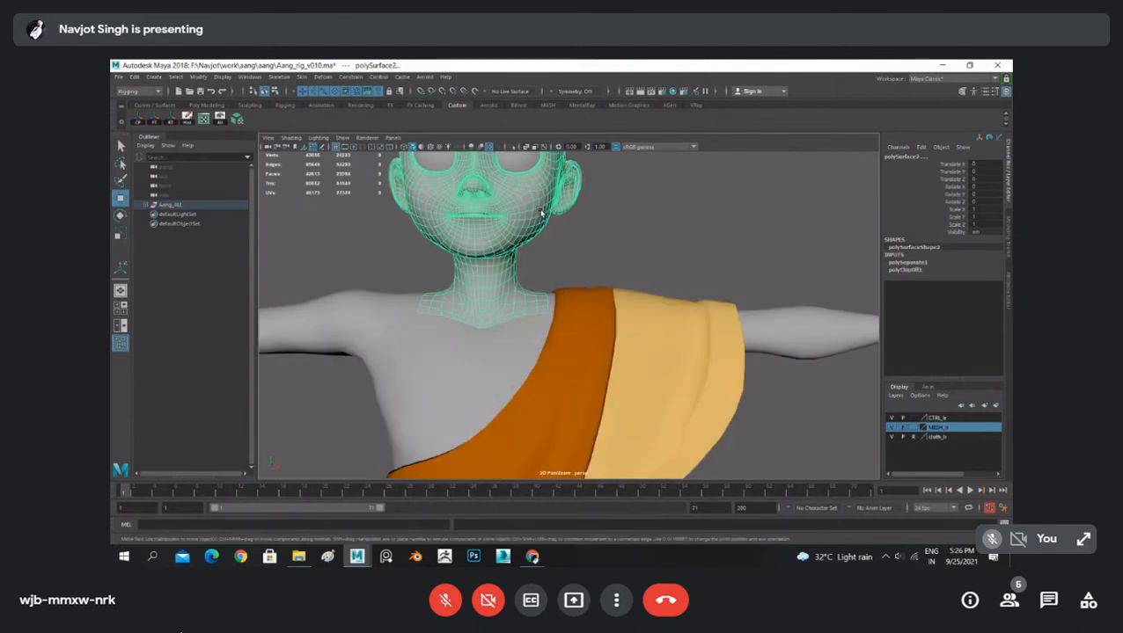
scroll(563, 225, "down", 5)
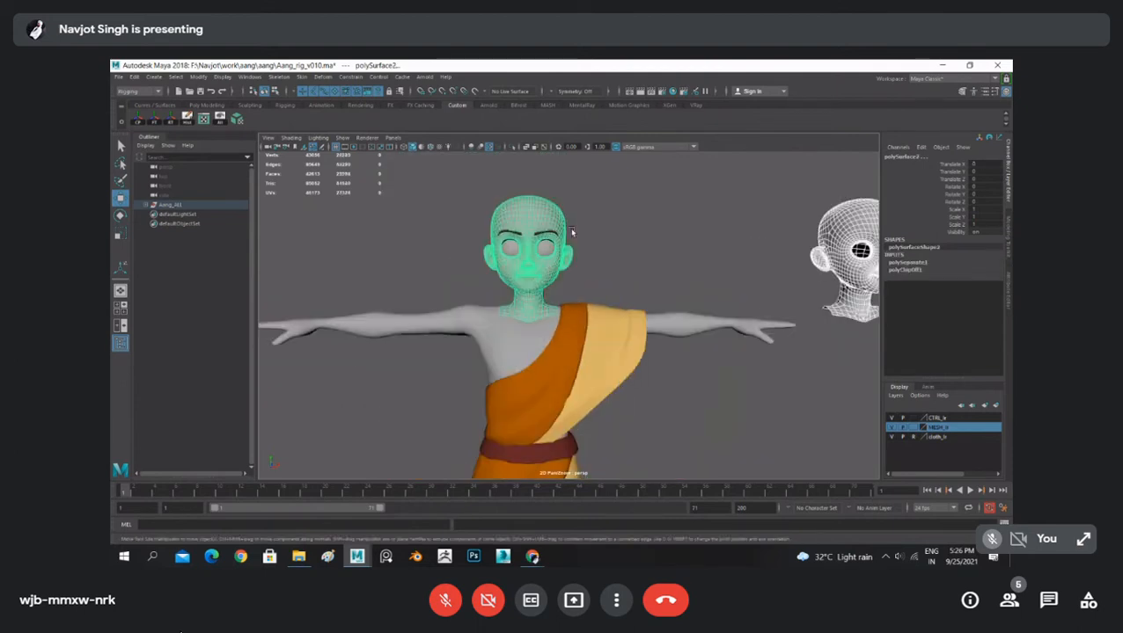
left_click(626, 229)
- Inspect the first, smiling head copy and its place in the row of targets next to the character
middle_click_drag(630, 231, 534, 243, "alt")
scroll(502, 308, "up", 3)
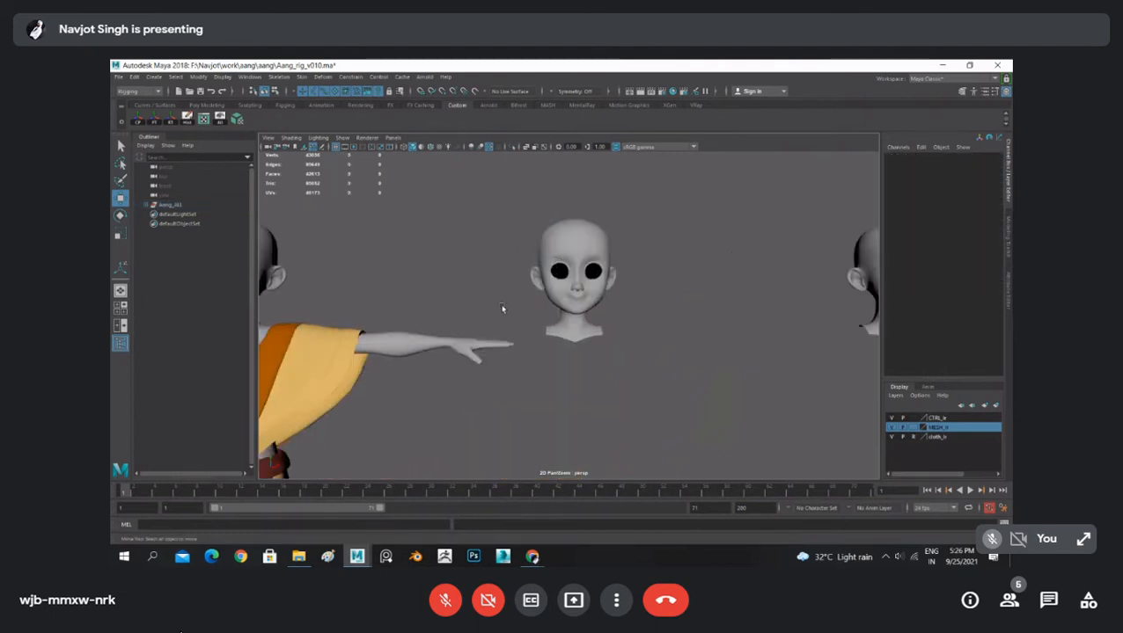
left_click(576, 235)
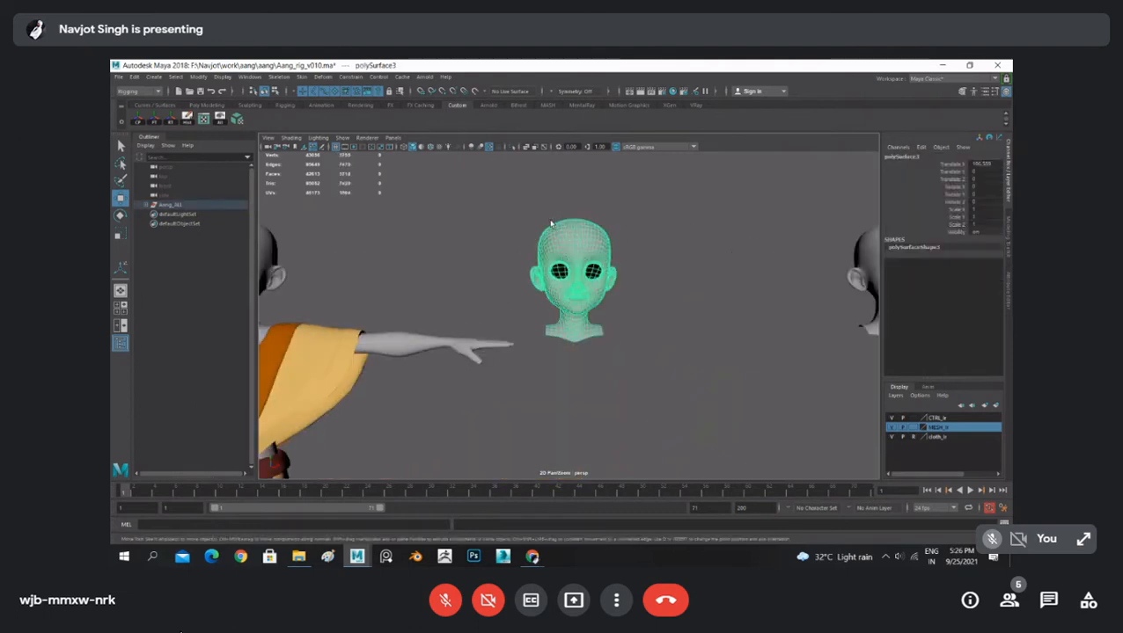
key("w")
scroll(579, 239, "down", 5)
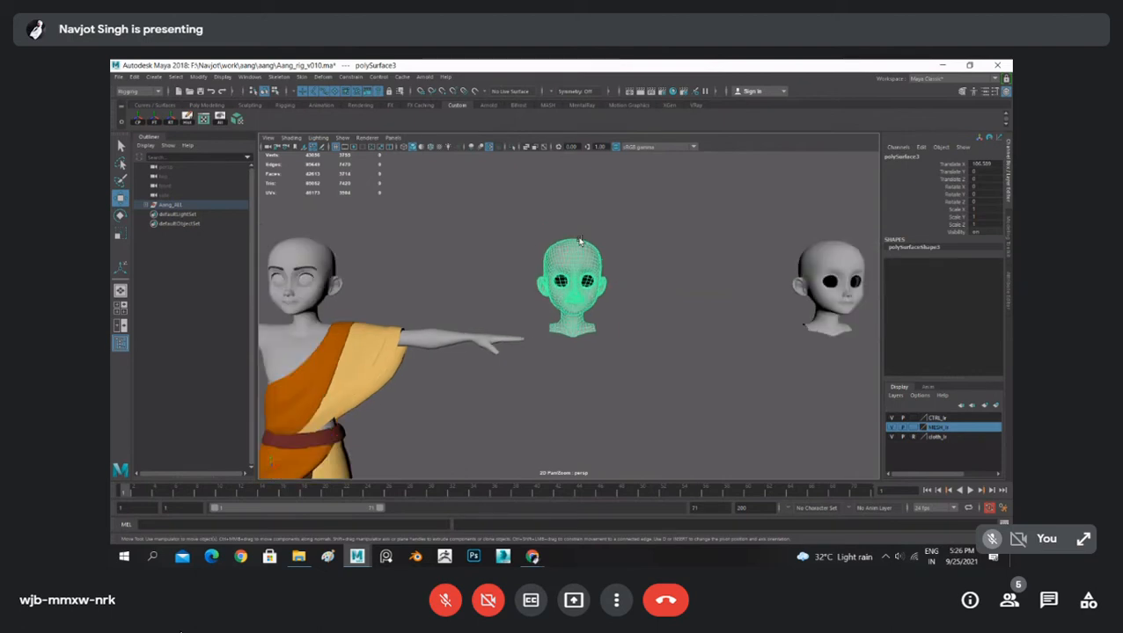
scroll(677, 264, "down", 3)
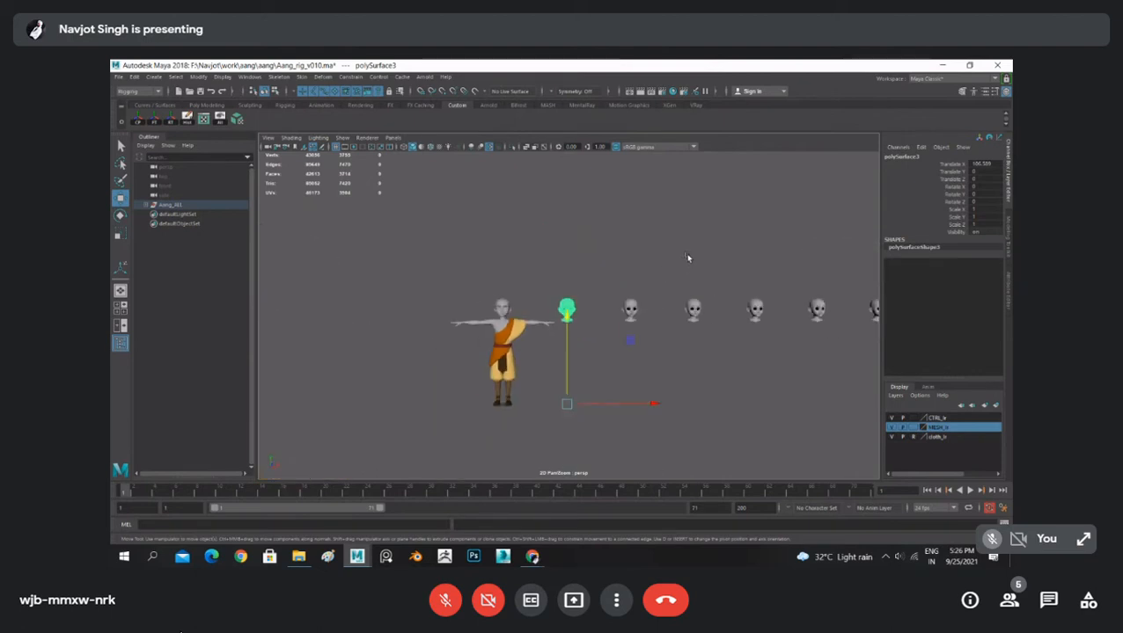
left_click_drag(636, 257, 669, 264, "alt")
left_click(704, 267)
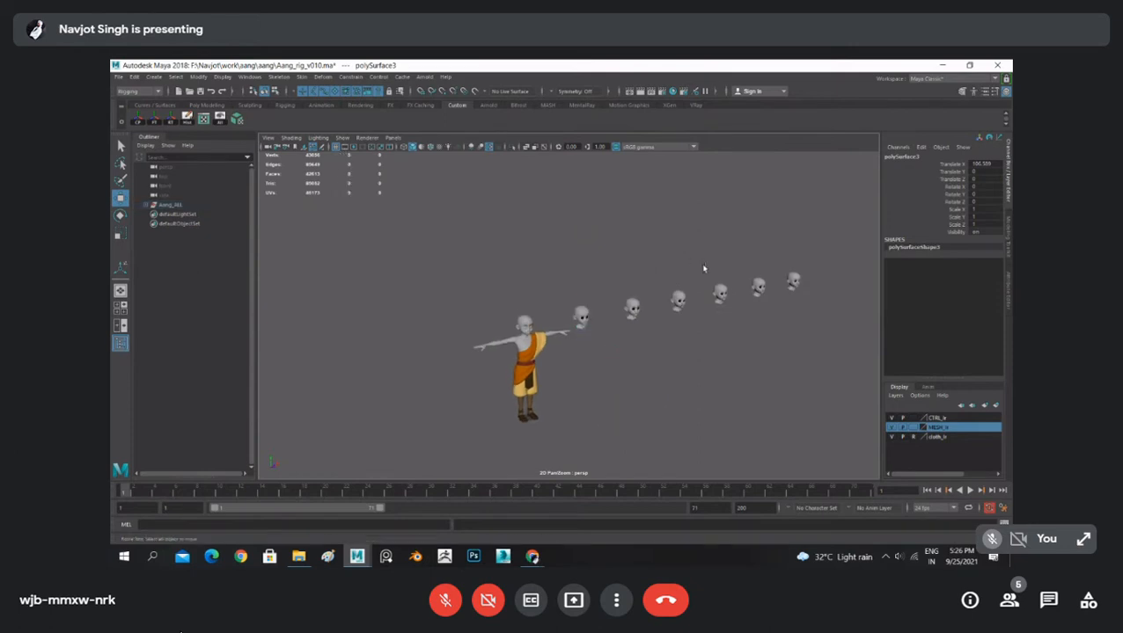
- Select all six head copies and add the character's original head to the selection last
left_click_drag(827, 247, 573, 349)
left_click_drag(653, 355, 626, 340, "alt")
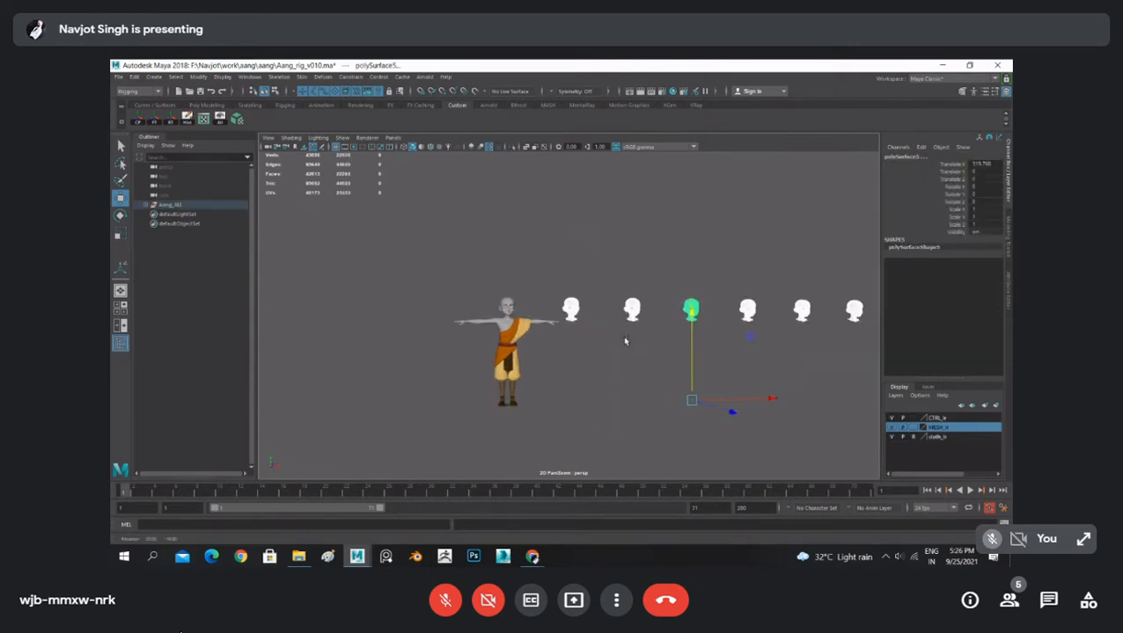
scroll(494, 283, "up", 8)
middle_click_drag(476, 269, 634, 304, "alt")
scroll(634, 304, "up", 5)
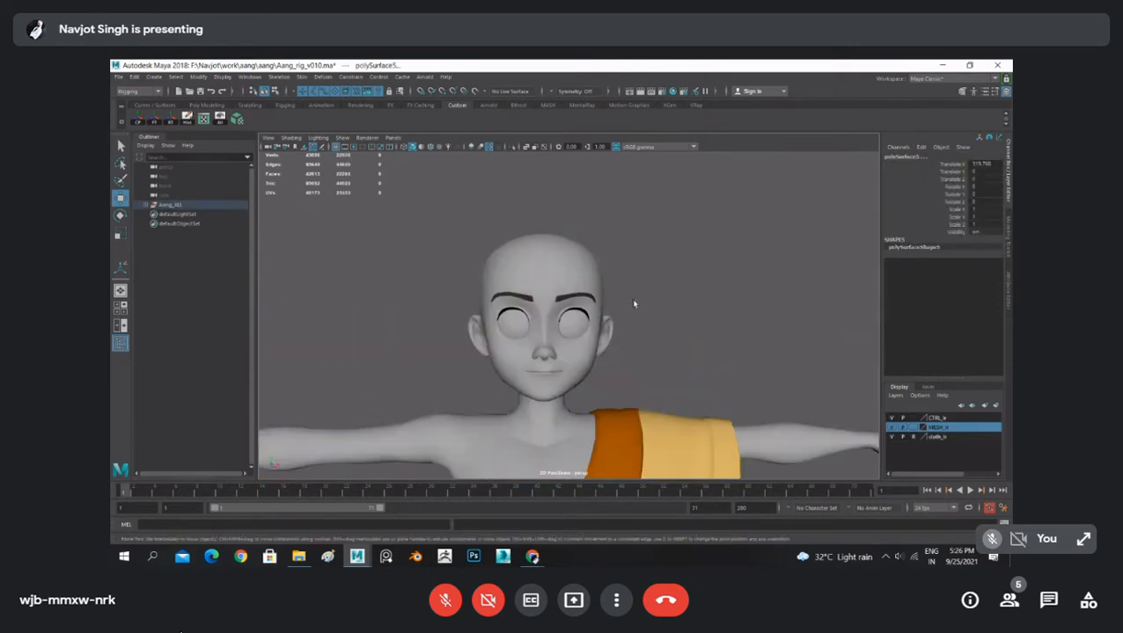
left_click(517, 272)
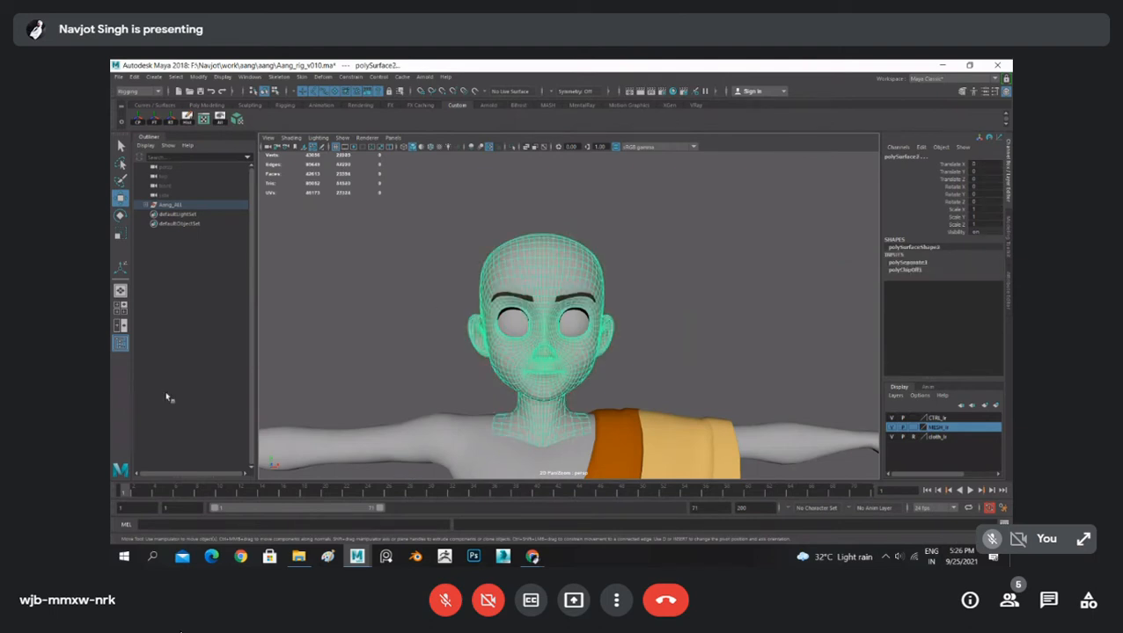
- Switch to the Animation command set and create a blend shape named aang_blend on the character's head from the six head targets
left_click(145, 93)
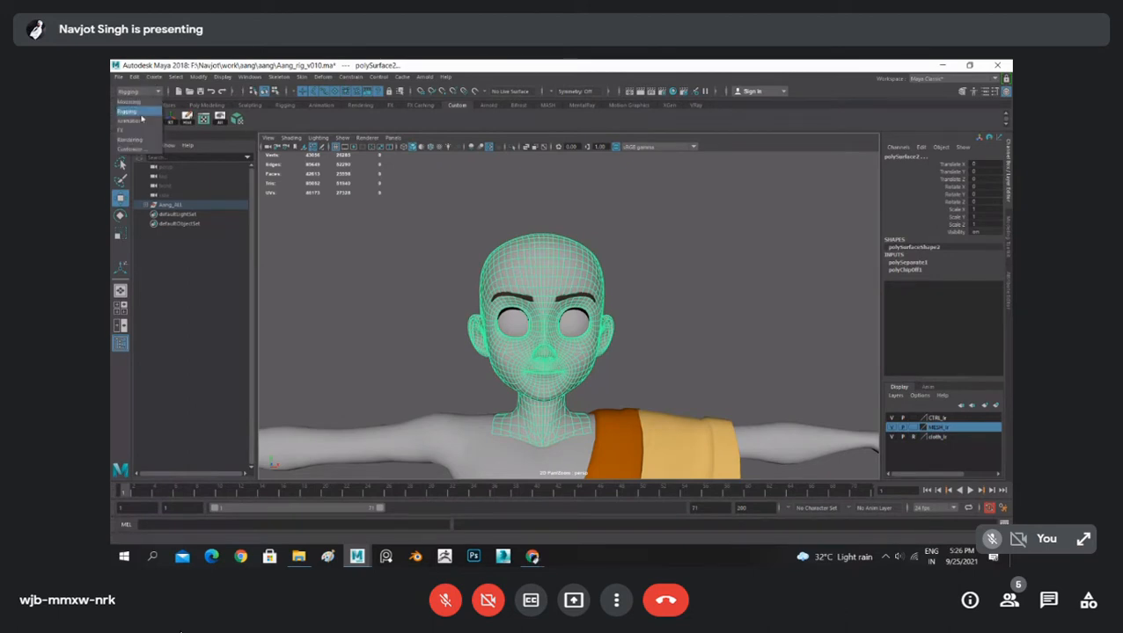
left_click(141, 120)
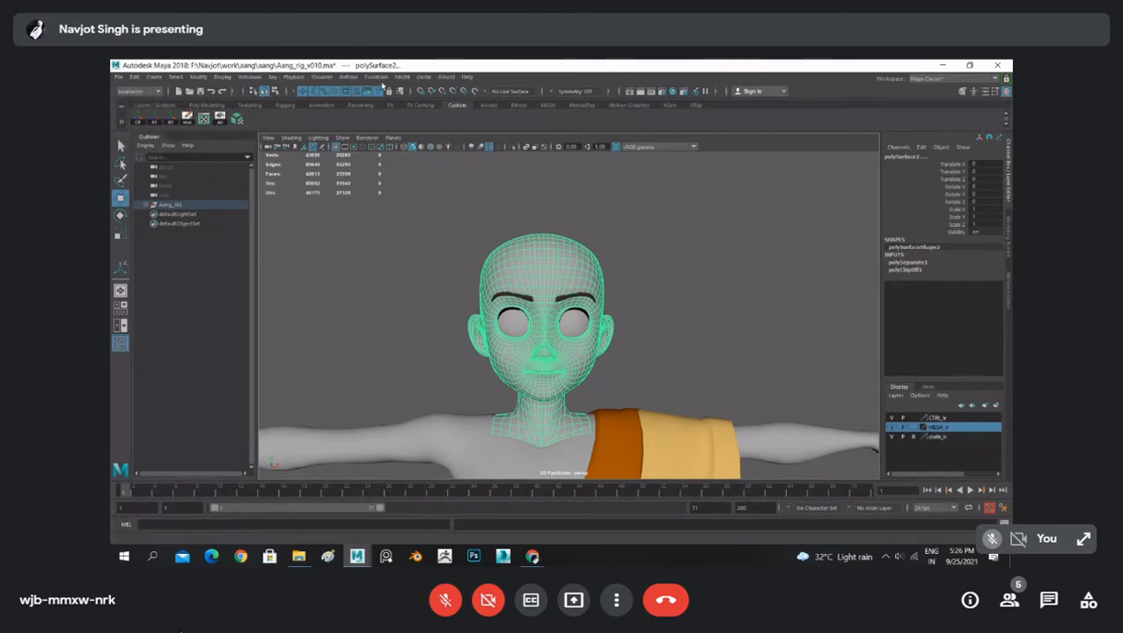
left_click(348, 77)
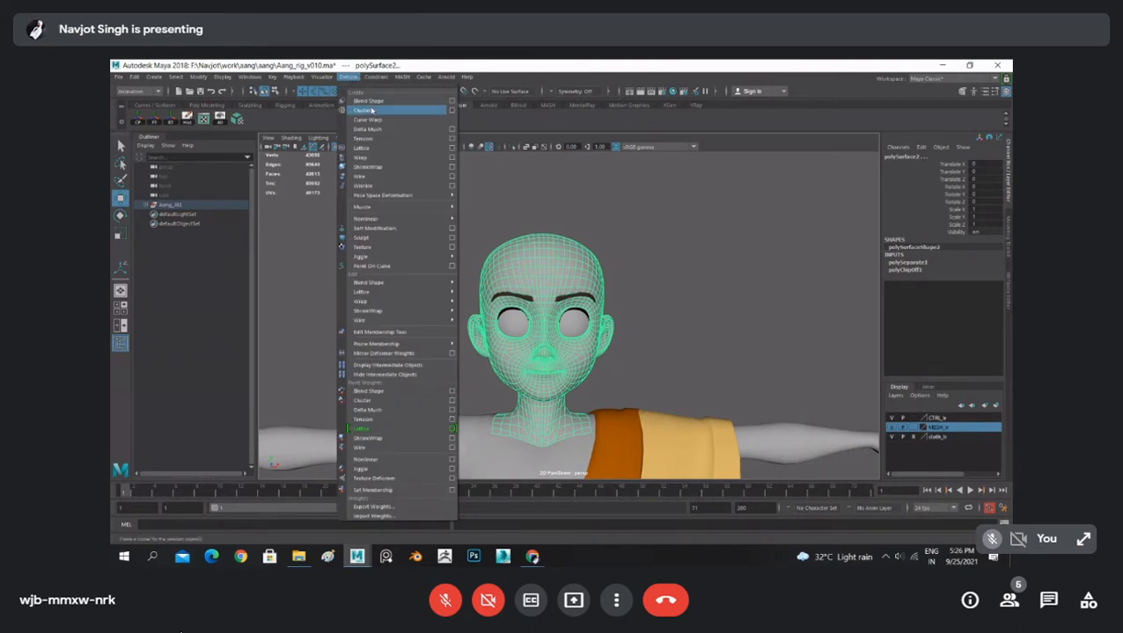
left_click(451, 101)
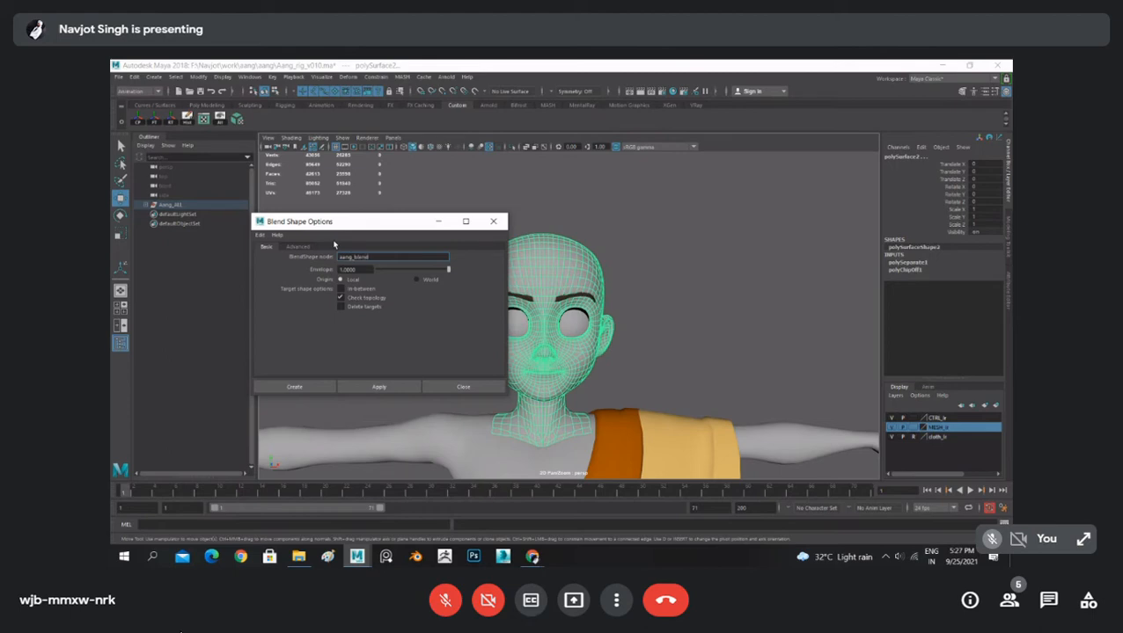
left_click(285, 387)
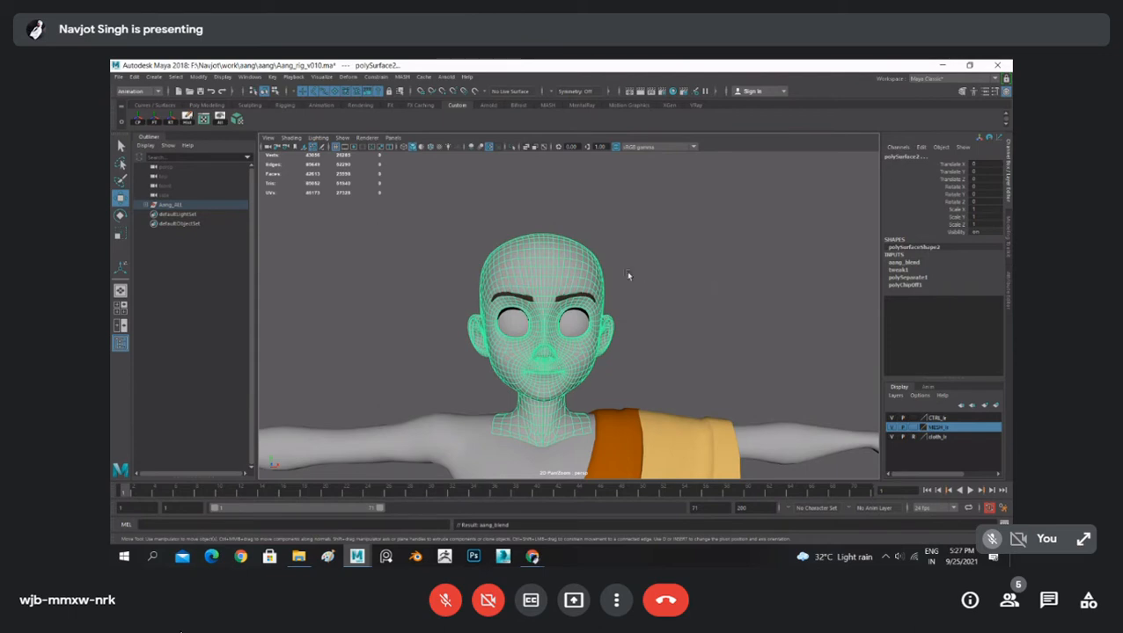
- Clear the selection, reselect only the character's head, and expand the target weights of its aang_blend input
key("a")
key("f")
left_click(738, 290)
right_click_drag(748, 328, 722, 309, "alt")
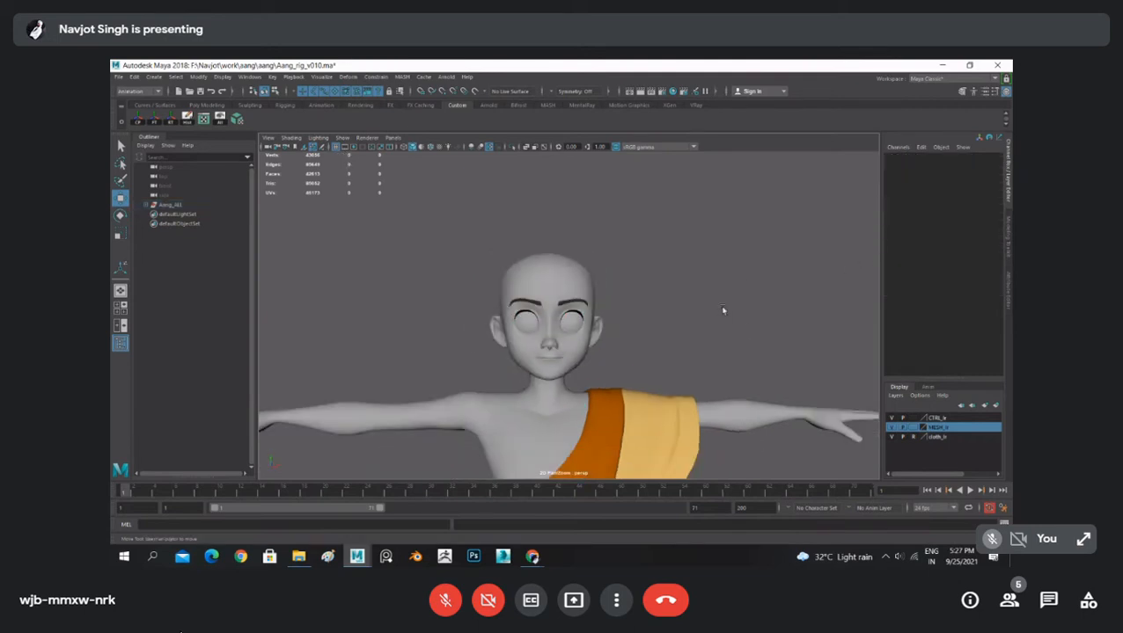
left_click(546, 283)
left_click(907, 262)
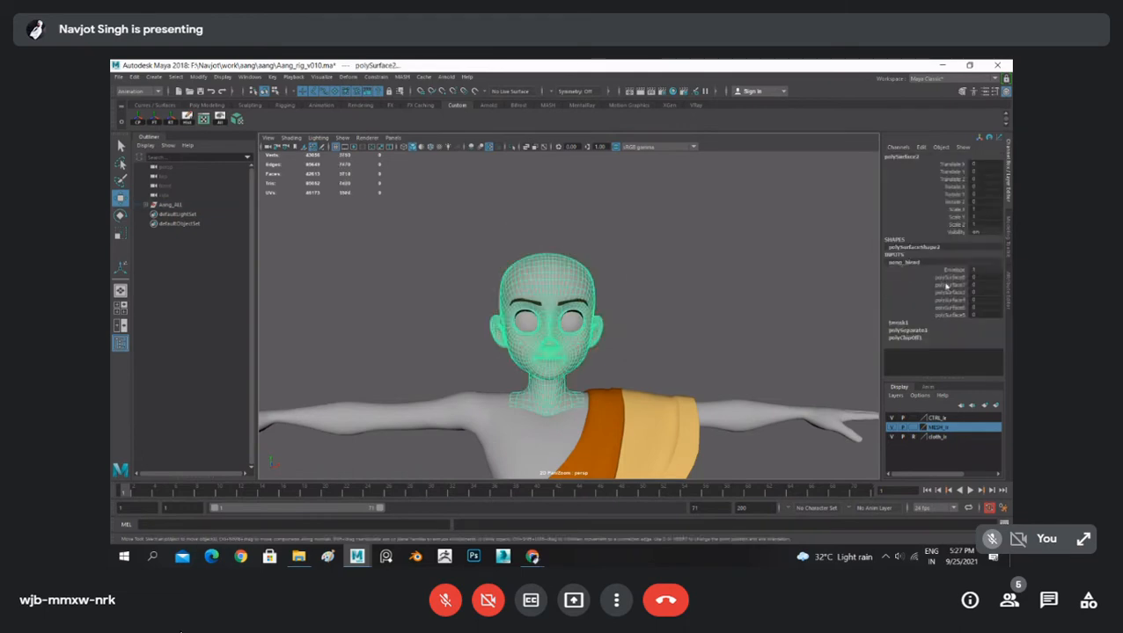
- Check the row of head copies beside the character and inspect the first two copies
scroll(648, 292, "down", 5)
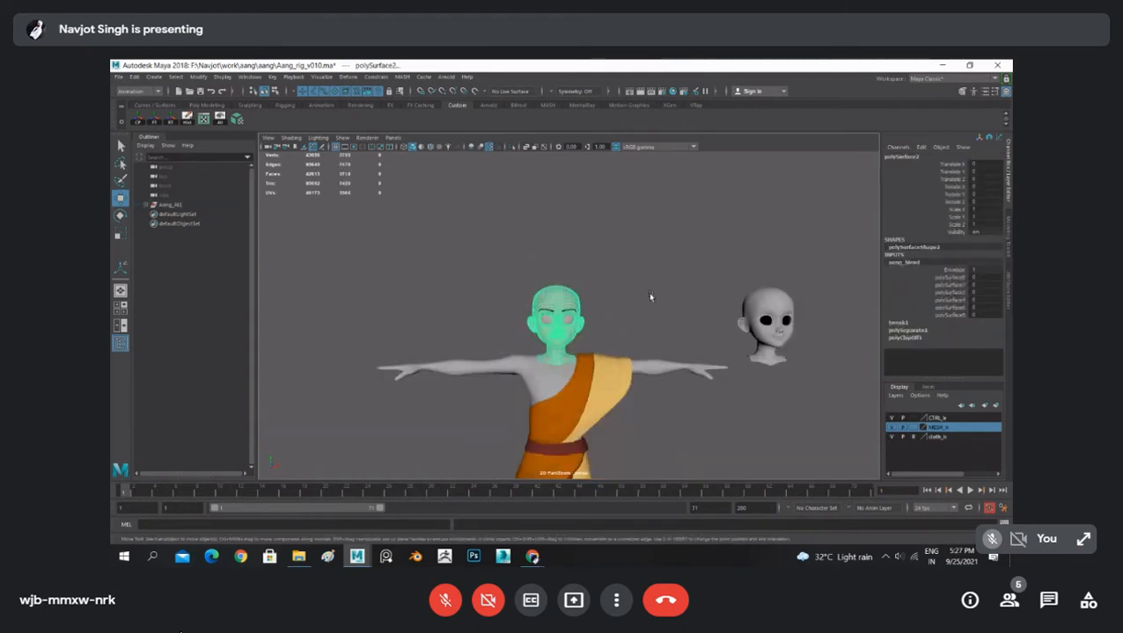
left_click(674, 318)
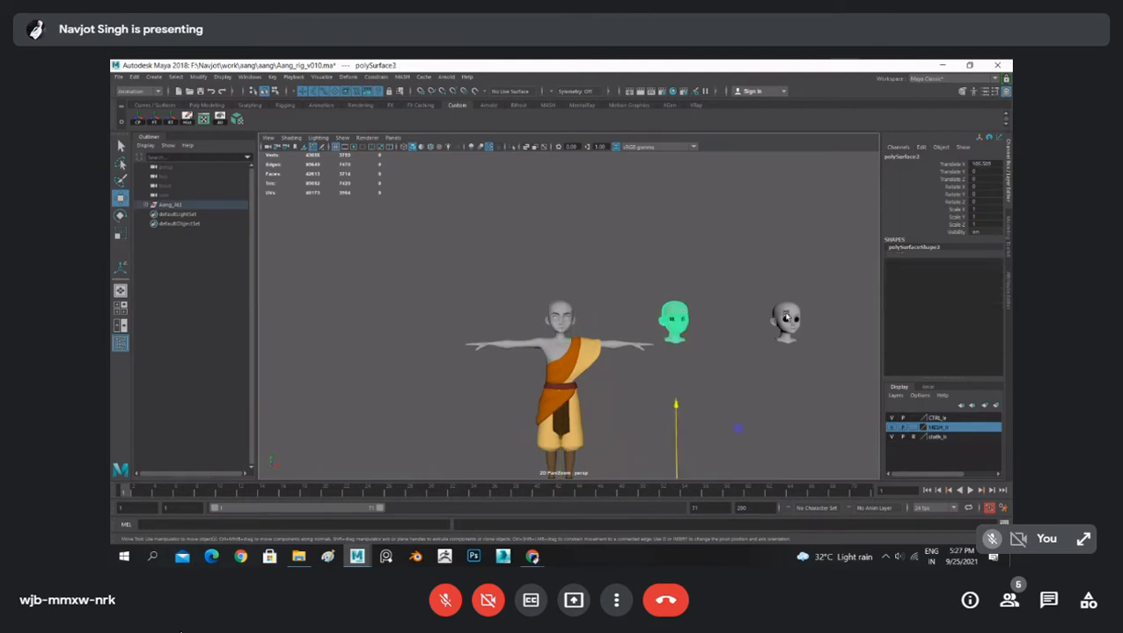
left_click(785, 314)
left_click(698, 283)
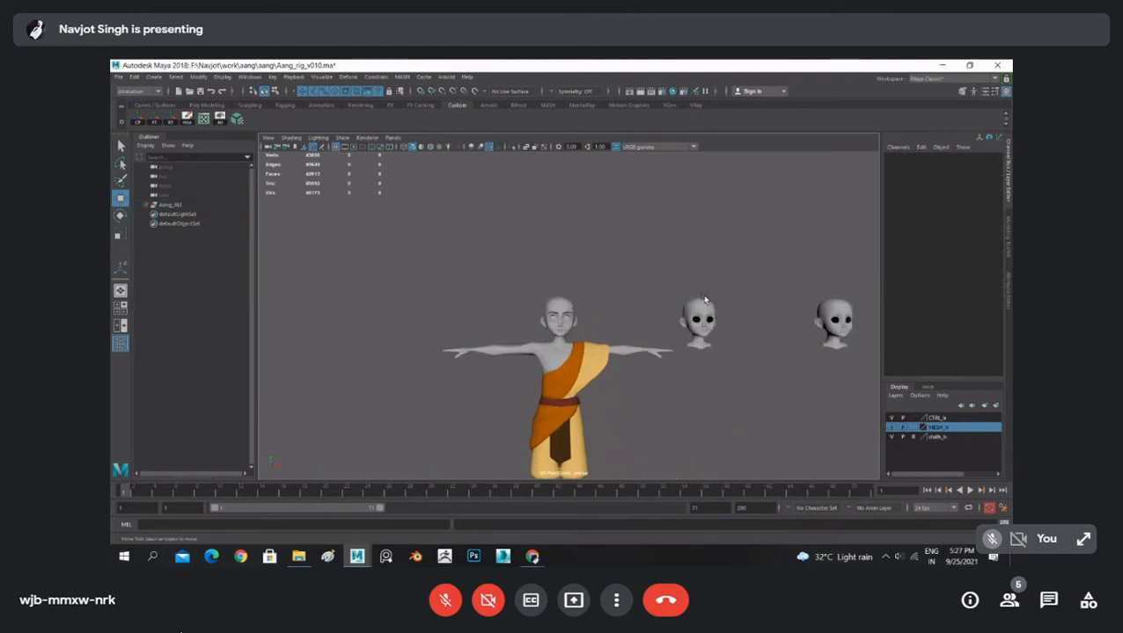
scroll(558, 297, "up", 3)
scroll(689, 287, "down", 4)
middle_click_drag(689, 286, 584, 282, "alt")
scroll(584, 282, "up", 1)
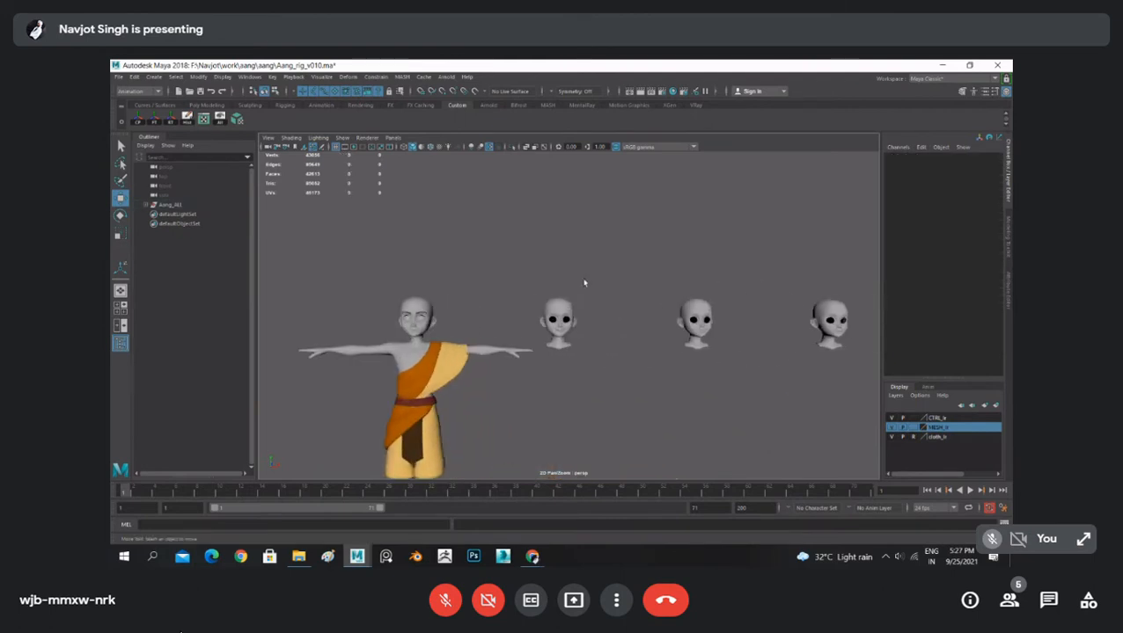
- Undo the aang_blend blend shape on the character's head and clear the selection
key("ctrl+z")
key("ctrl+z")
key("ctrl+z")
key("ctrl+z")
key("ctrl+z")
key("ctrl+z")
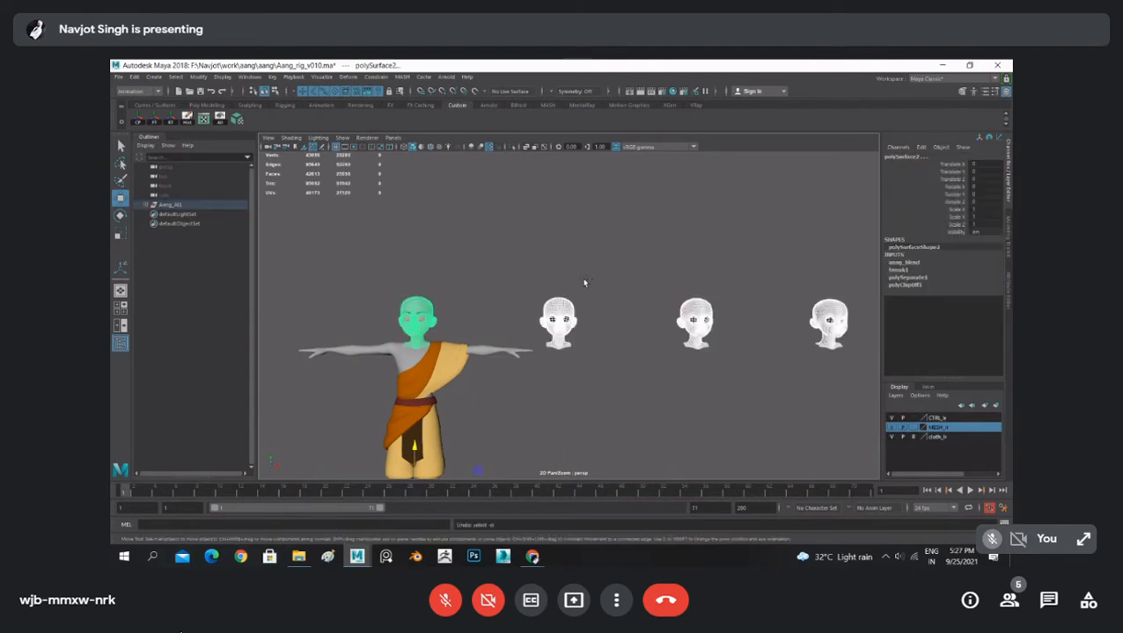
left_click(583, 283)
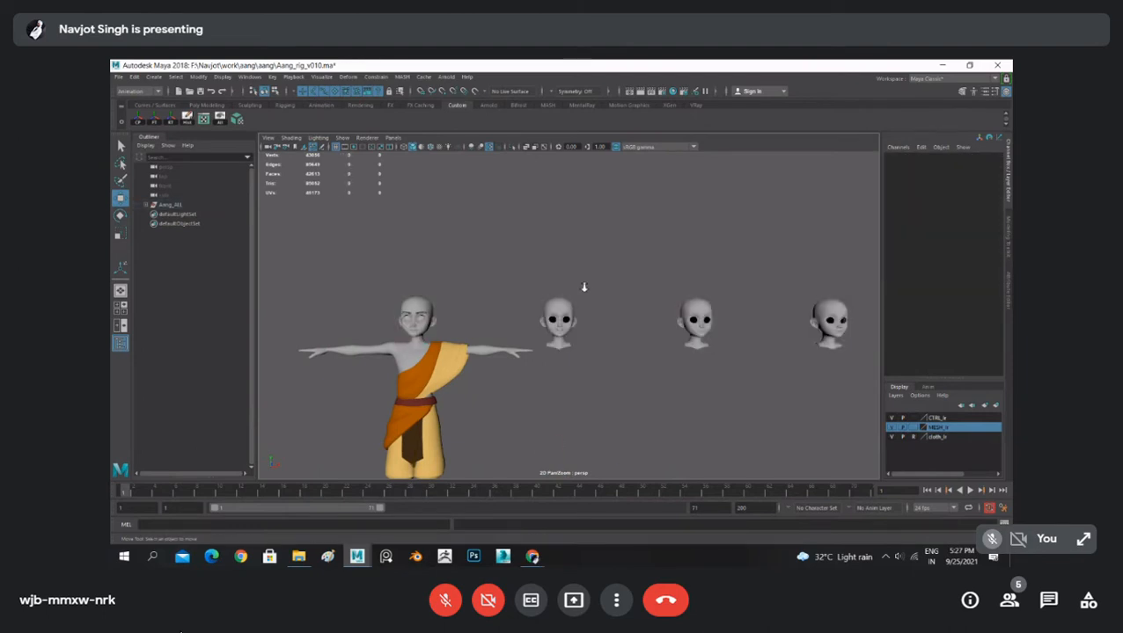
- Rename the smiling head copy nearest the character as smile
left_click(561, 319)
key("f")
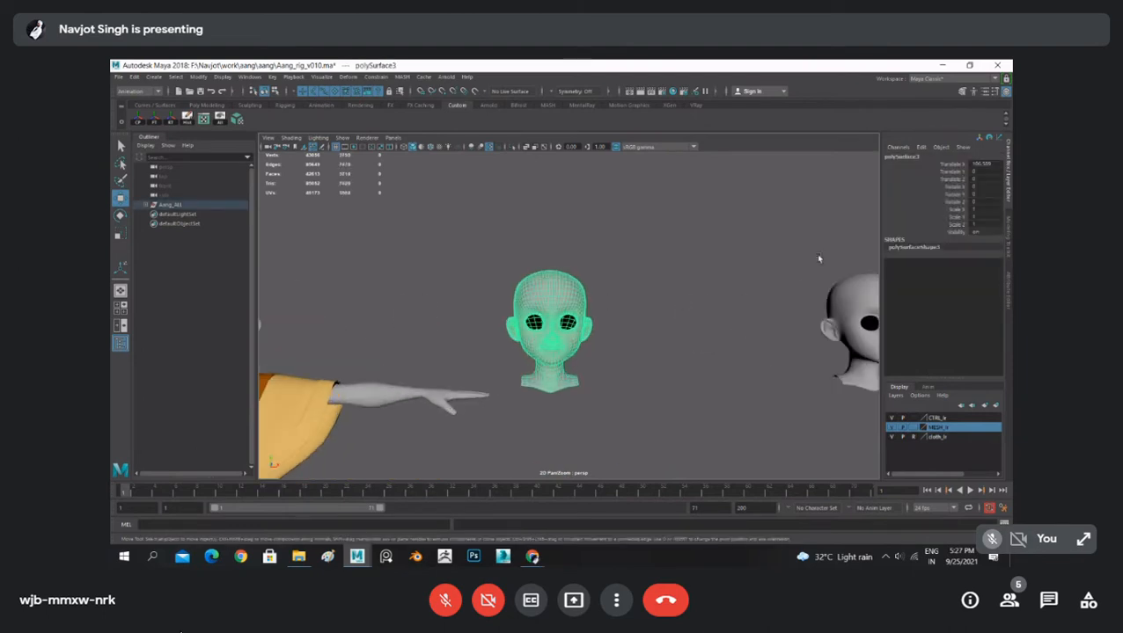
double_click(912, 157)
type("sa")
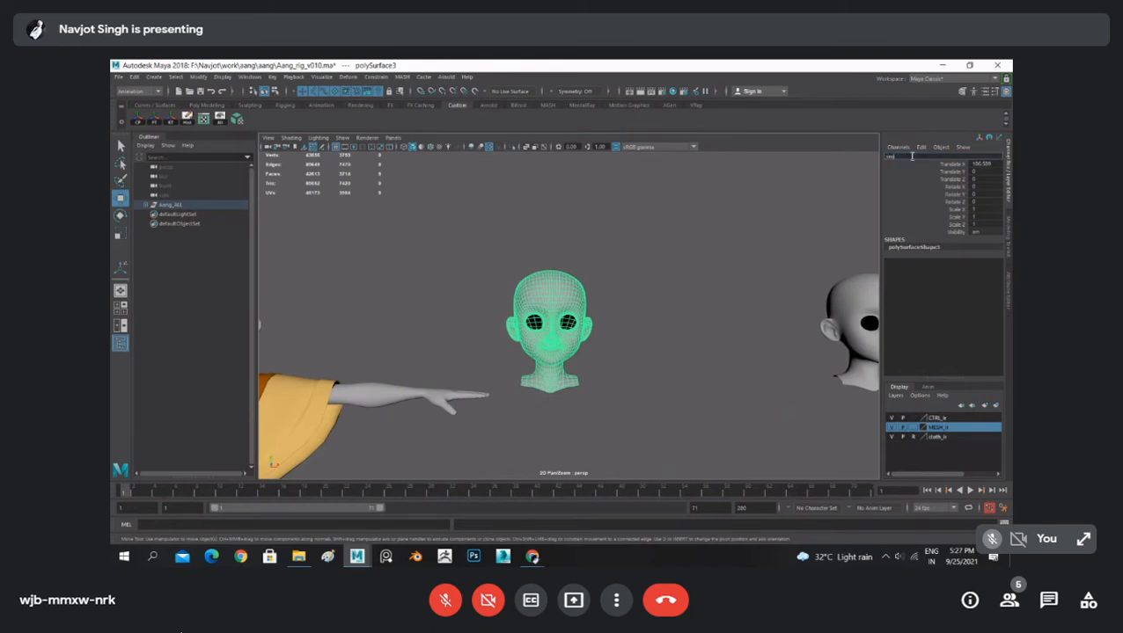
type("ile")
key("Return")
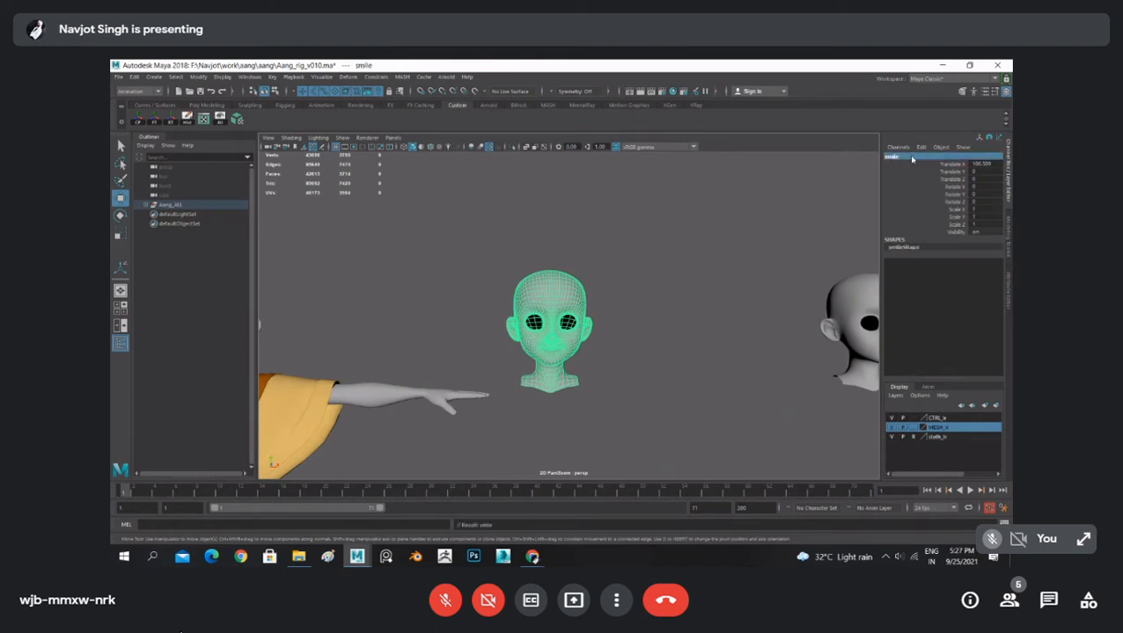
- Rename the second head copy in the row as sad
left_click(865, 299)
double_click(901, 156)
type("sad")
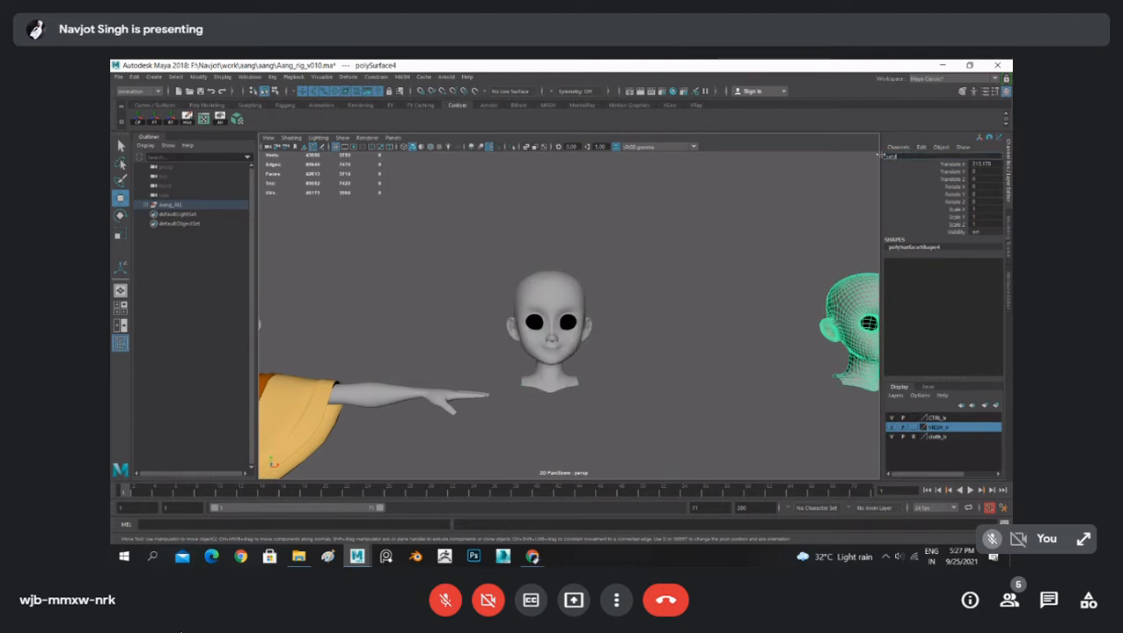
key("Return")
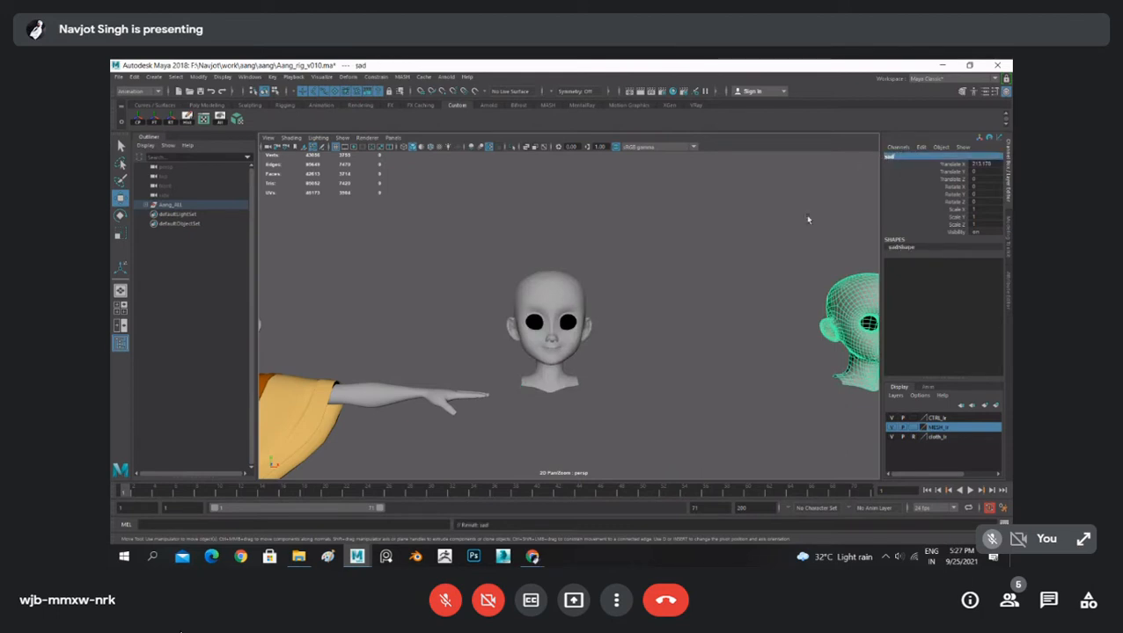
- Rename the third head copy in the row as L_angry
middle_click_drag(804, 214, 382, 239, "alt")
right_click_drag(382, 240, 649, 249, "alt")
middle_click_drag(649, 249, 579, 255, "alt")
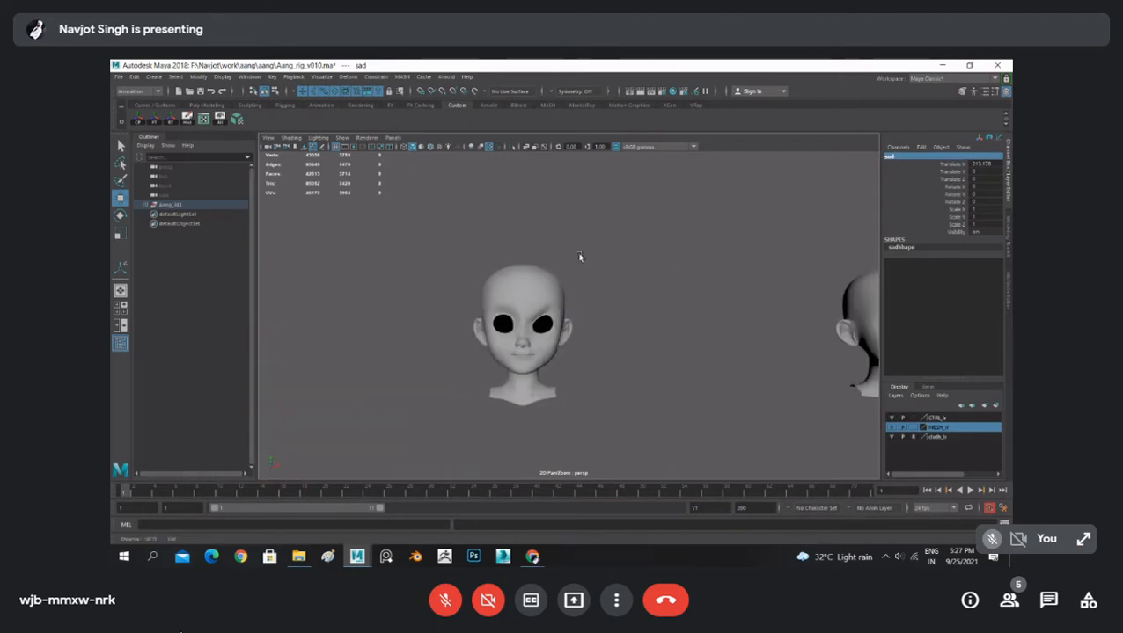
left_click(534, 280)
double_click(901, 156)
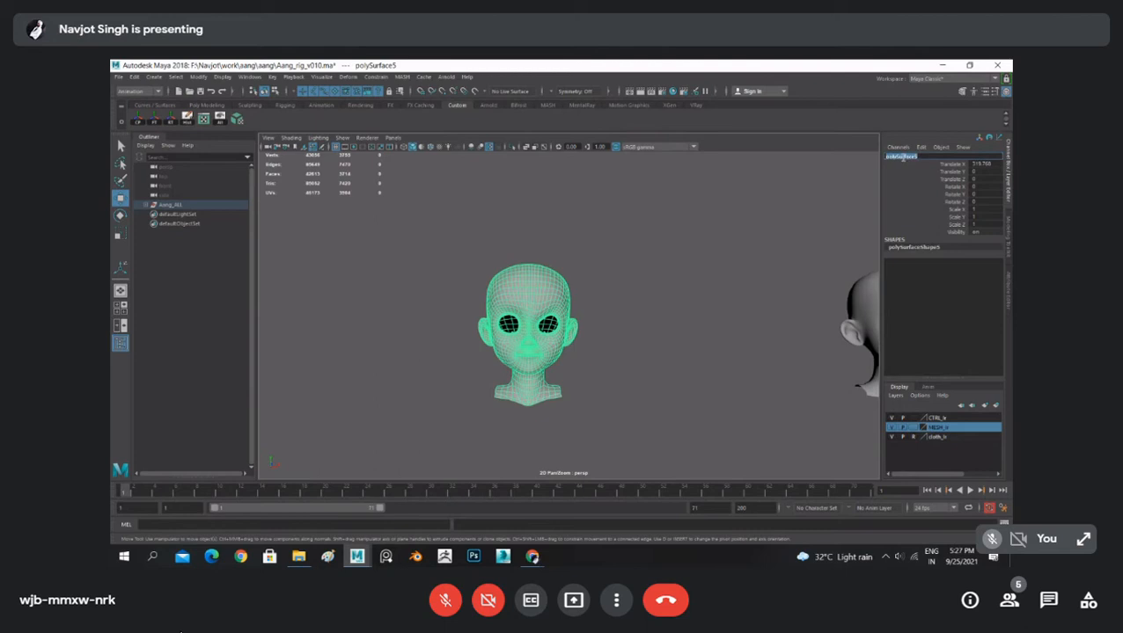
type("j")
type("_angry")
key("Return")
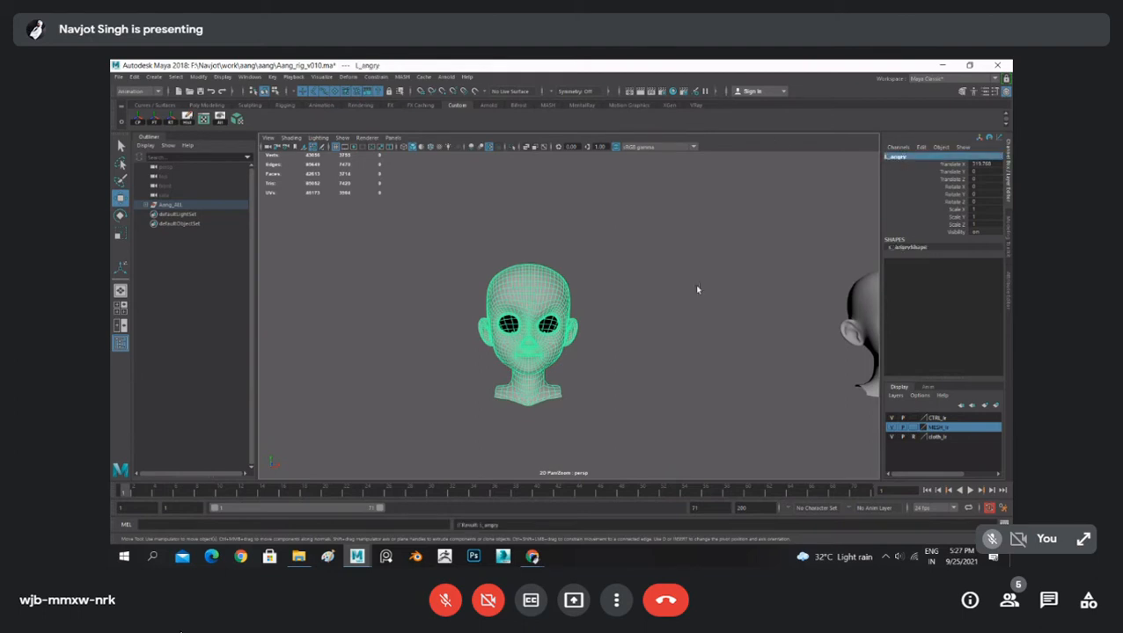
- Rename the fourth head copy in the row as R_angry
middle_click_drag(696, 288, 436, 283, "alt")
left_click(567, 319)
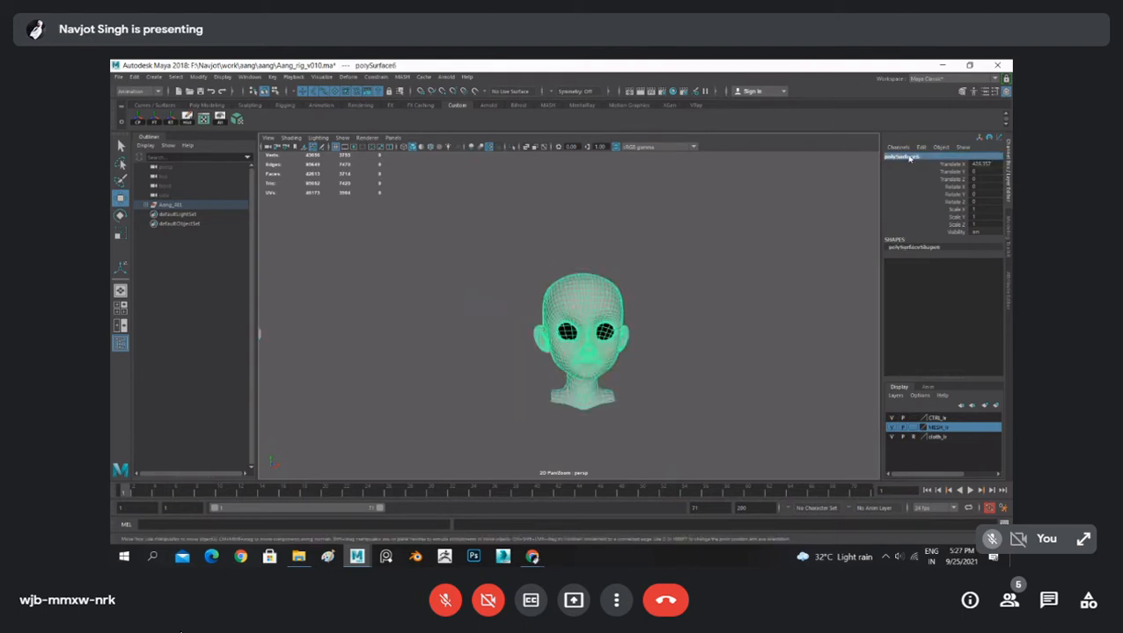
type("R_")
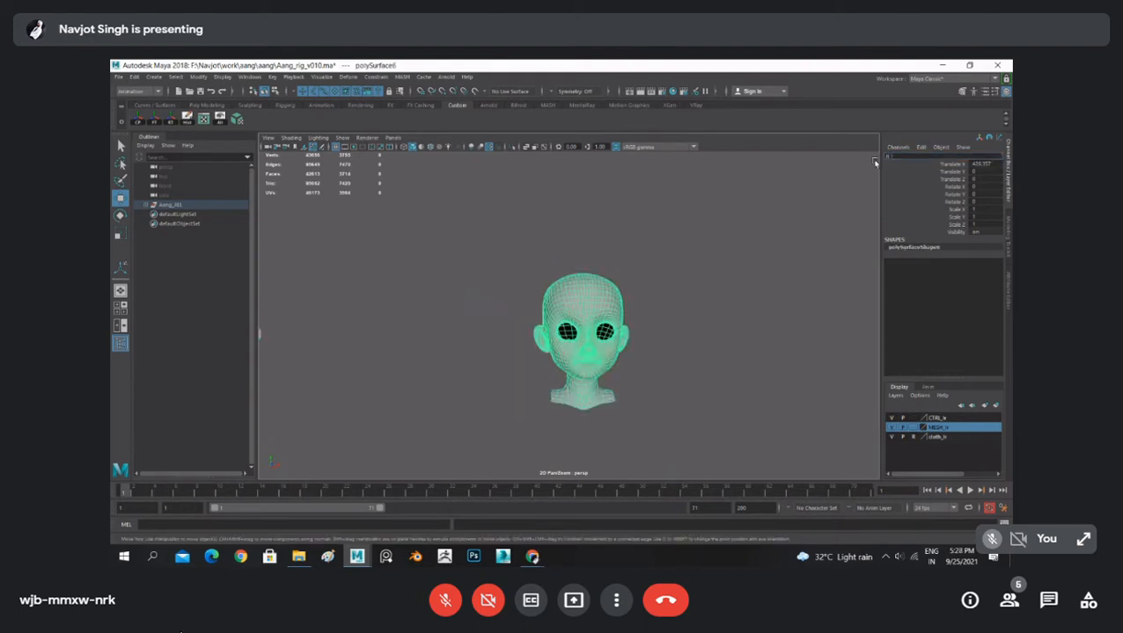
type("angry")
key("Return")
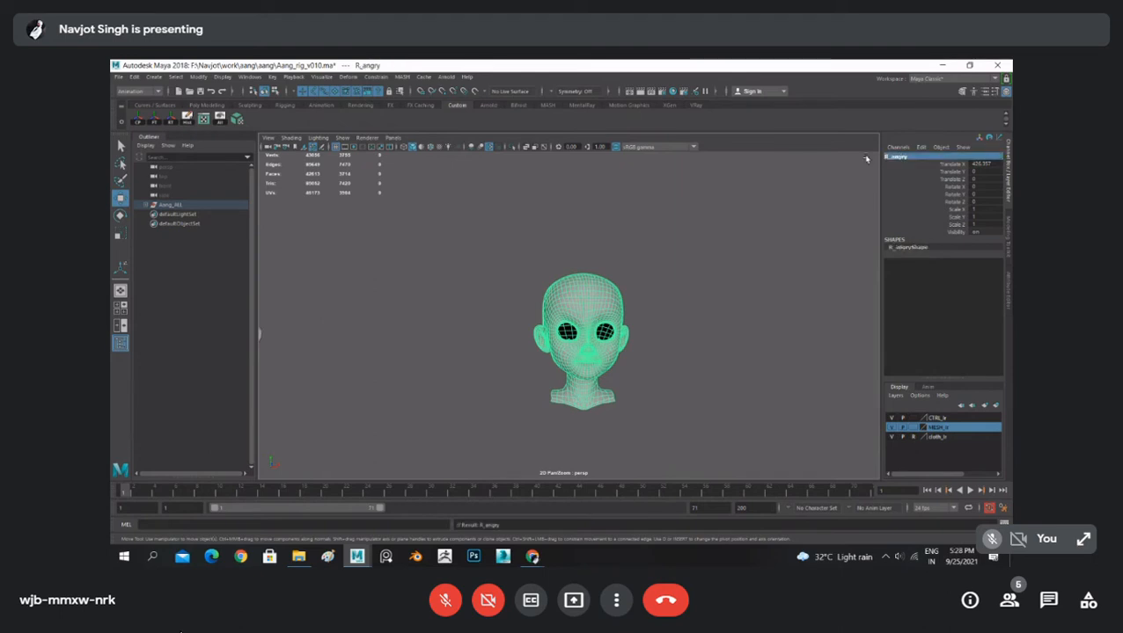
- Rename the fifth head copy in the row as R_shock
middle_click_drag(804, 292, 423, 281, "alt")
left_click(503, 324)
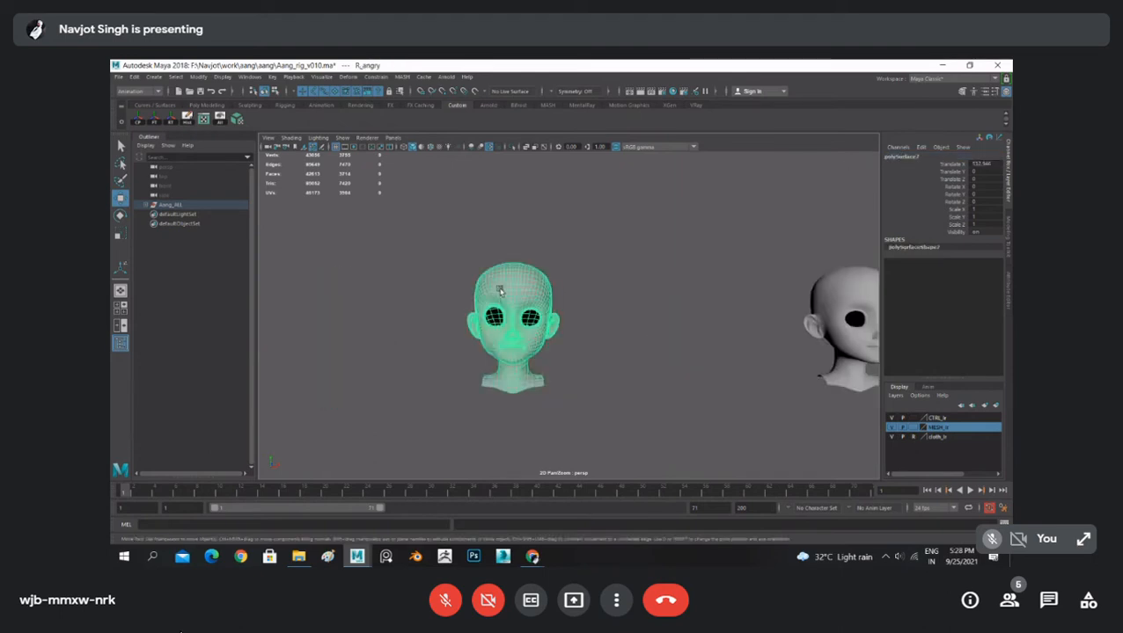
double_click(901, 155)
type("R")
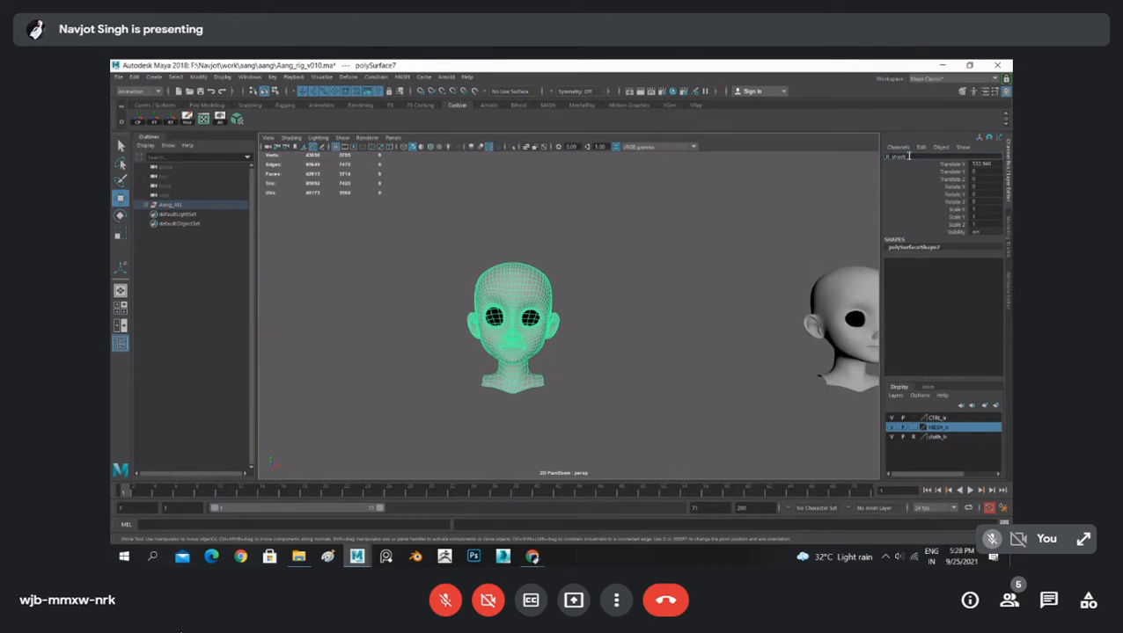
type("_shock")
key("Return")
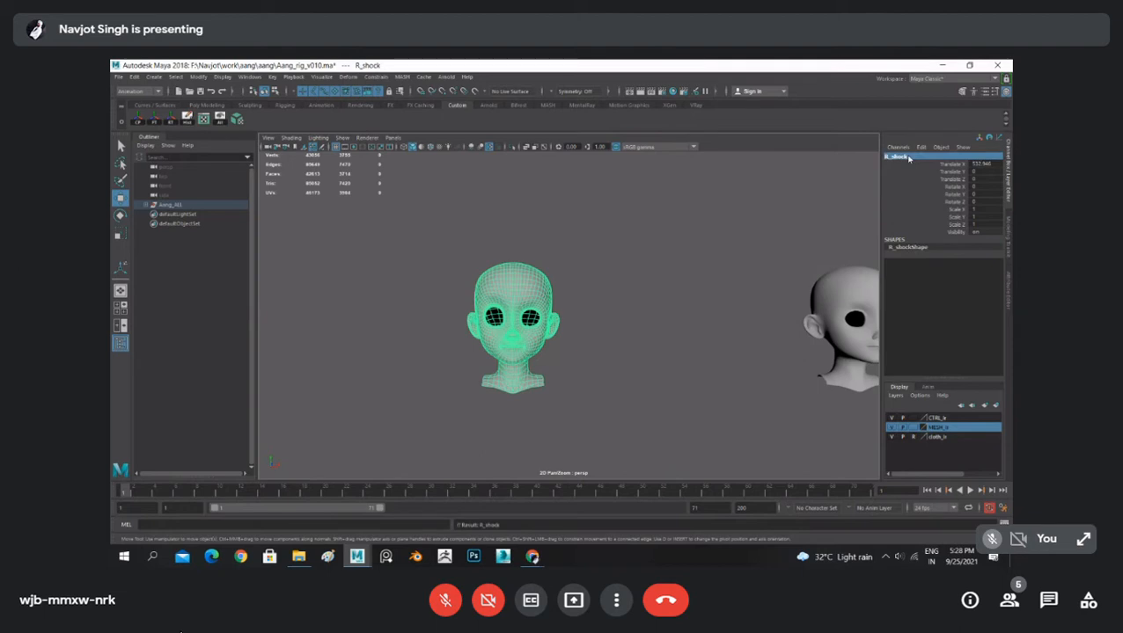
- Rename the sixth and last head copy in the row as L_shock
middle_click_drag(703, 252, 510, 273, "alt")
left_click(630, 332)
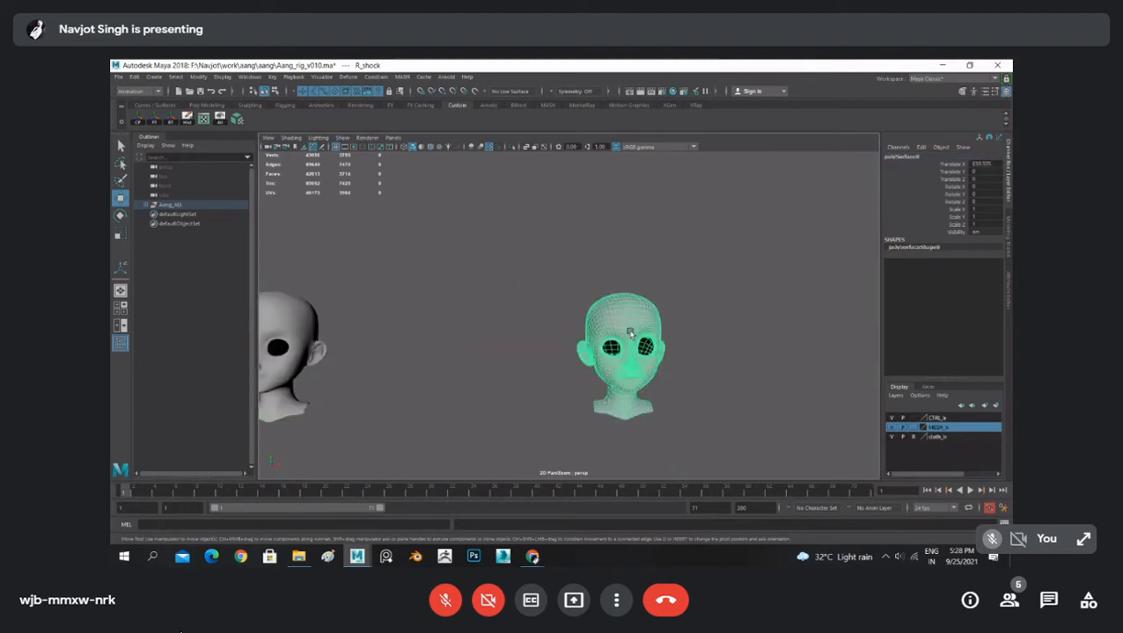
double_click(904, 158)
key("BackSpace")
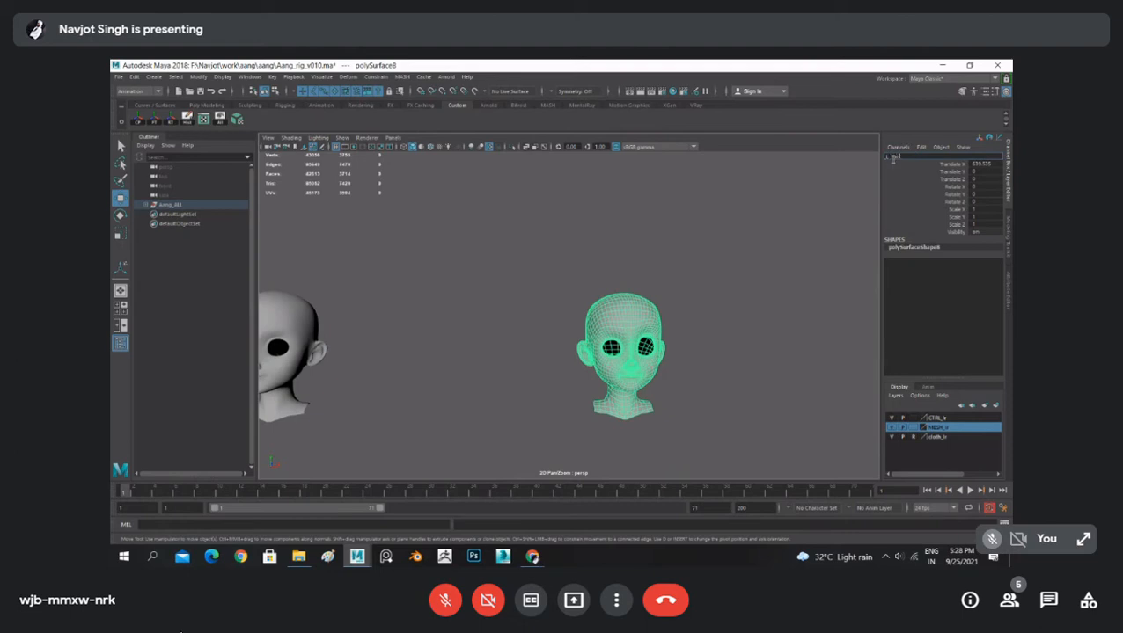
type("L_shock")
key("Return")
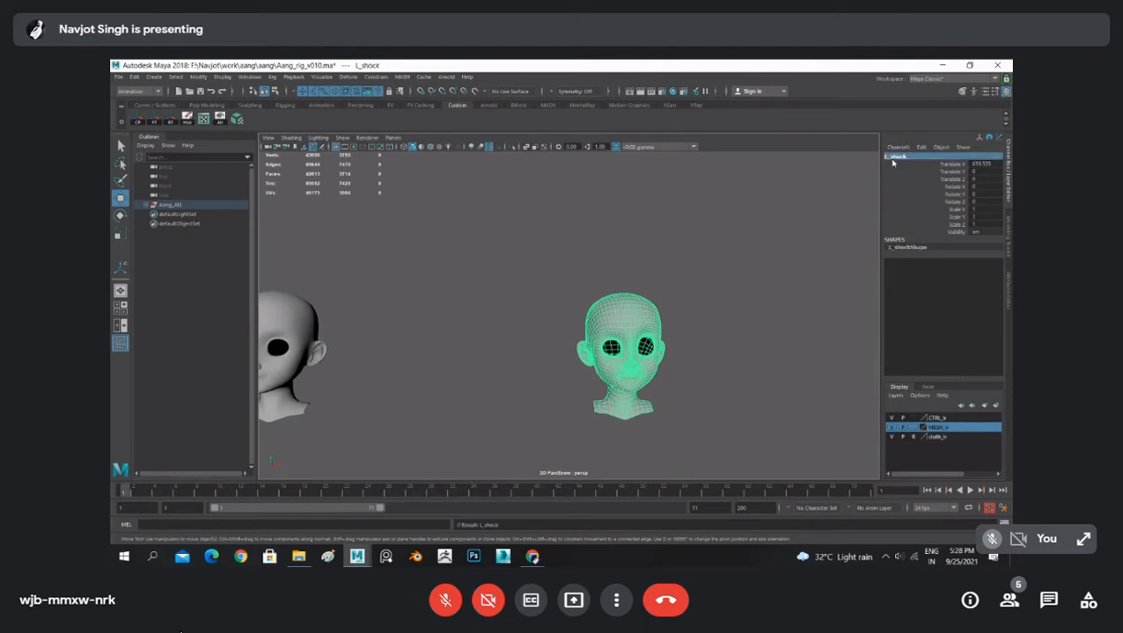
- Return to the character and select its original head to check that head's inputs
left_click(598, 263)
scroll(590, 264, "down", 5)
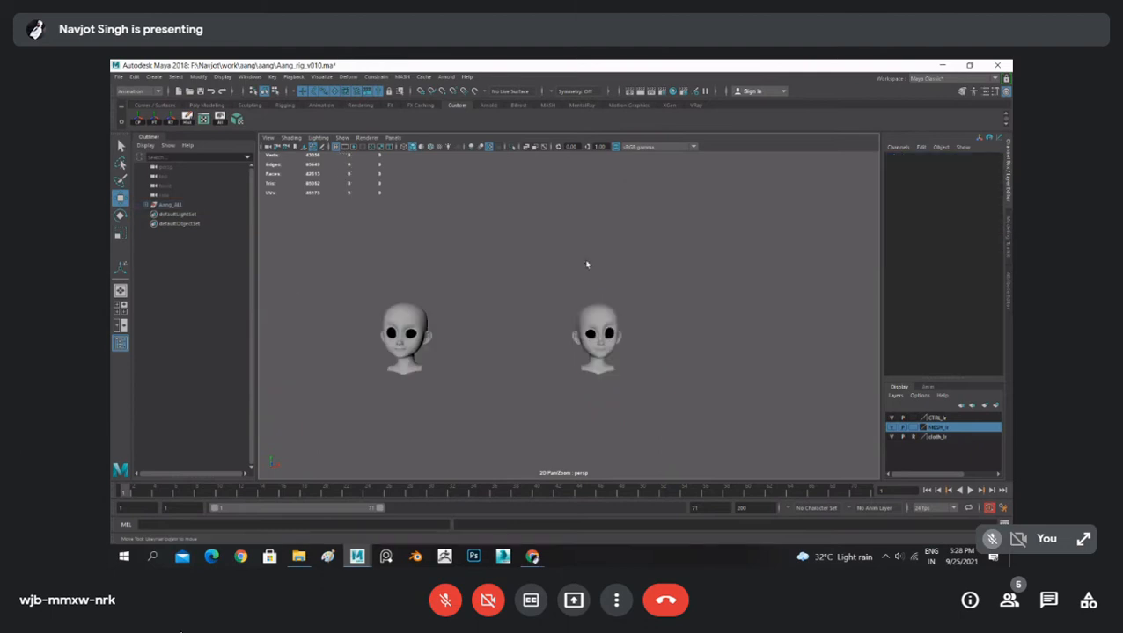
scroll(601, 291, "down", 2)
middle_click_drag(601, 290, 695, 289, "alt")
scroll(647, 314, "up", 1)
middle_click_drag(537, 308, 682, 301, "alt")
scroll(634, 295, "down", 1)
middle_click_drag(514, 286, 582, 274, "alt")
scroll(581, 274, "up", 3)
scroll(545, 279, "down", 1)
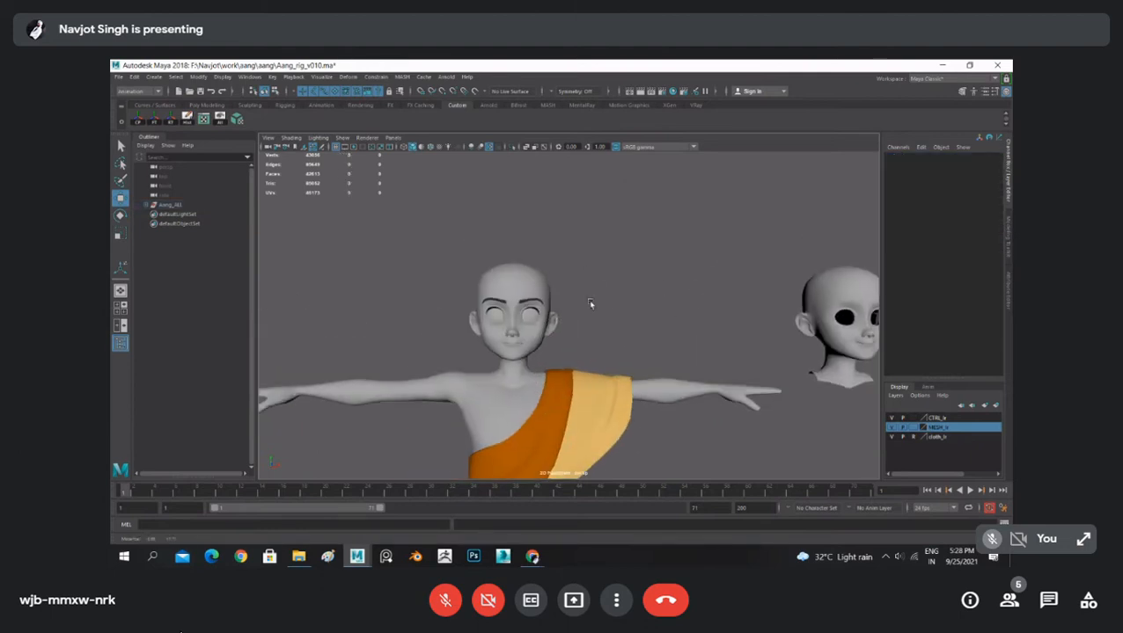
left_click(535, 279)
- Select all six renamed head copies and add the character's original head to the selection last
scroll(666, 250, "down", 3)
middle_click_drag(713, 250, 503, 241, "alt")
scroll(572, 246, "down", 5)
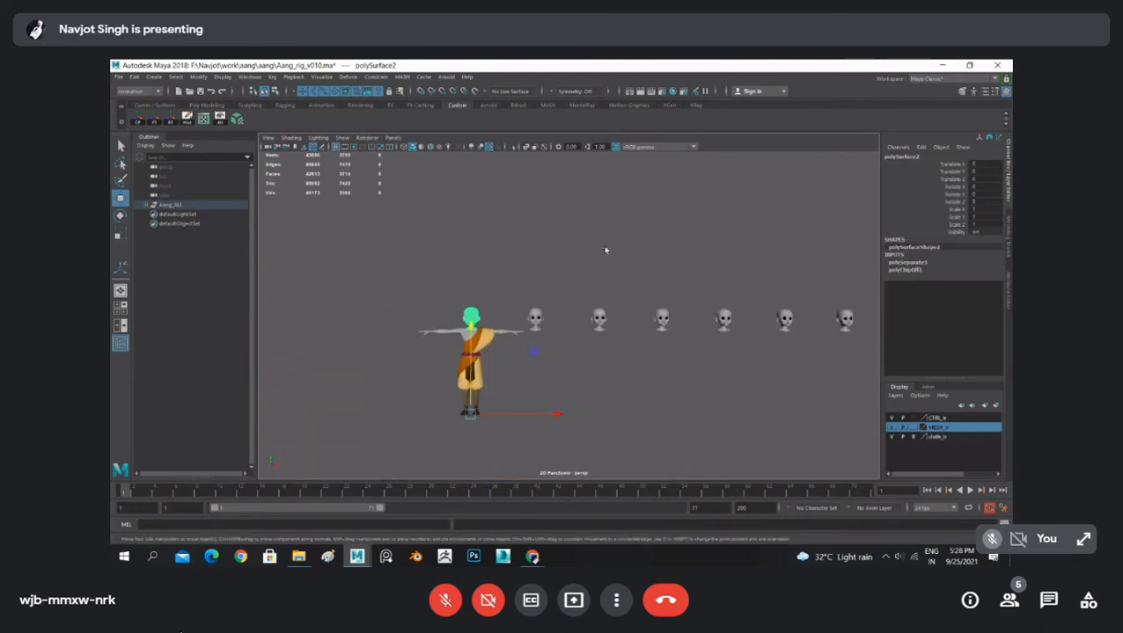
middle_click_drag(669, 253, 589, 252, "alt")
left_click_drag(439, 272, 813, 314)
scroll(616, 259, "up", 6)
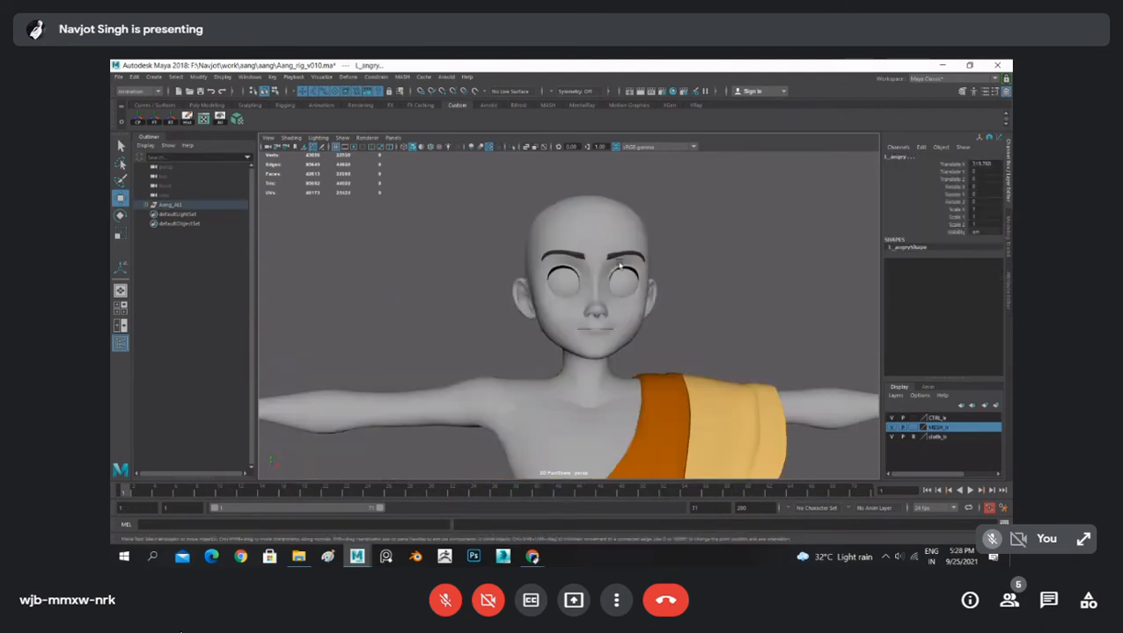
left_click(594, 231)
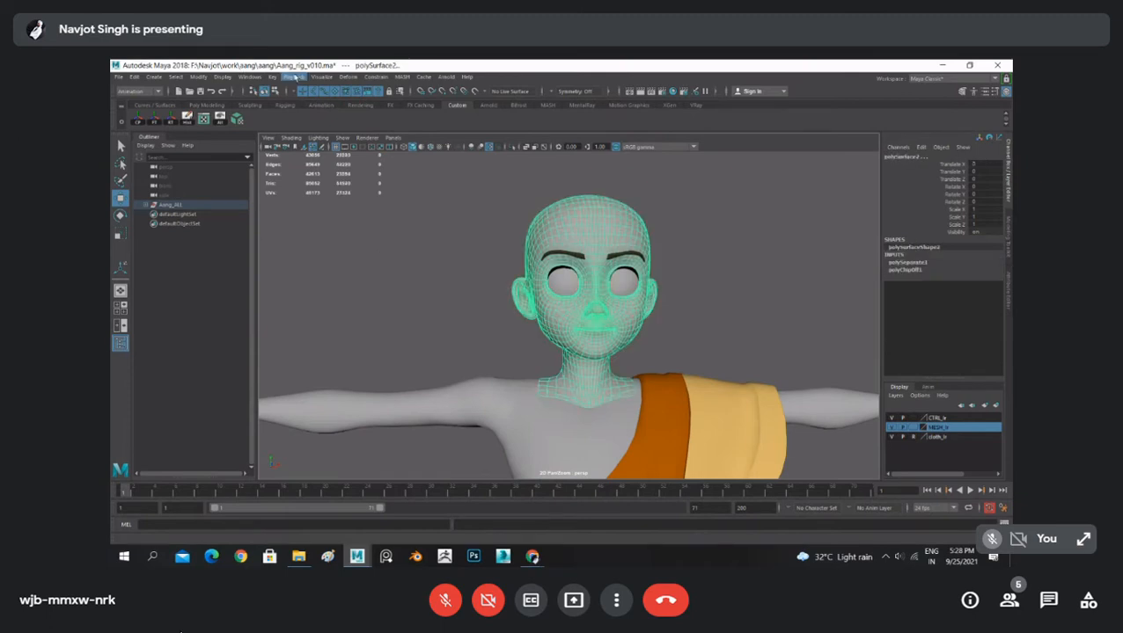
- Create a blend shape named aang_blend on the original head from the six renamed head targets
left_click(348, 78)
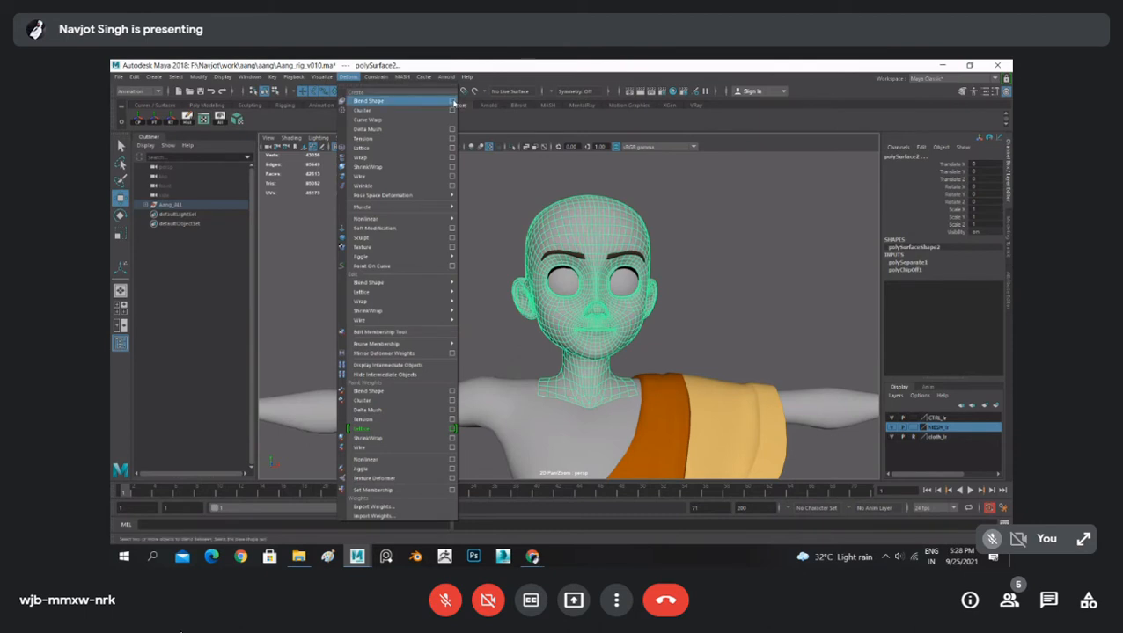
left_click(451, 101)
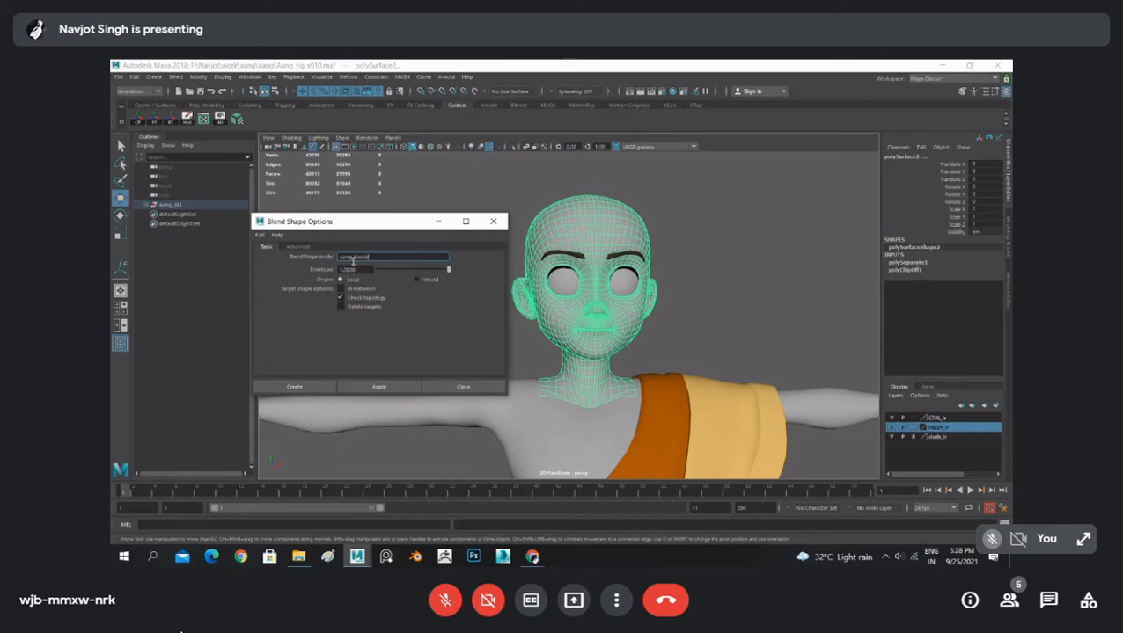
left_click(302, 386)
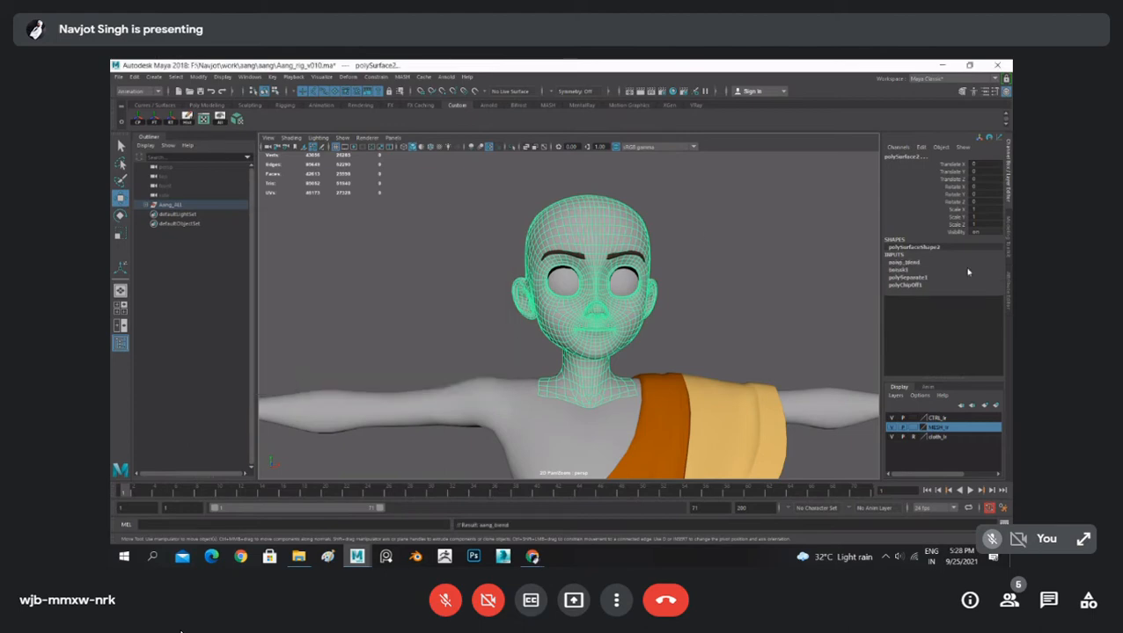
- Test the smiling-mouth target of aang_blend on the head, raising its weight to 1 and returning it to 0
left_click(907, 262)
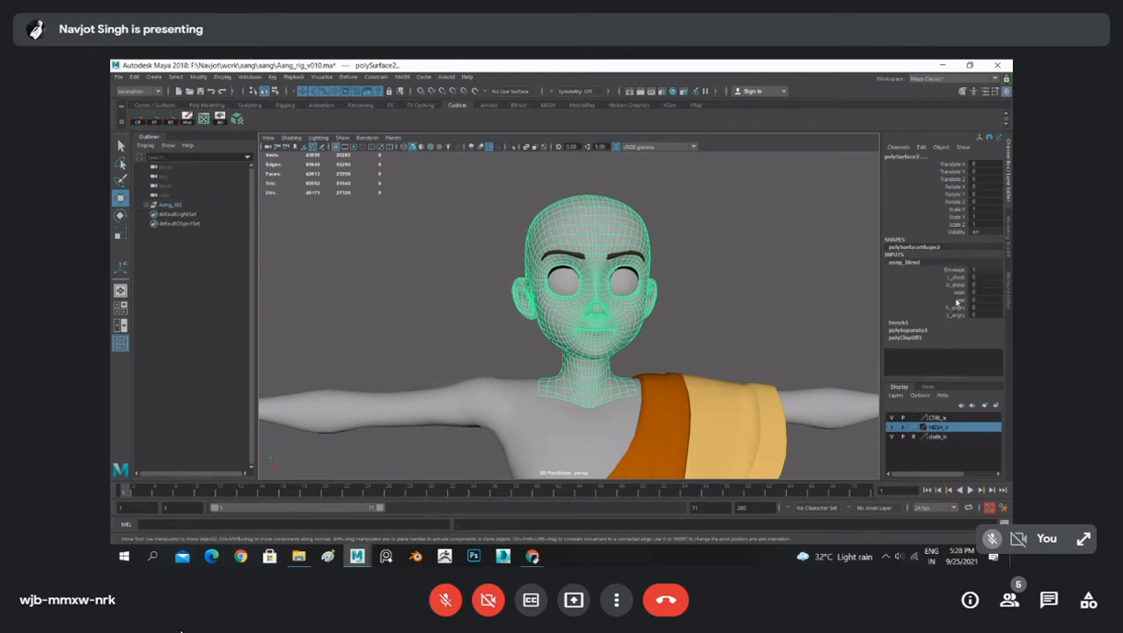
left_click(957, 292)
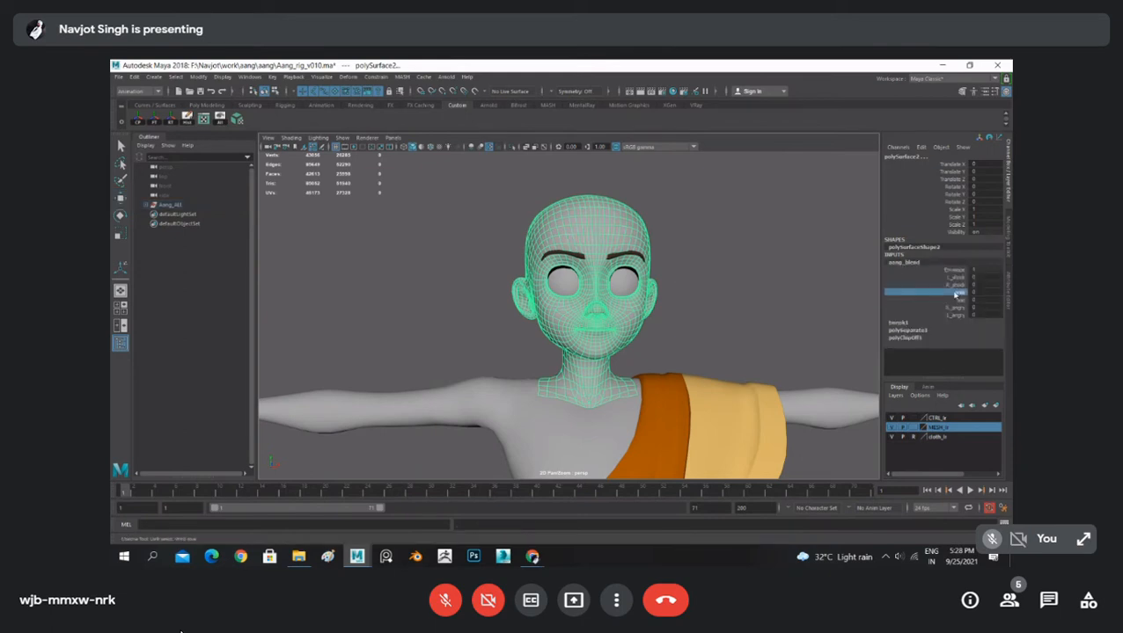
left_click(798, 254)
scroll(674, 325, "up", 3)
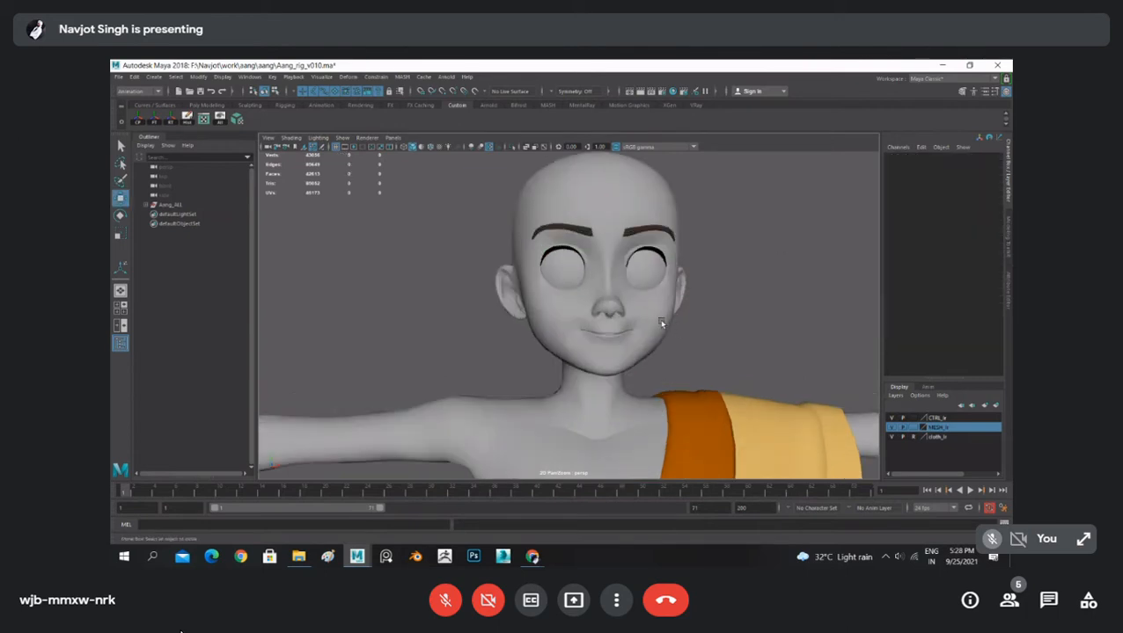
left_click(662, 323)
left_click(959, 293)
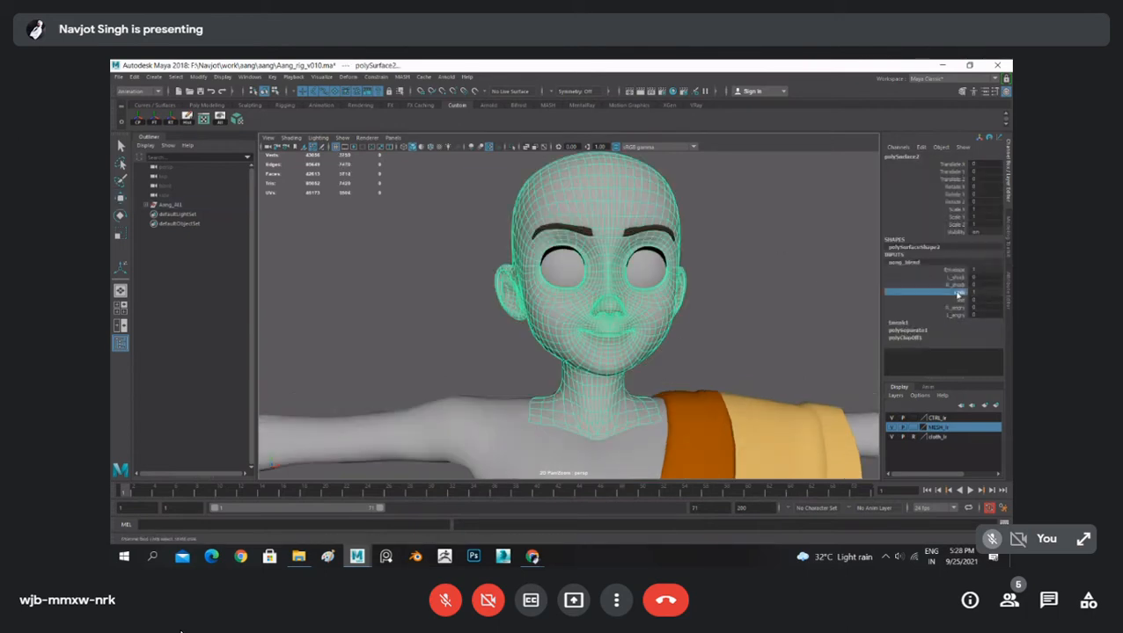
middle_click_drag(815, 275, 709, 277)
- Test the sad, L_shock and R_shock targets of aang_blend one after another, returning each weight to 0
left_click(959, 300)
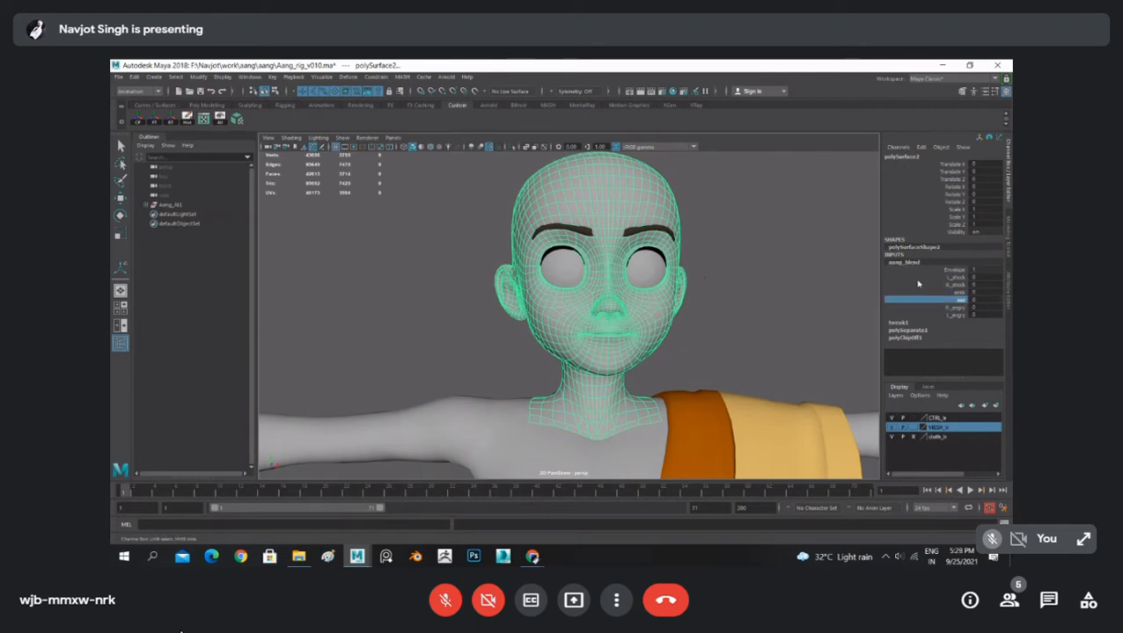
left_click(953, 277)
middle_click_drag(762, 251, 823, 250)
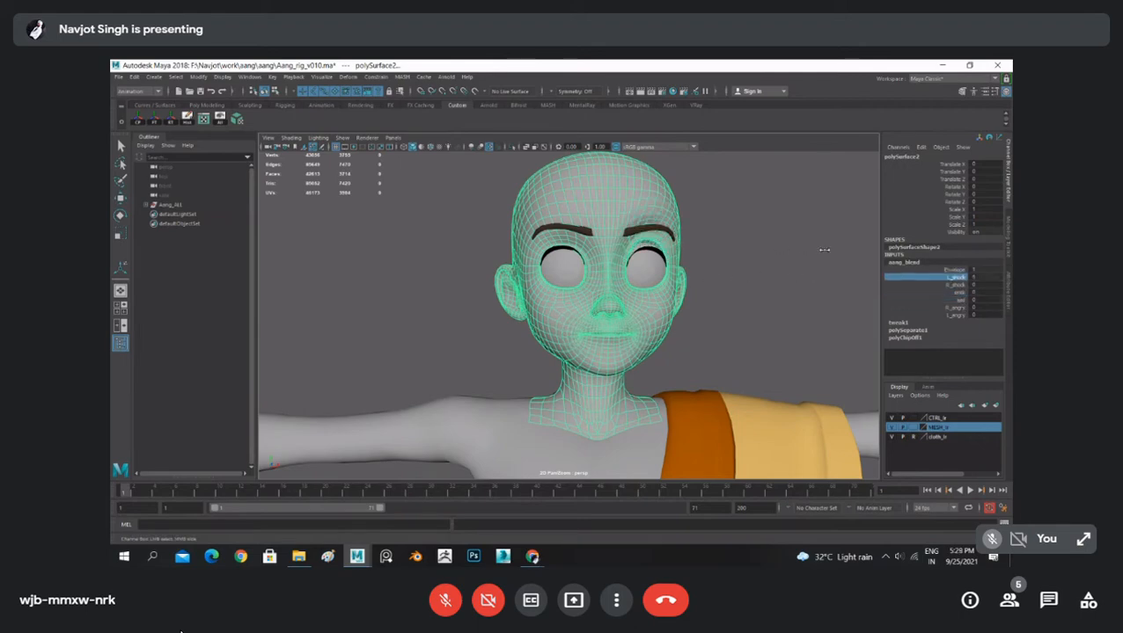
left_click(953, 285)
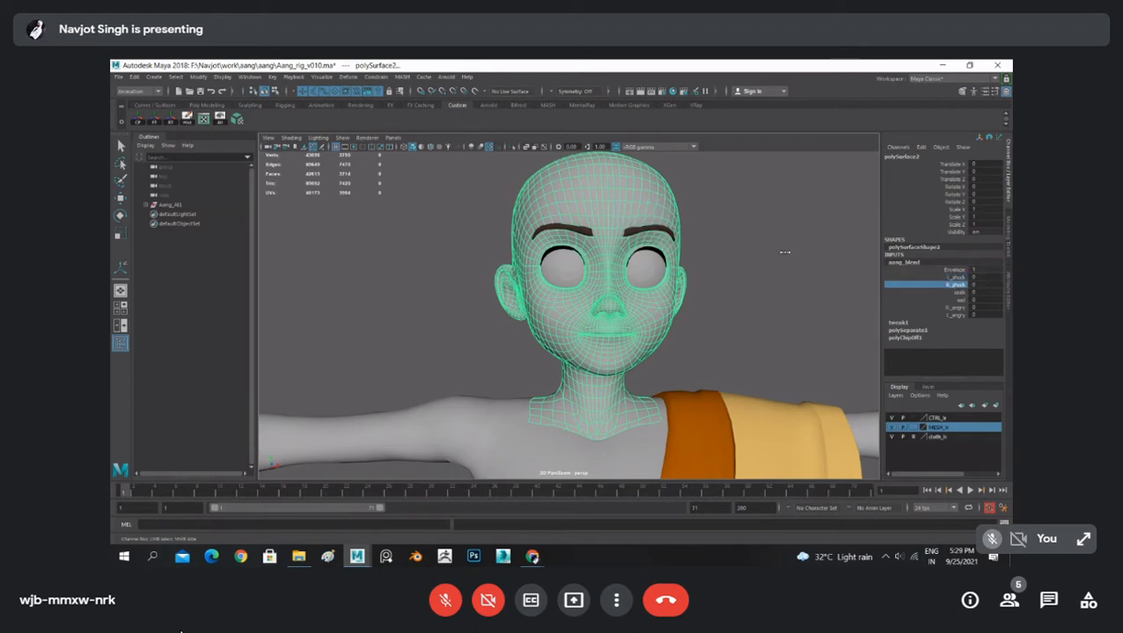
middle_click_drag(784, 252, 861, 251)
- Raise the L_angry and R_angry targets to 1 and examine the frowning face on the deselected head
left_click(954, 315)
middle_click_drag(806, 280, 872, 277)
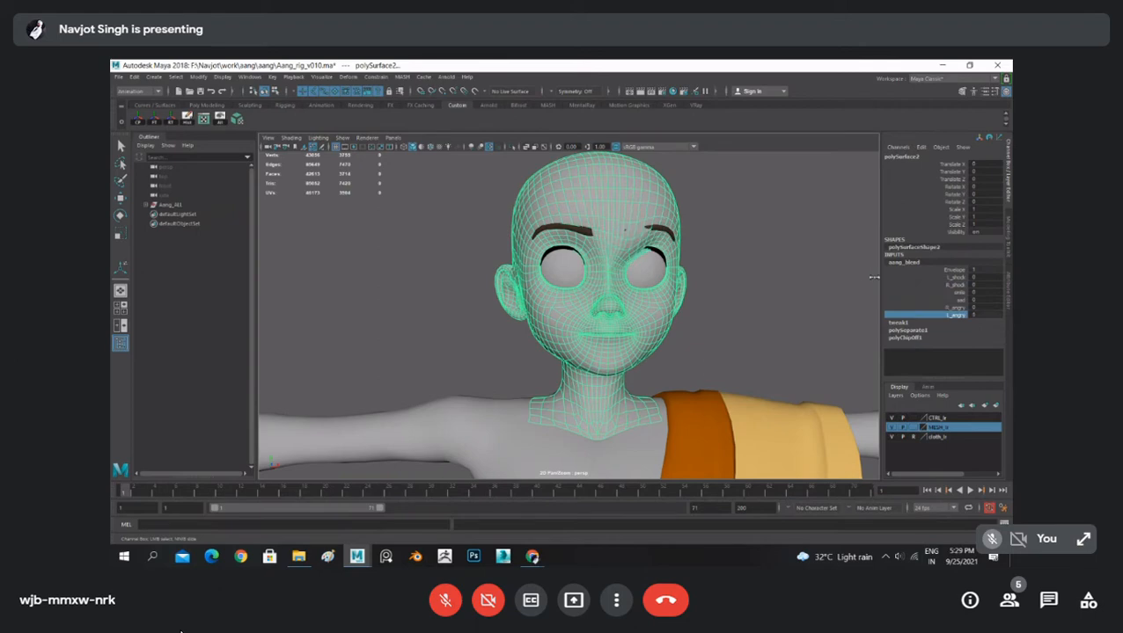
key("w")
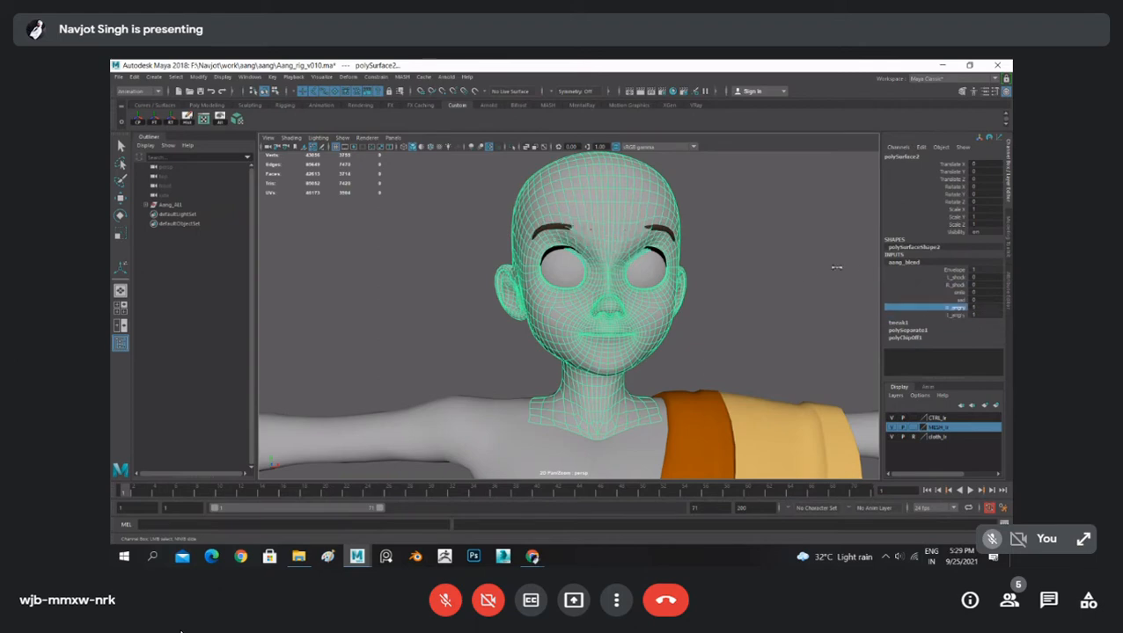
left_click(763, 250)
right_click_drag(763, 251, 734, 262, "alt")
left_click_drag(733, 262, 626, 251, "alt")
right_click_drag(627, 251, 644, 275, "alt")
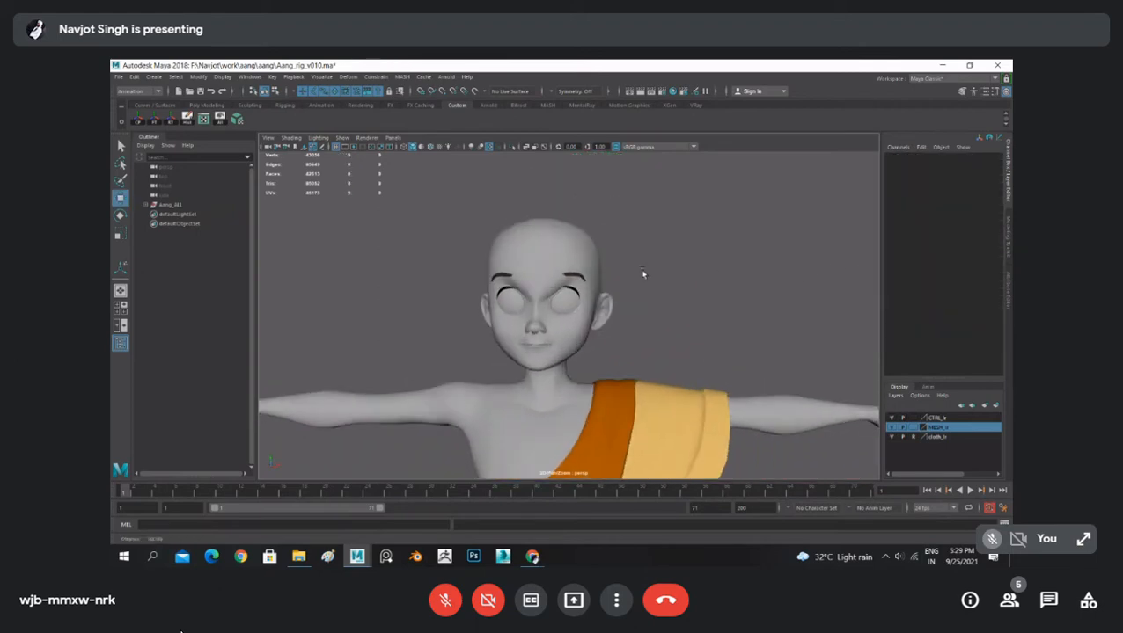
left_click_drag(644, 275, 677, 264, "alt")
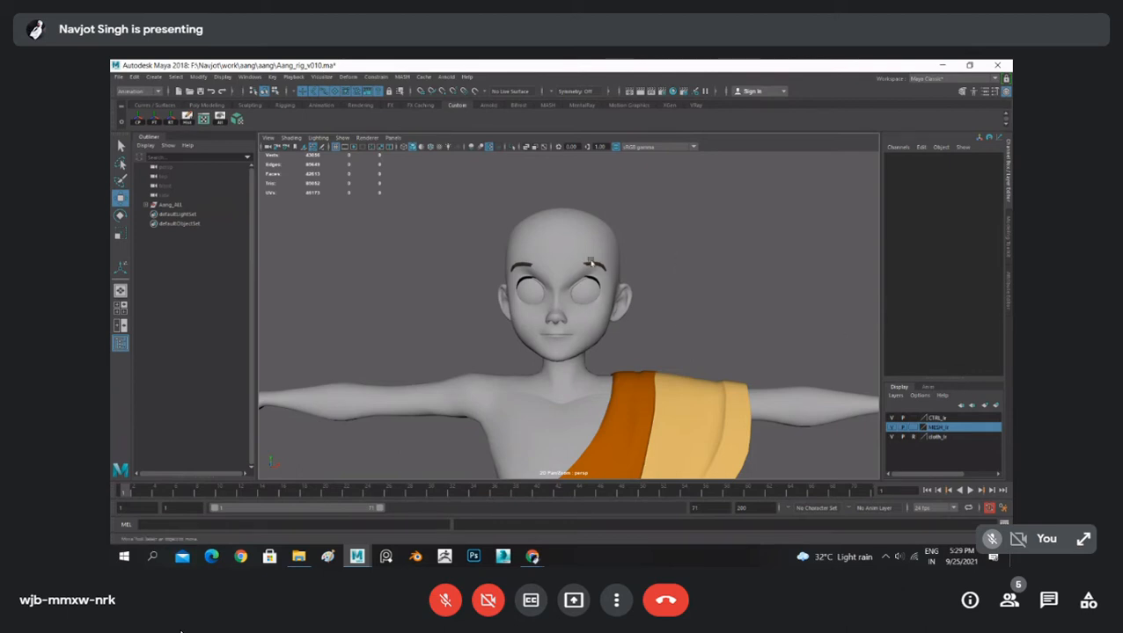
- Reset the R_angry and L_angry weights of aang_blend to 0 on the head
left_click(573, 244)
left_click(910, 263)
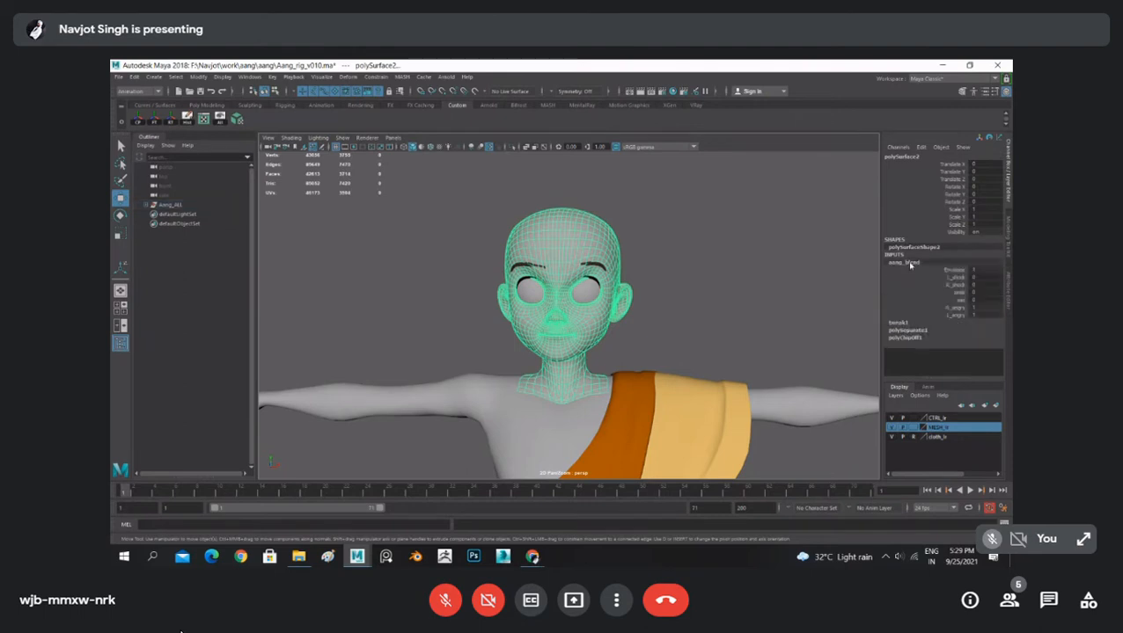
left_click_drag(948, 308, 968, 315)
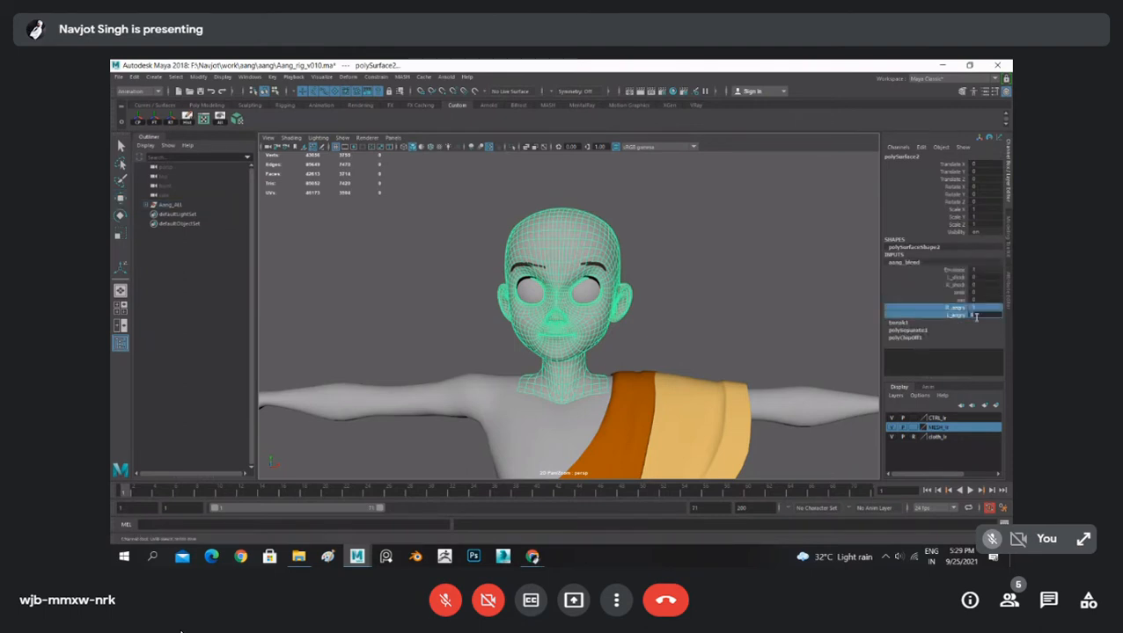
type("0")
key("Return")
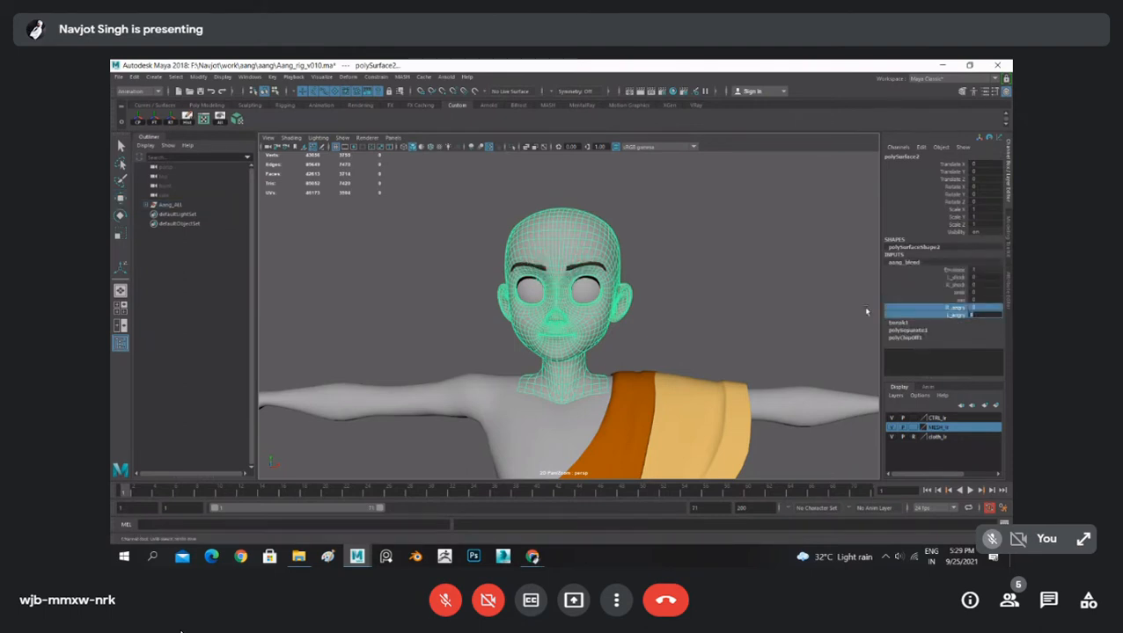
- Hide everything except the character's head mesh and clear the selection
left_click(689, 255)
key("a")
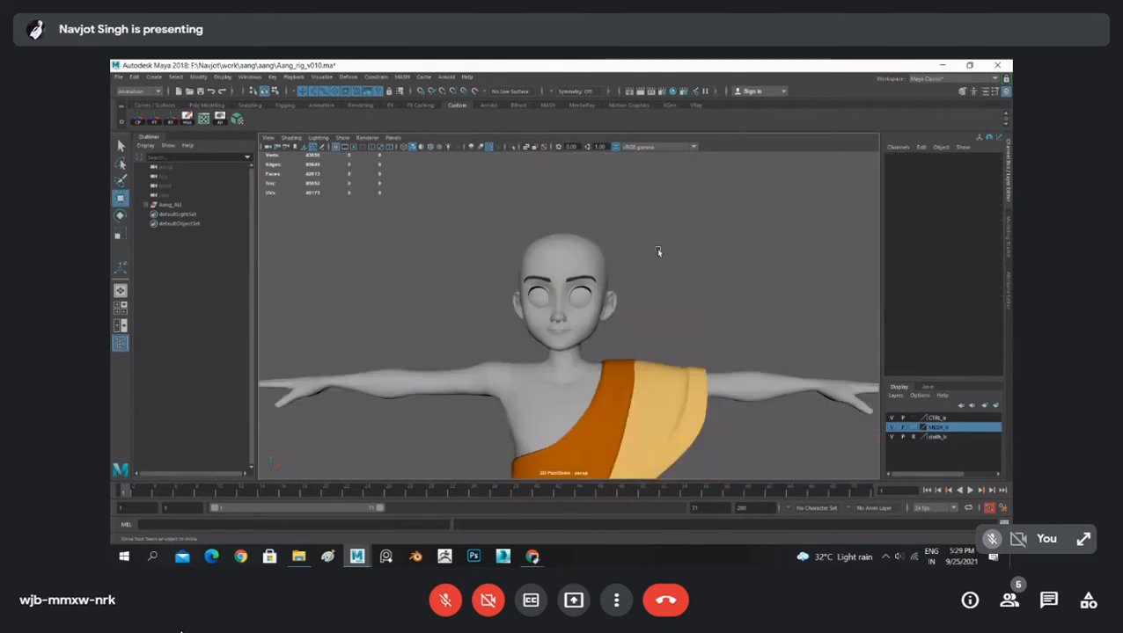
right_click_drag(657, 250, 700, 252, "alt")
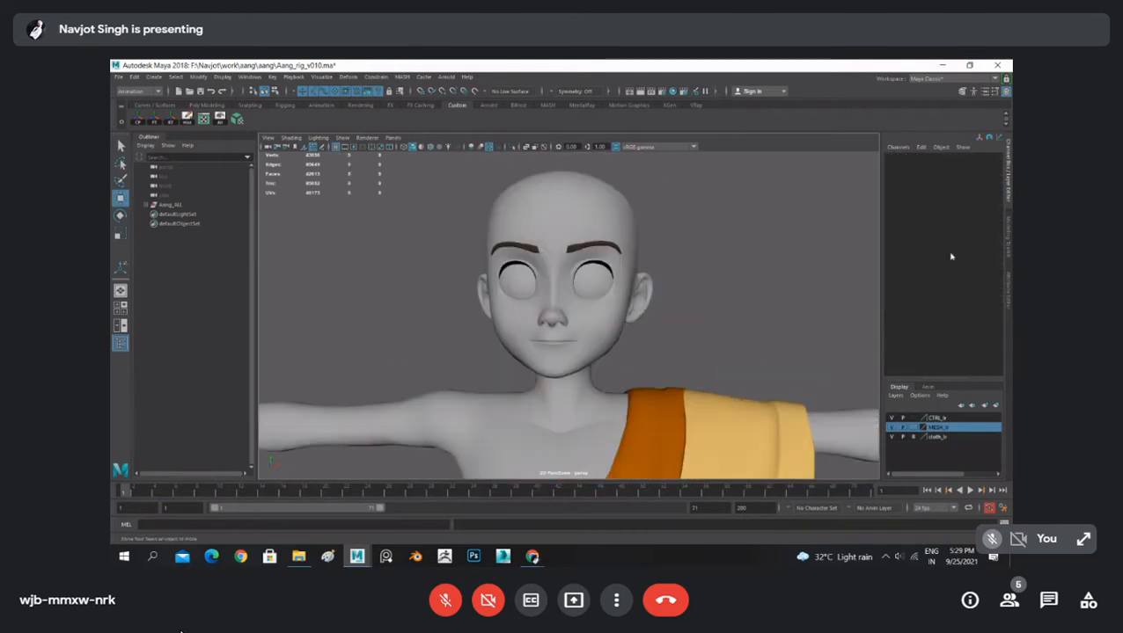
left_click(560, 226)
key("alt+h")
left_click(687, 261)
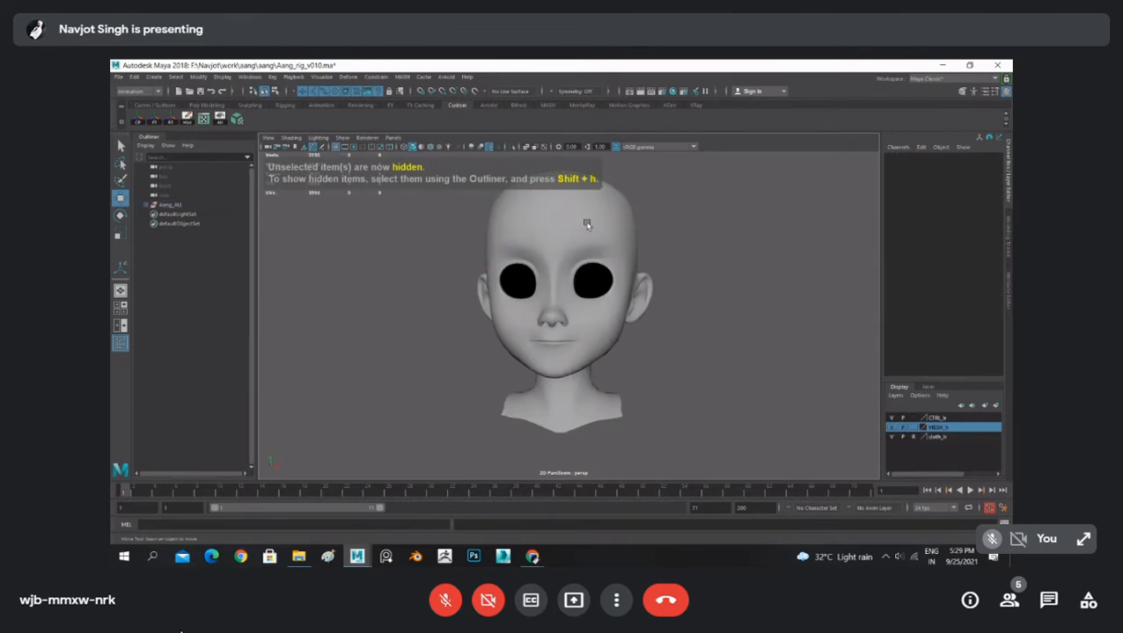
- Select the isolated head and make the sad target of aang_blend active for adjustment
left_click(588, 224)
left_click(905, 263)
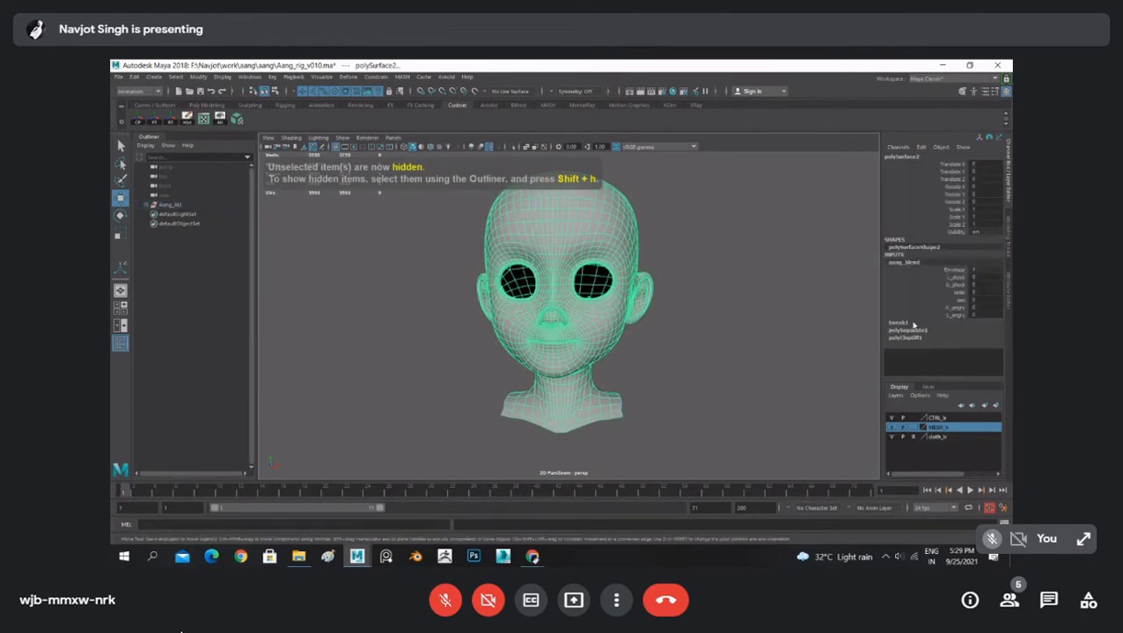
left_click(959, 302)
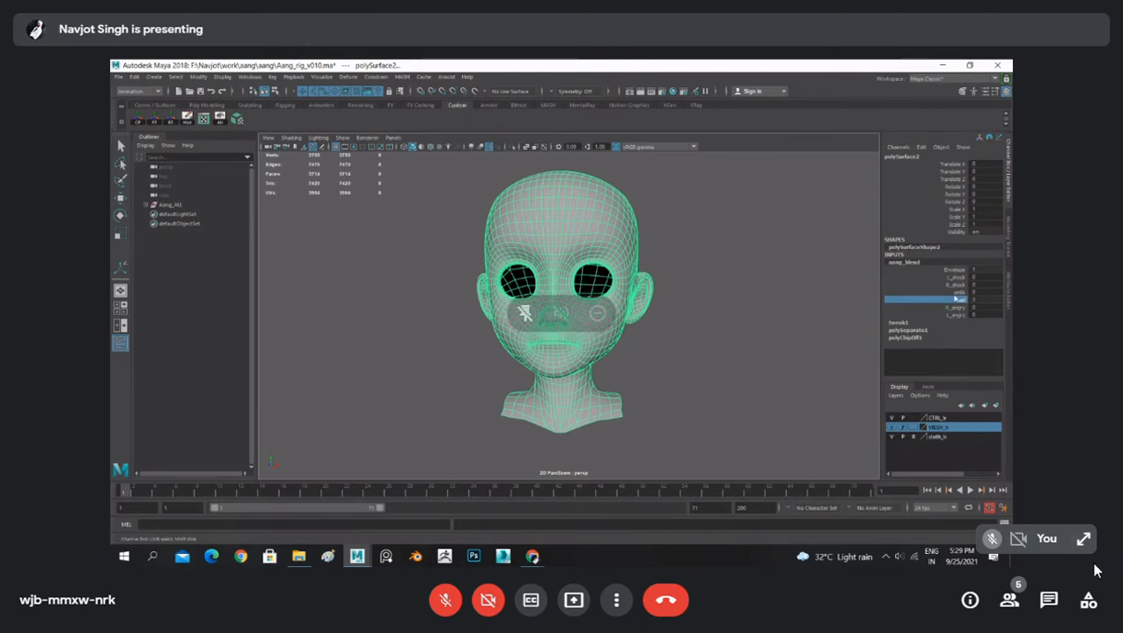
- Send the in-call message "sir mujhe kuch kehre ho kya aap naam kharab wali baat ke liye" in Google Meet and close the chat
left_click(1046, 600)
type("s")
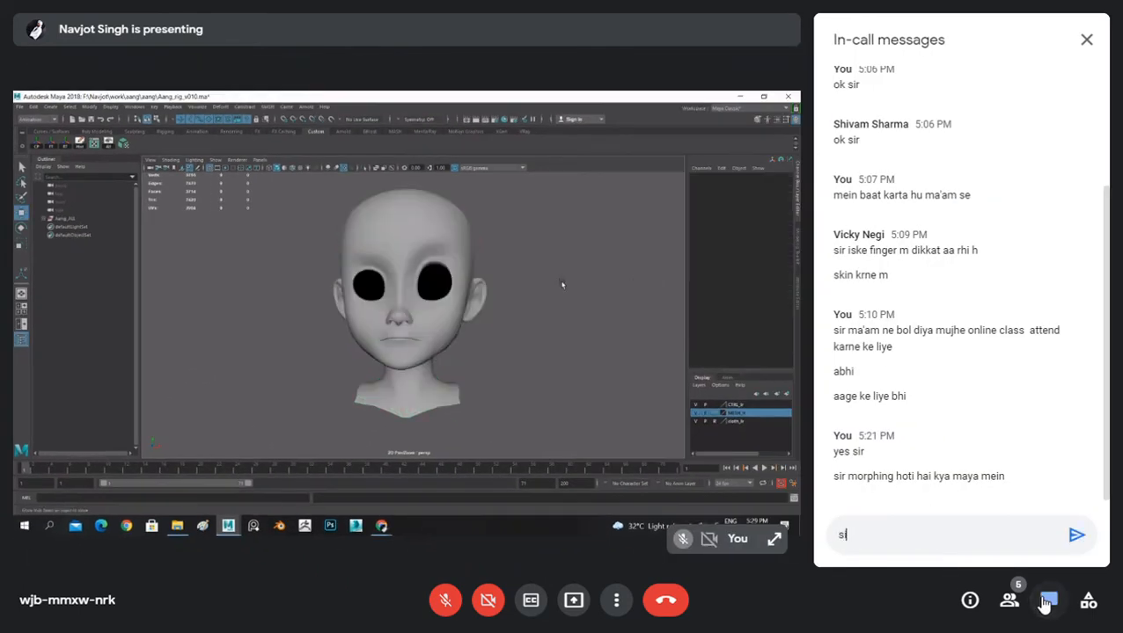
type("ir mujhe ku")
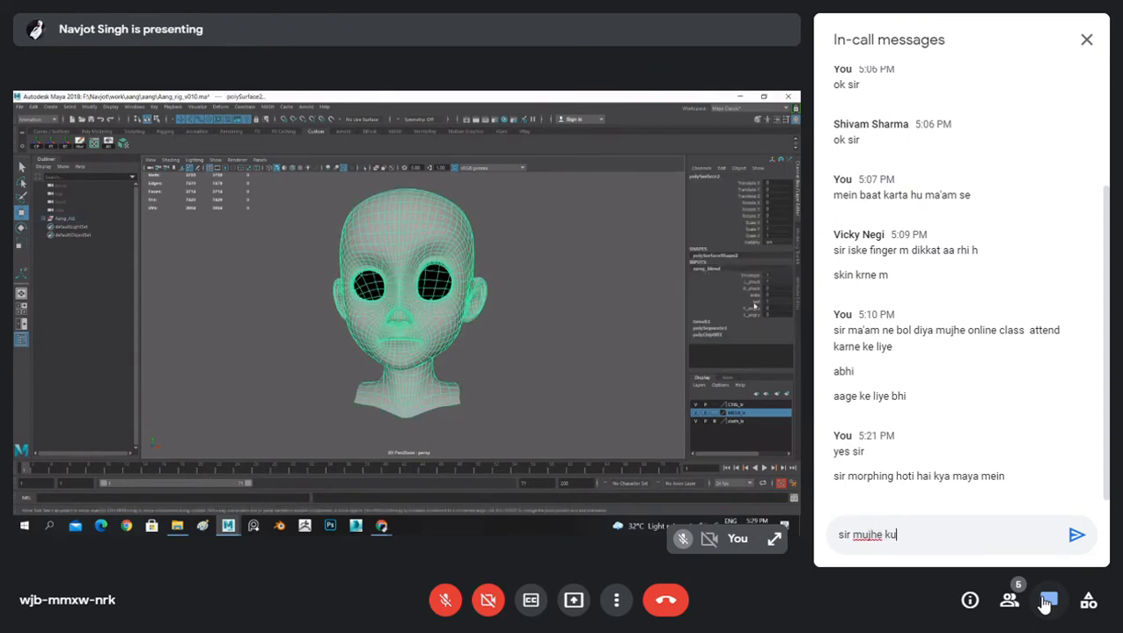
type("ch ke")
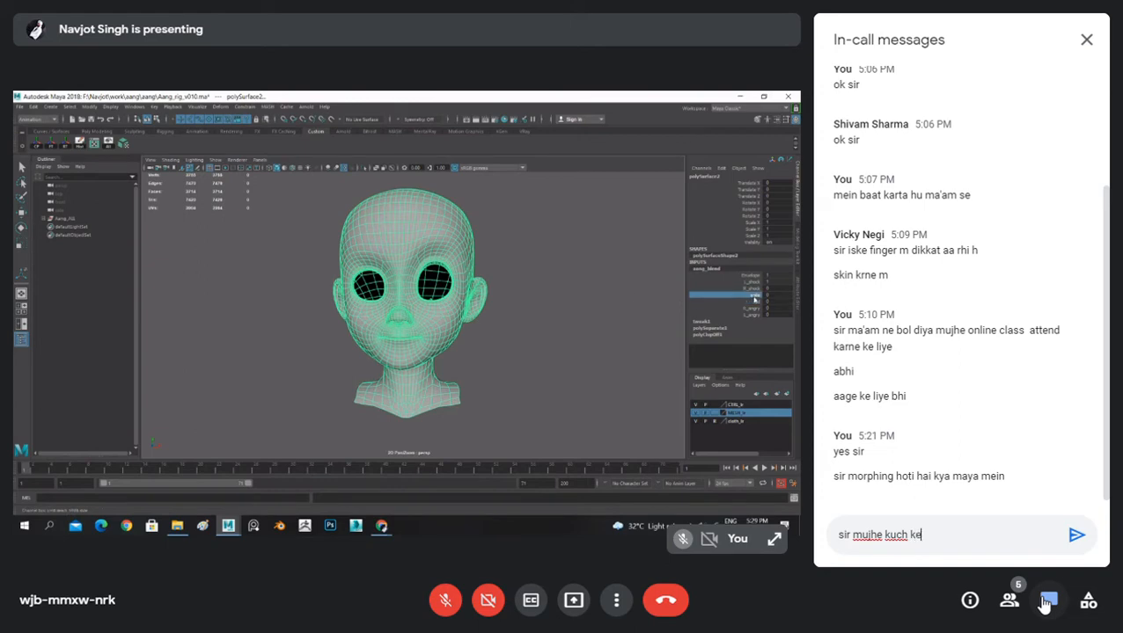
type("hre ho kya")
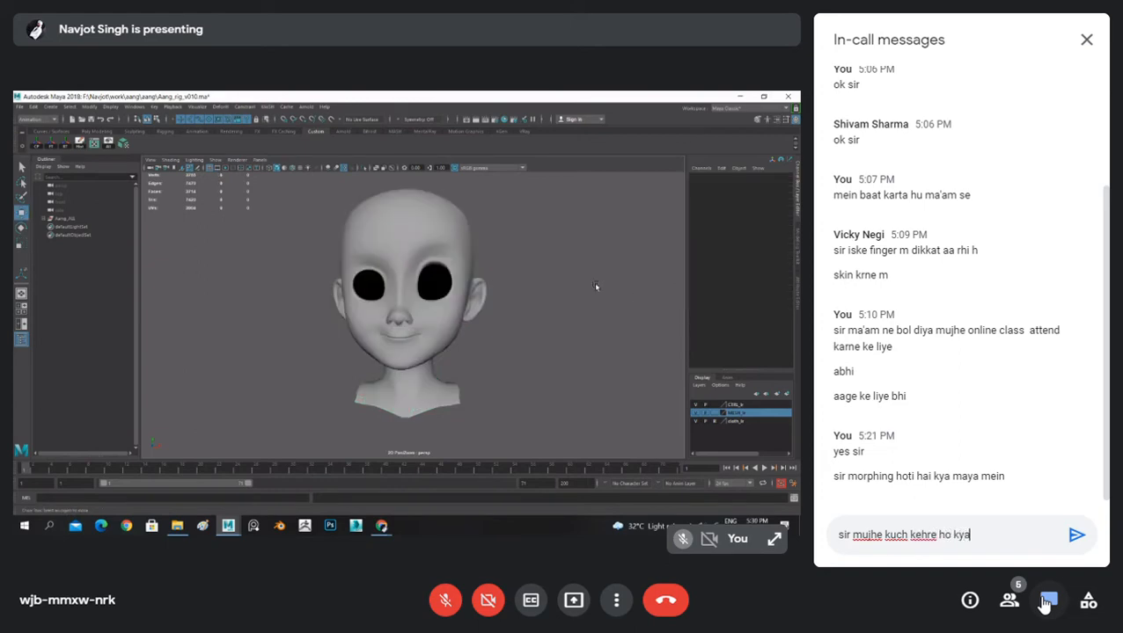
type(" aap naam")
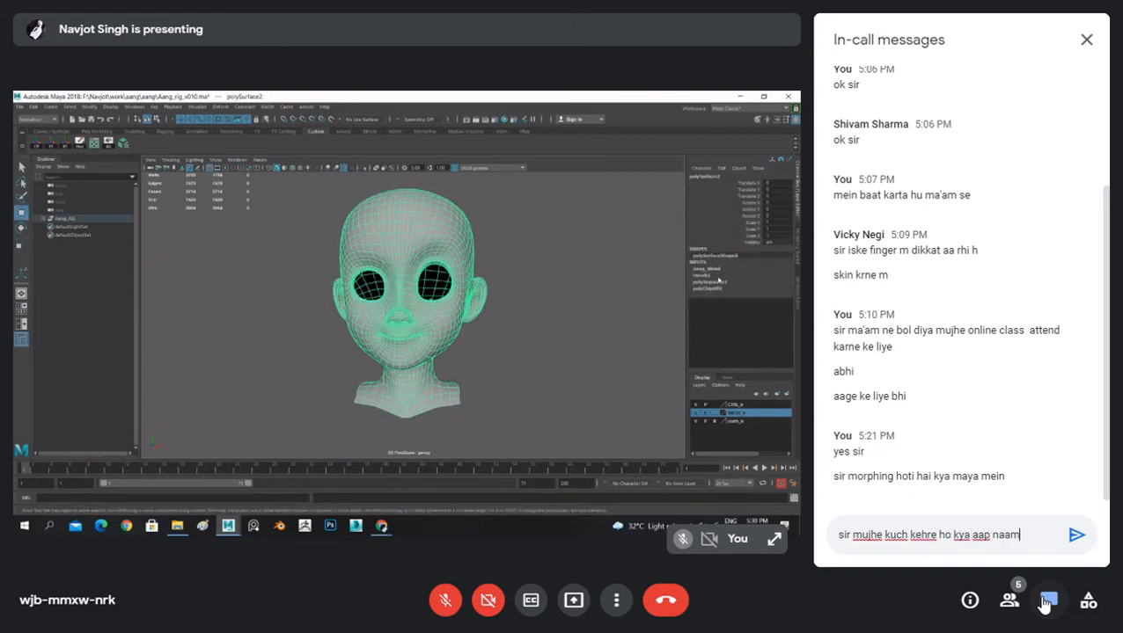
type(" kharab ")
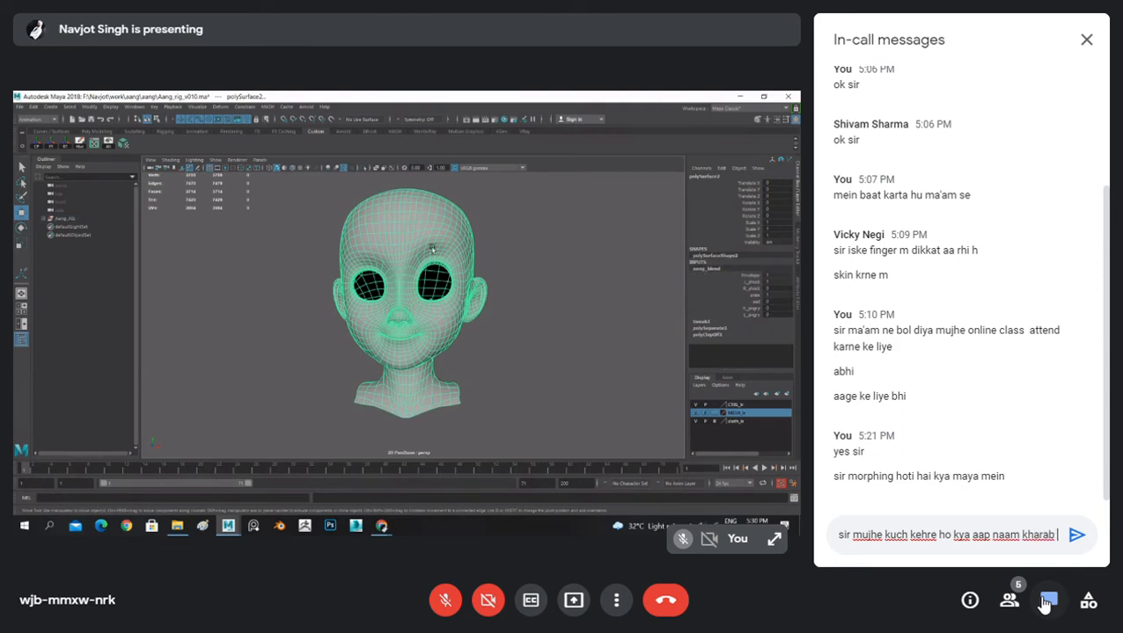
type("wali baat k")
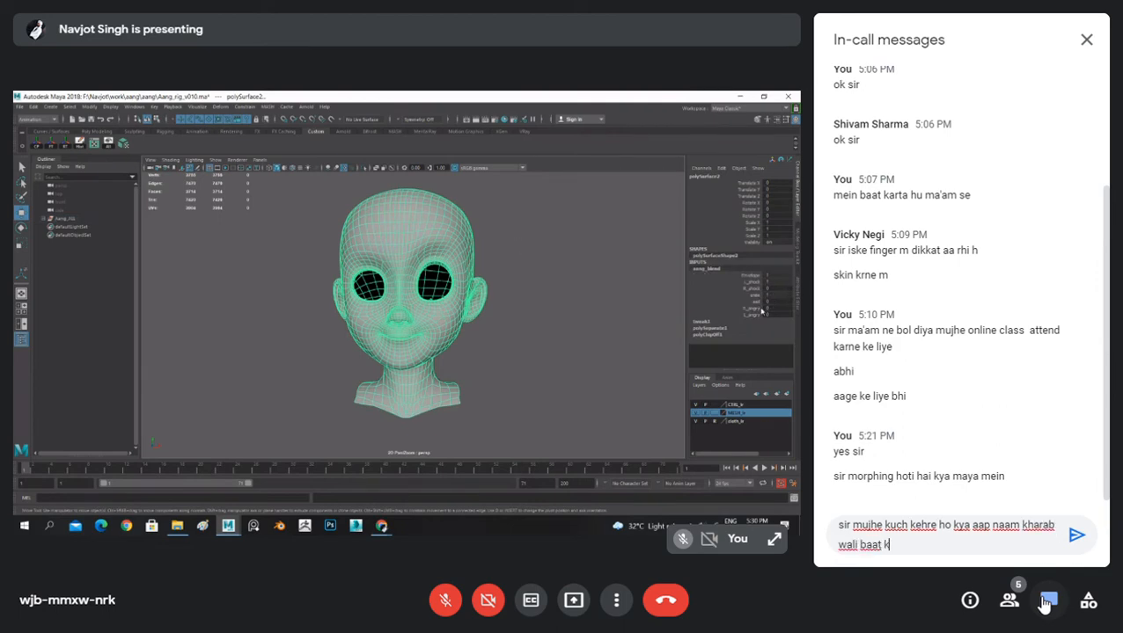
type("e liye")
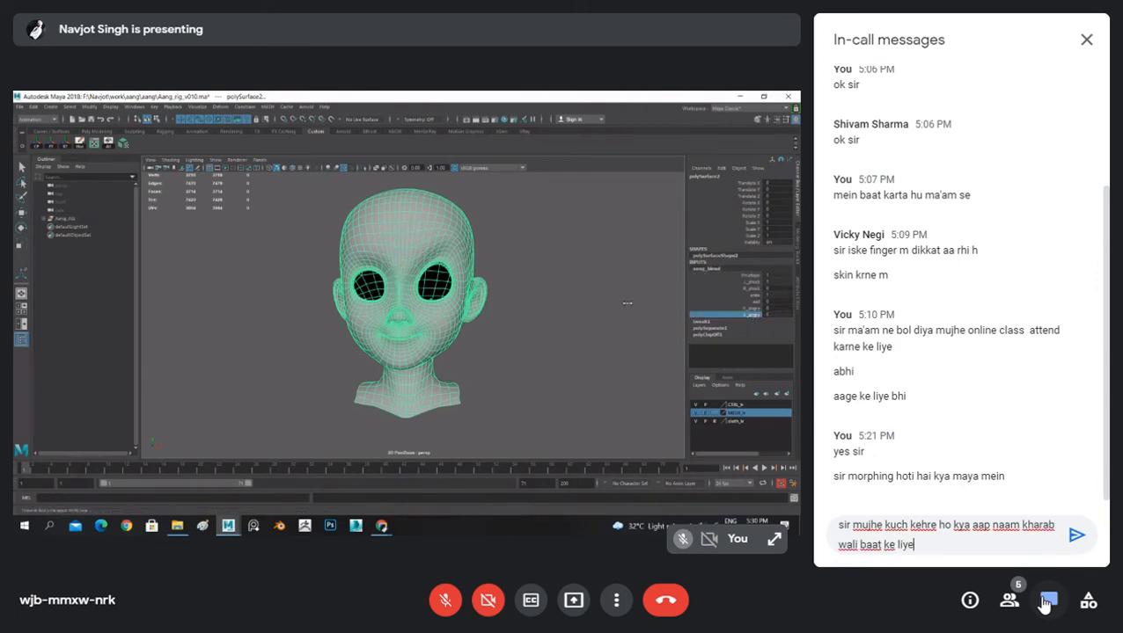
key("Return")
left_click(1087, 39)
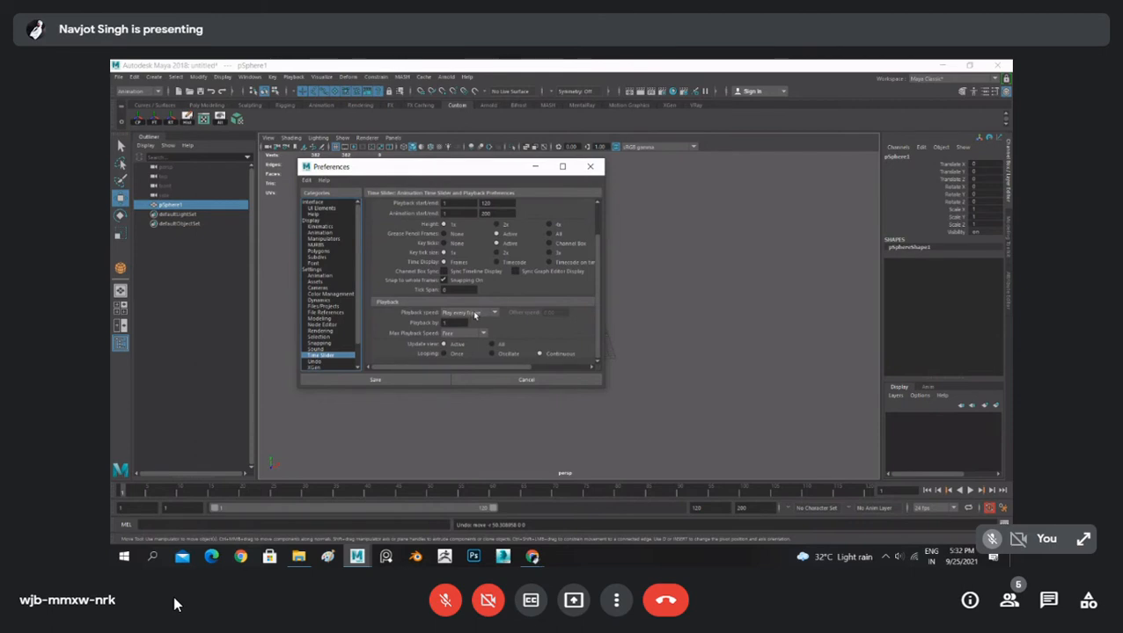
- Try the 24 fps x 1 playback speed in the Time Slider preferences and return to Play every frame
left_click(475, 315)
left_click(467, 336)
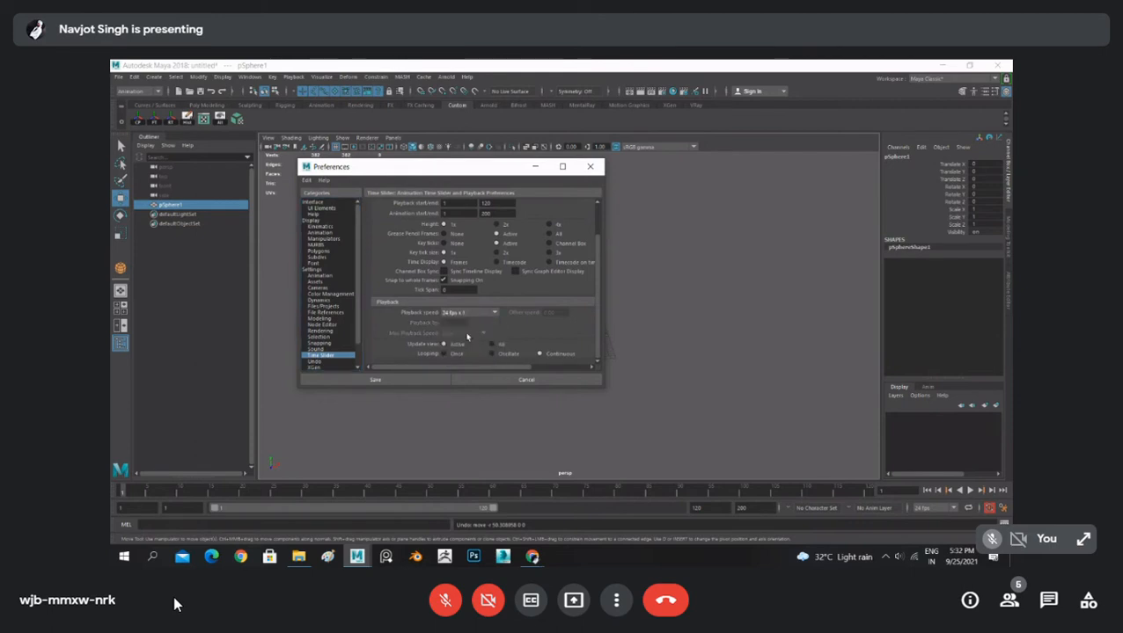
left_click(475, 313)
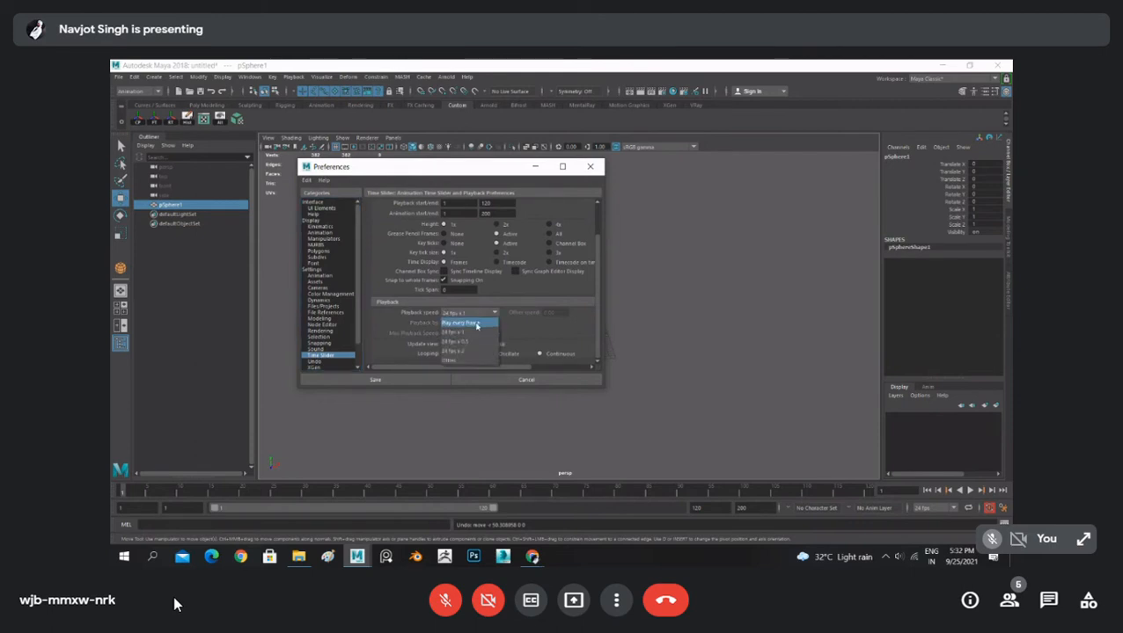
left_click(477, 323)
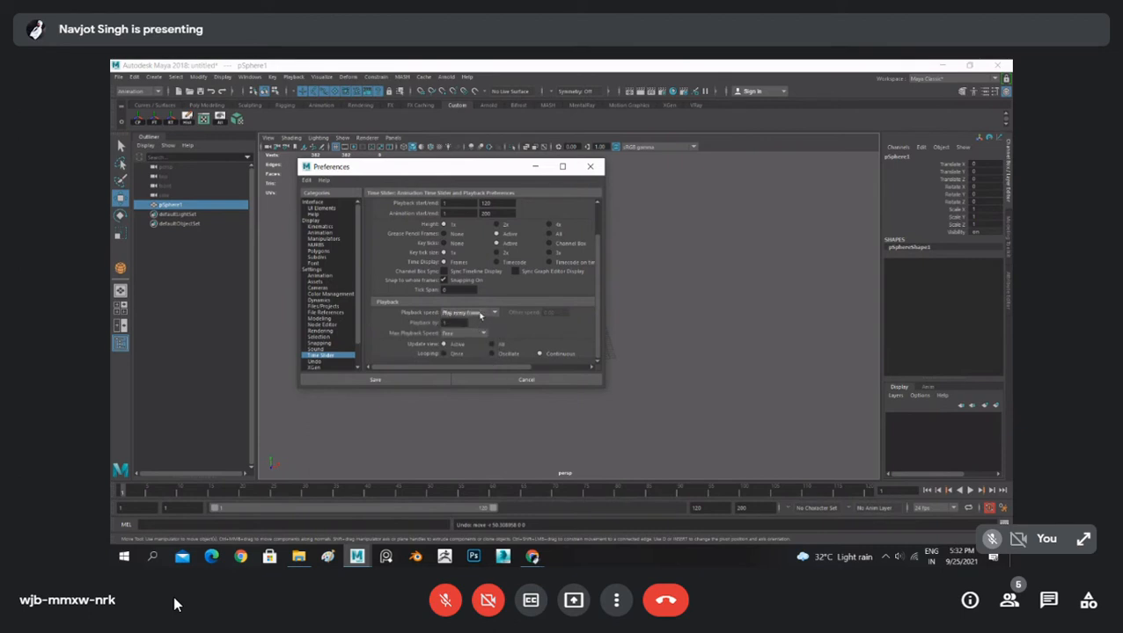
- Set the playback speed to 24 fps x 1, save the preferences and deselect the sphere
left_click(480, 315)
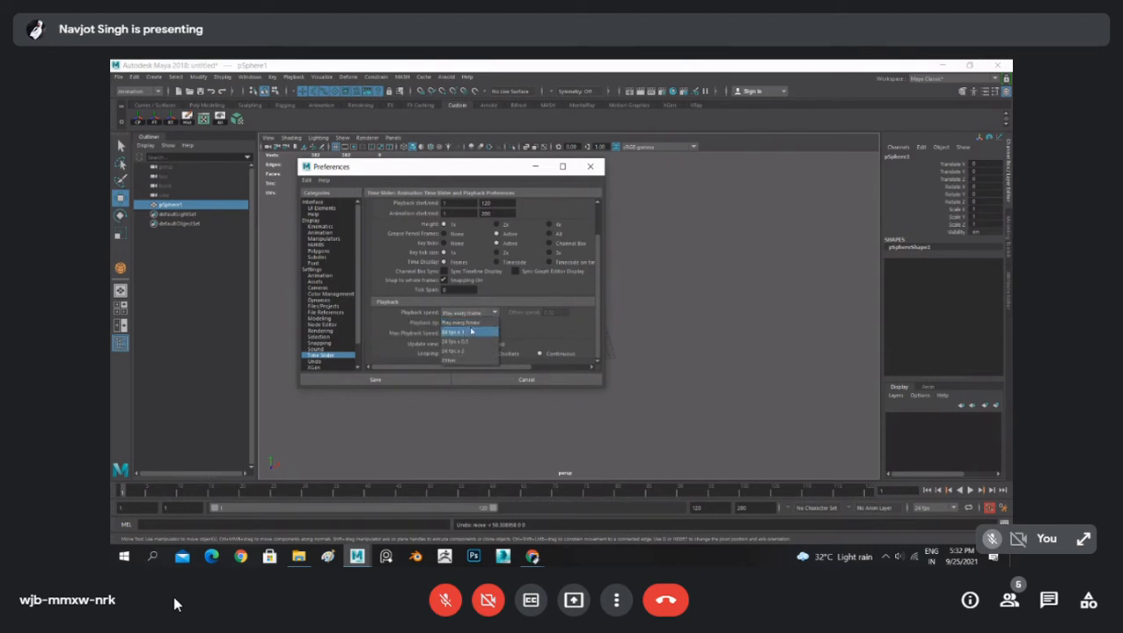
left_click(462, 333)
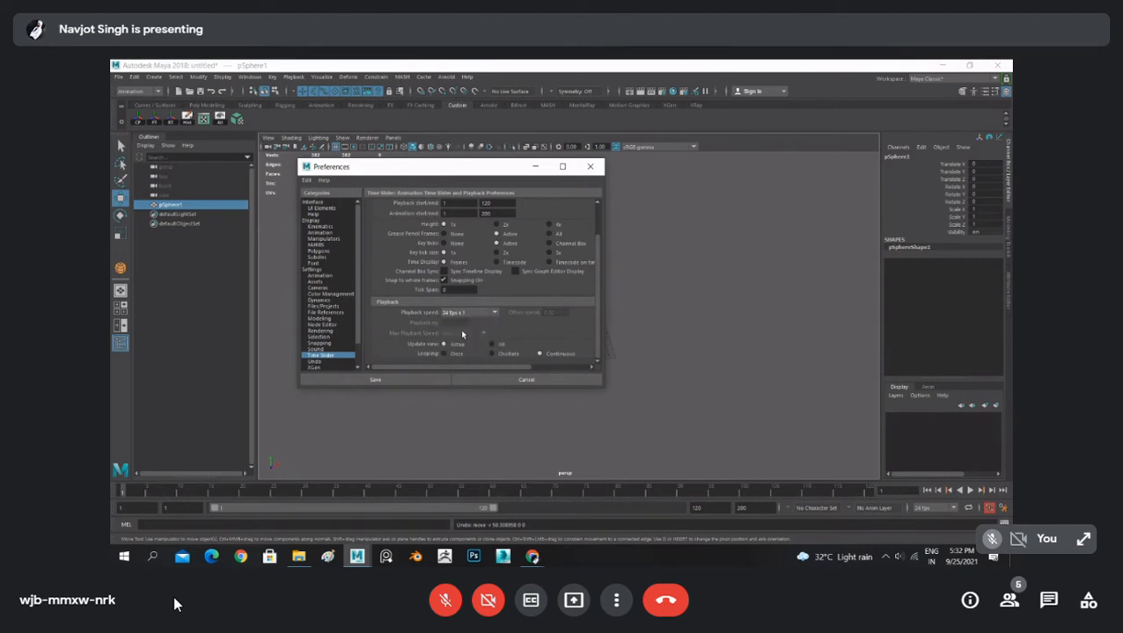
left_click(410, 380)
left_click(559, 281)
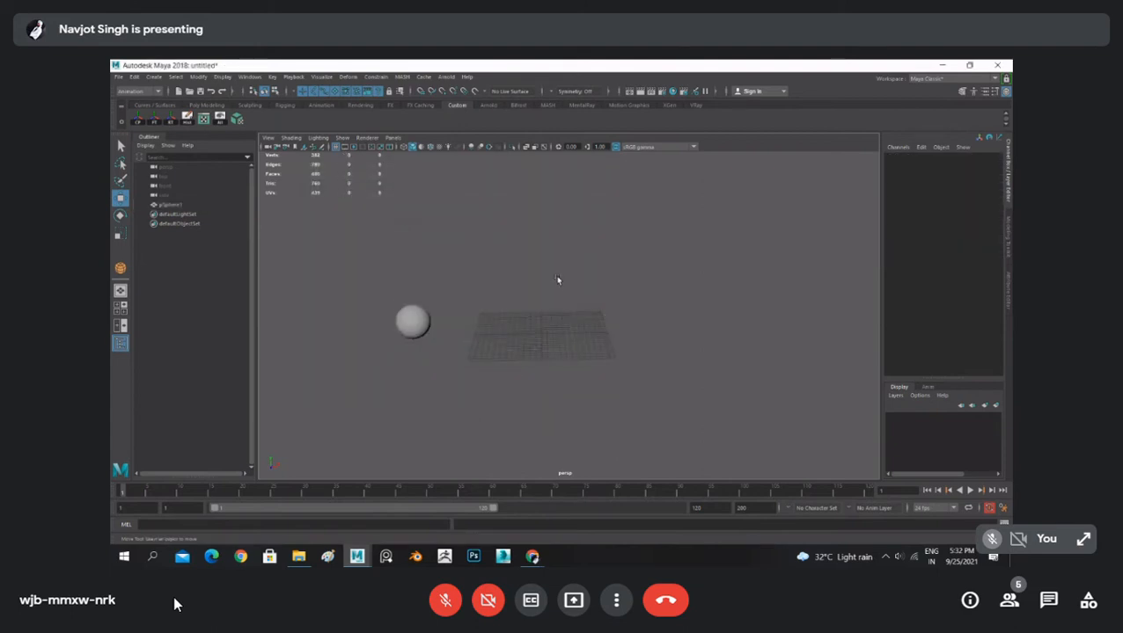
scroll(484, 292, "up", 5)
middle_click_drag(484, 292, 544, 293, "alt")
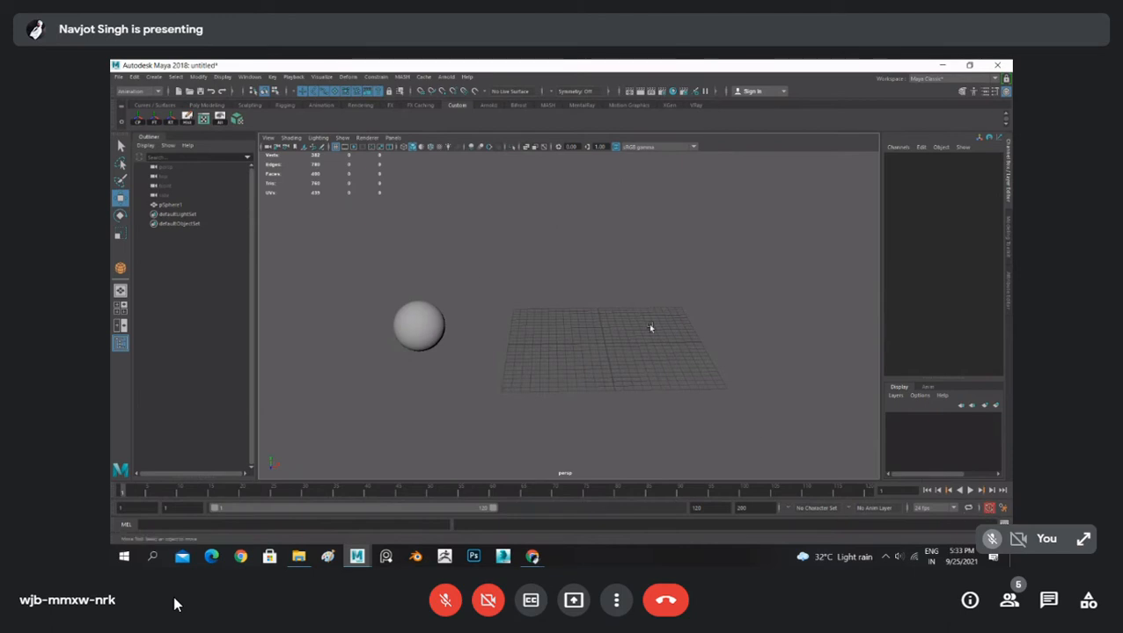
- Key the sphere at frame 1, go to frame 40 and move it about 45 units along X to animate it across the grid
left_click_drag(551, 245, 385, 387)
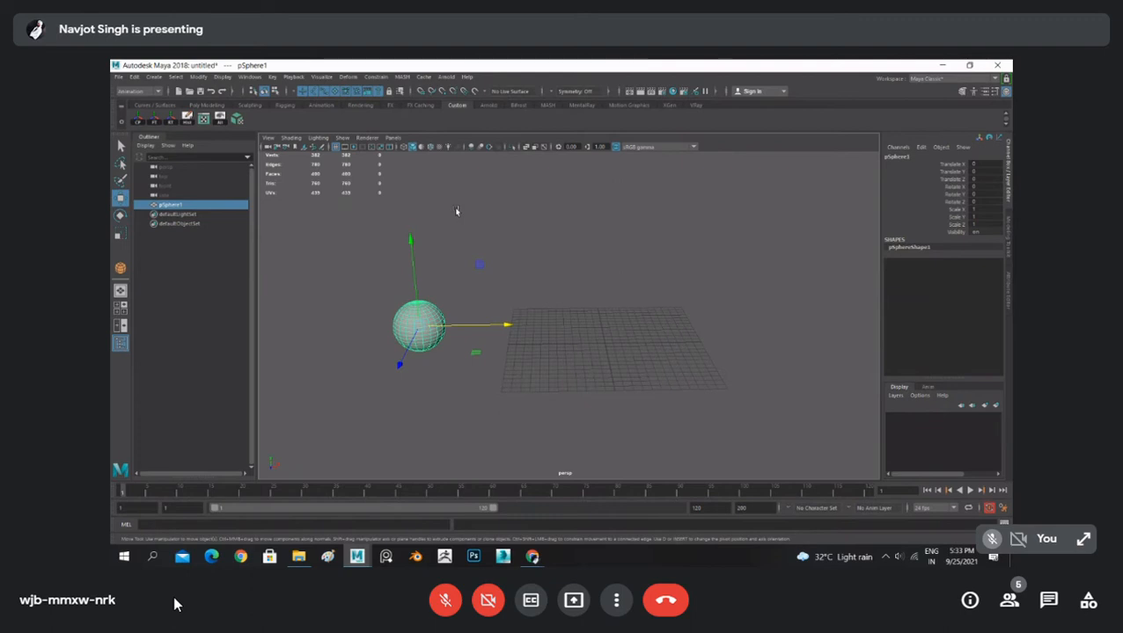
key("s")
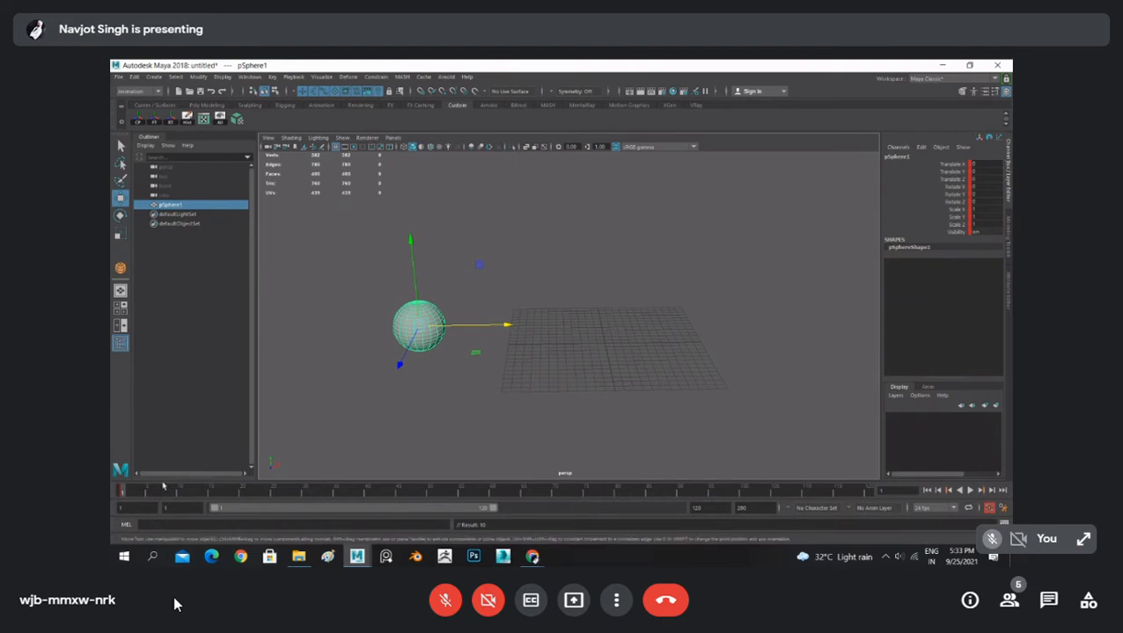
left_click_drag(124, 495, 368, 495)
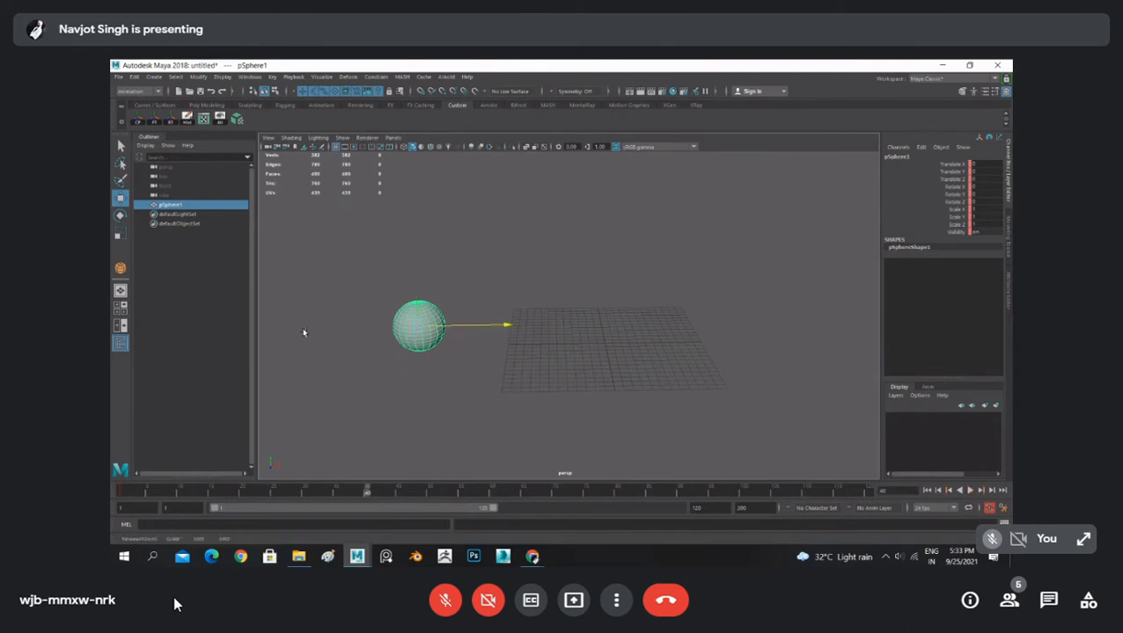
middle_click_drag(304, 328, 675, 377)
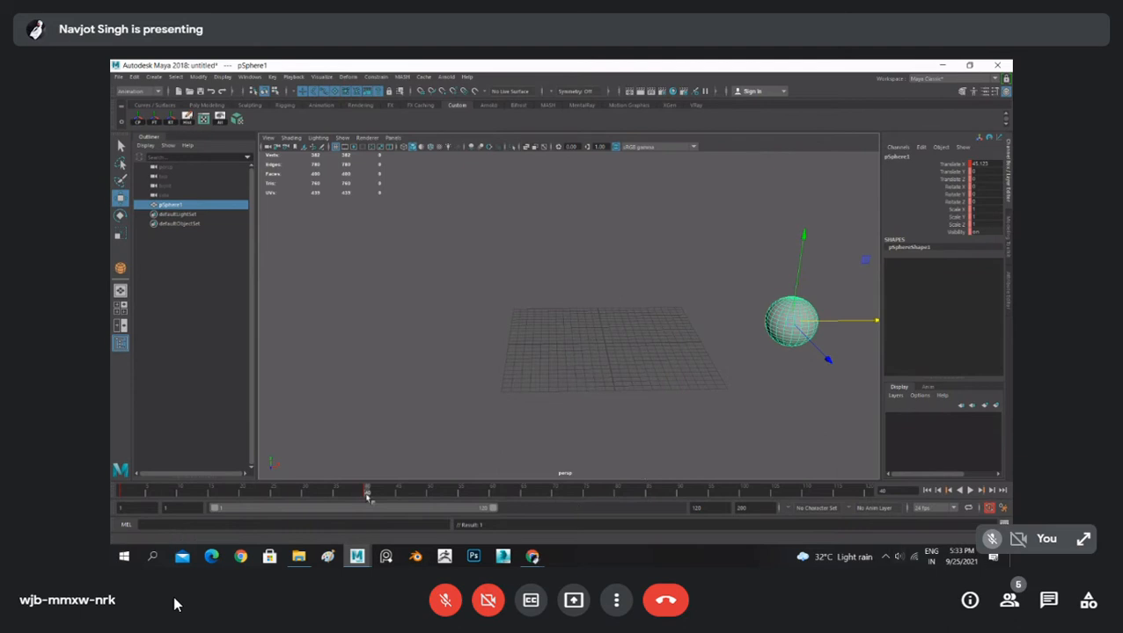
- Play the sphere's animation and set the playback range to end at frame 40
key("alt+v")
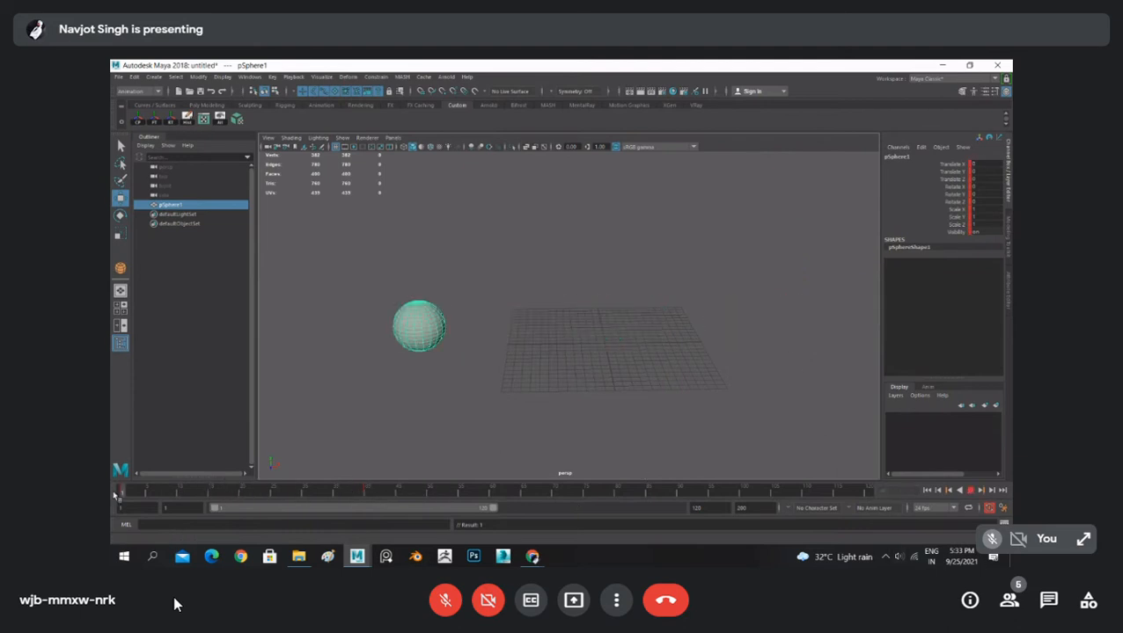
left_click_drag(548, 530, 123, 506)
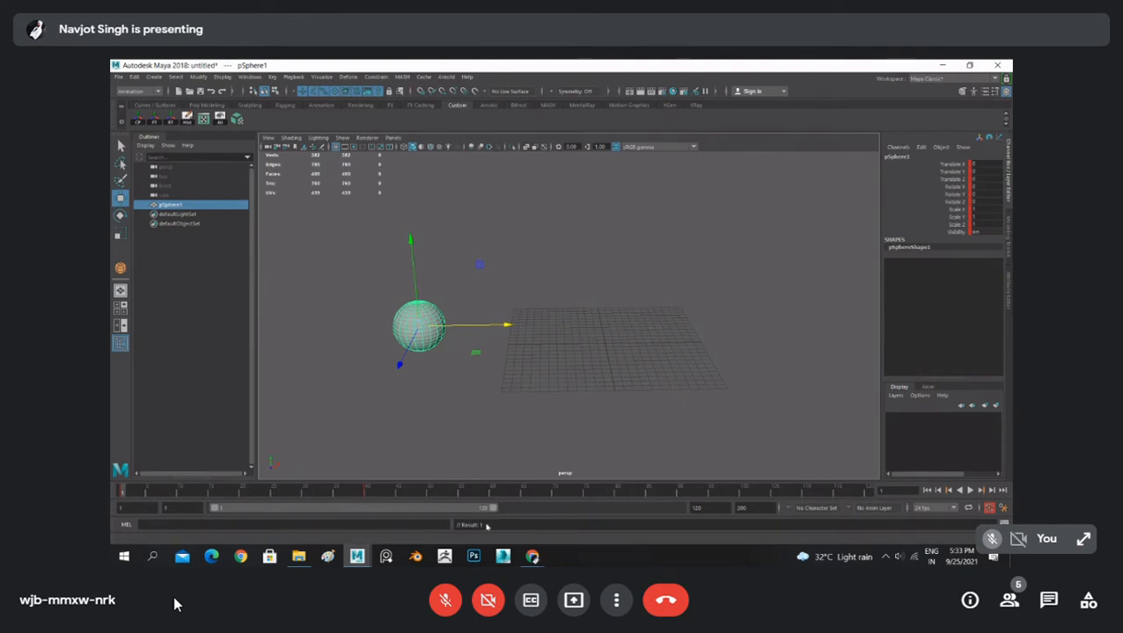
left_click_drag(718, 511, 291, 519)
type("40")
key("Return")
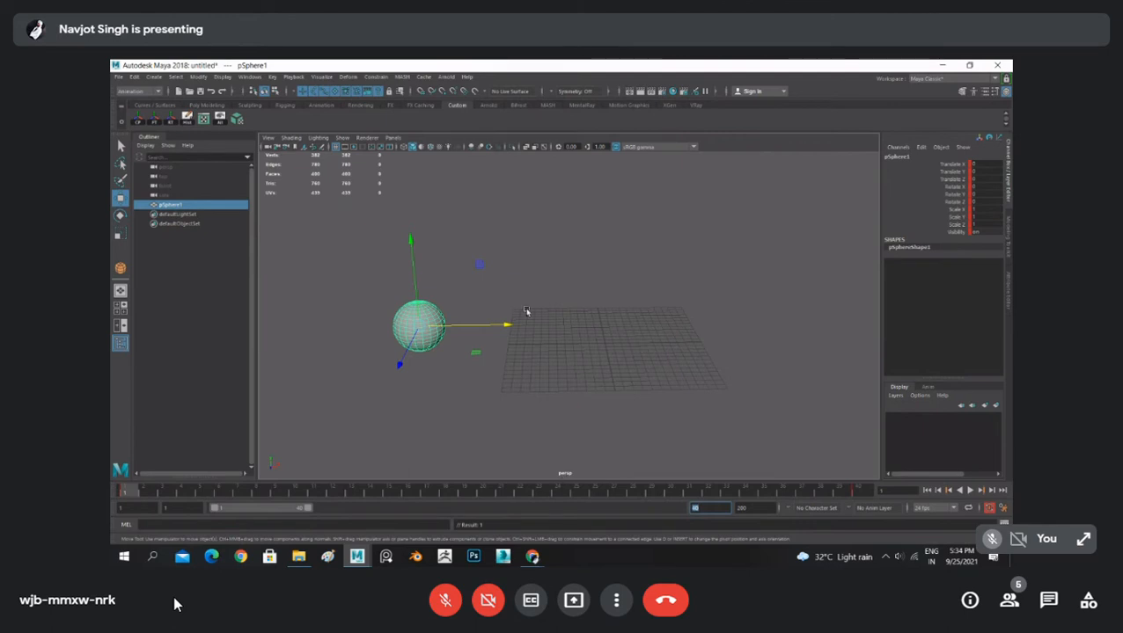
- Deselect the sphere, switch to the front view and play its animation there
left_click(559, 260)
key("space")
left_click_drag(552, 257, 547, 282)
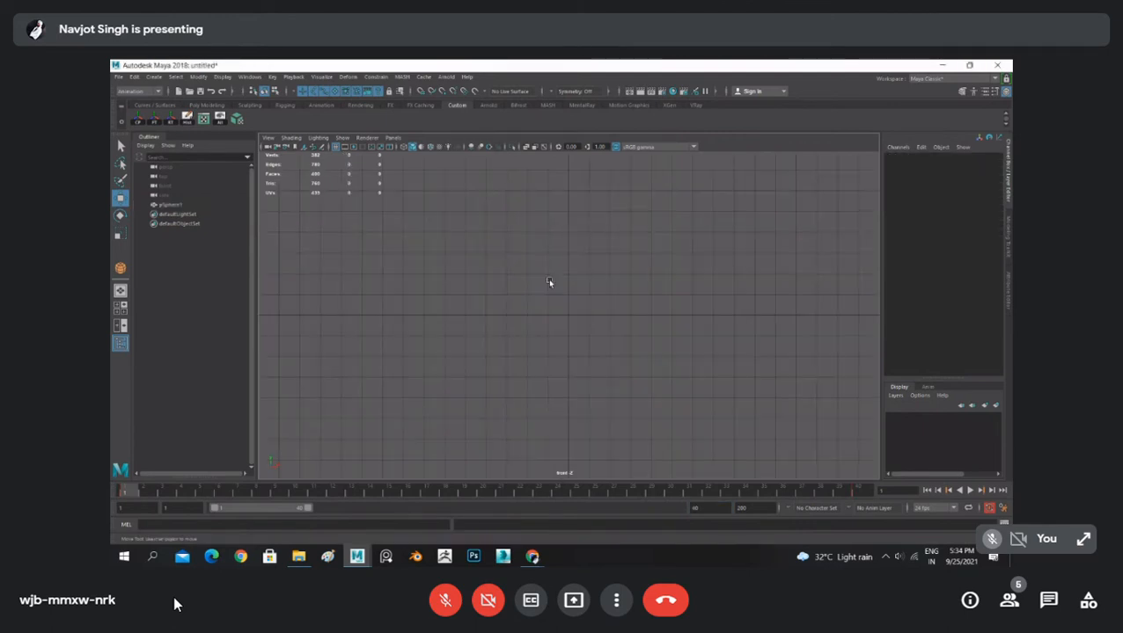
scroll(571, 306, "down", 7)
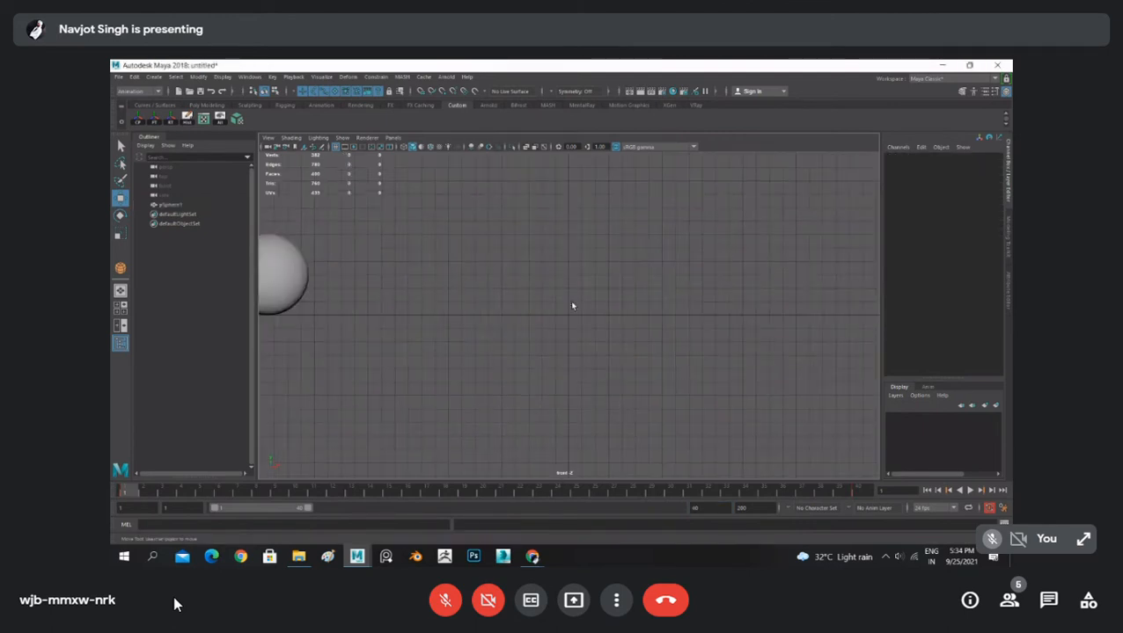
left_click(970, 491)
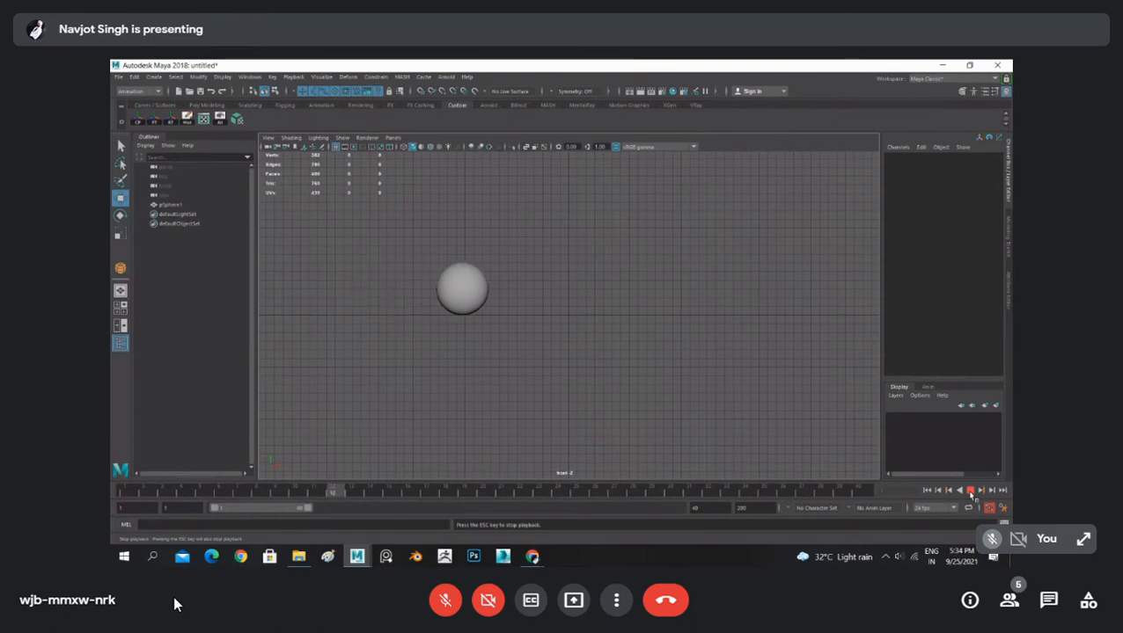
left_click(969, 491)
- Try the Play every frame playback speed and play the sphere's animation from the first frame
left_click(1003, 509)
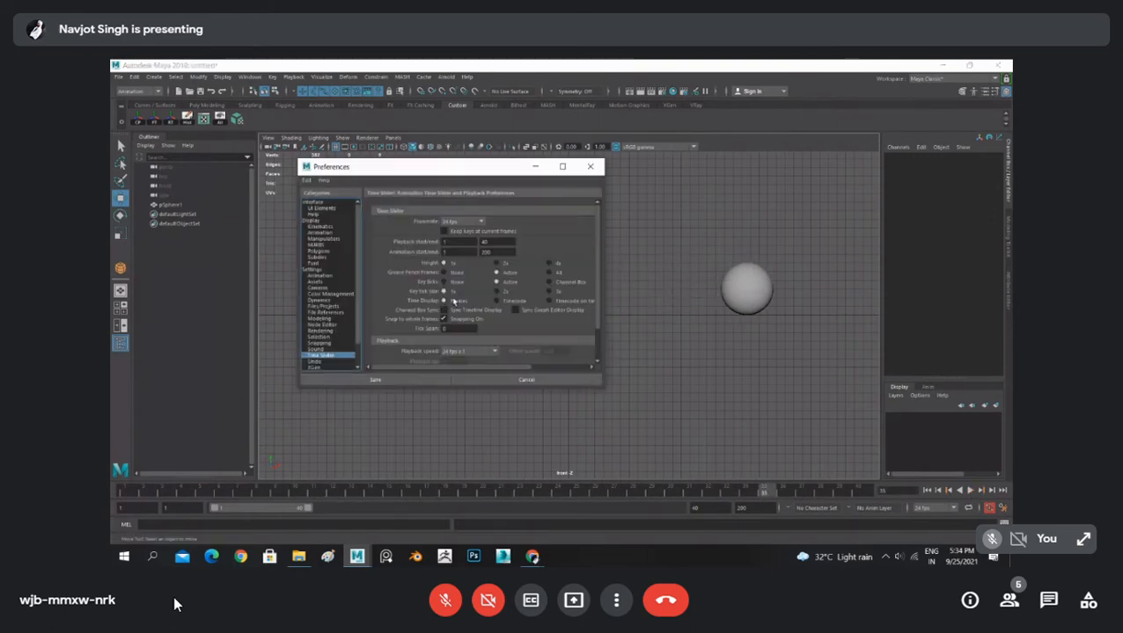
left_click(447, 352)
left_click(462, 360)
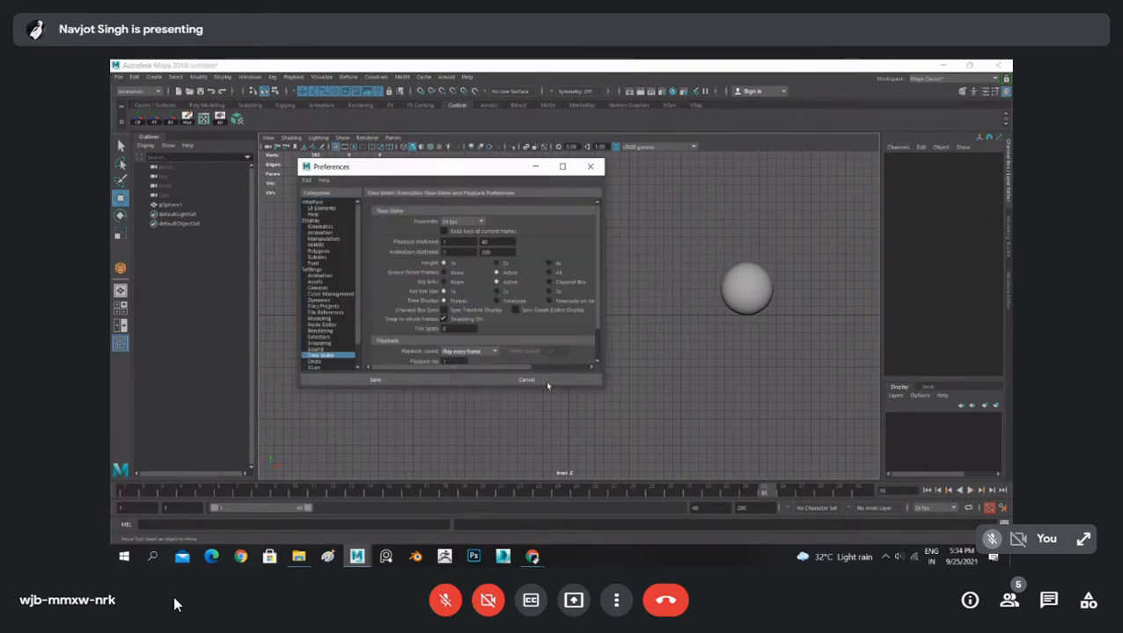
left_click(927, 491)
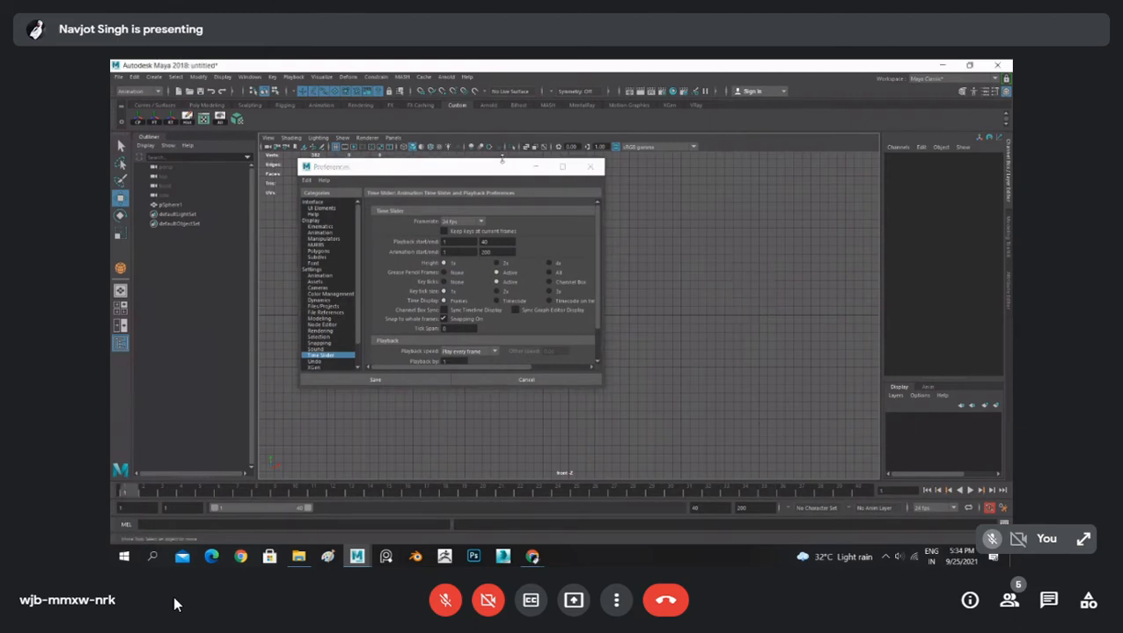
left_click(535, 166)
left_click(970, 491)
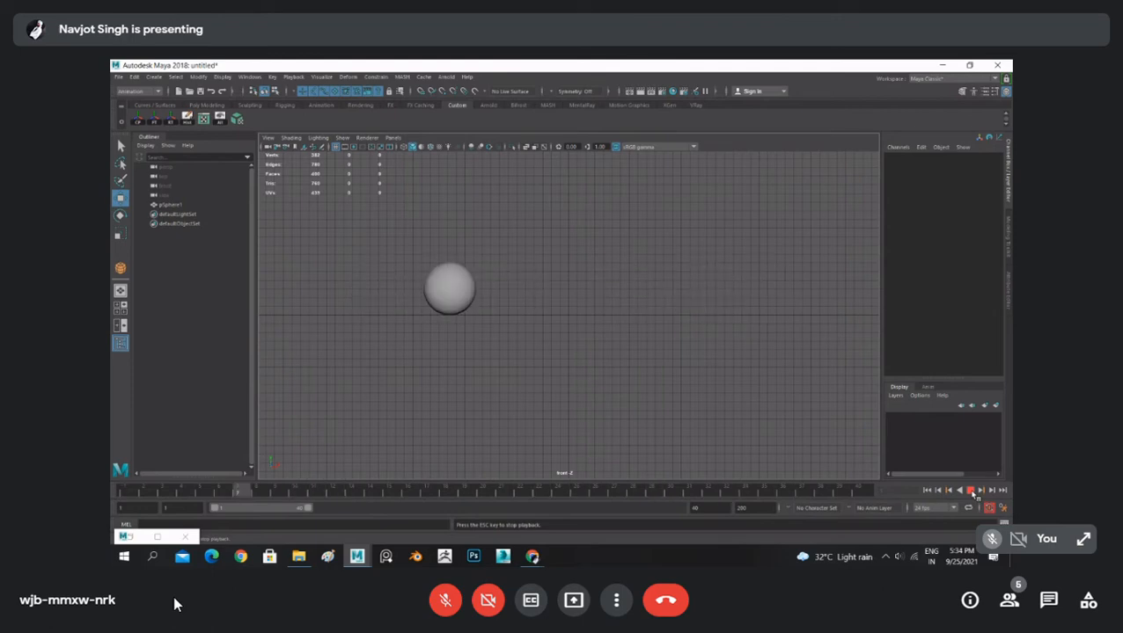
left_click(970, 491)
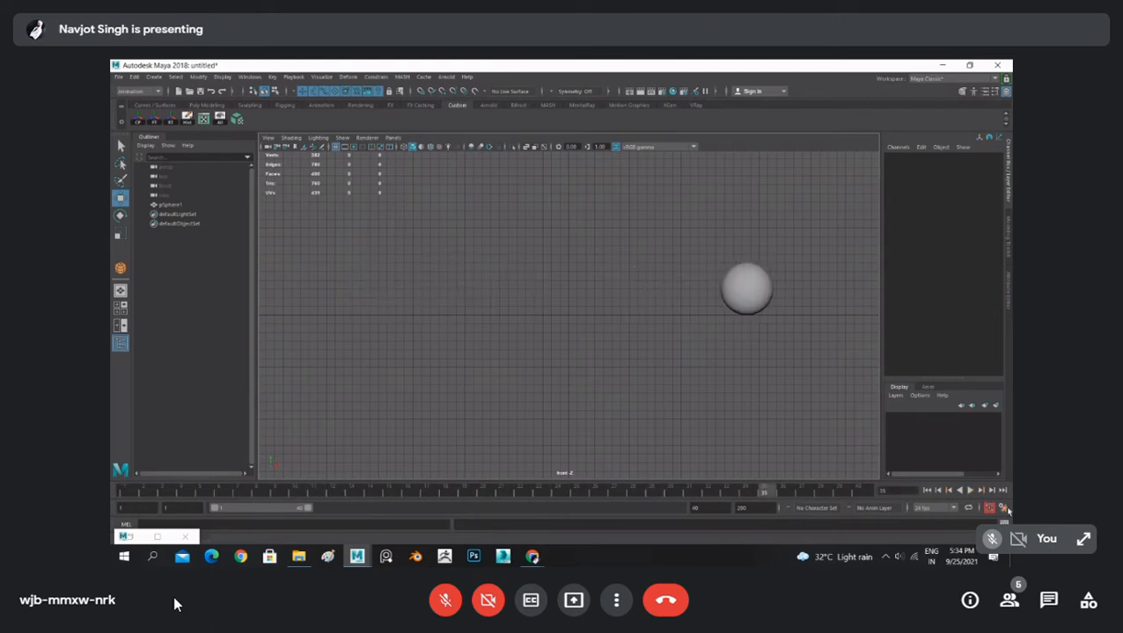
- Set the playback speed to 24 fps x 1, save the preferences, play the animation and return to frame 1
left_click(1003, 509)
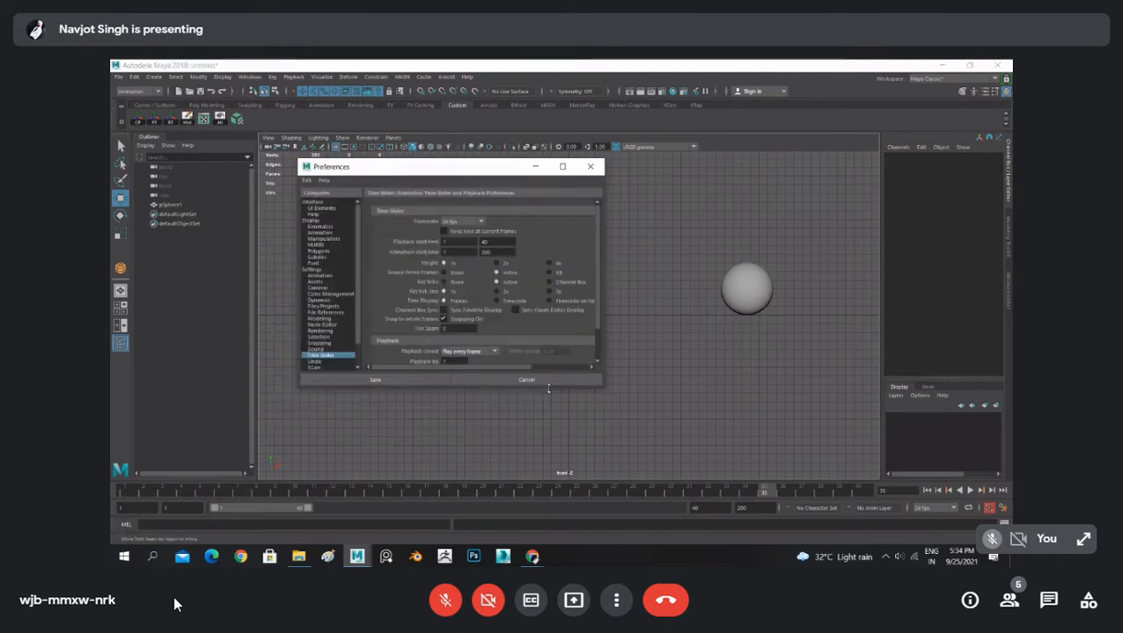
left_click(462, 352)
left_click(462, 362)
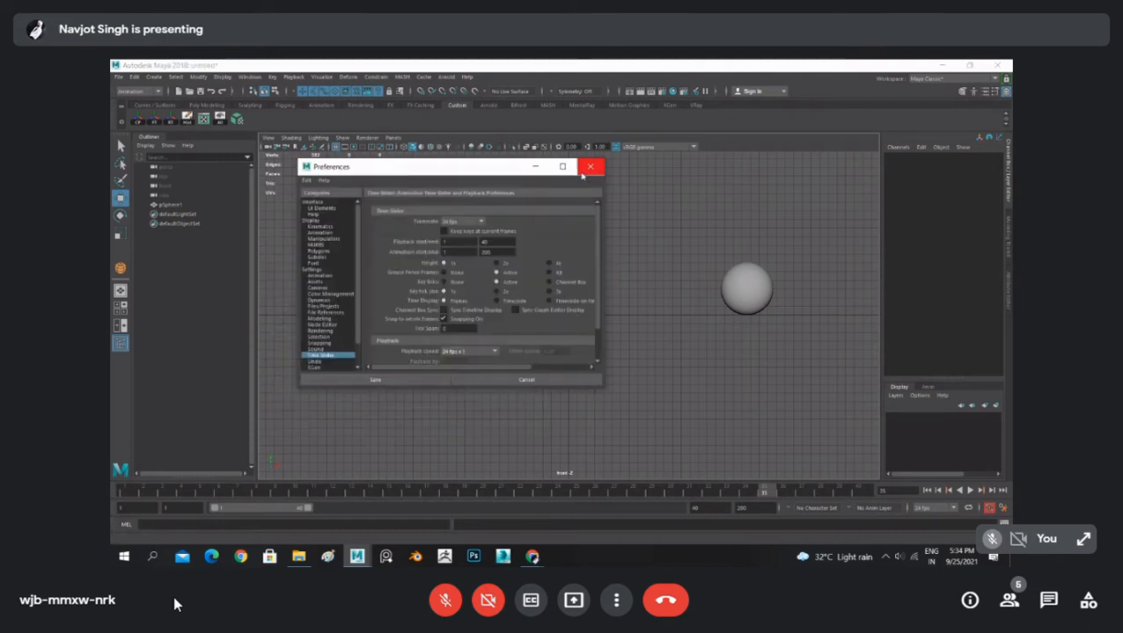
left_click(376, 380)
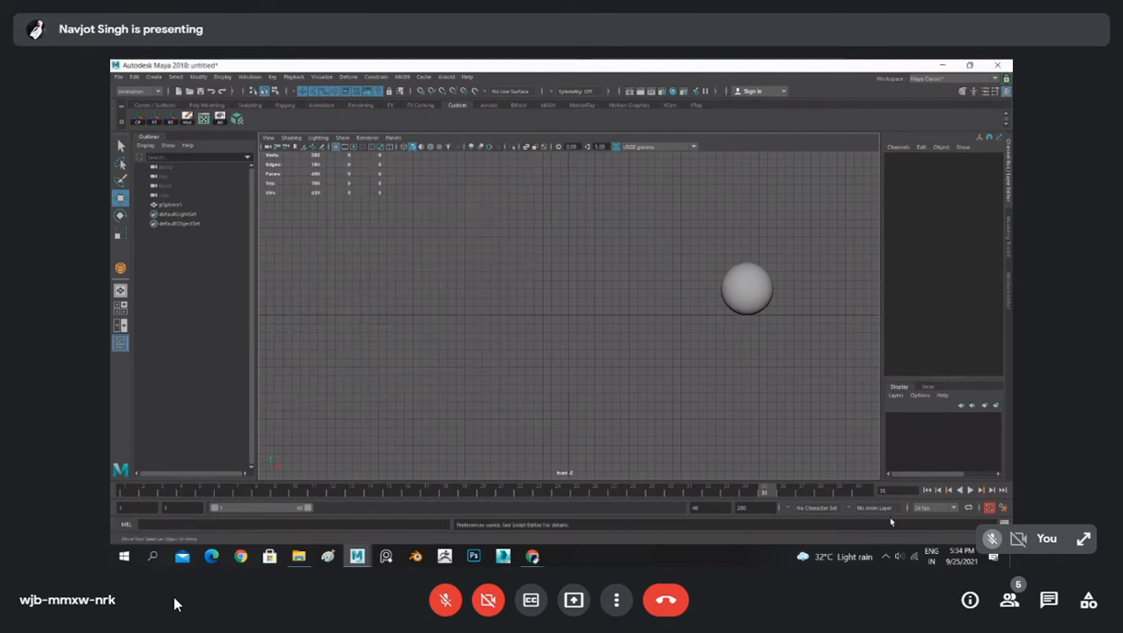
left_click(969, 491)
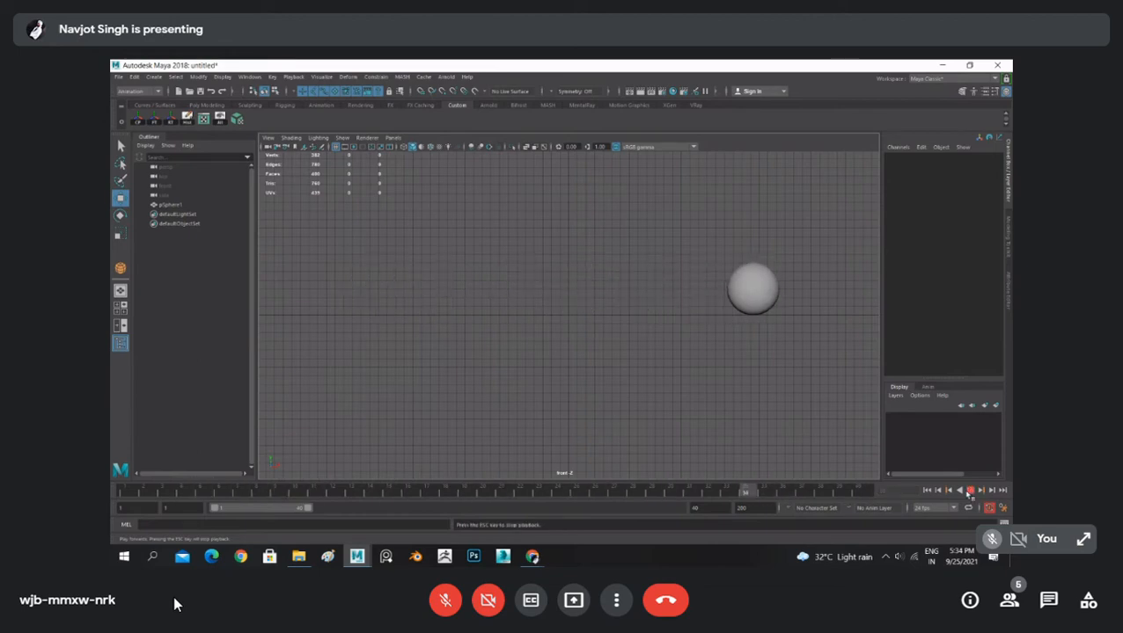
left_click(969, 491)
left_click(926, 490)
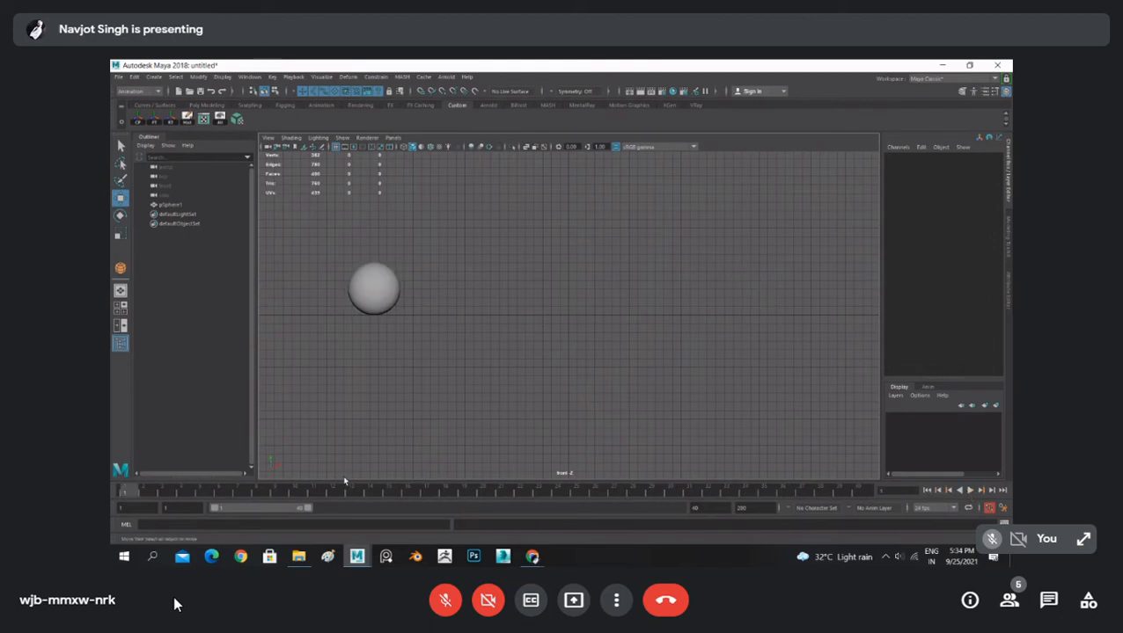
- Select the sphere and scale it up uniformly to about 2.4 at frame 20
left_click(358, 295)
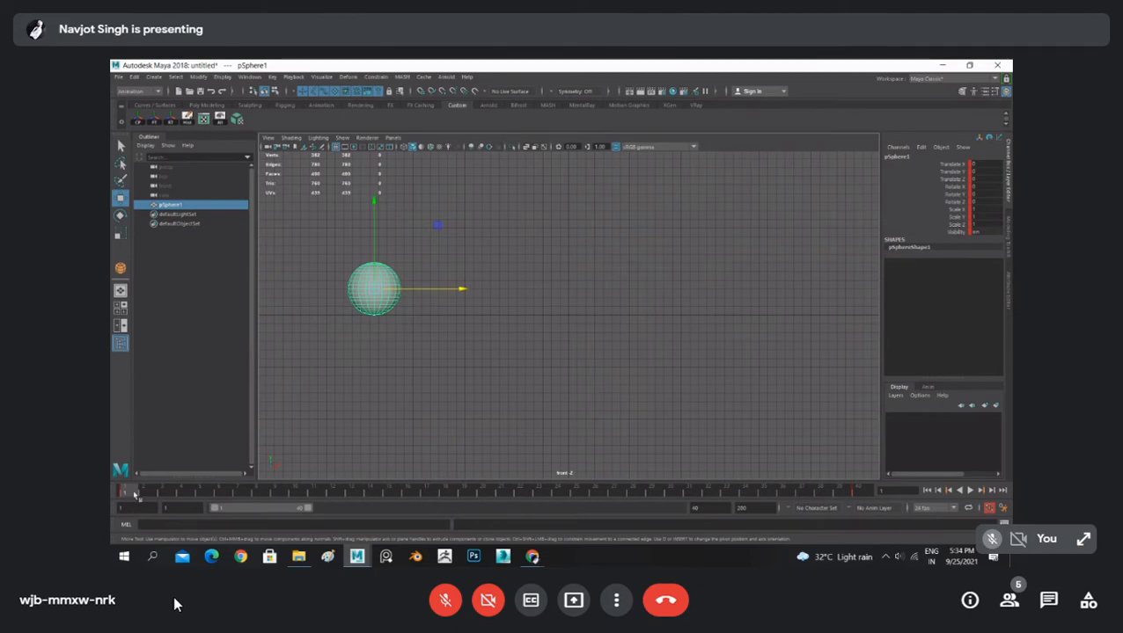
left_click_drag(134, 495, 489, 486)
key("r")
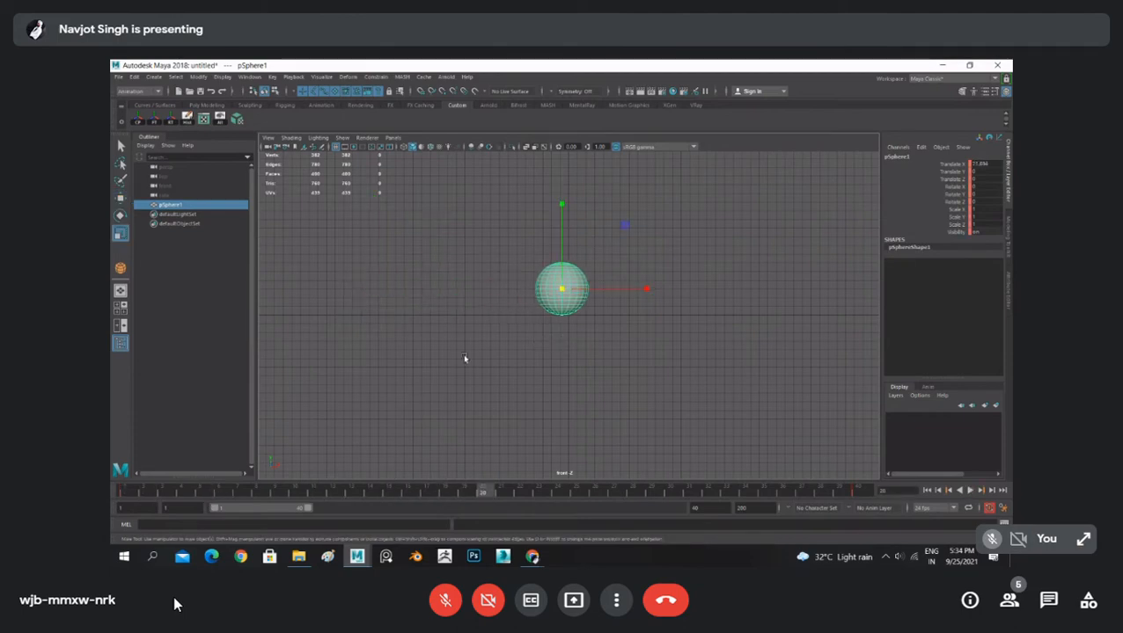
middle_click_drag(462, 354, 483, 387)
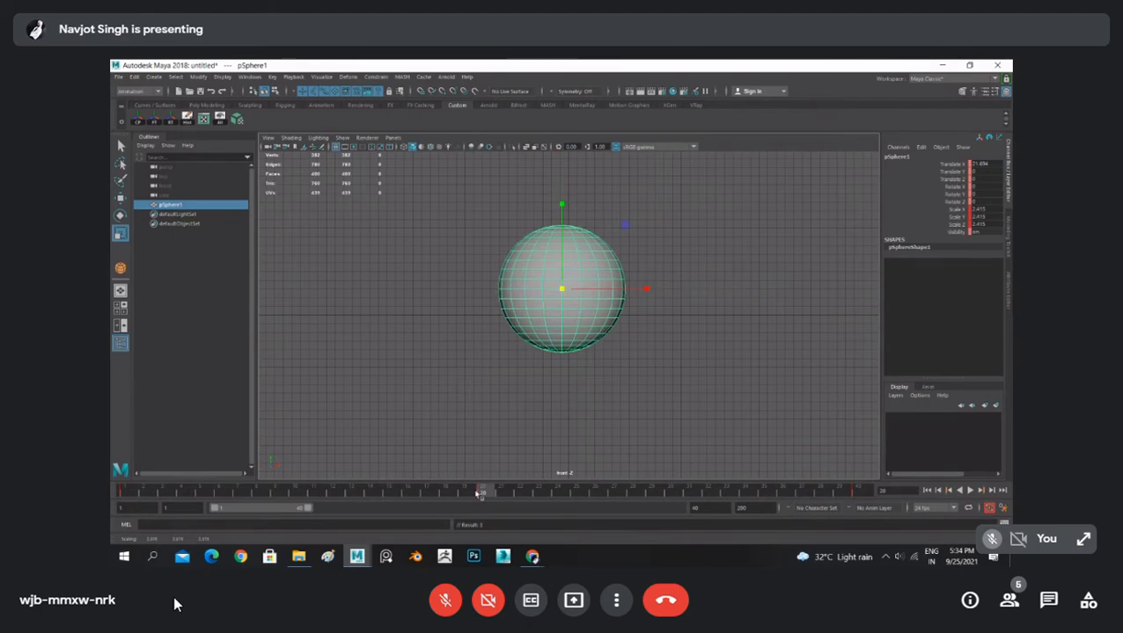
- At frame 40, set the sphere's Scale X, Y and Z to 1
left_click_drag(487, 493, 871, 508)
key("w")
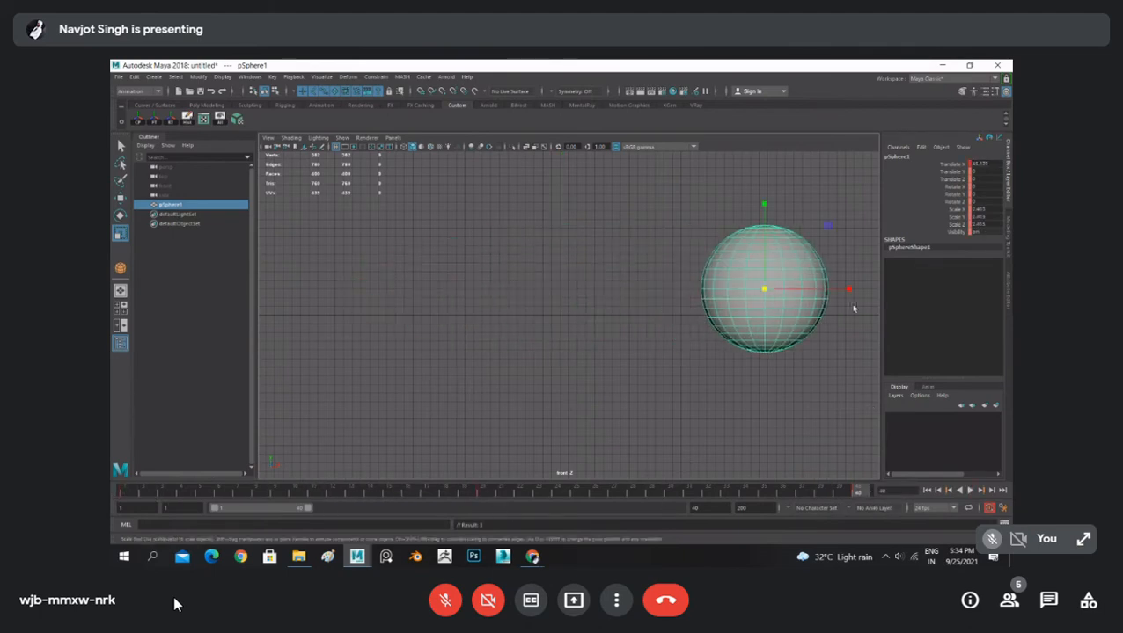
left_click_drag(964, 212, 966, 233)
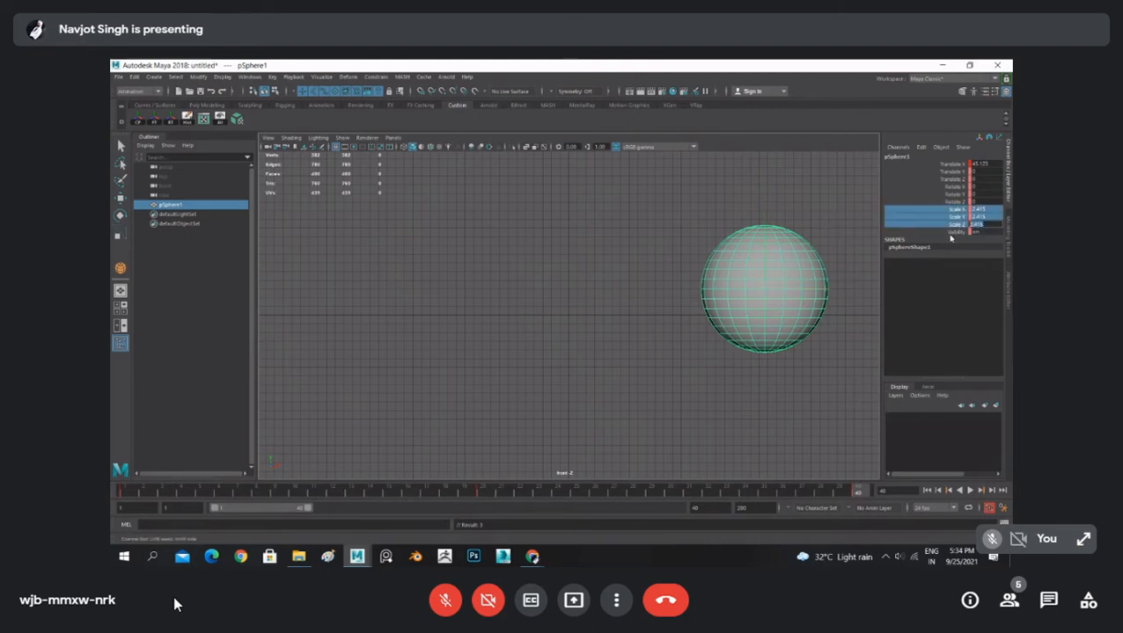
key("Return")
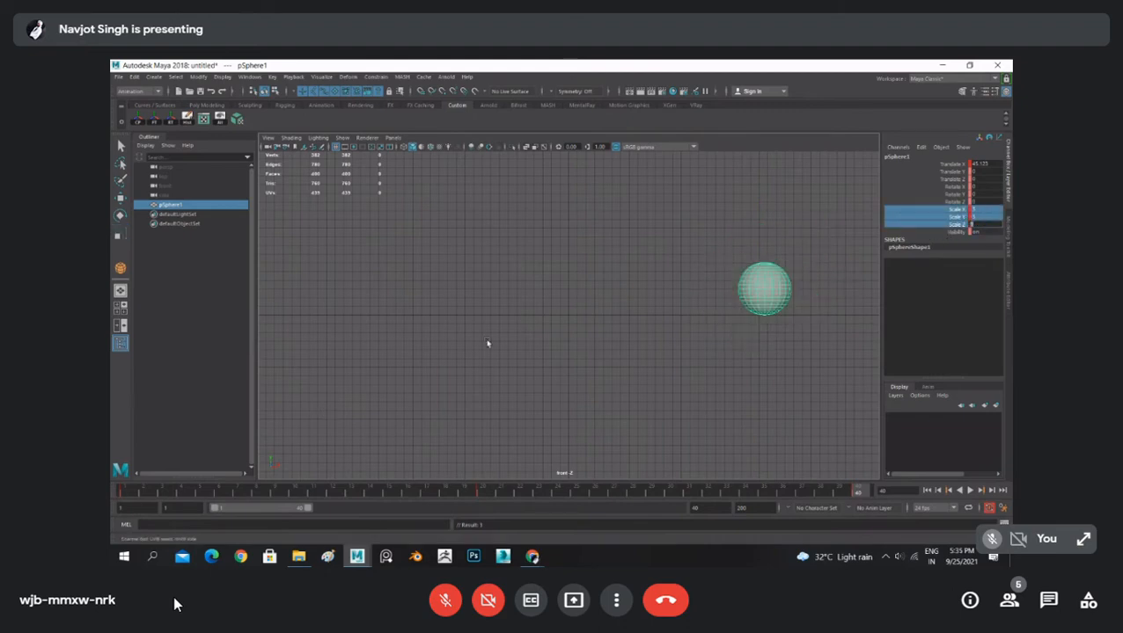
- Deselect the sphere and play back its moving and scaling animation in the front view
key("r")
left_click(571, 296)
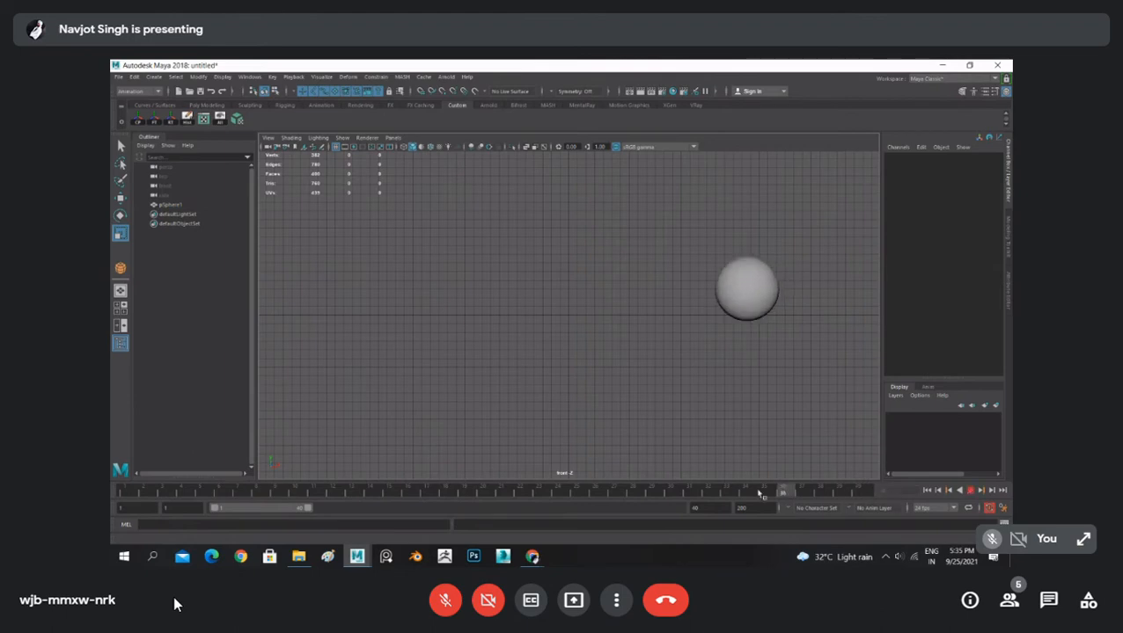
left_click(970, 490)
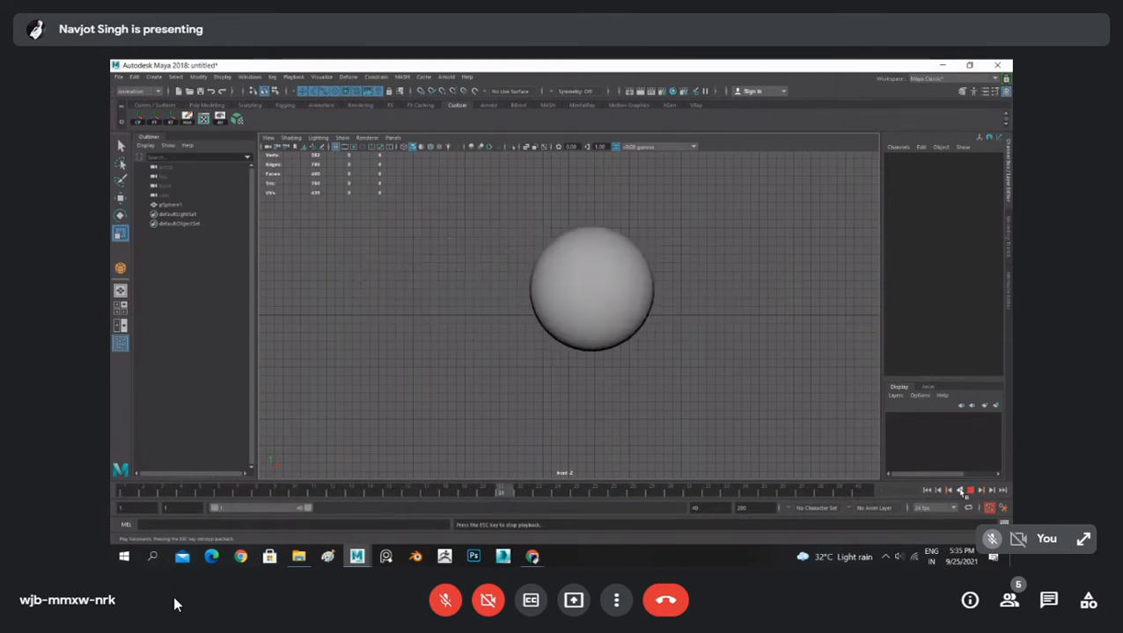
key("space")
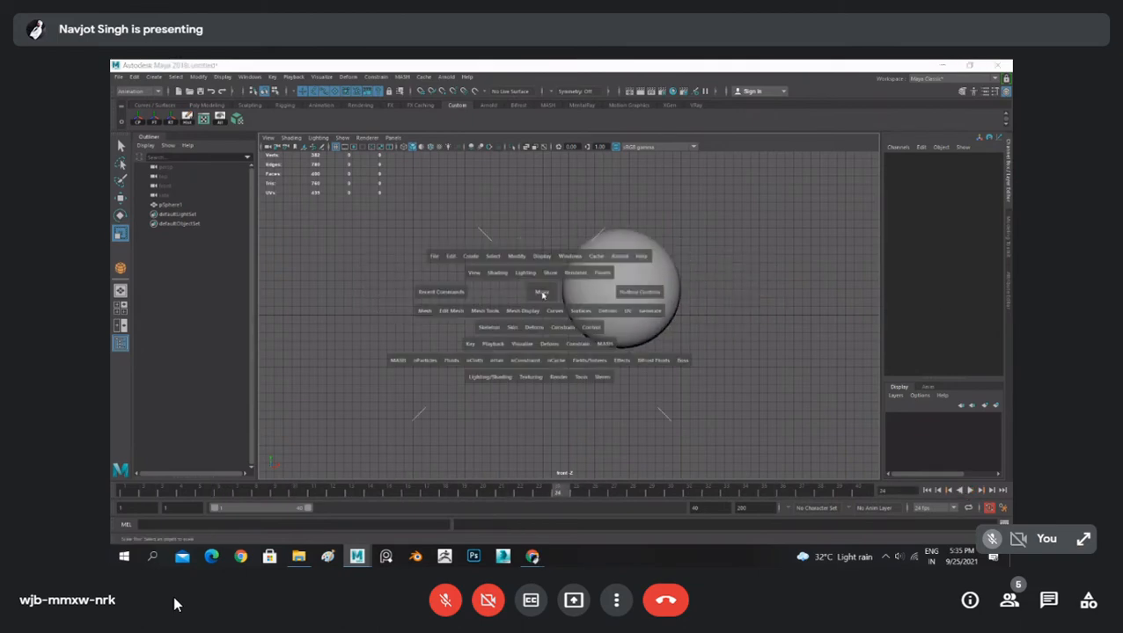
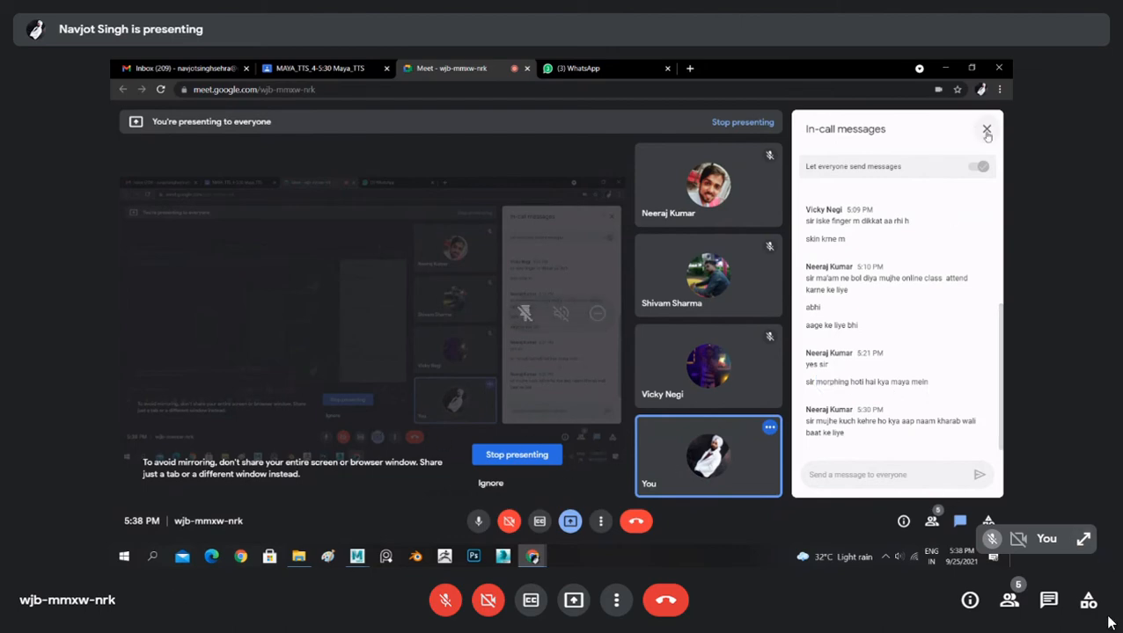
- Send the in-call message "ok sir" in Google Meet and close the chat
left_click(1048, 601)
type("ok")
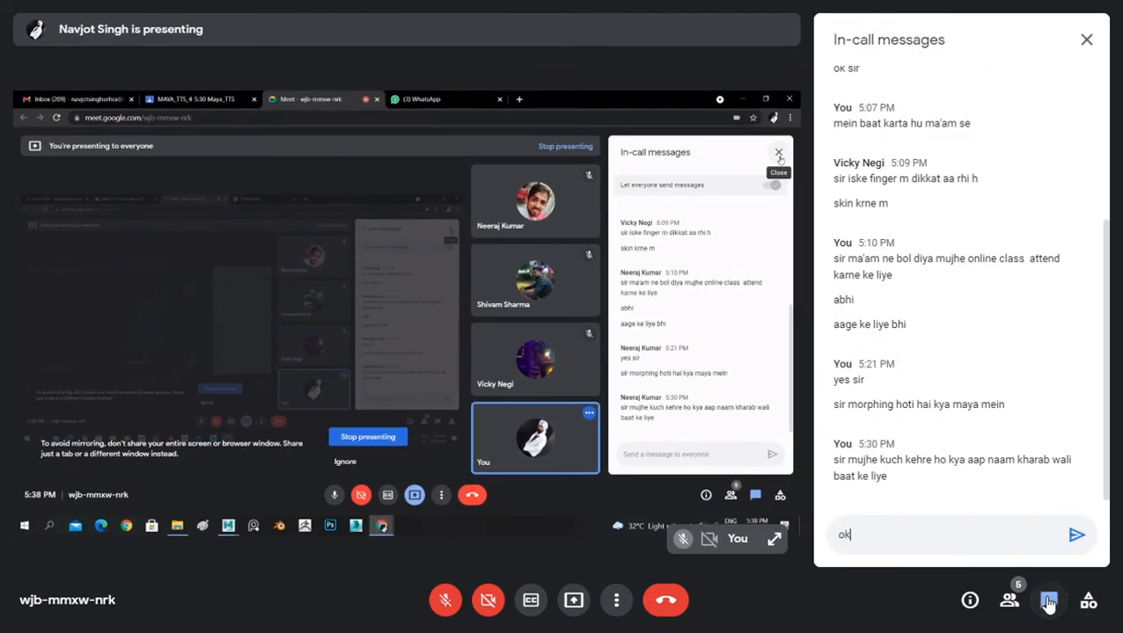
type(" sir")
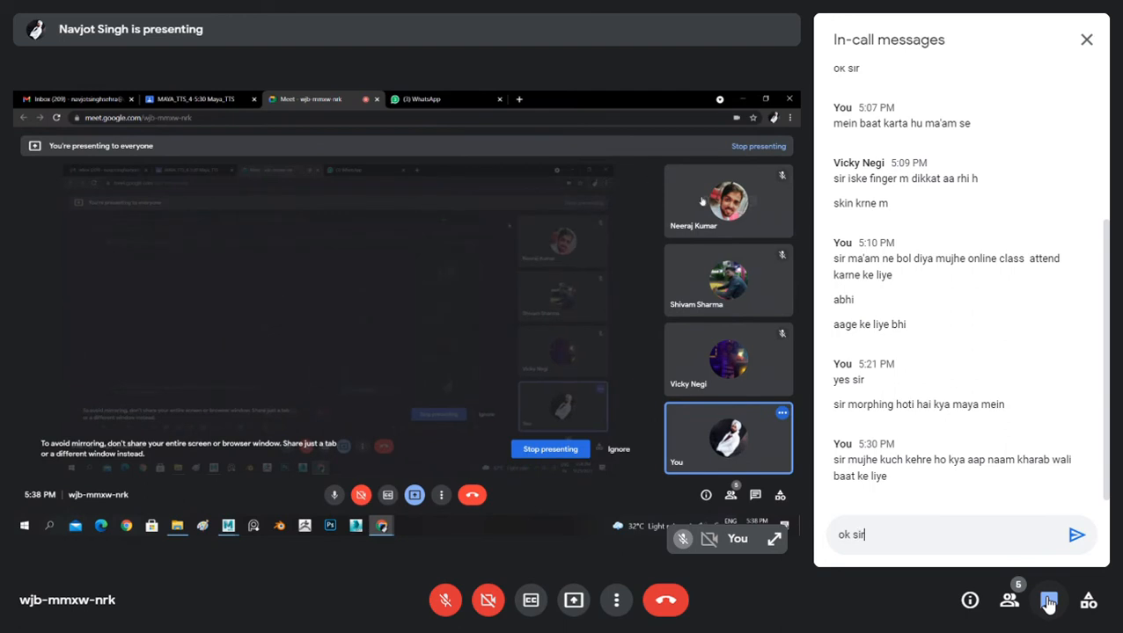
key("Return")
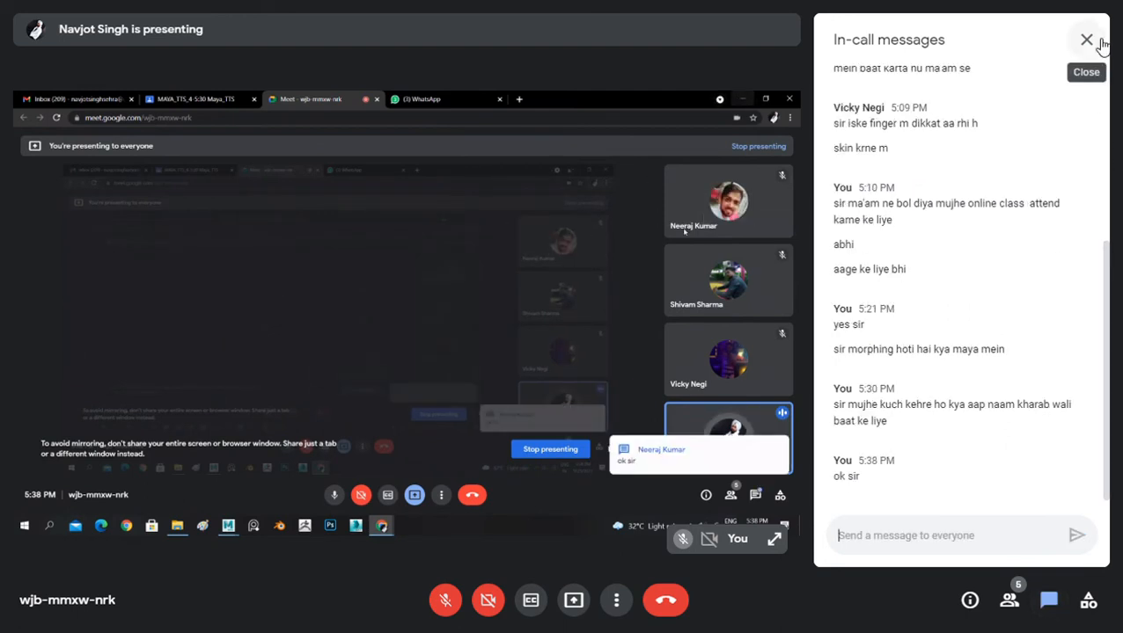
left_click(1087, 40)
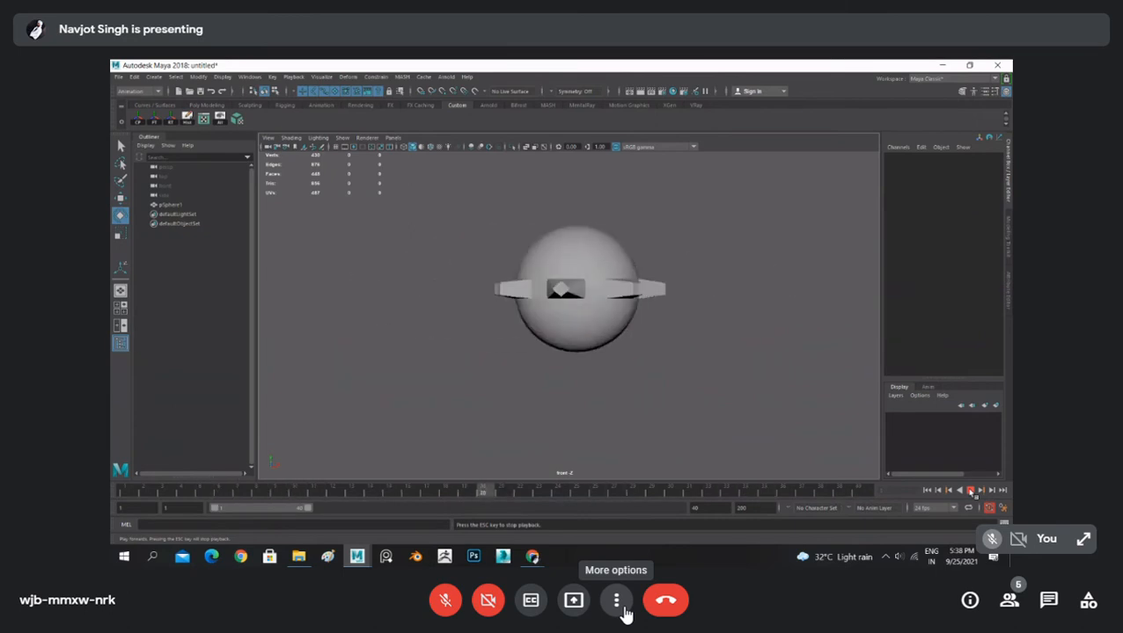
- Try to unmute the microphone in the Google Meet call and dismiss the blocked-access dialog
left_click(450, 602)
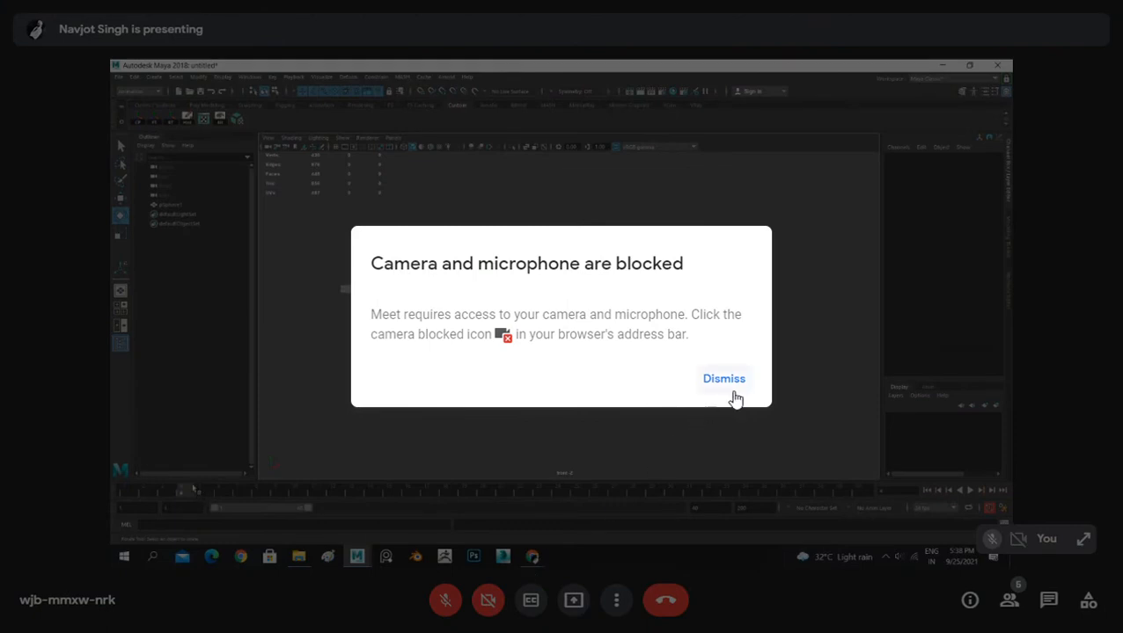
left_click(742, 386)
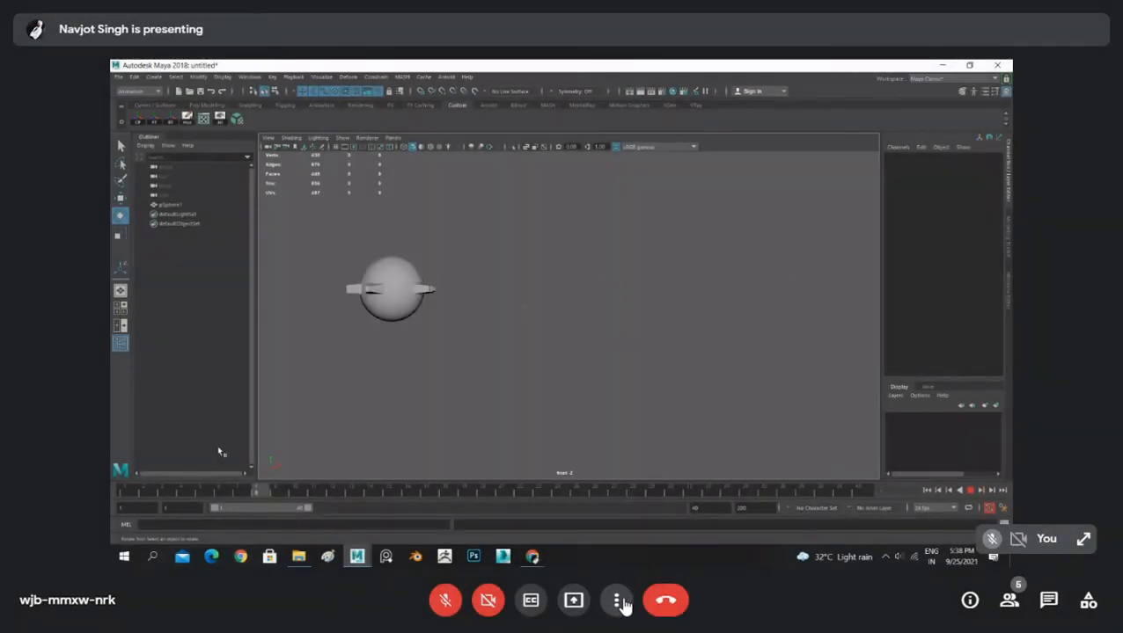
left_click(619, 602)
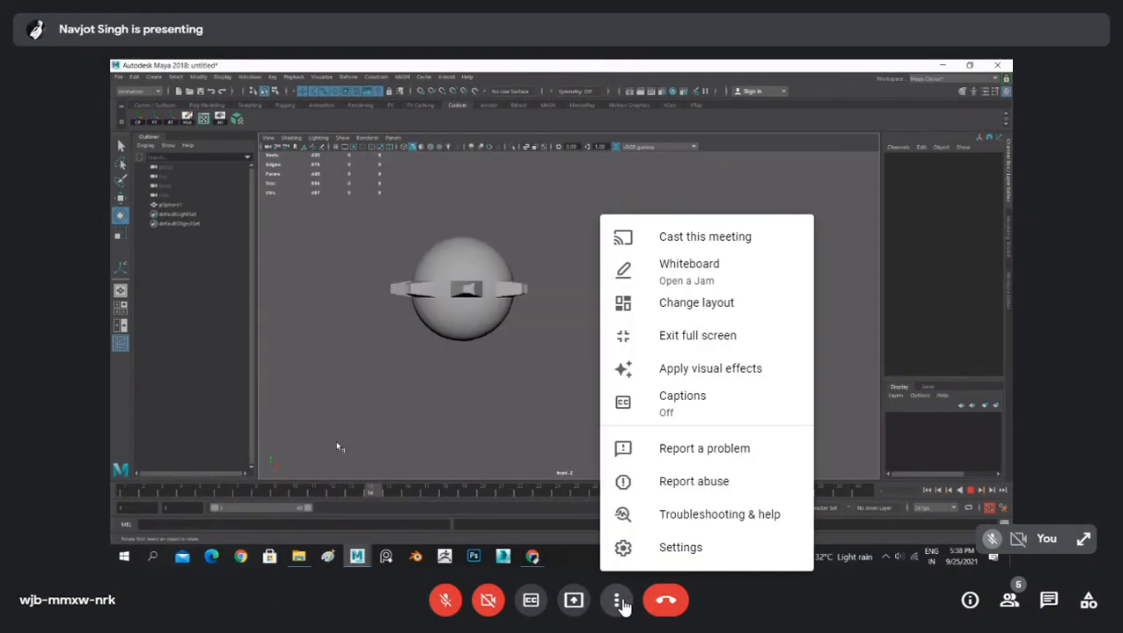
left_click(619, 602)
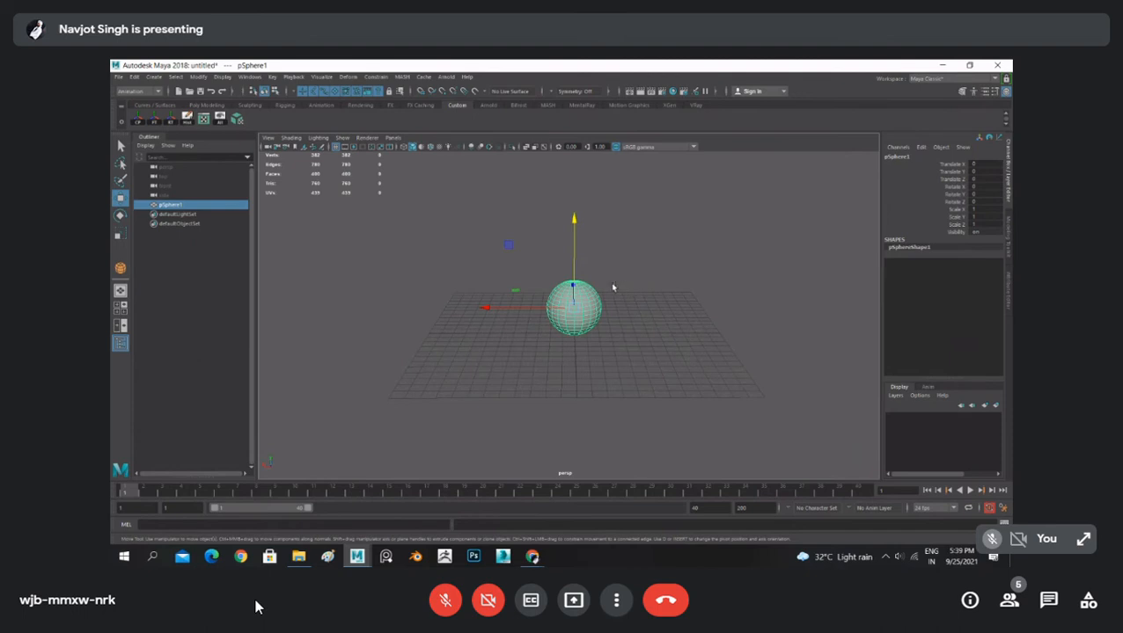
- Apply a nonlinear Squash deformer to the sphere
key("r")
mouse_move(571, 232)
left_mouse_down()
mouse_move(574, 308)
mouse_move(577, 132)
mouse_move(581, 233)
left_mouse_up()
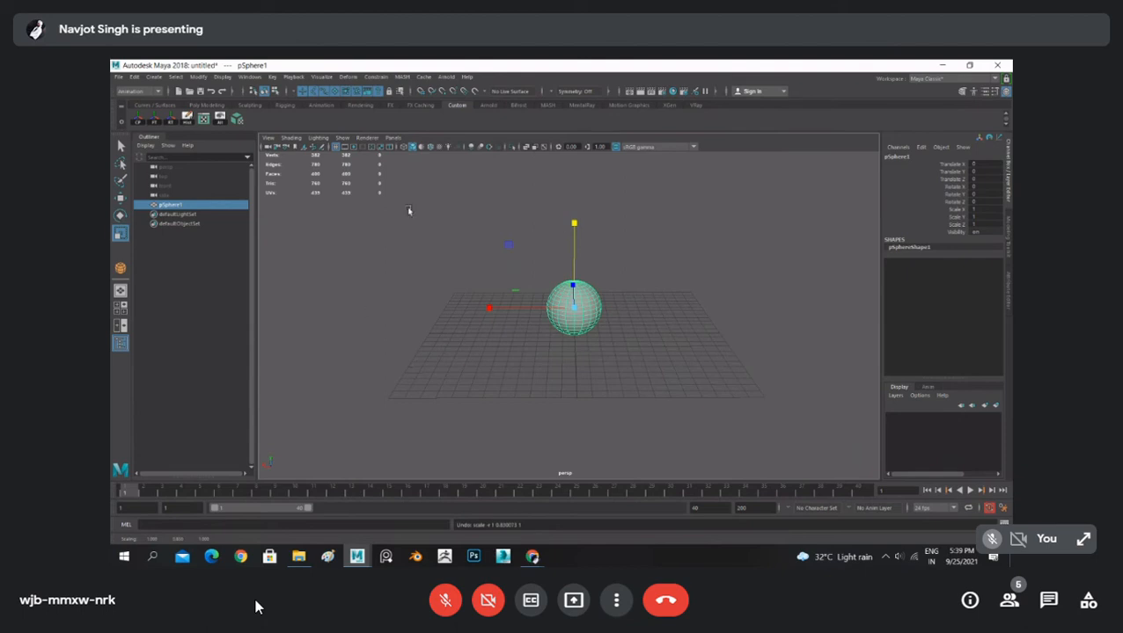
left_click(349, 78)
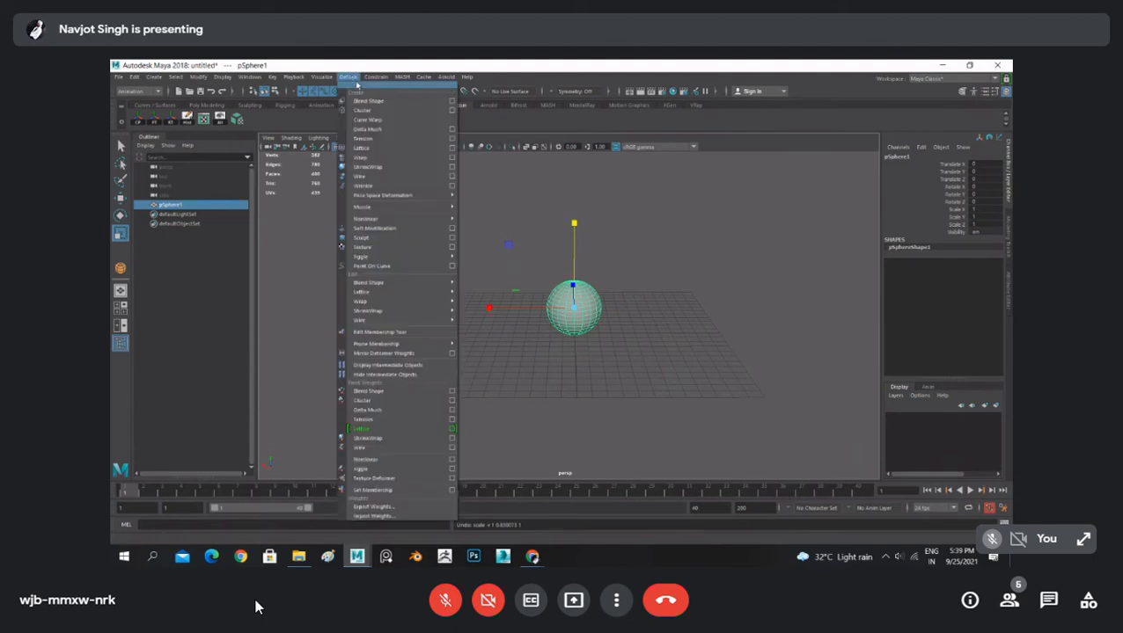
mouse_move(384, 220)
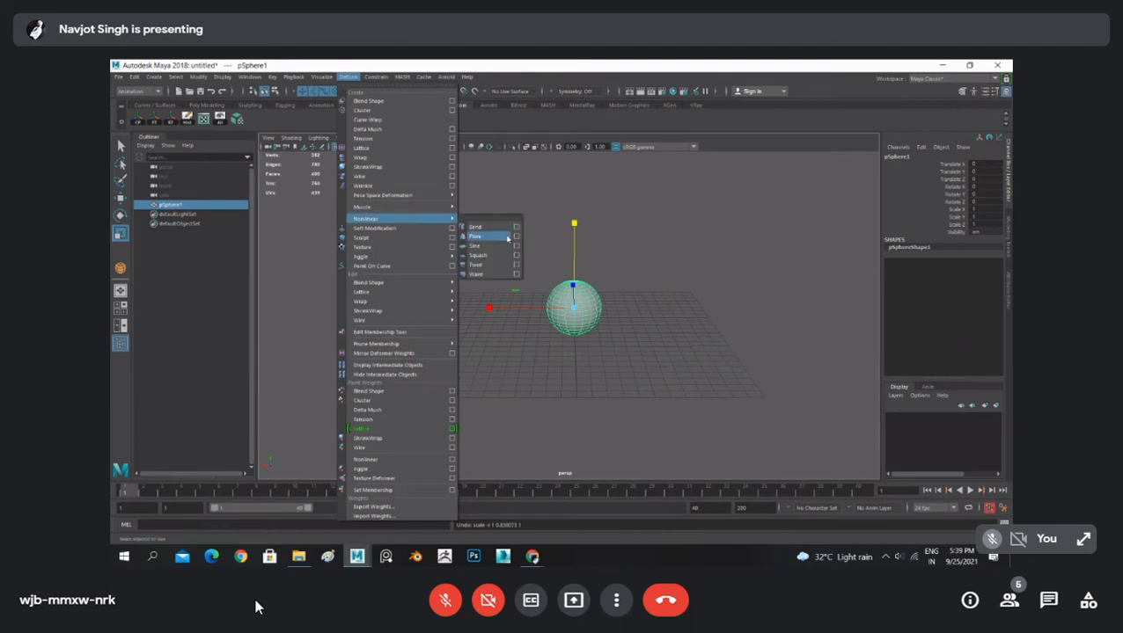
left_click(490, 256)
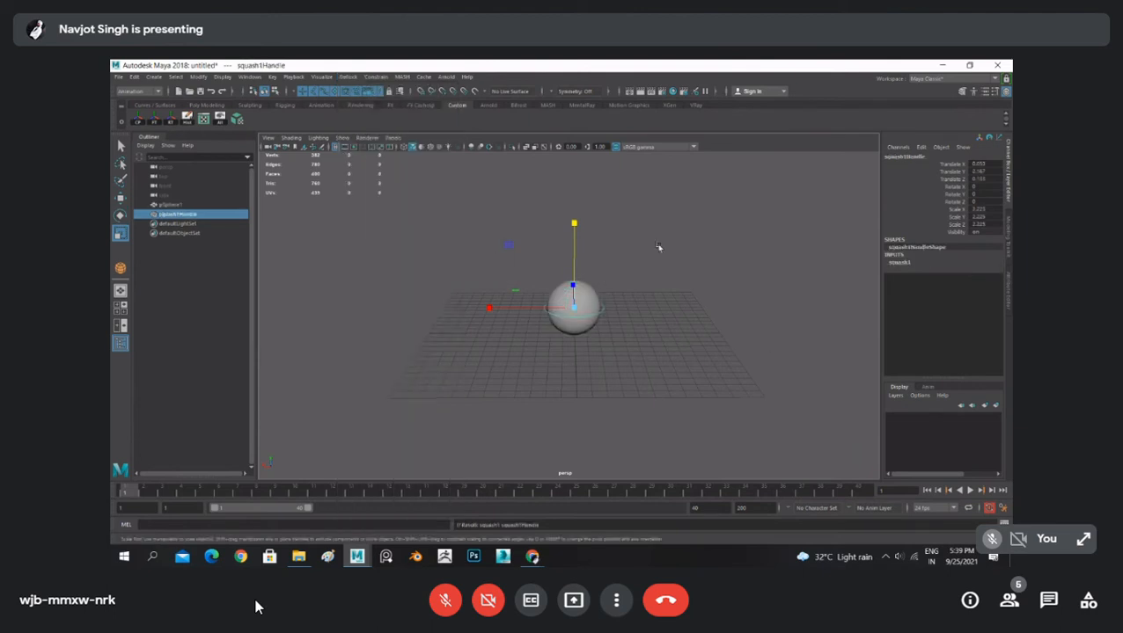
- Select the squash handle around the sphere and vary the squash1 Factor to stretch and flatten the sphere
left_click_drag(658, 247, 680, 261, "alt")
scroll(644, 278, "up", 5)
scroll(644, 278, "down", 4)
scroll(679, 261, "up", 4)
scroll(679, 260, "down", 4)
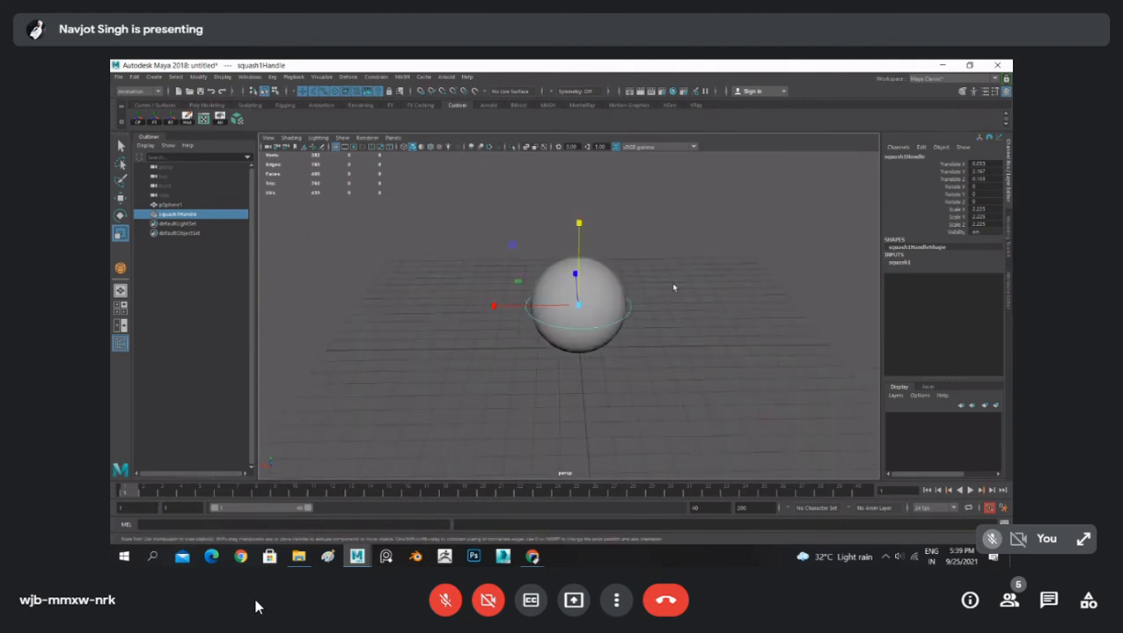
left_click(674, 287)
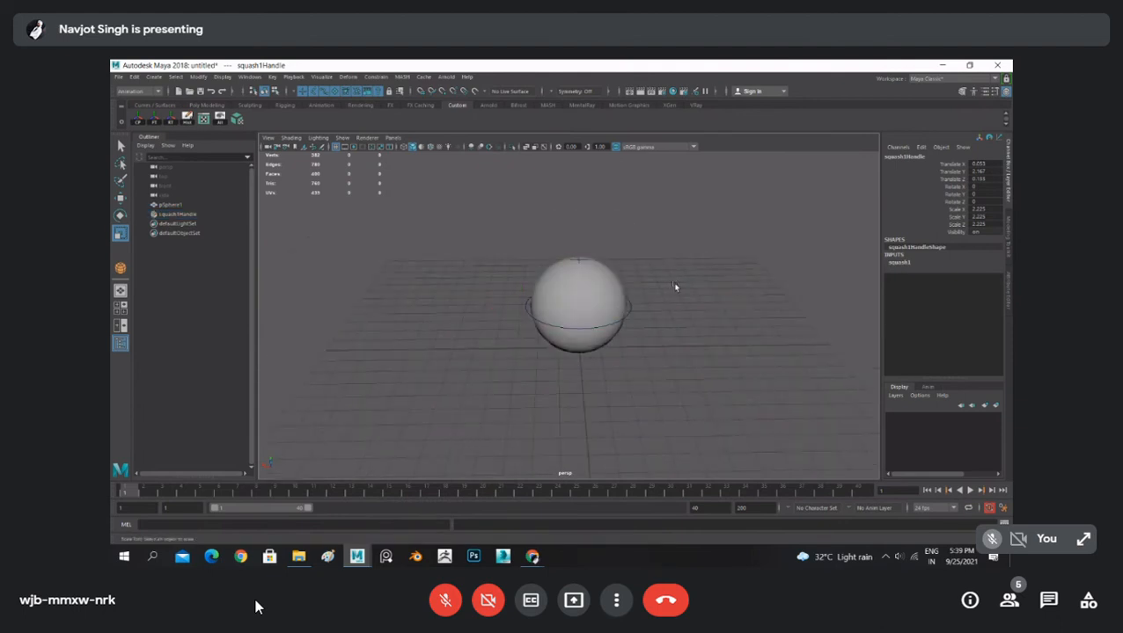
left_click(628, 309)
left_click(903, 265)
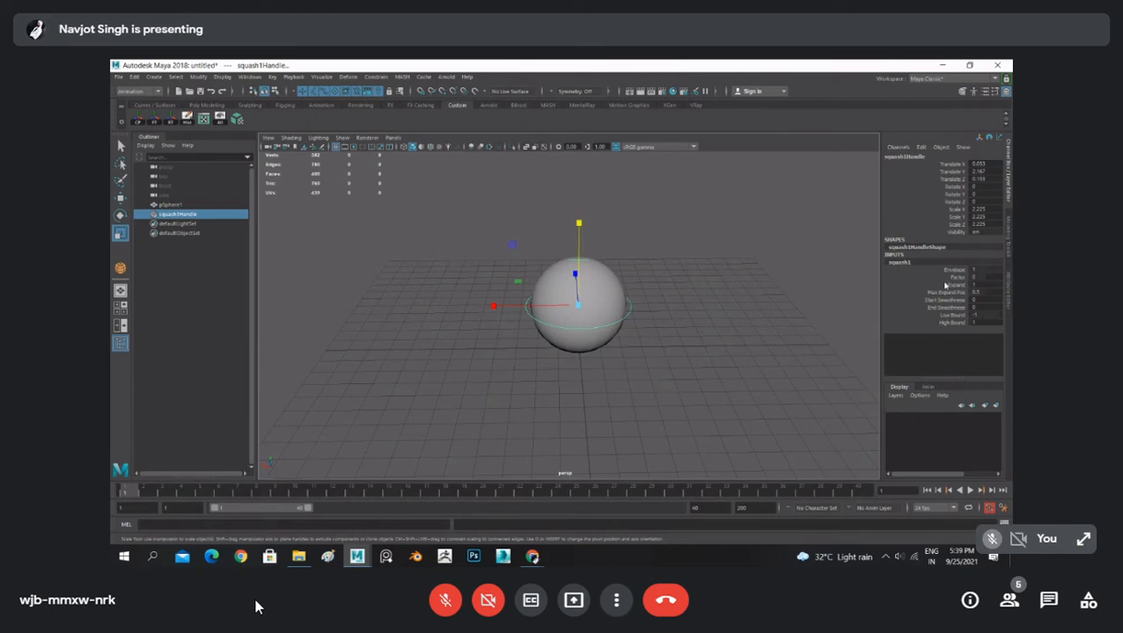
left_click(955, 277)
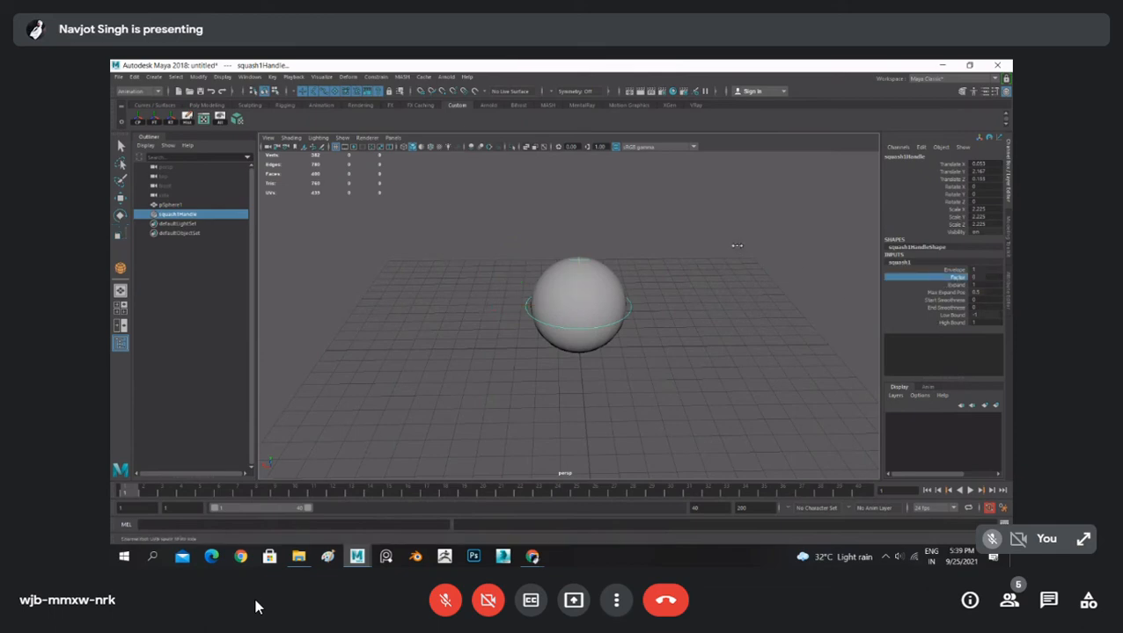
mouse_move(736, 246)
middle_mouse_down()
mouse_move(748, 248)
mouse_move(731, 253)
mouse_move(748, 254)
mouse_move(722, 258)
mouse_move(737, 259)
middle_mouse_up()
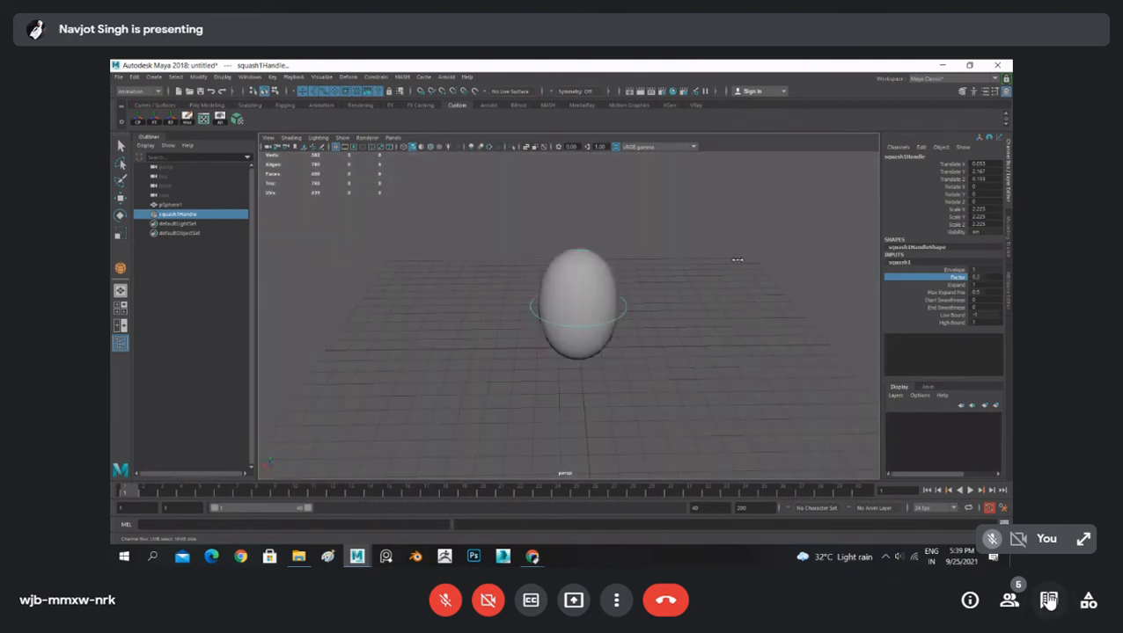
- Send the in-call message "sir Squash par key lagane ke liye S press karna hoga kya" in Google Meet and close the chat
left_click(1048, 601)
type("sir")
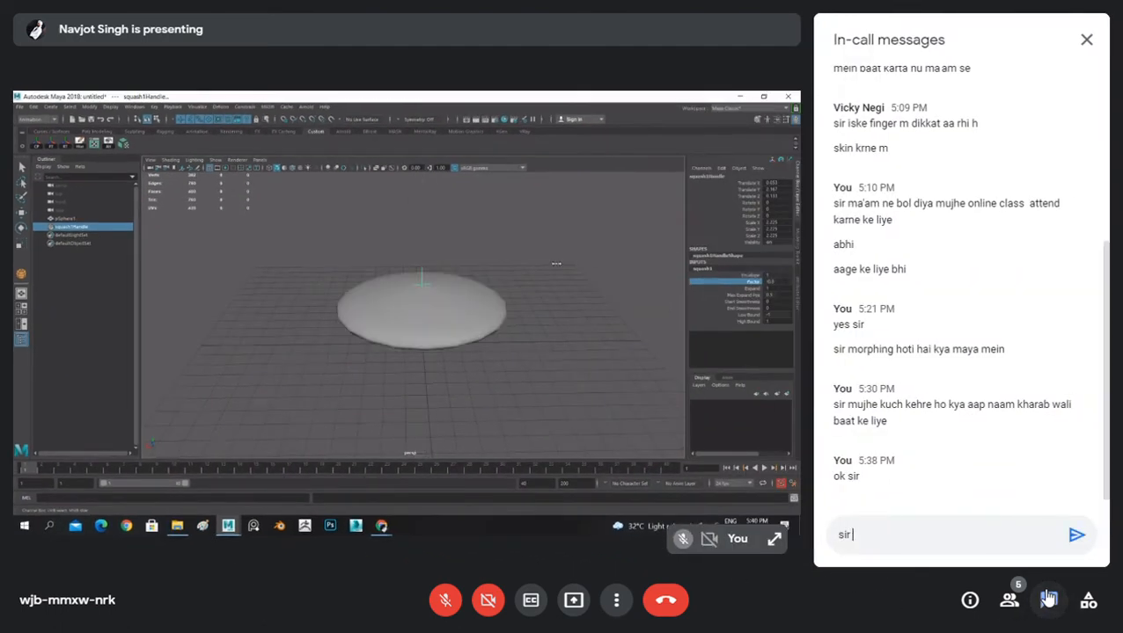
type(" Squa")
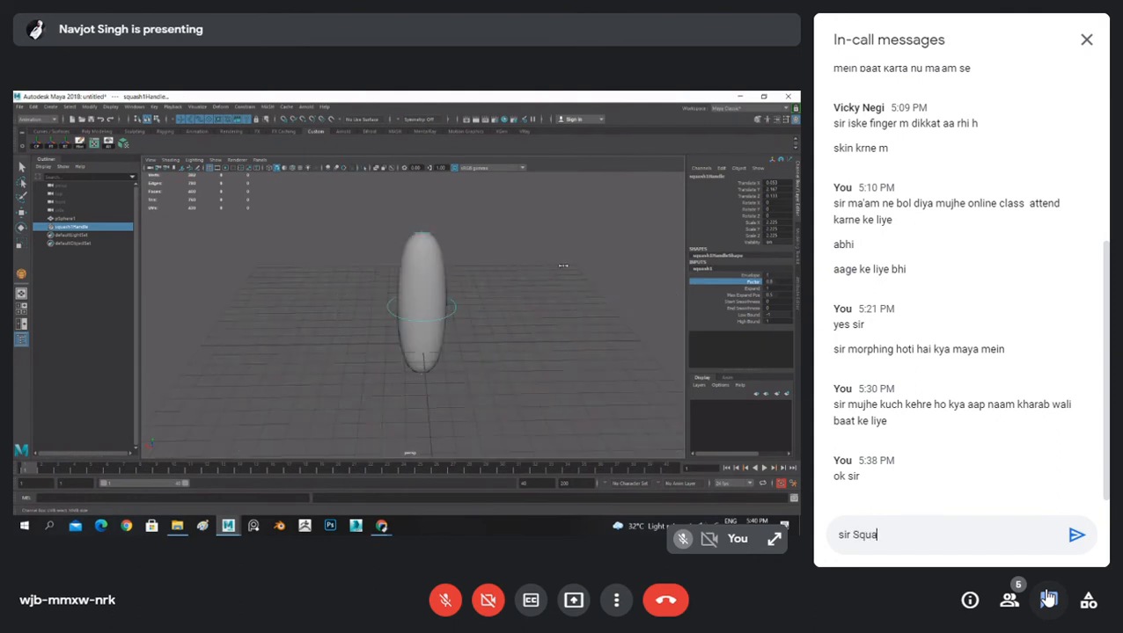
type("sh par")
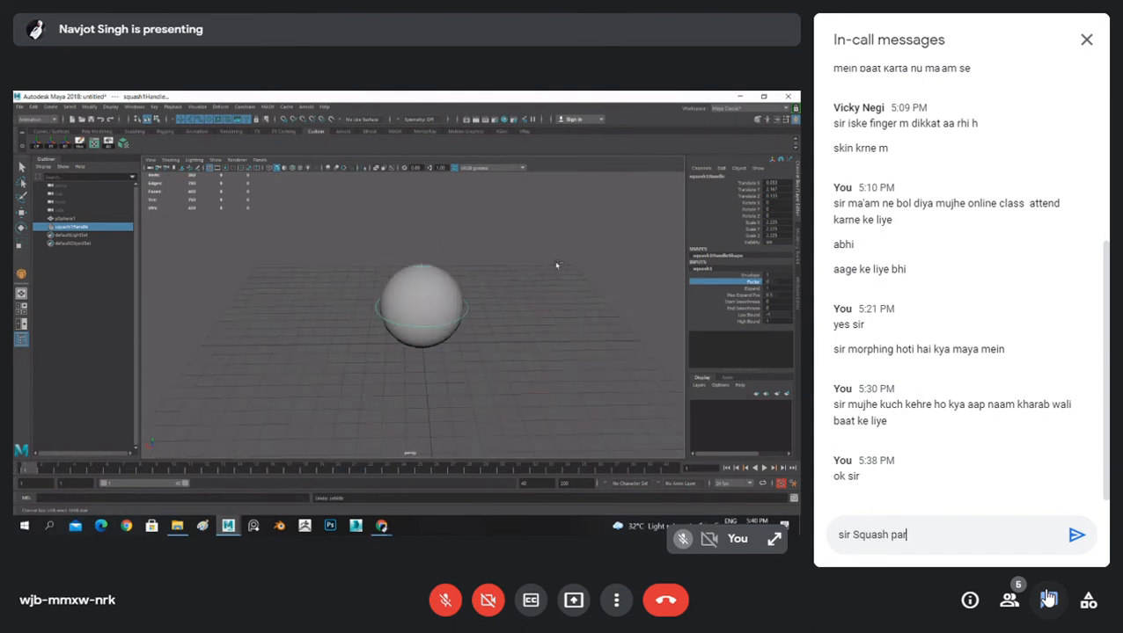
type(" key ")
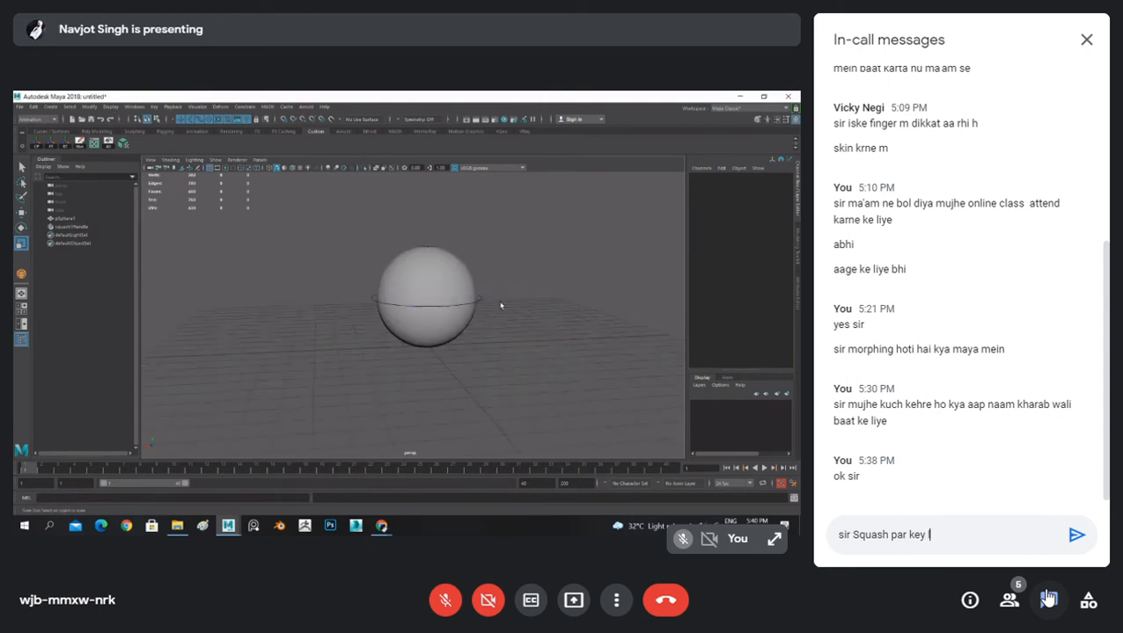
type("laga")
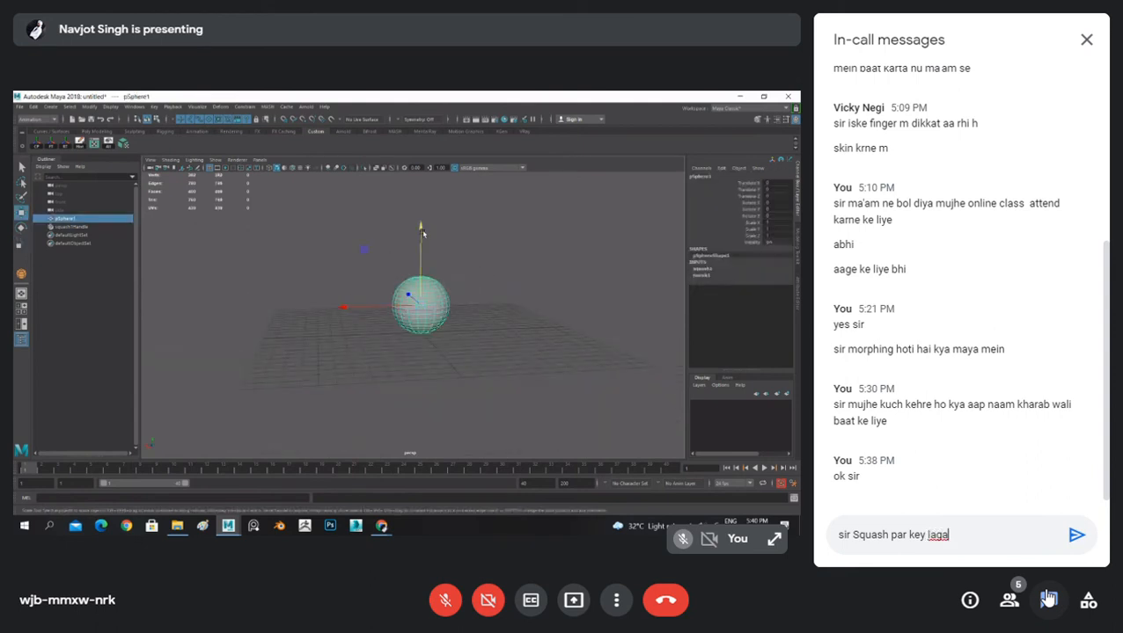
type("ne ke li")
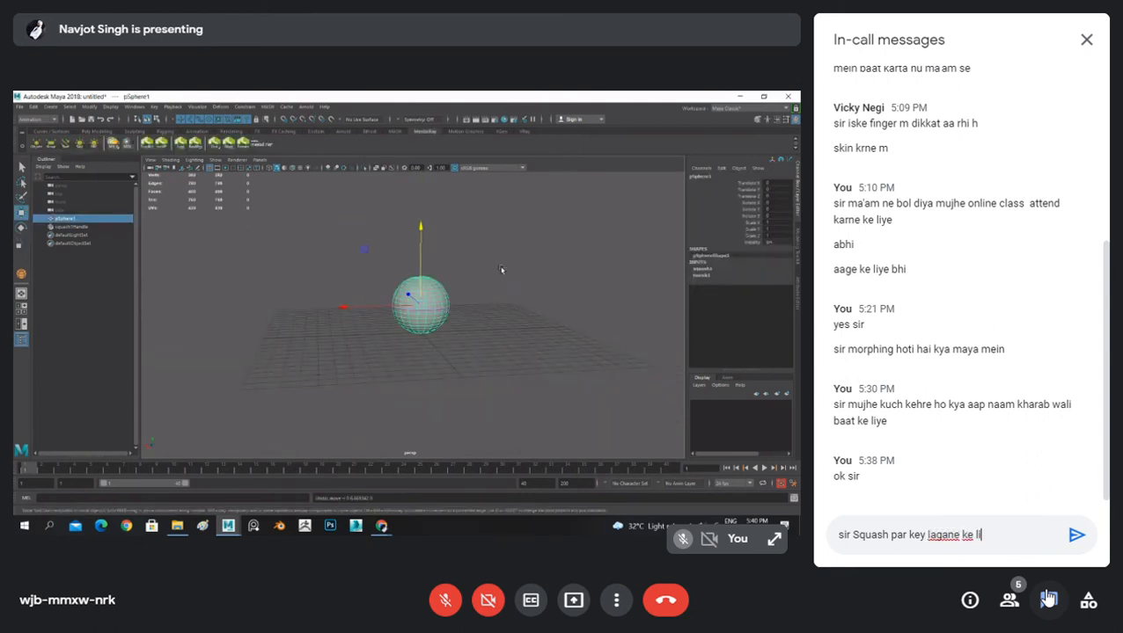
type("ye S")
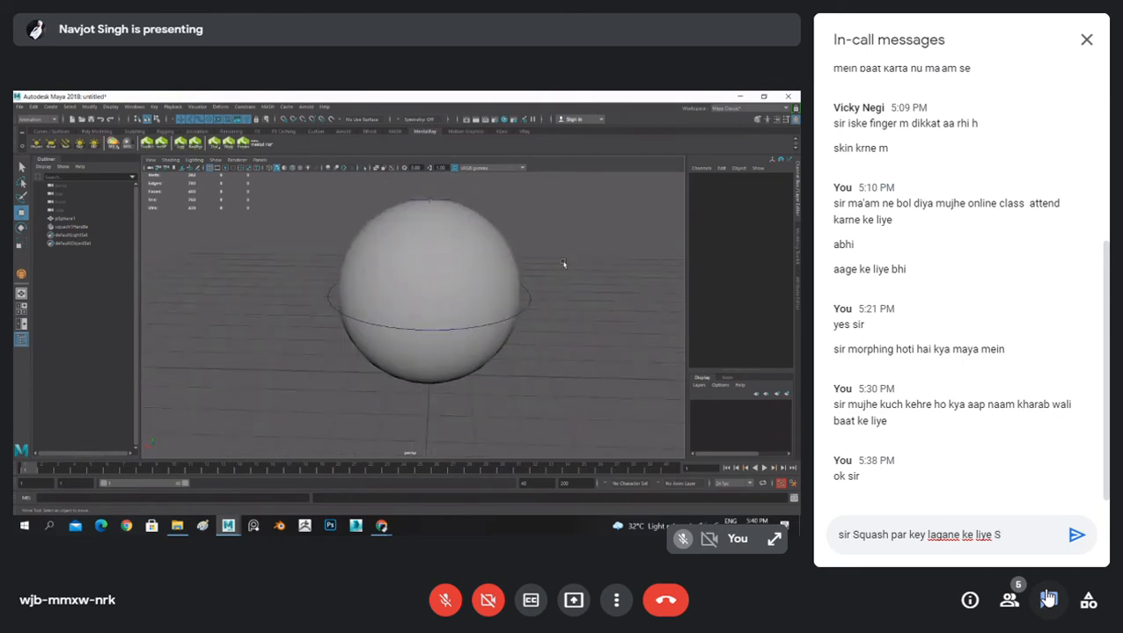
type(" press karna hoga kya")
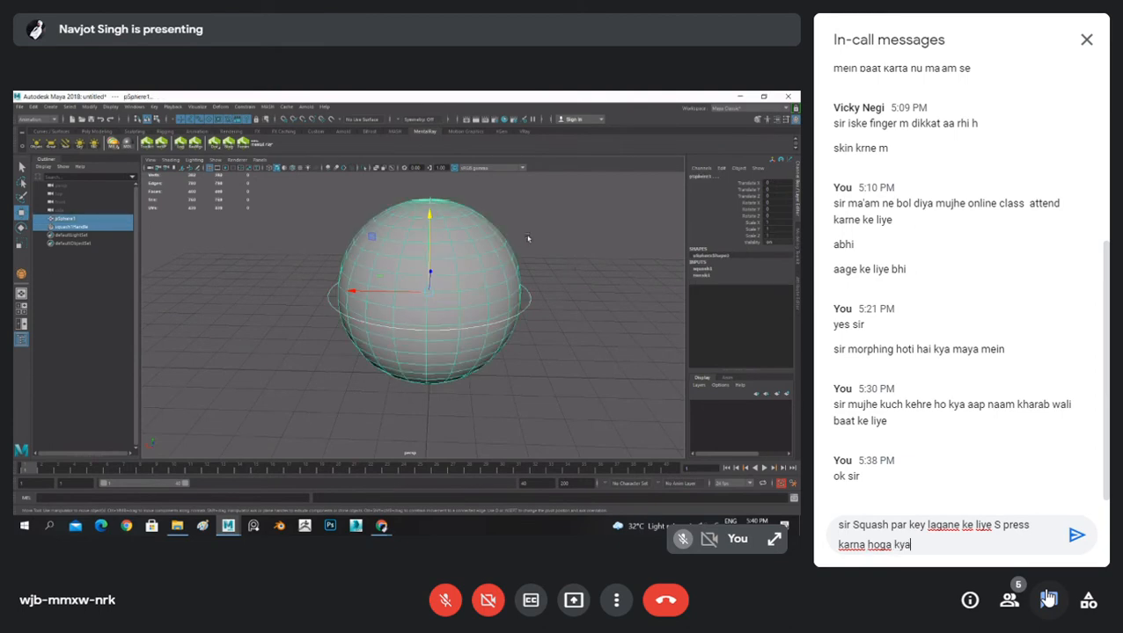
key("Return")
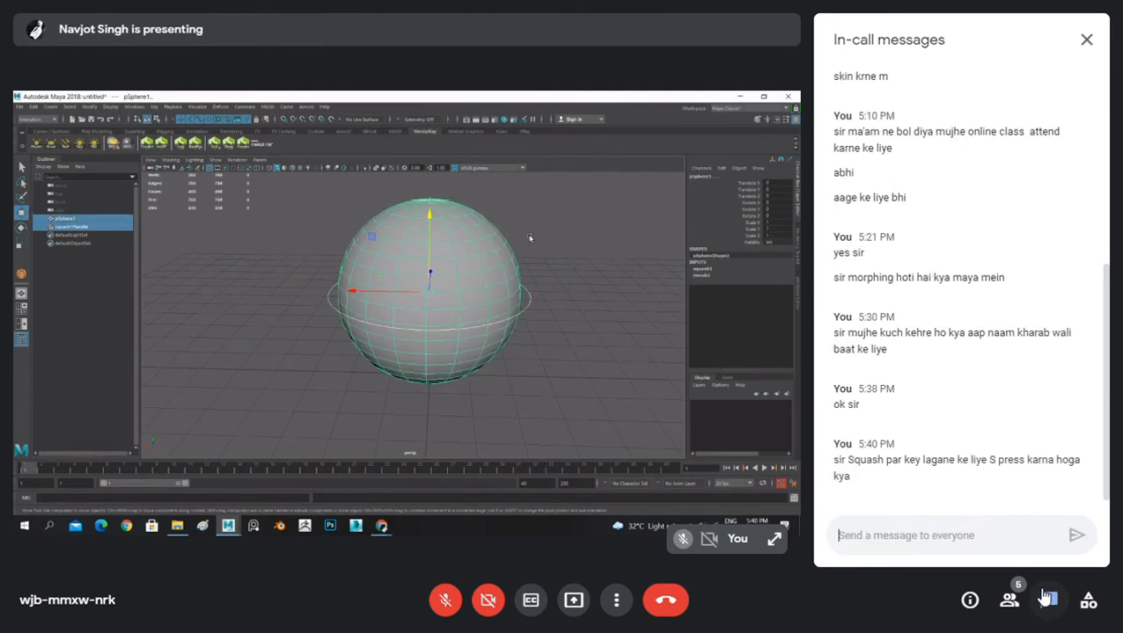
left_click(1085, 39)
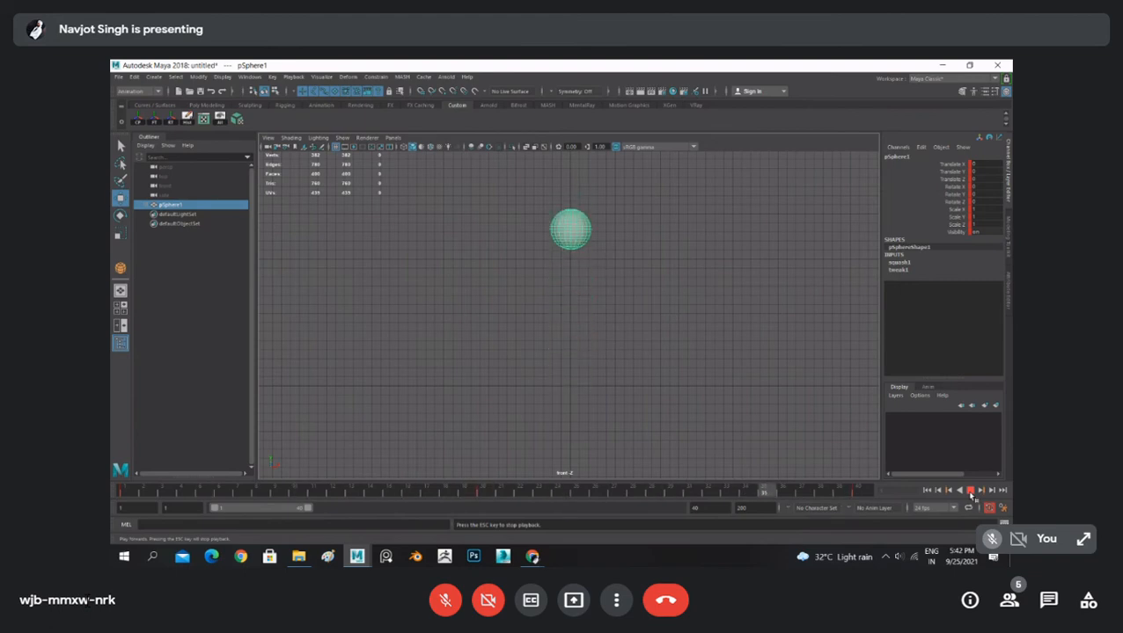
- Stop playback at frame 1 and open the Graph Editor, placing it below the sphere in the front view
left_click(970, 491)
left_click(926, 491)
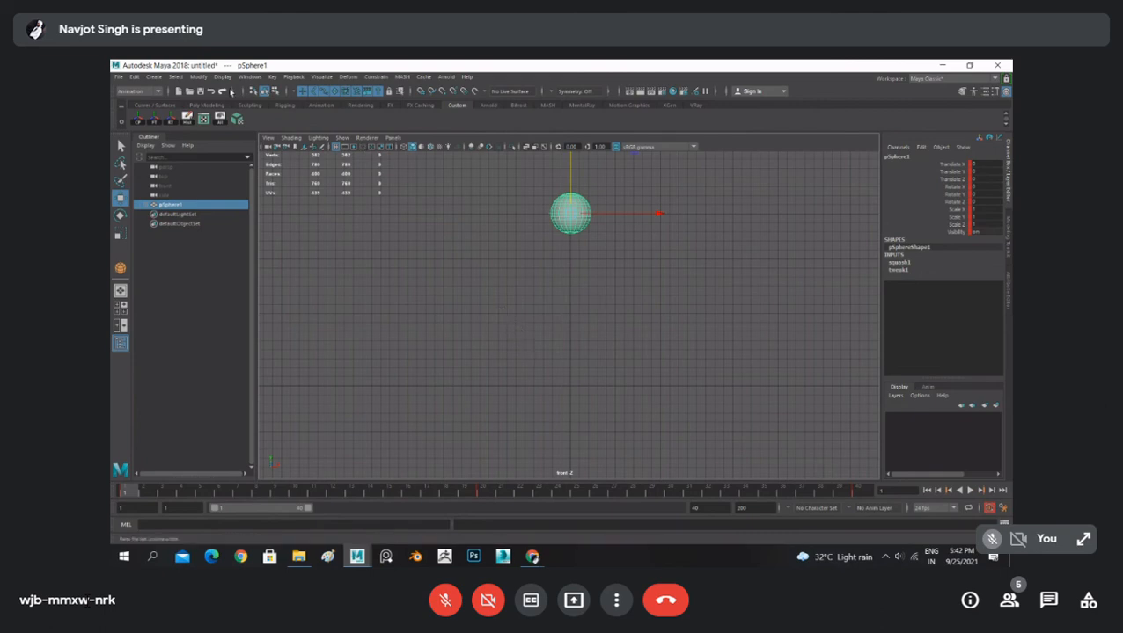
left_click(250, 77)
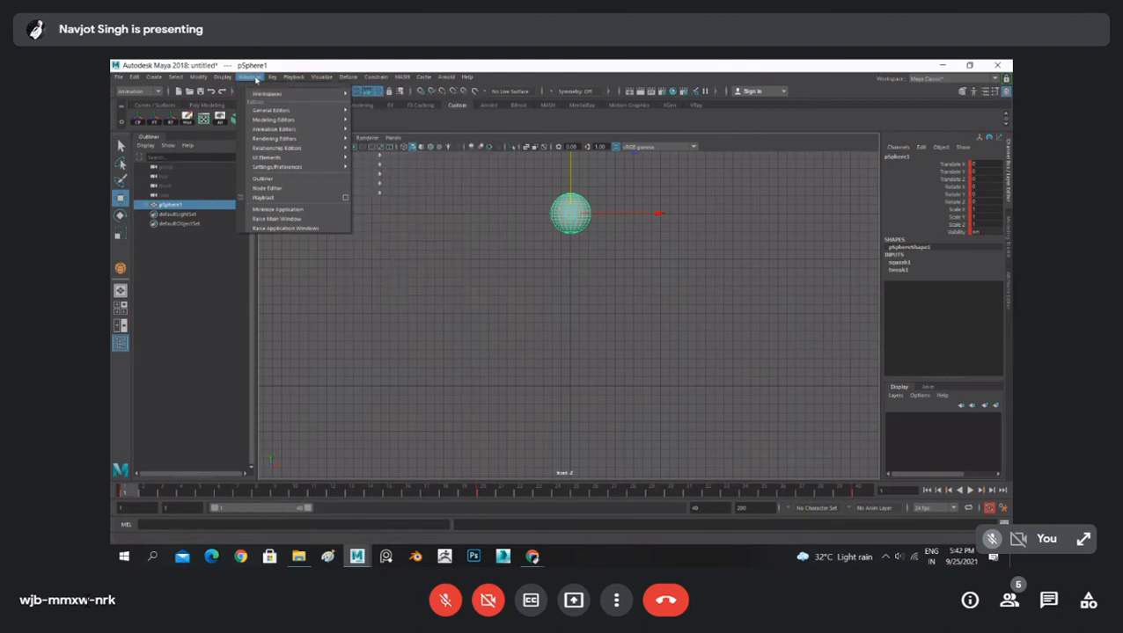
mouse_move(278, 129)
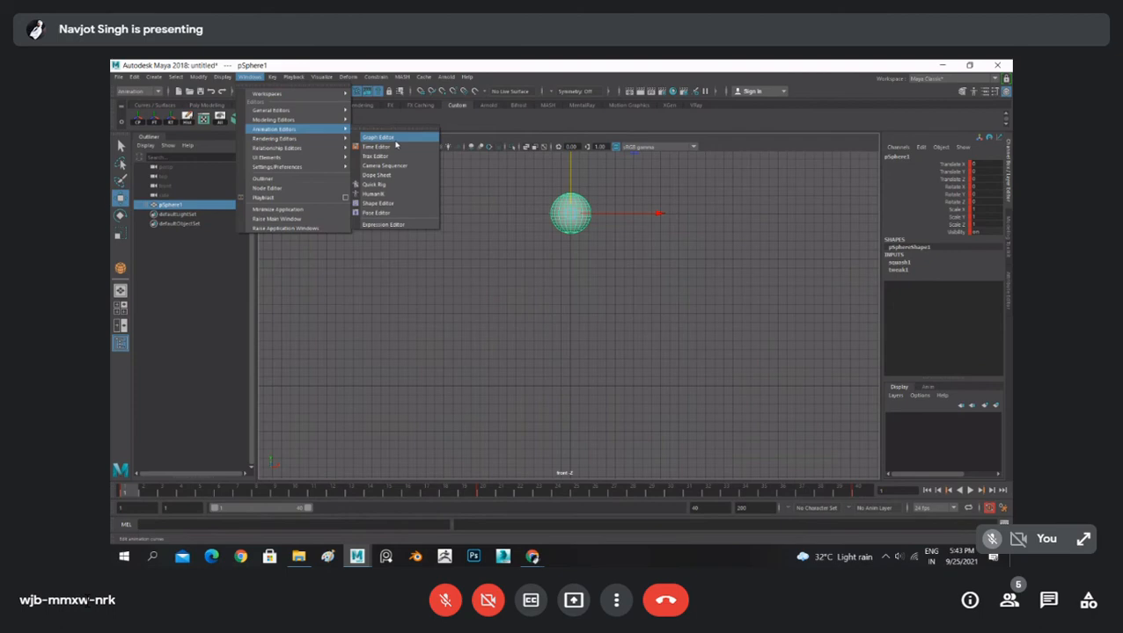
left_click(400, 144)
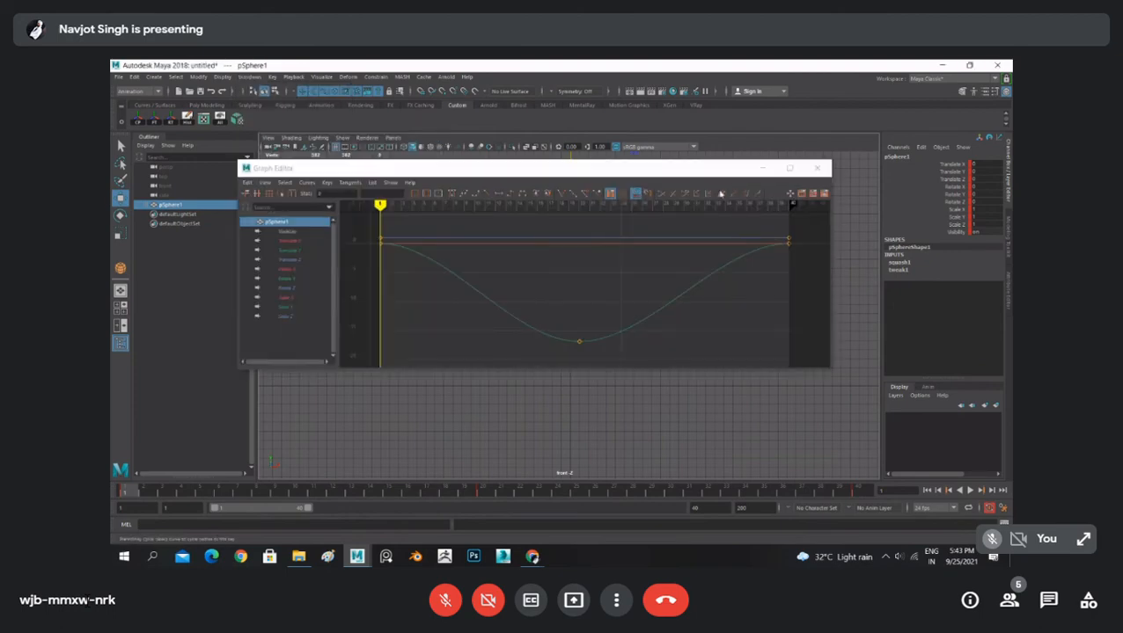
left_click_drag(599, 175, 621, 275)
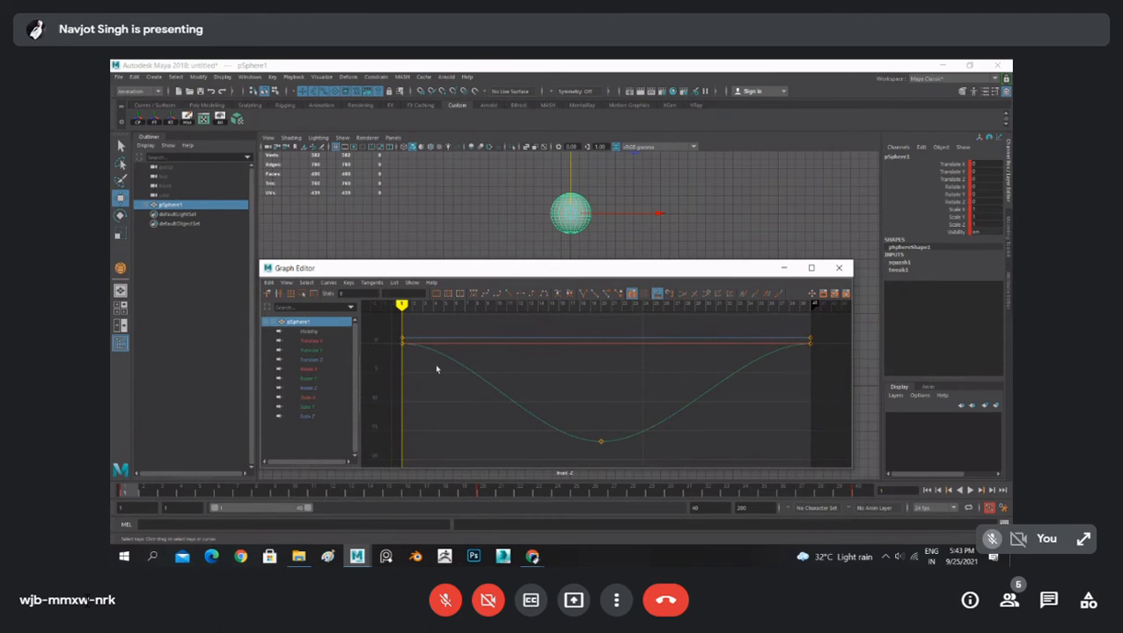
- Examine the sphere's Translate Y, Scale Z, Scale Y and Rotate Z, Y and X curves one by one in the Graph Editor
left_click(313, 351)
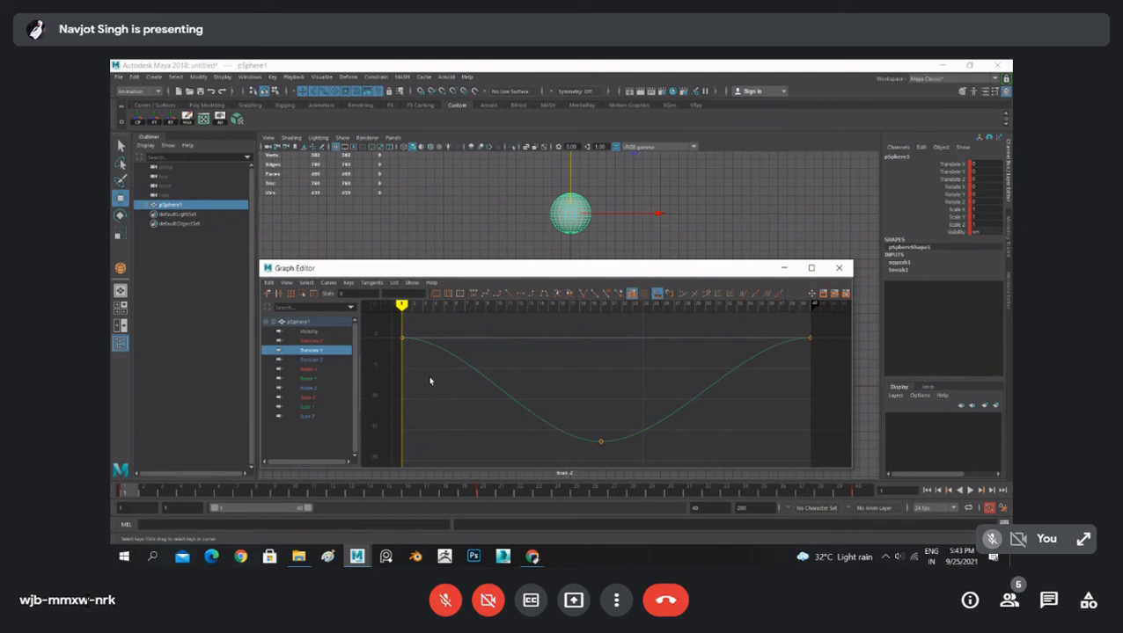
left_click(318, 416)
left_click(318, 406)
left_click(321, 391)
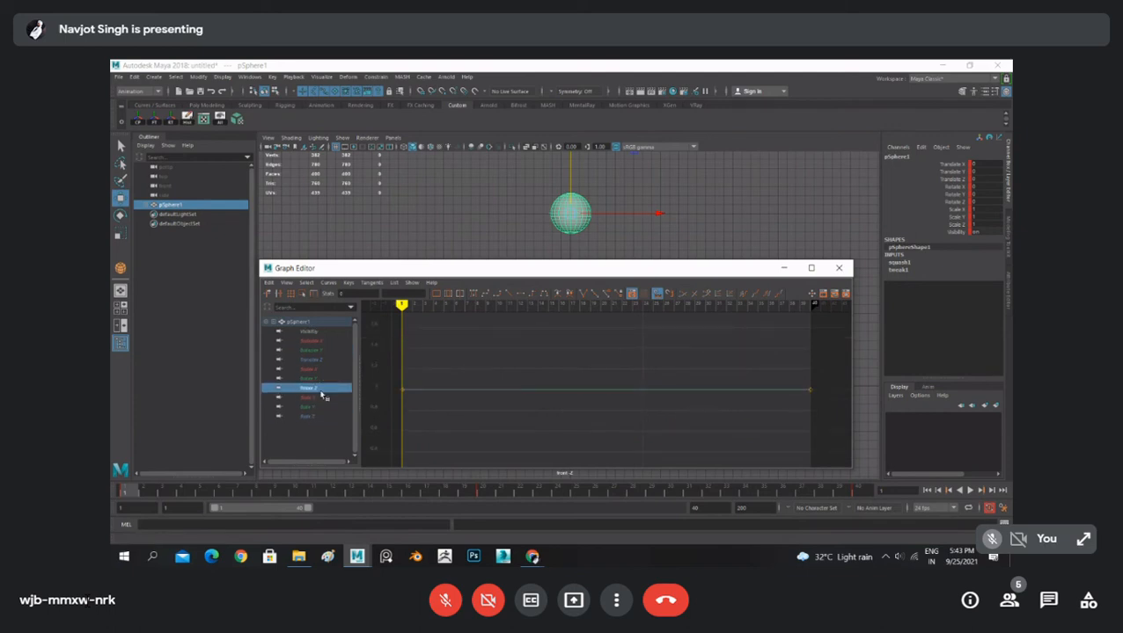
left_click(322, 379)
left_click(324, 370)
- Try to delete the sphere's channels from Translate Z through Scale Z in the Graph Editor and undo the deletion
left_click(328, 360)
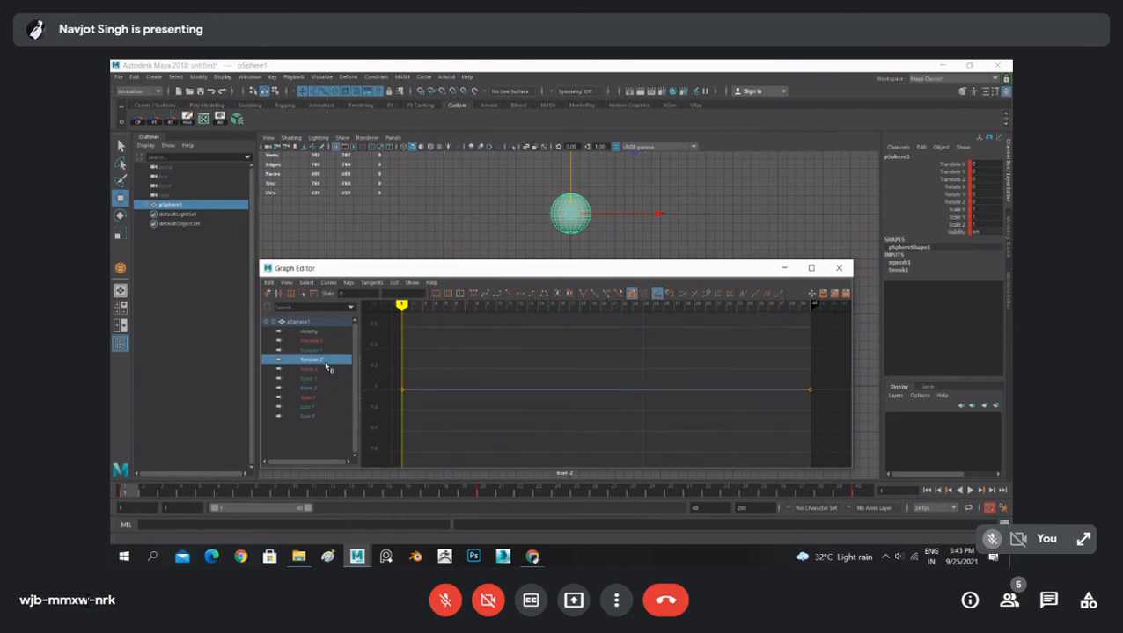
left_click(325, 419, "shift")
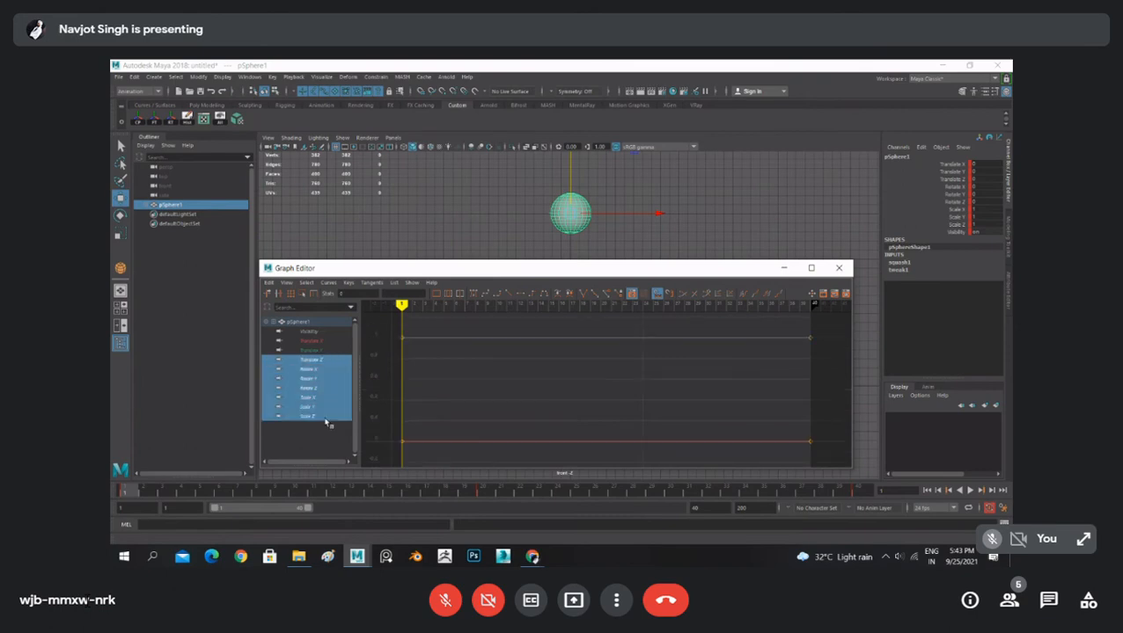
key("Delete")
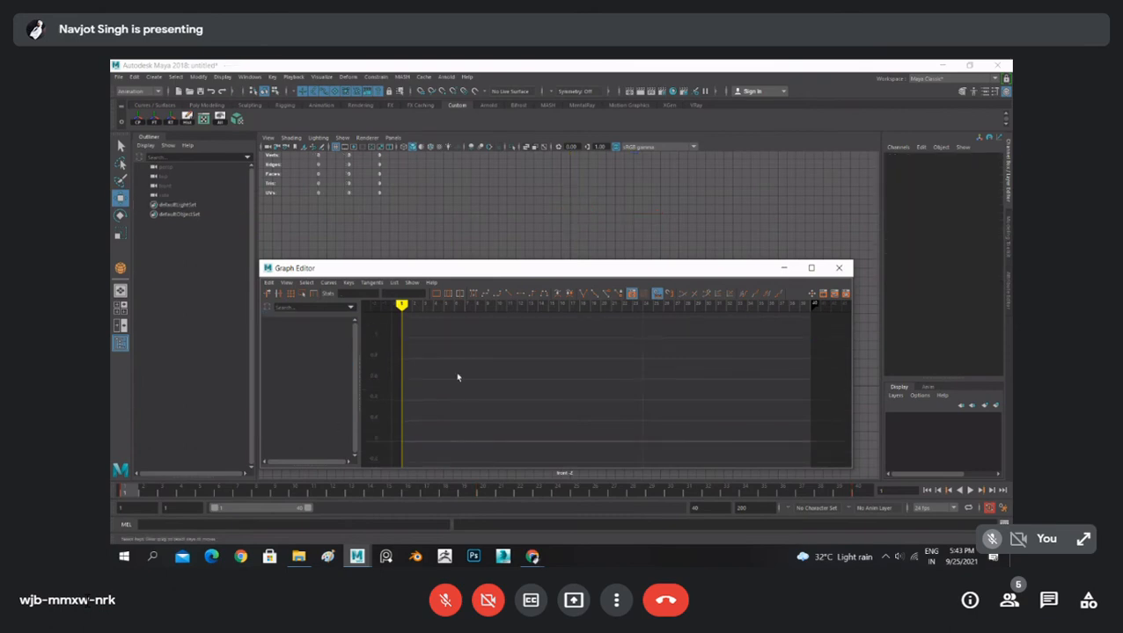
key("ctrl+z")
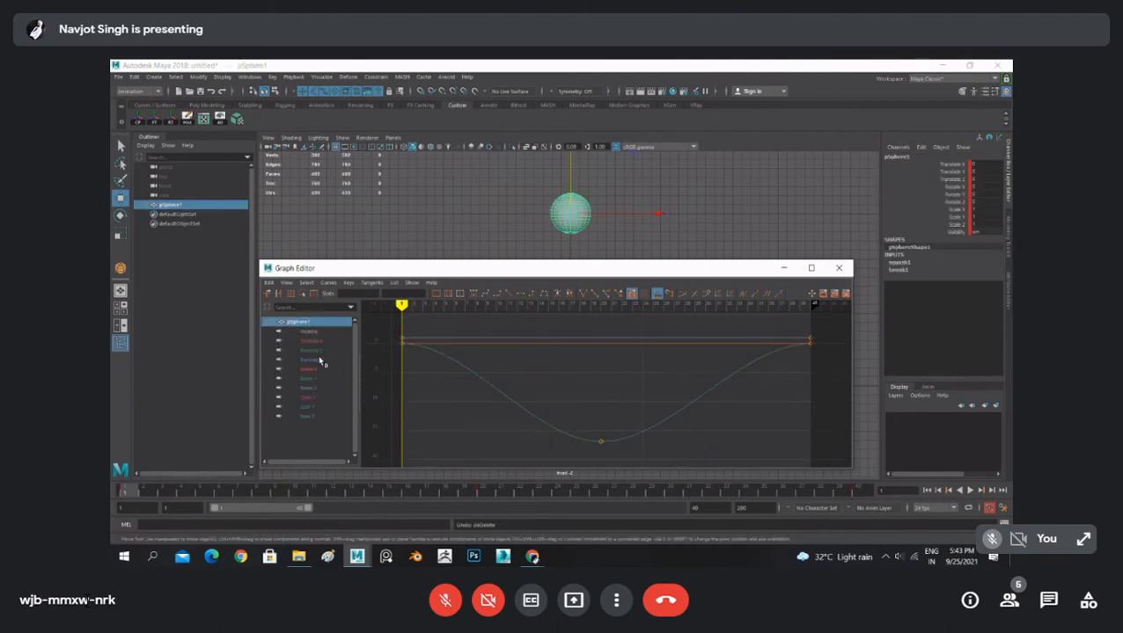
- Delete all keys on the sphere's Translate Z, Rotate X through Scale Z, and Translate X channels in the Graph Editor
left_click(322, 361)
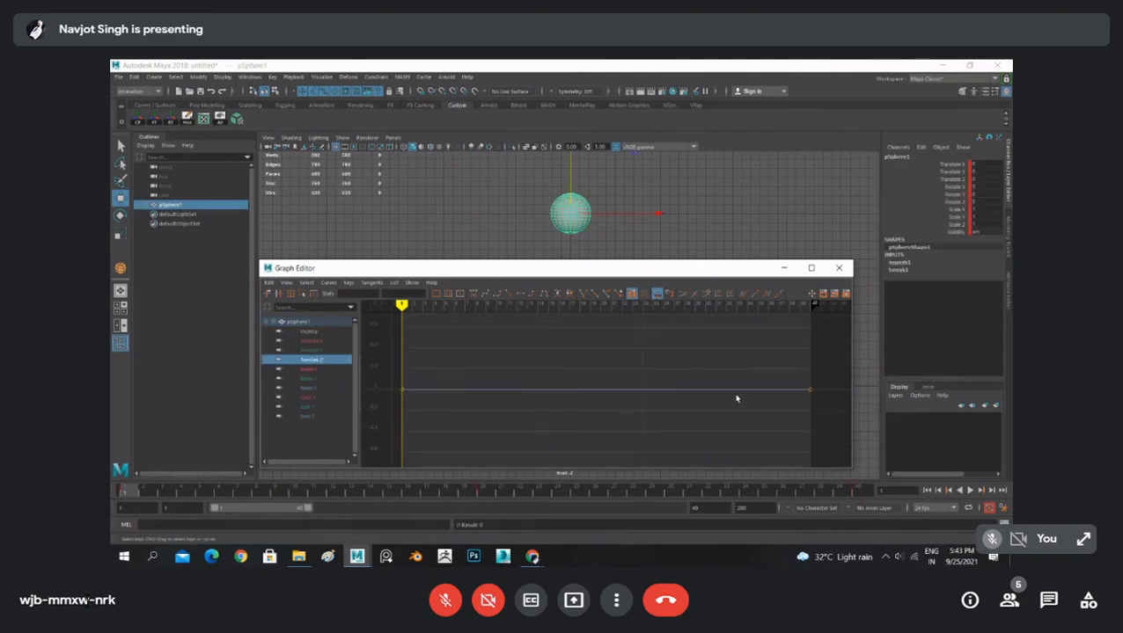
left_click_drag(827, 358, 386, 428)
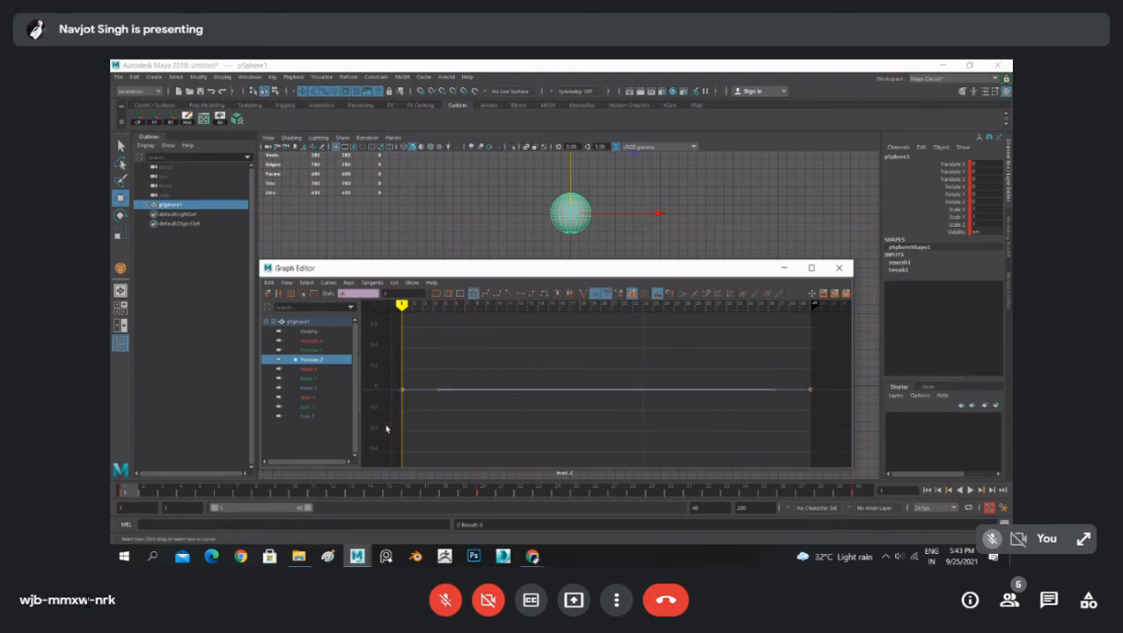
key("Delete")
left_click(315, 361)
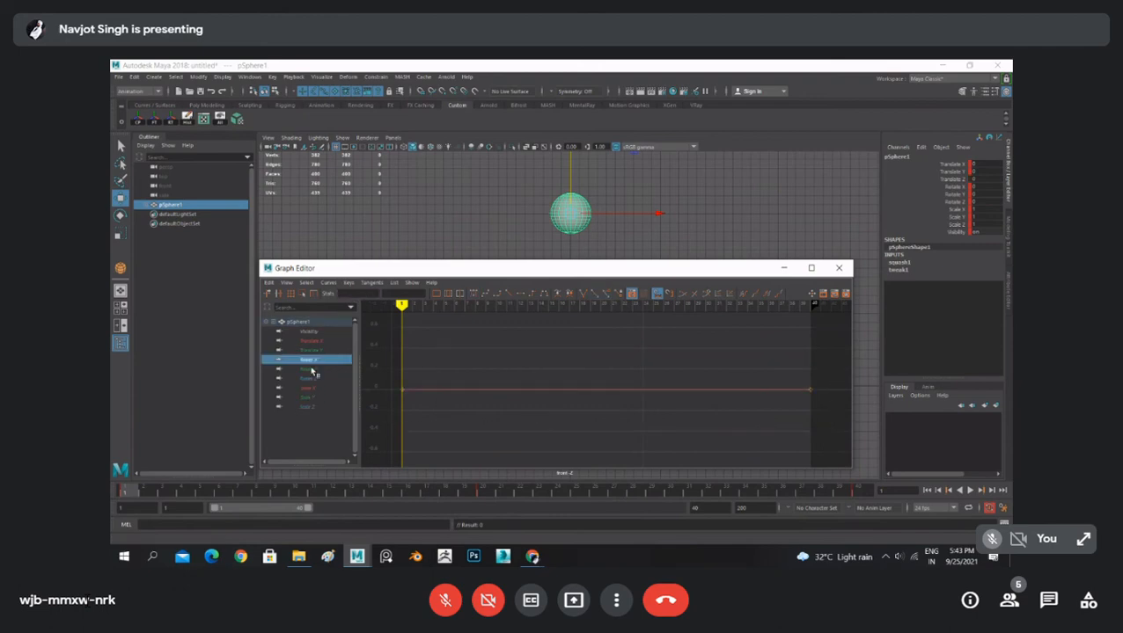
left_click(310, 410, "shift")
left_click_drag(825, 331, 383, 458)
key("Delete")
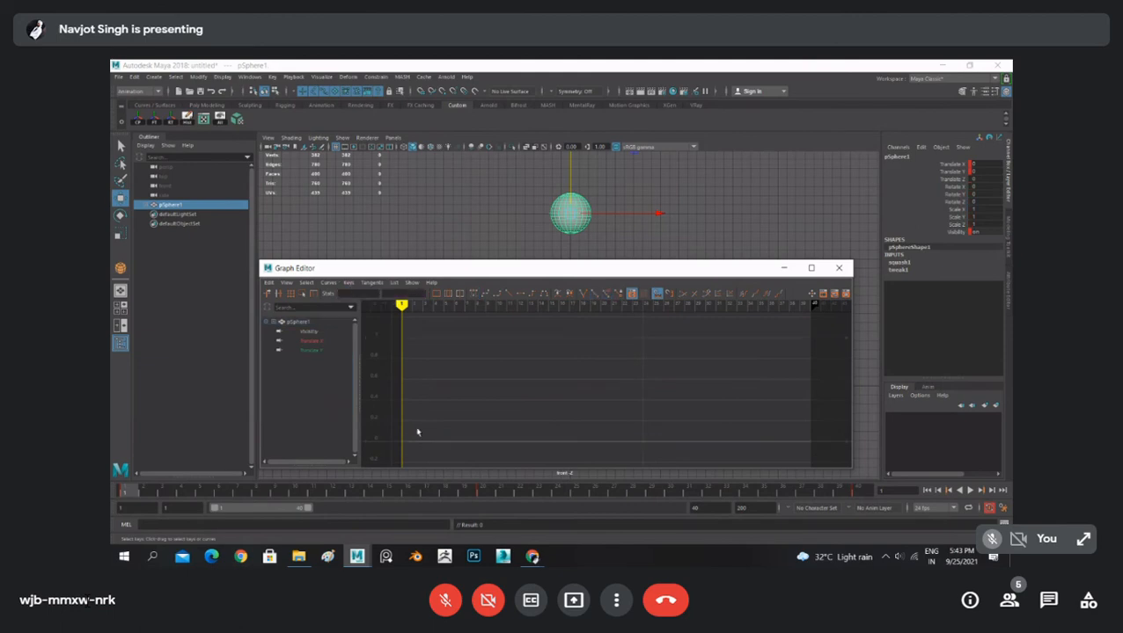
left_click(322, 342)
left_click_drag(827, 365, 393, 422)
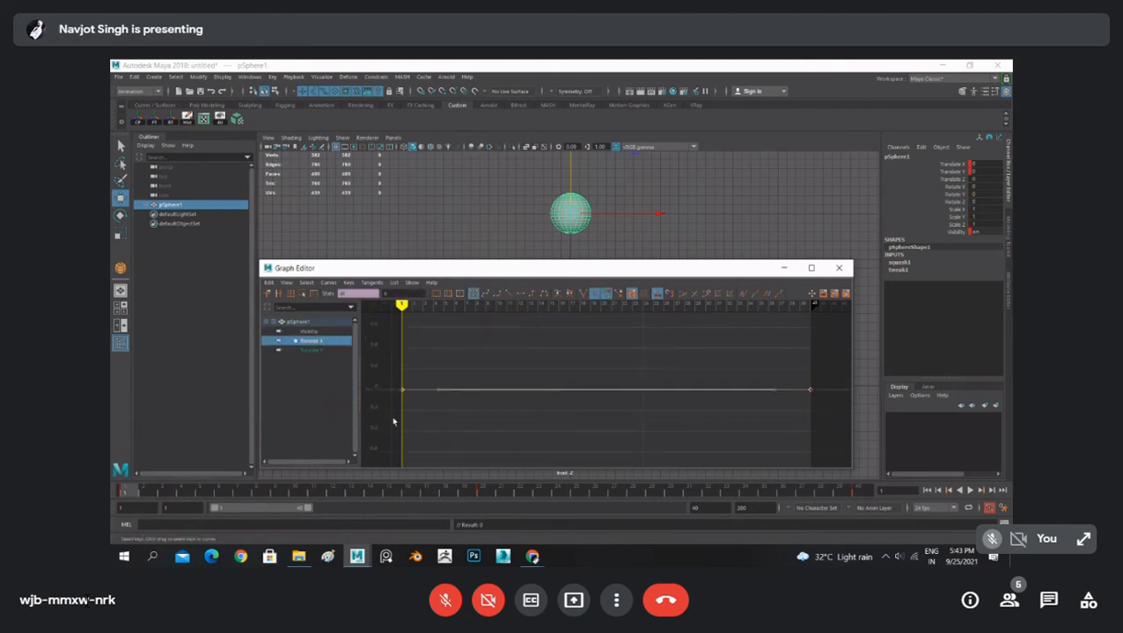
key("Delete")
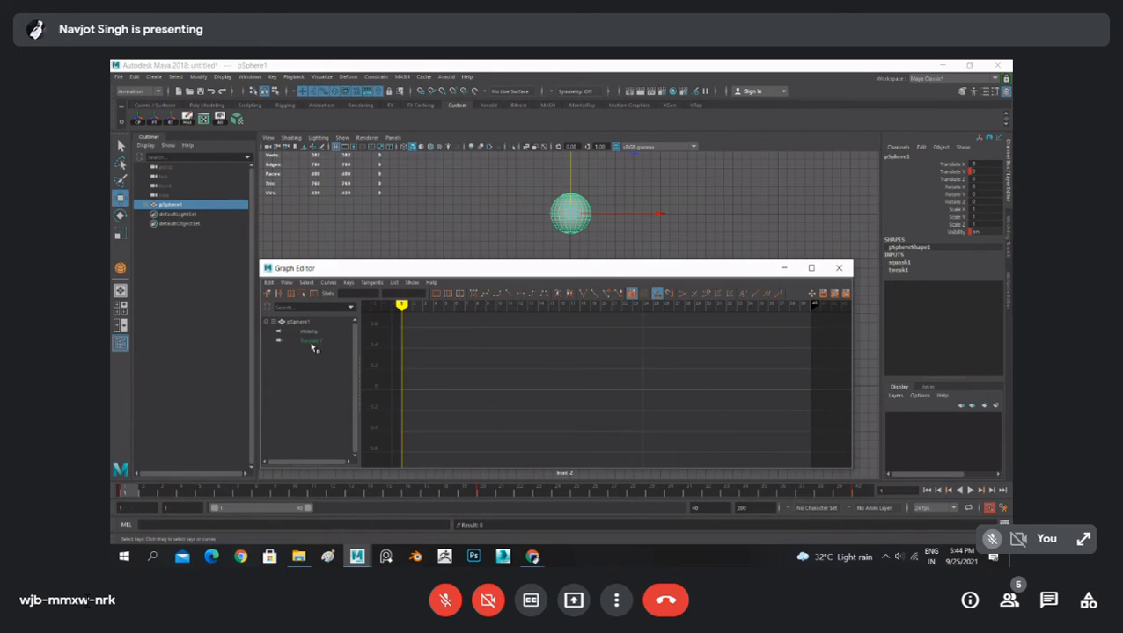
- Show the sphere's Translate Y curve and lower the Graph Editor window to leave room for the bounce in the front view
left_click(311, 342)
scroll(607, 394, "down", 2)
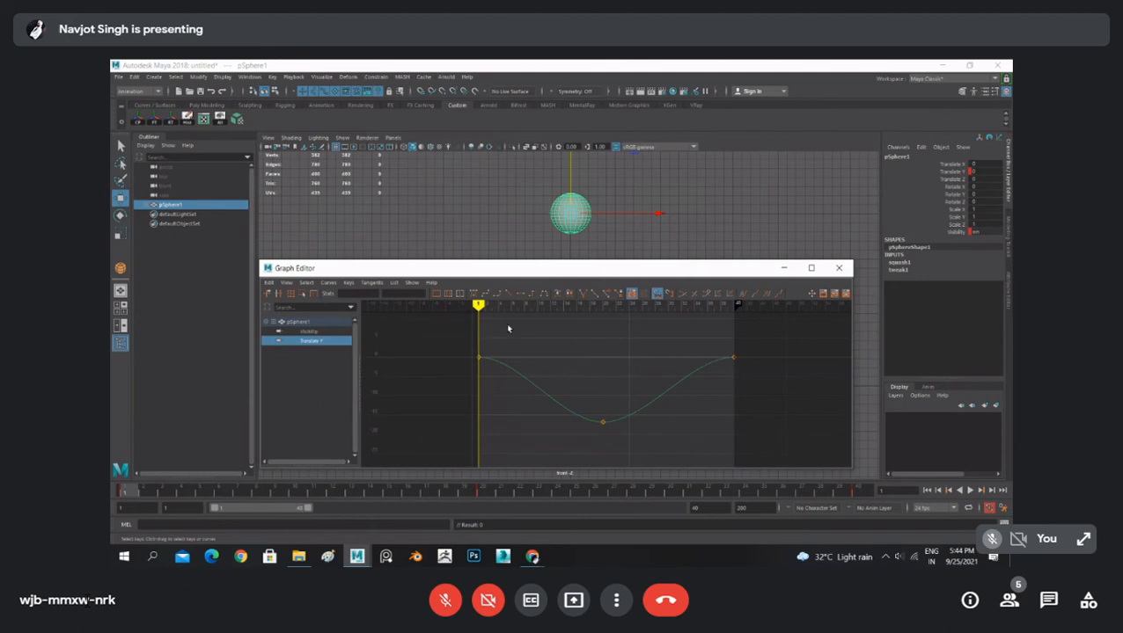
mouse_move(620, 269)
left_mouse_down()
mouse_move(571, 247)
mouse_move(619, 254)
mouse_move(625, 285)
left_mouse_up()
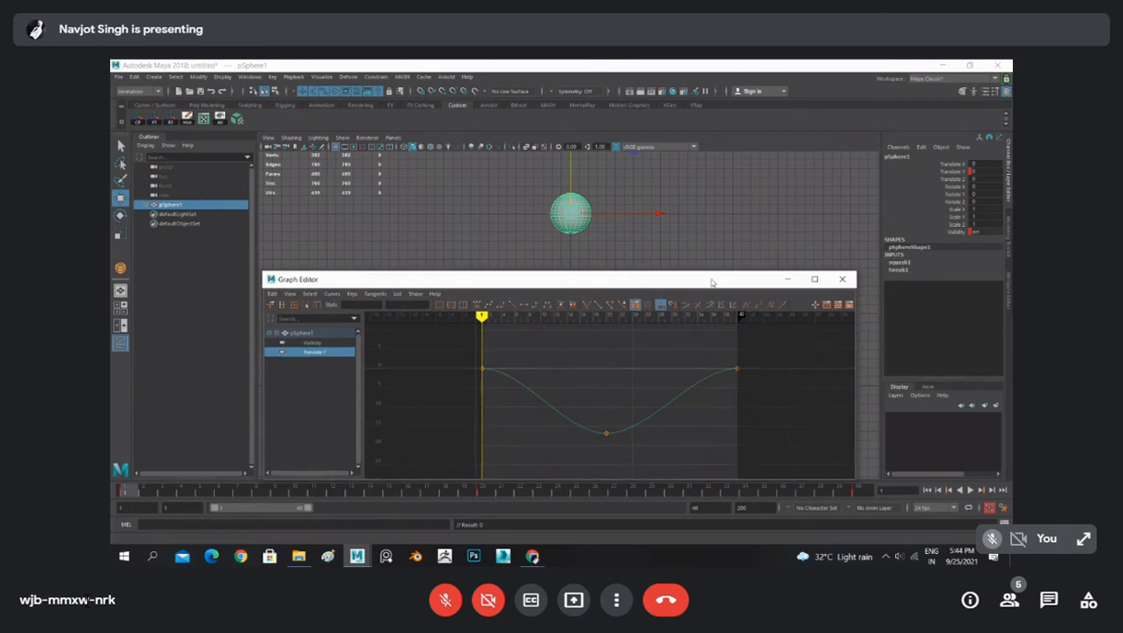
left_click_drag(698, 276, 690, 333)
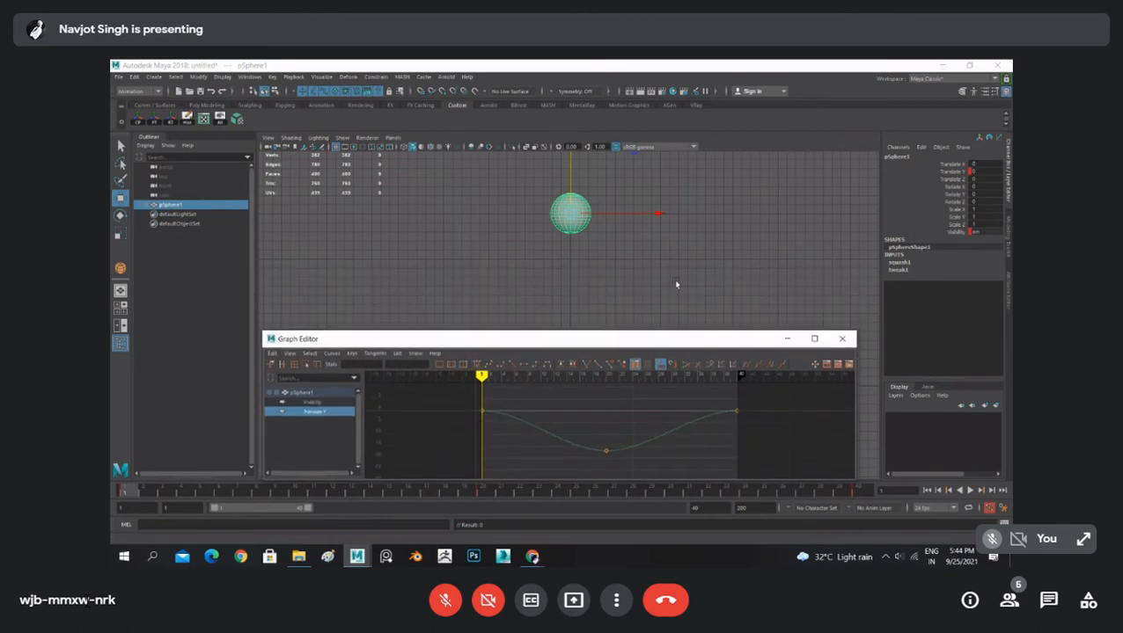
left_click(674, 254)
scroll(676, 254, "down", 2)
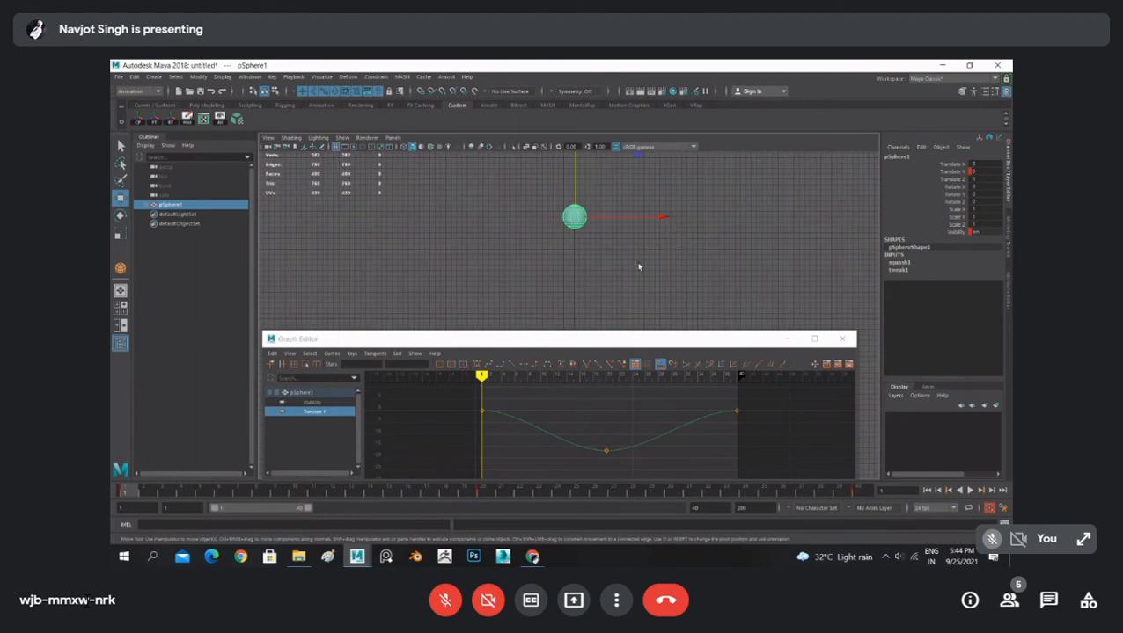
middle_click_drag(639, 264, 643, 247, "alt")
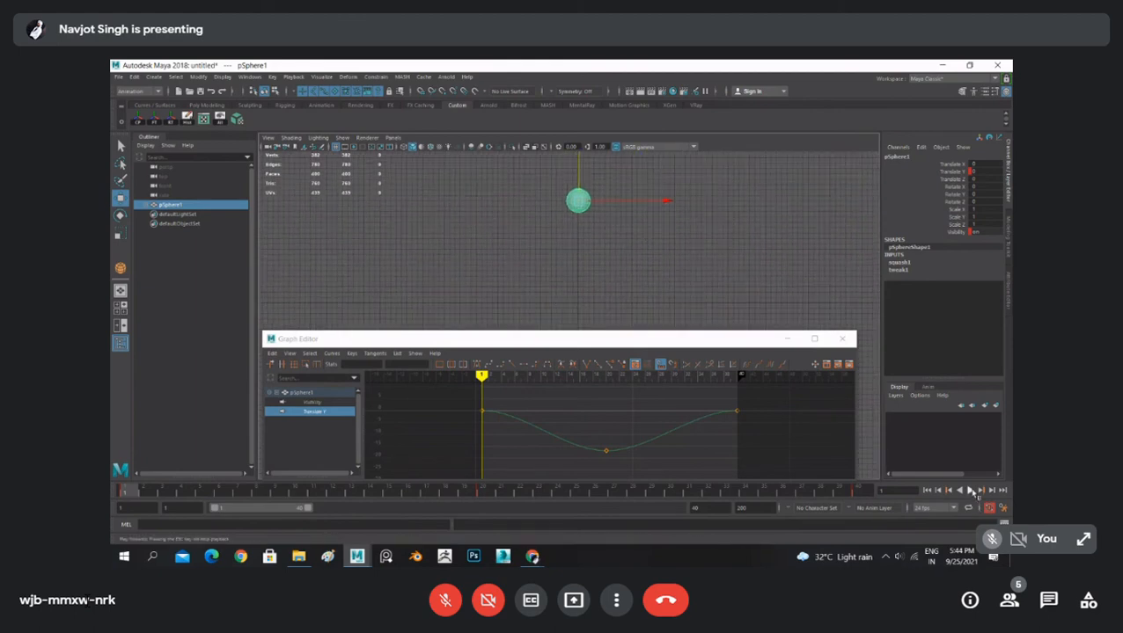
- Play the sphere's bounce, stop it and return to frame 1
left_click(970, 490)
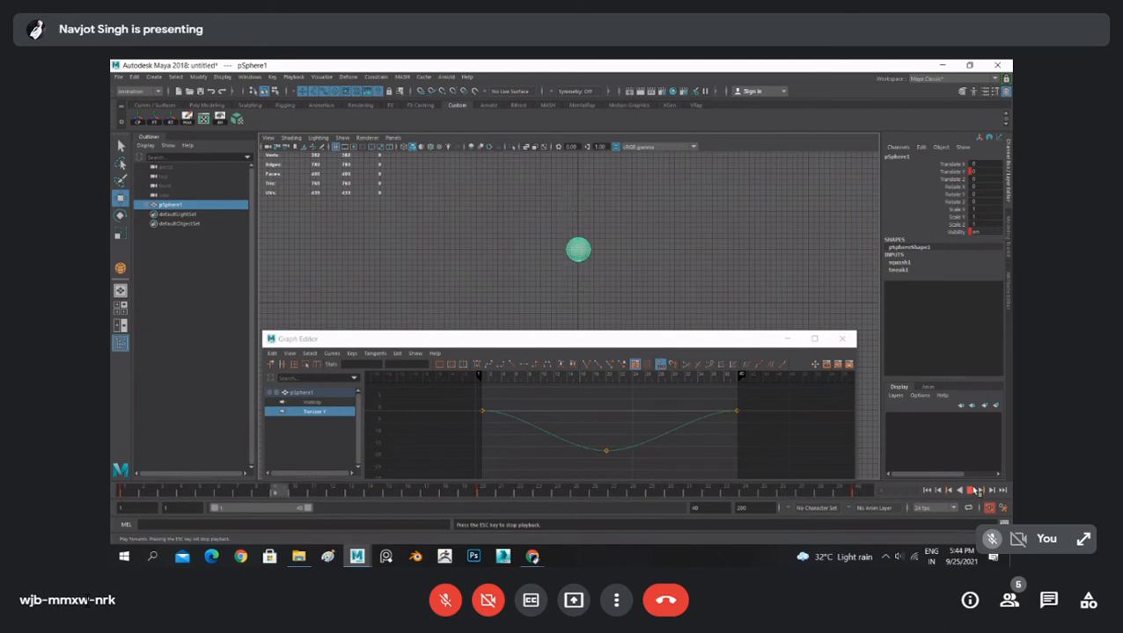
left_click(971, 490)
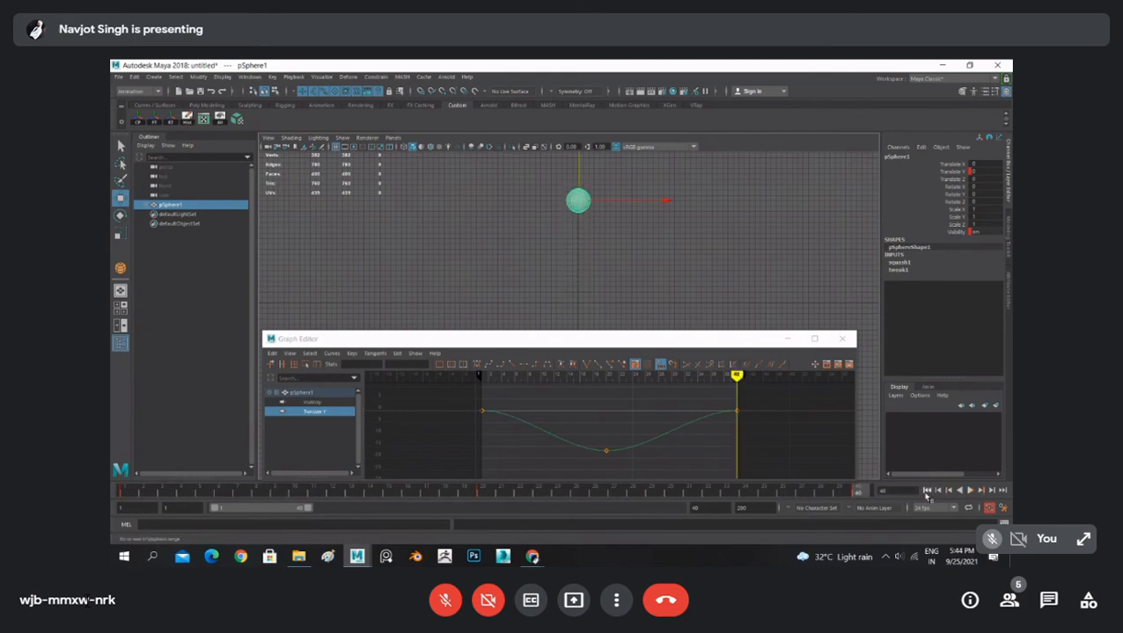
left_click(926, 490)
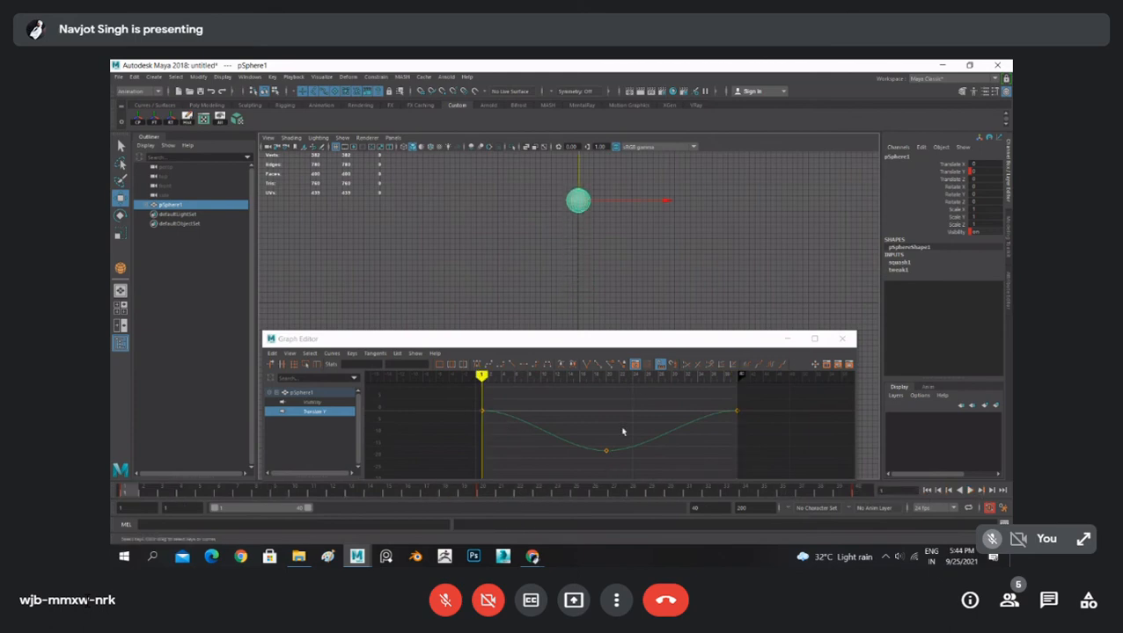
- Try breaking the lowest key's tangents and making the whole Translate Y curve linear, and undo these tangent changes
left_click_drag(598, 442, 655, 493)
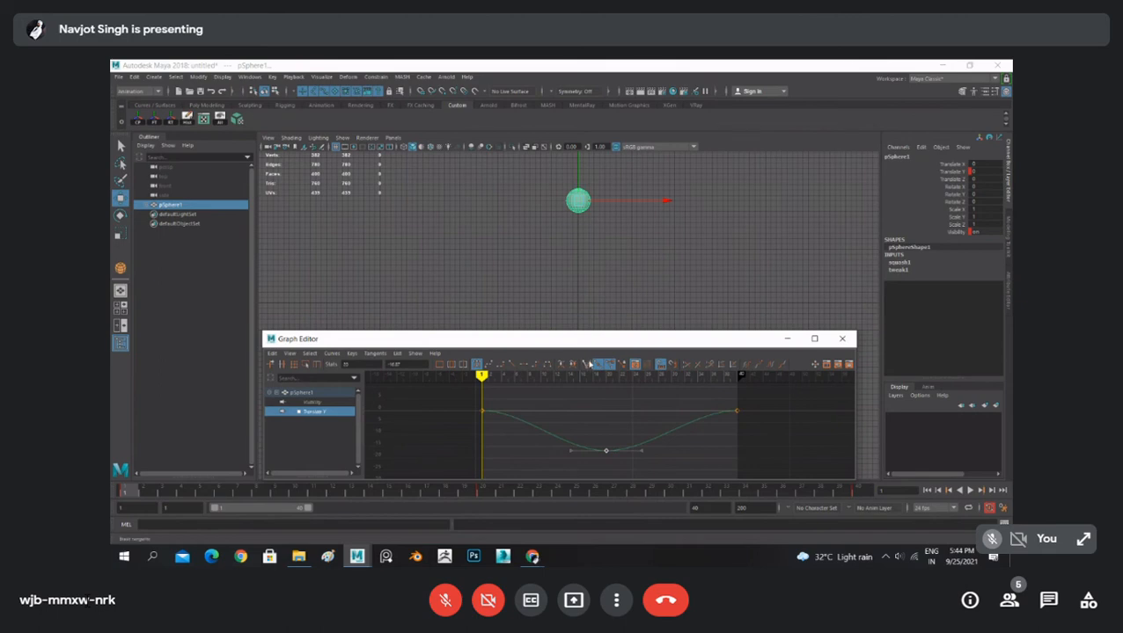
left_click(586, 365)
left_click(510, 365)
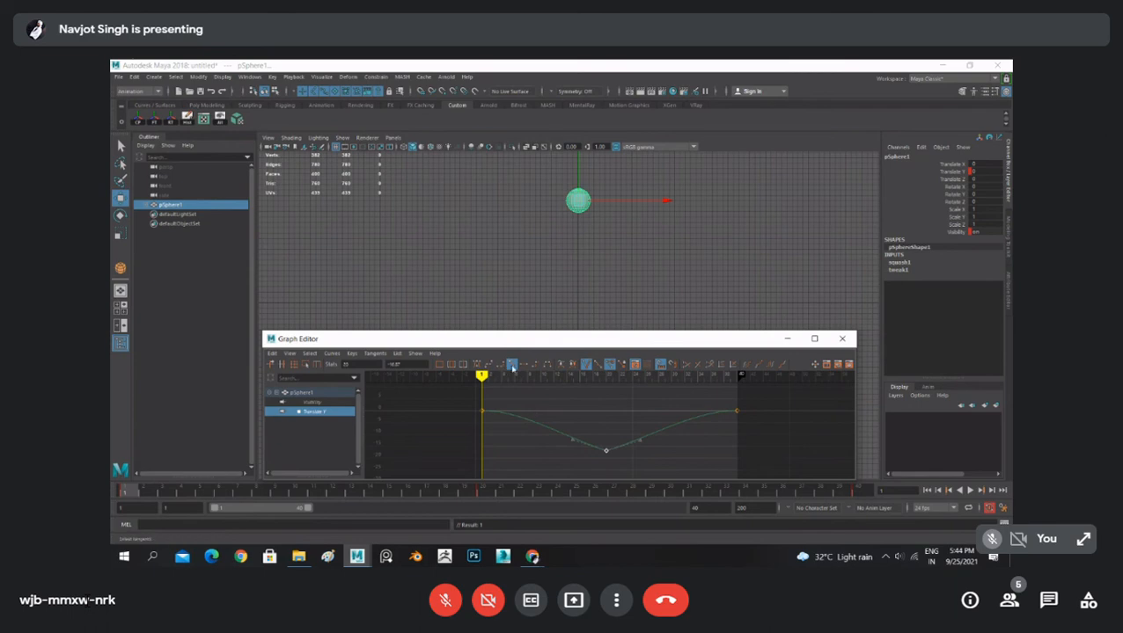
left_click(518, 418)
left_click(513, 364)
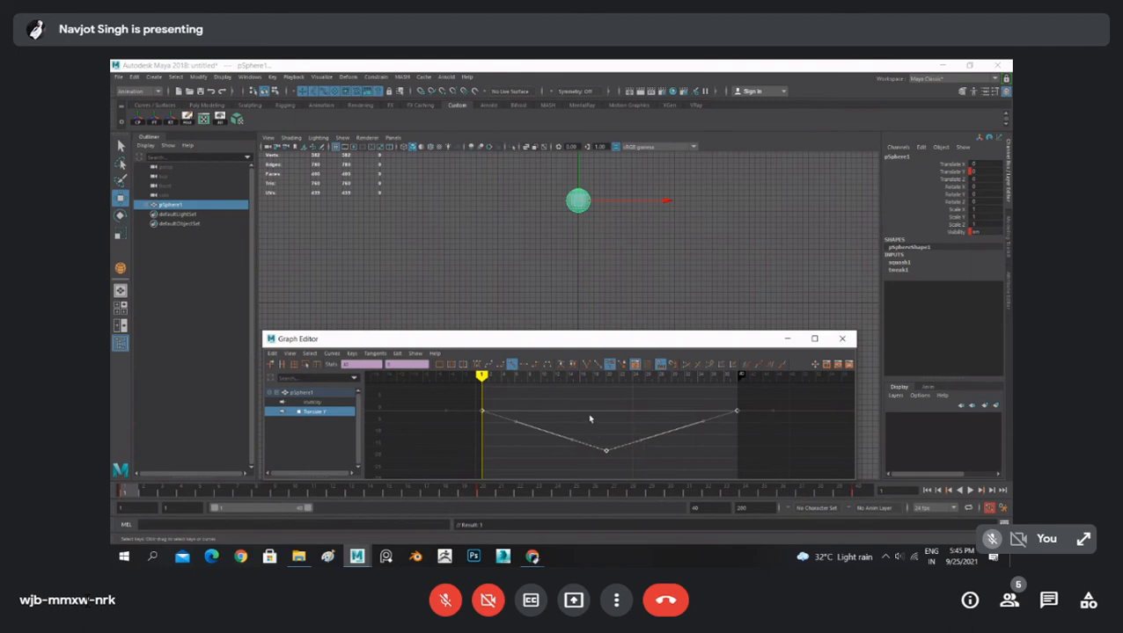
key("ctrl+z")
key("ctrl+z")
key("ctrl+z")
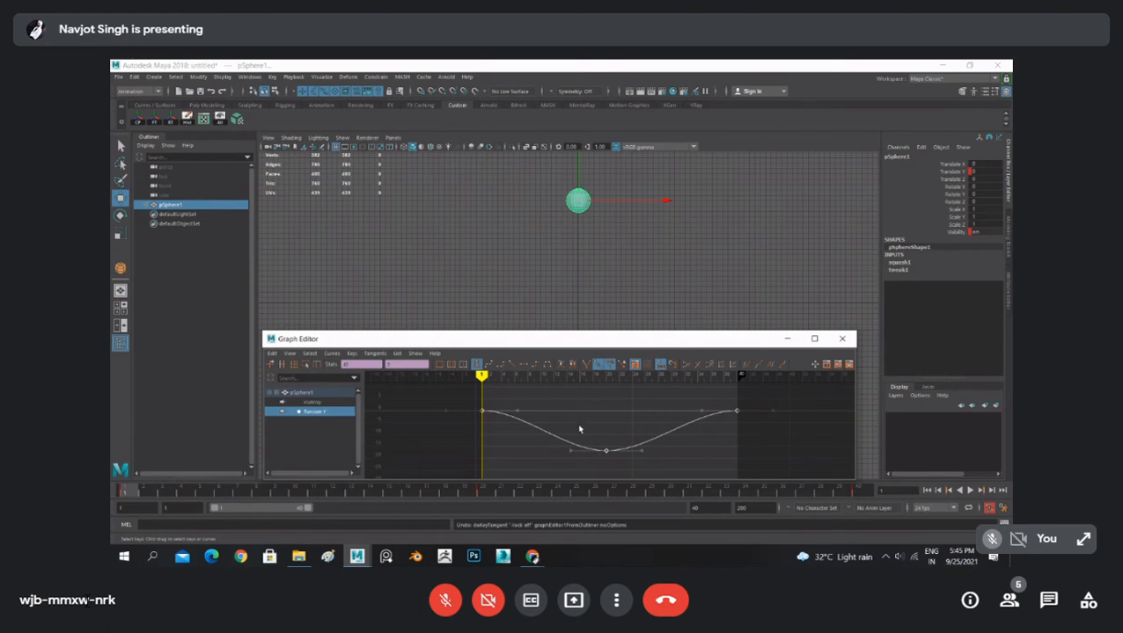
- Try tilting the unbroken tangent of the Translate Y curve's lowest key and undo the edit
left_click(589, 427)
left_click_drag(587, 438, 644, 494)
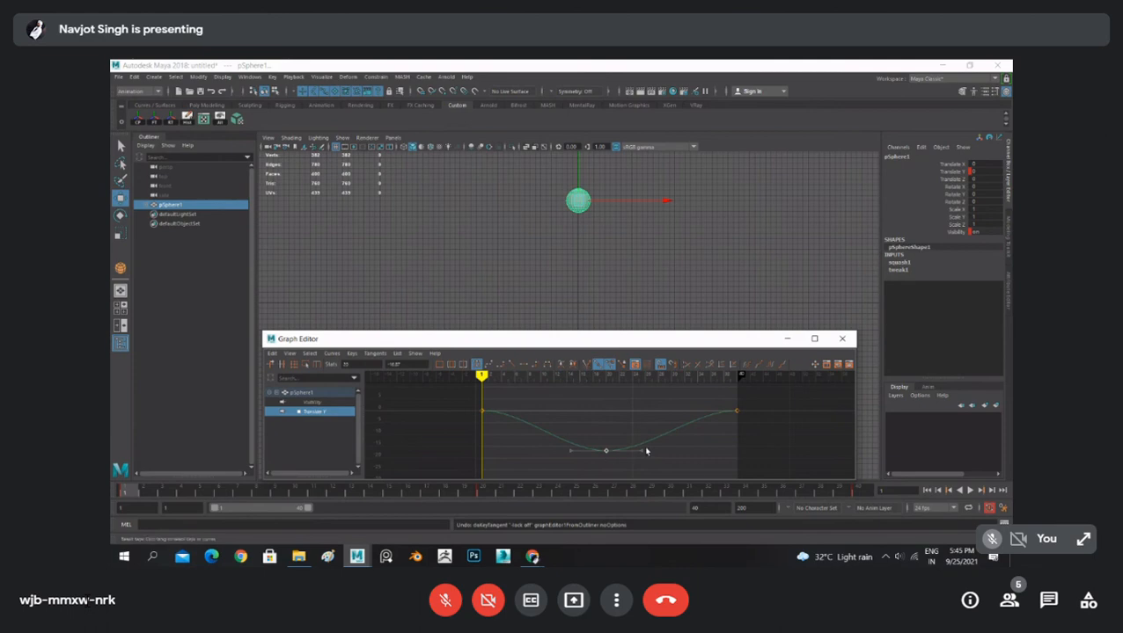
mouse_move(643, 451)
left_mouse_down()
mouse_move(630, 423)
mouse_move(632, 464)
left_mouse_up()
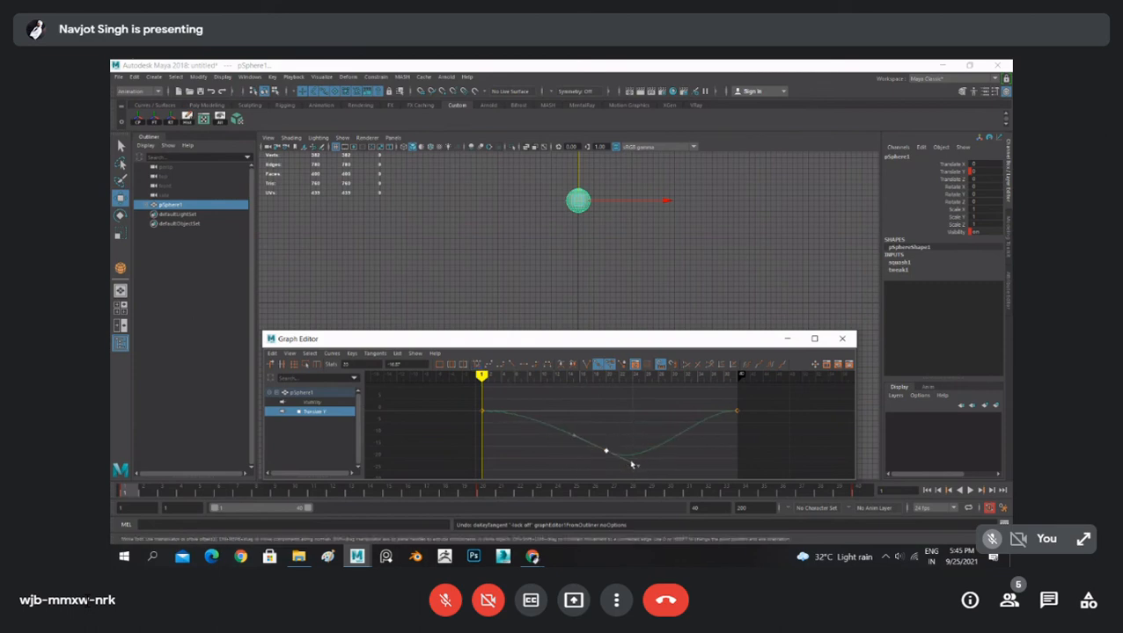
key("ctrl+z")
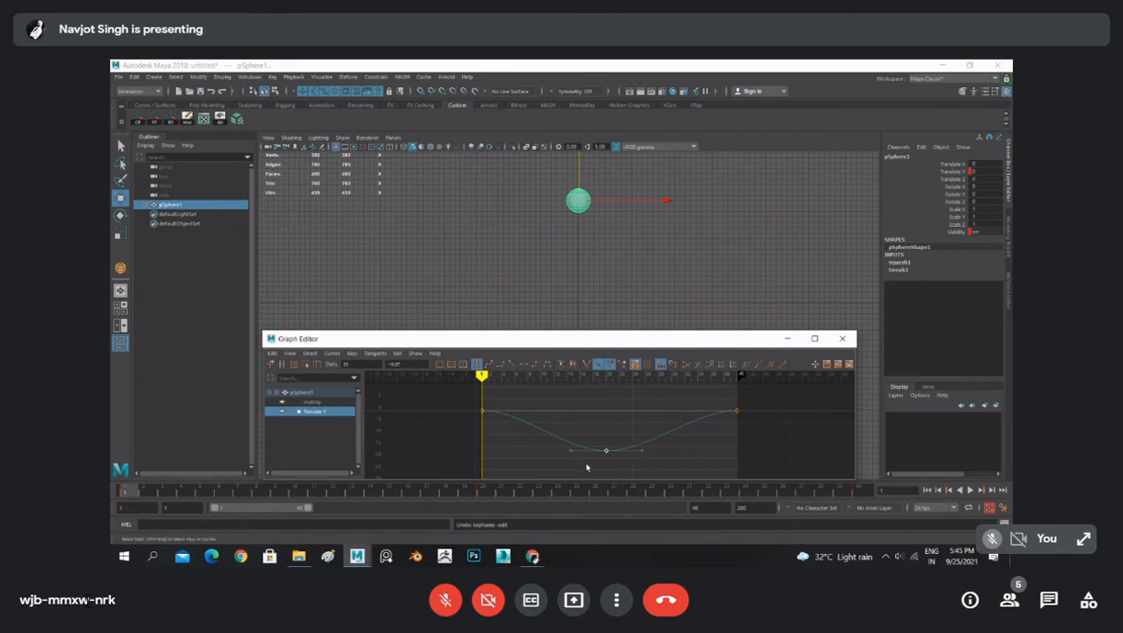
- Apply linear tangents to the lowest key of the Translate Y curve and preview the bounce
left_click_drag(586, 467, 634, 410)
left_click(510, 365)
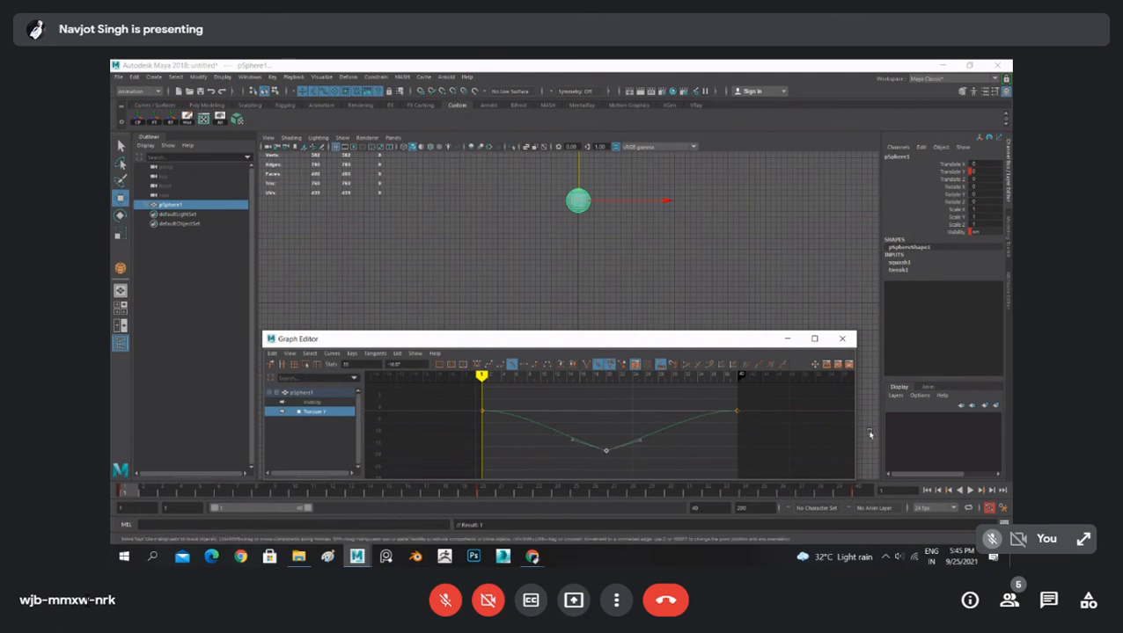
left_click(969, 490)
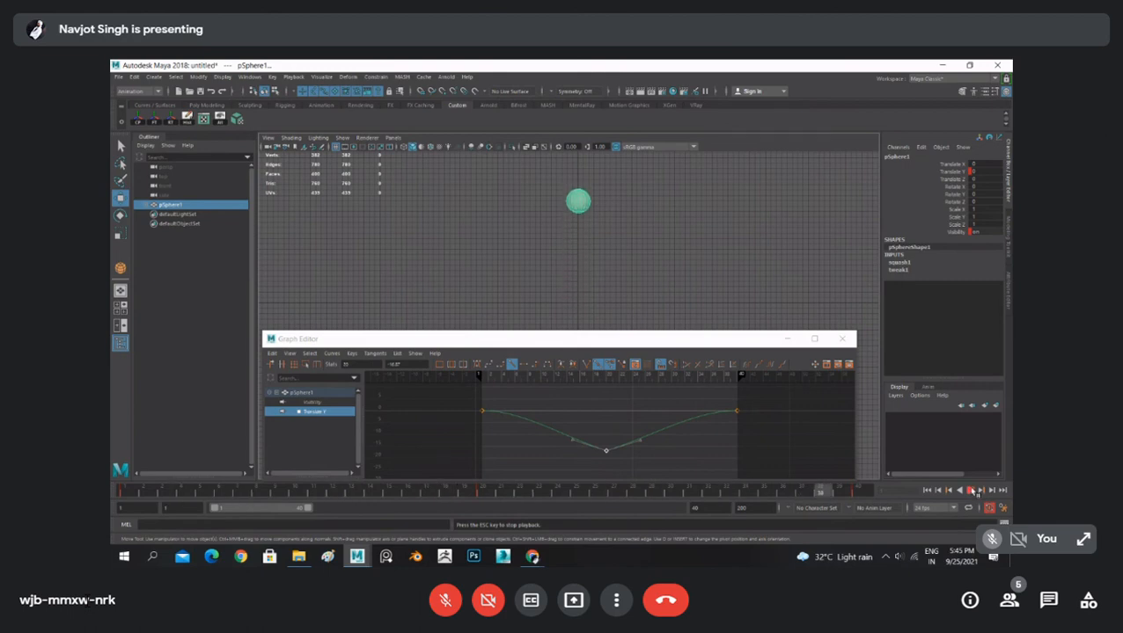
left_click(970, 491)
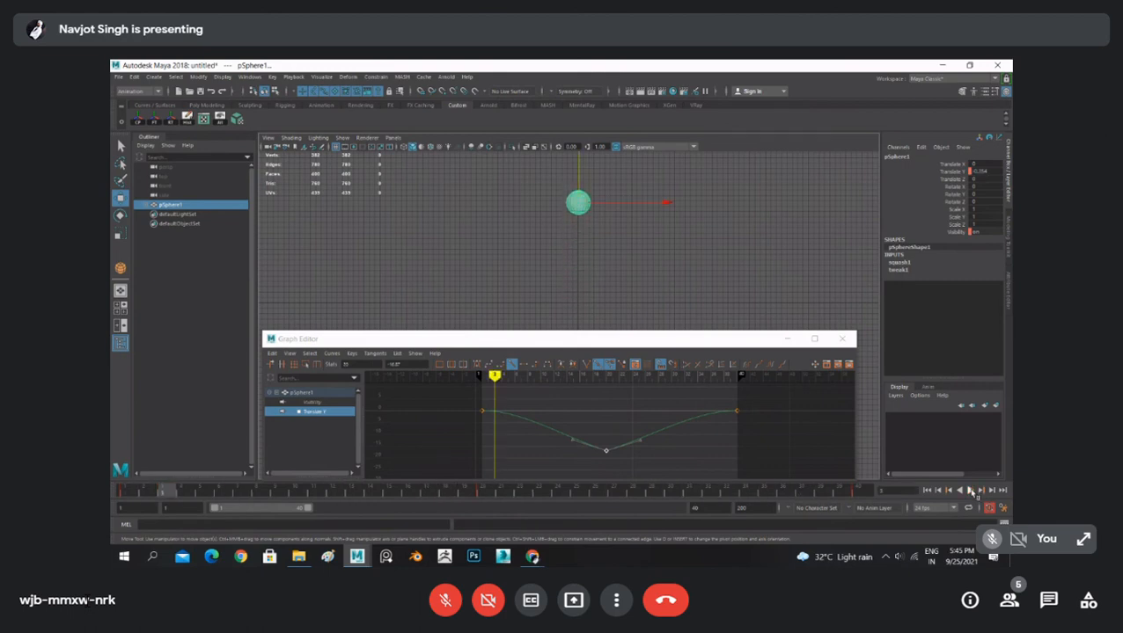
- Try moving the incoming tangent handle of the lowest Translate Y key and undo the edit
mouse_move(565, 458)
left_mouse_down()
mouse_move(584, 438)
mouse_move(574, 447)
left_mouse_up()
mouse_move(576, 440)
left_mouse_down()
mouse_move(575, 450)
mouse_move(577, 437)
left_mouse_up()
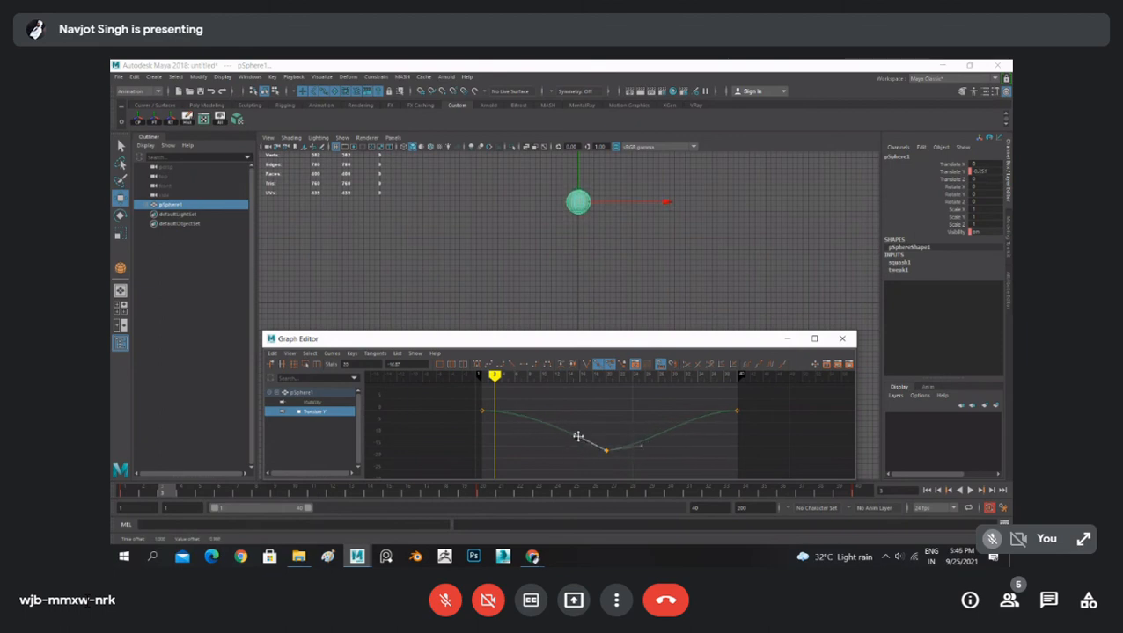
key("ctrl+z")
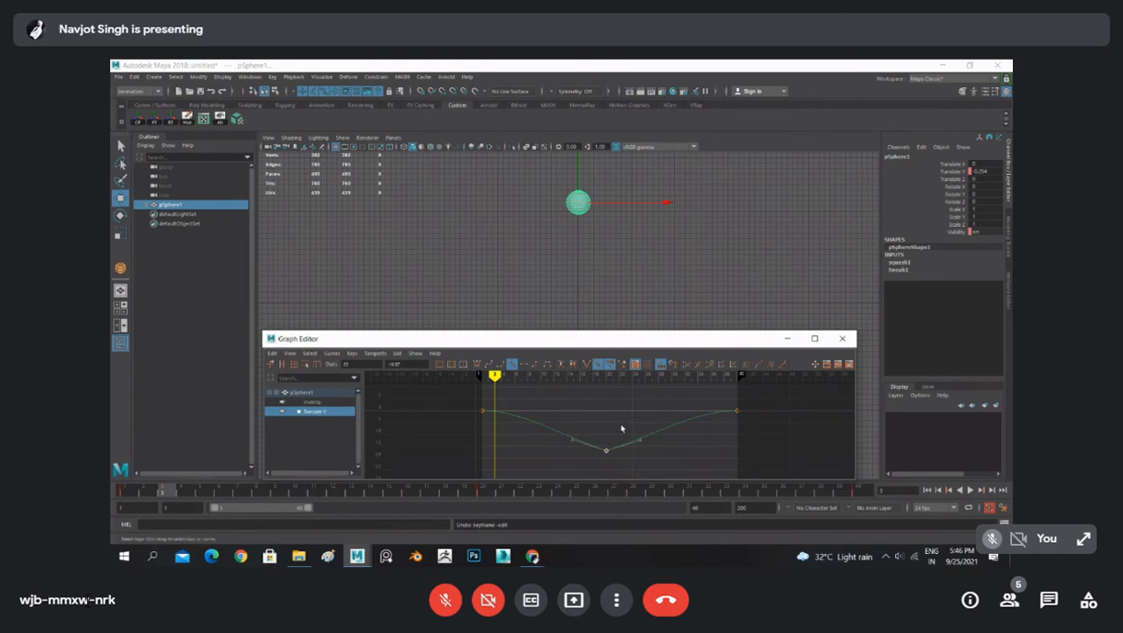
- Break the lowest Translate Y key's tangents, raise both handles into a steep V shape and preview the bounce
left_click(587, 365)
left_click_drag(573, 442, 630, 429)
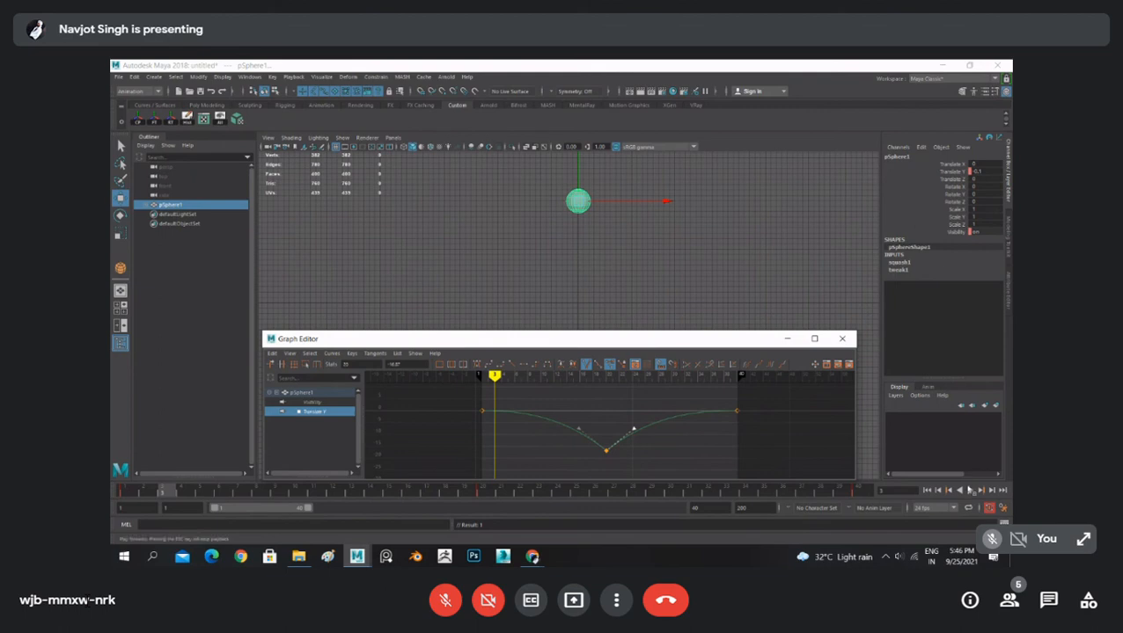
left_click(969, 490)
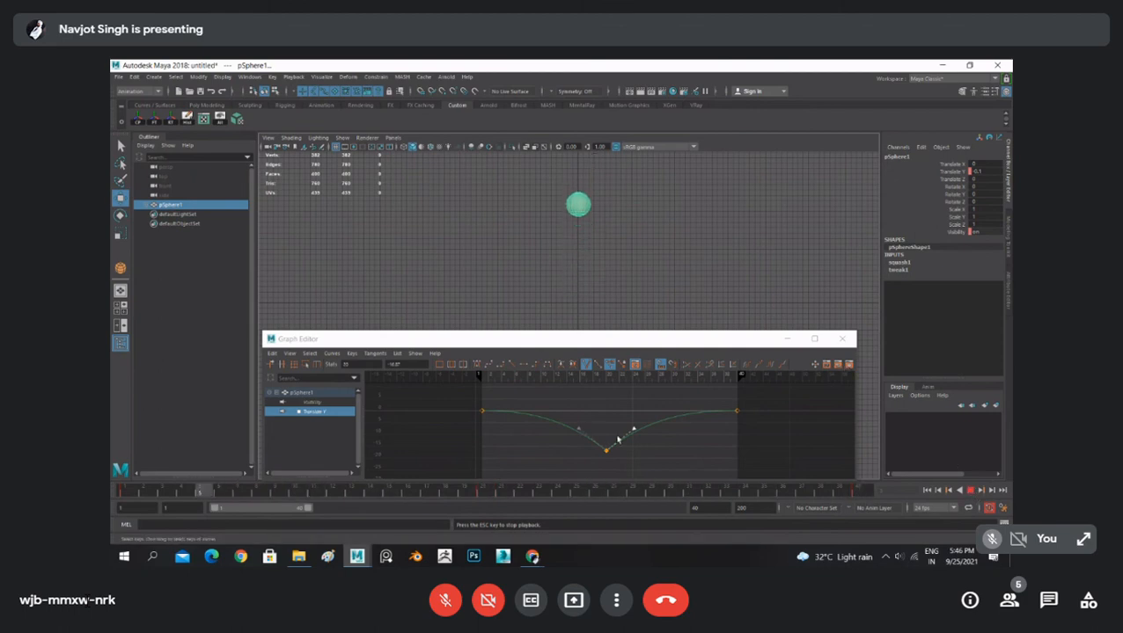
key("Escape")
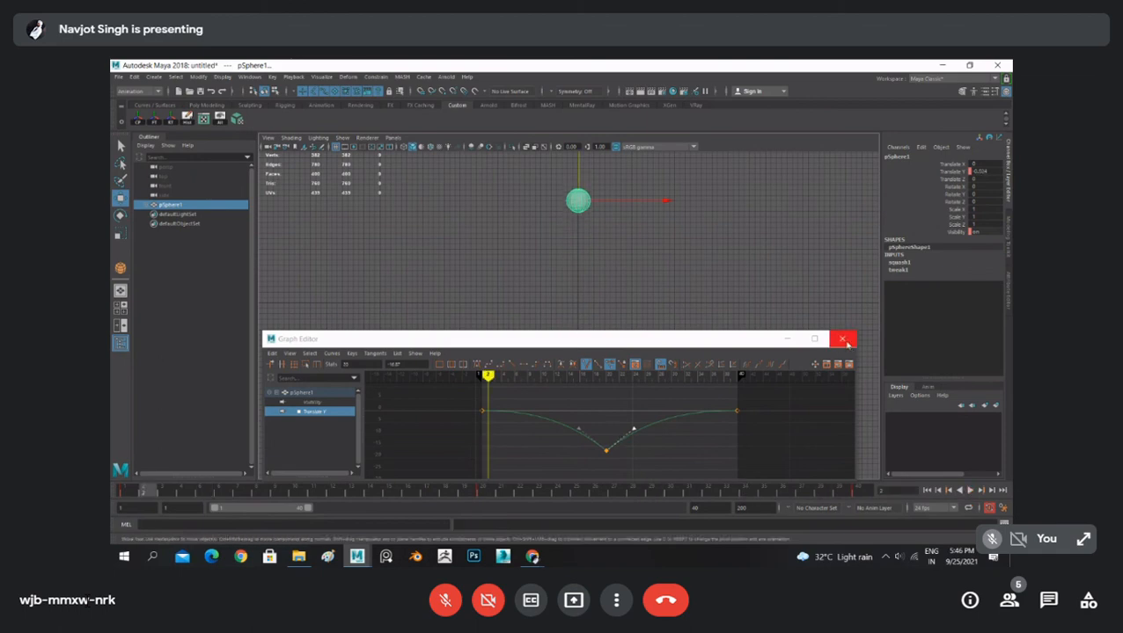
- Close the Graph Editor and replay the sphere's bounce from frame 1 in the full front view
left_click(842, 339)
left_click(926, 490)
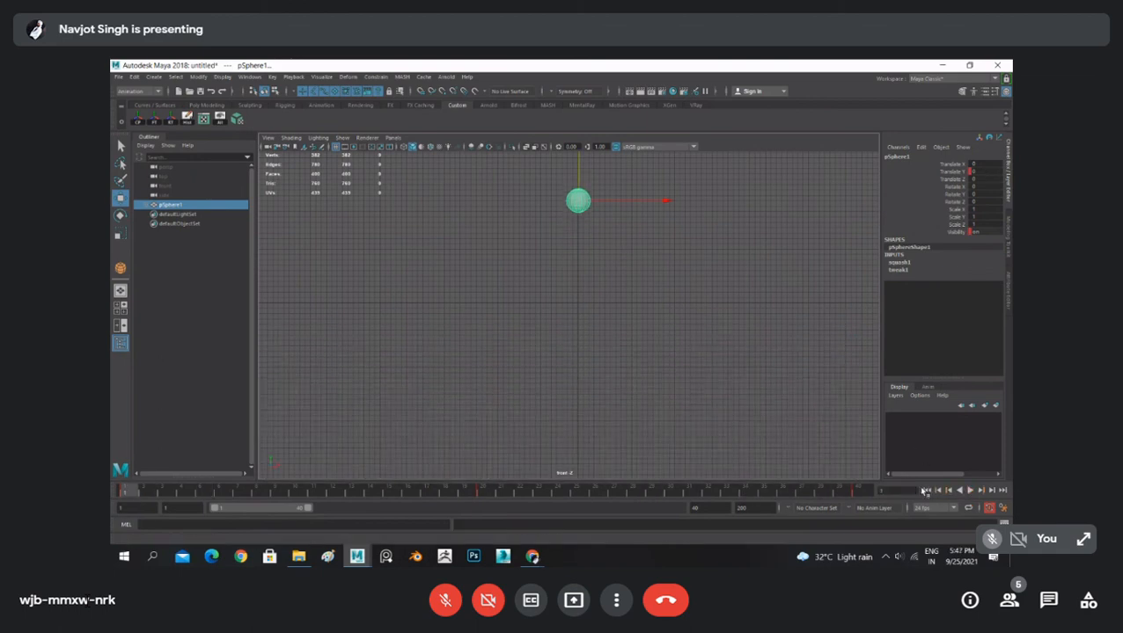
left_click(968, 490)
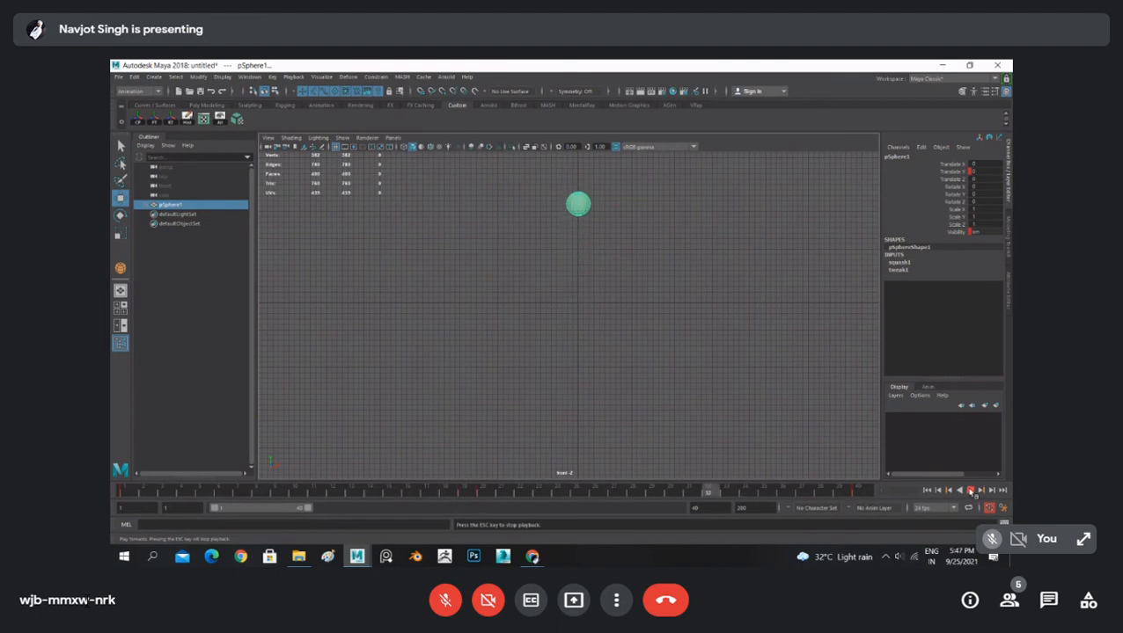
left_click(969, 490)
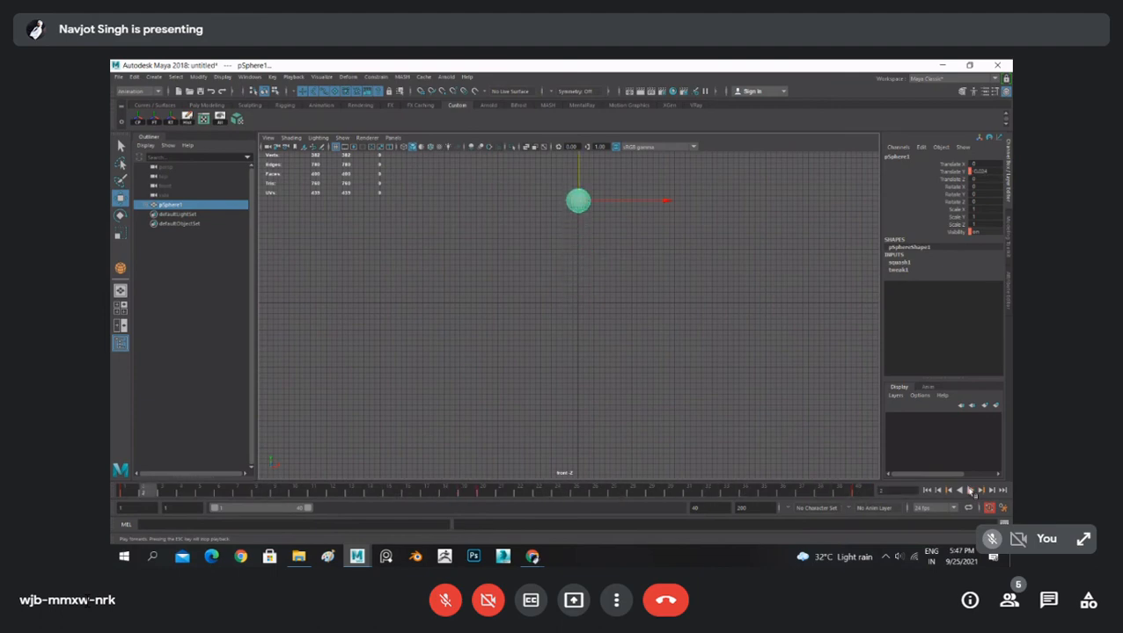
- Select the Squash deformer handle at the sphere in the front view
scroll(534, 224, "up", 5)
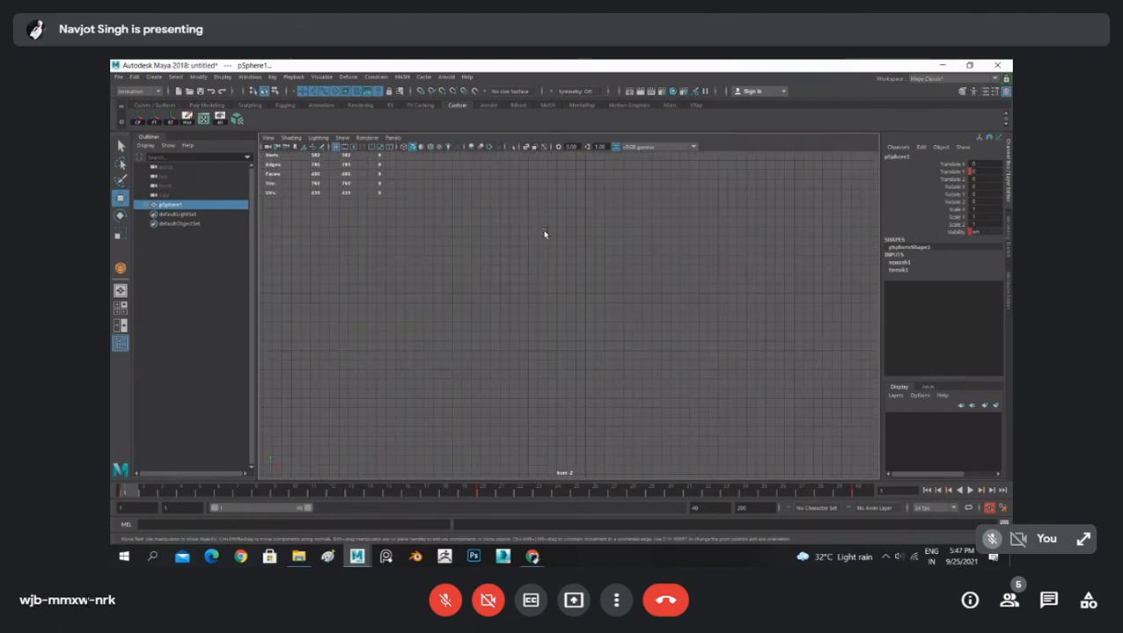
middle_click_drag(544, 234, 603, 371, "alt")
scroll(598, 365, "up", 3)
left_click(483, 315)
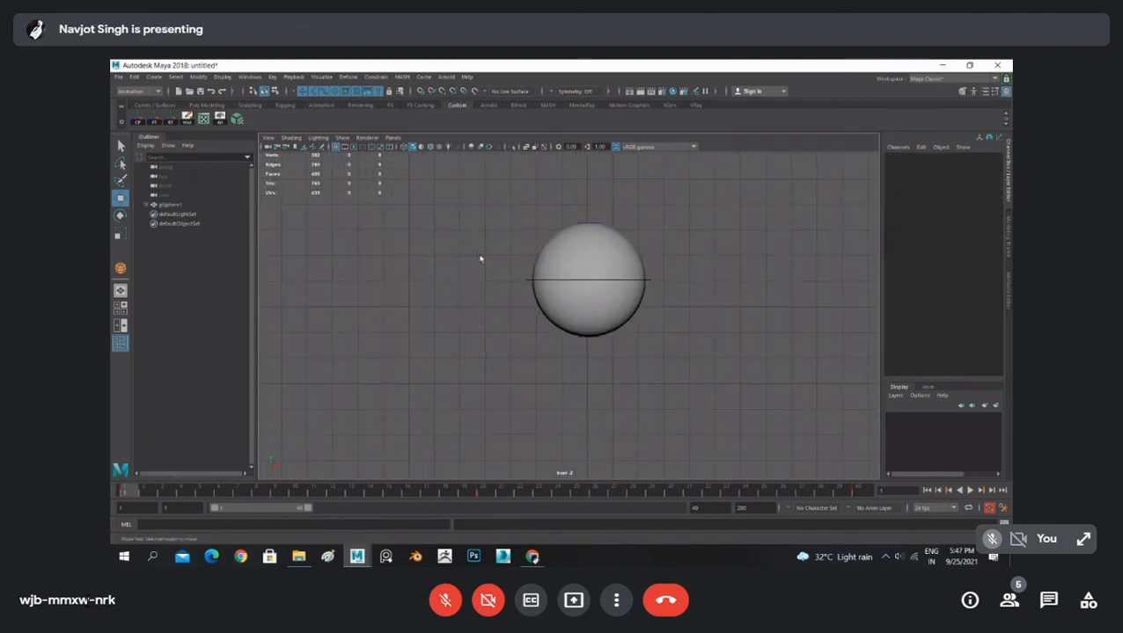
left_click_drag(515, 281, 530, 283)
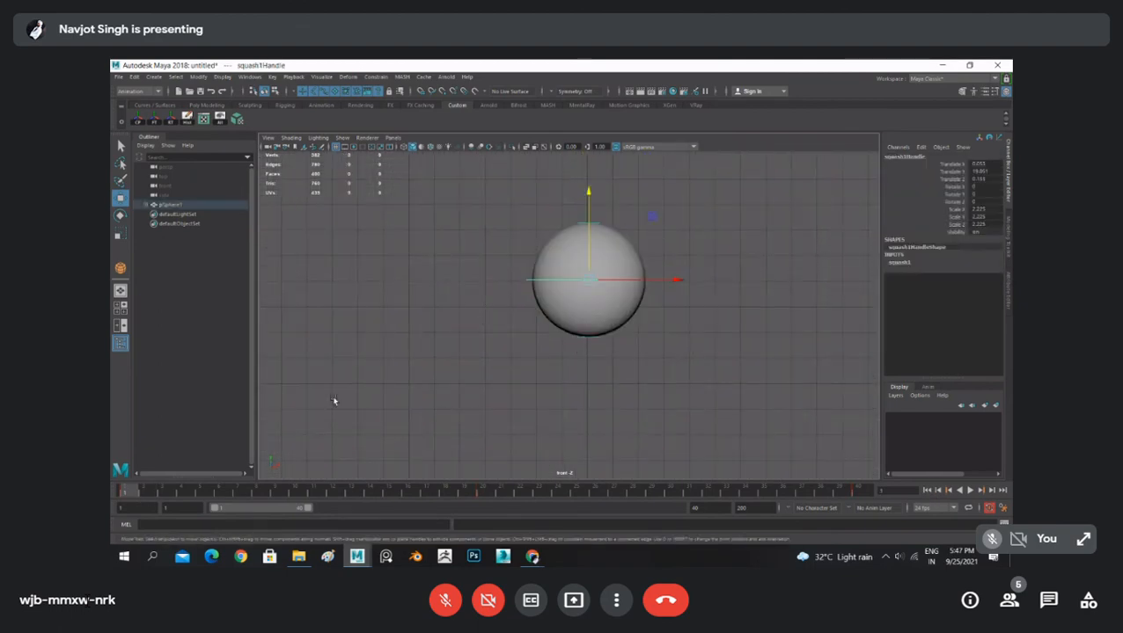
- Select the sphere and key its transform and squash1 attributes at frame 1
left_click(581, 301)
scroll(453, 378, "down", 5)
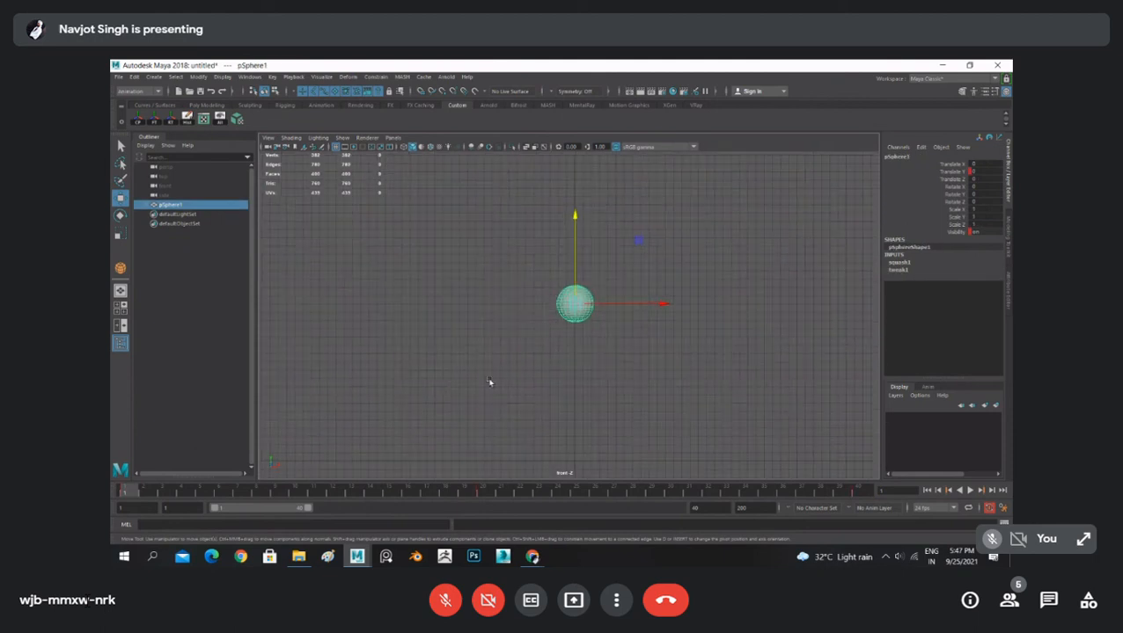
middle_click_drag(490, 382, 492, 312, "alt")
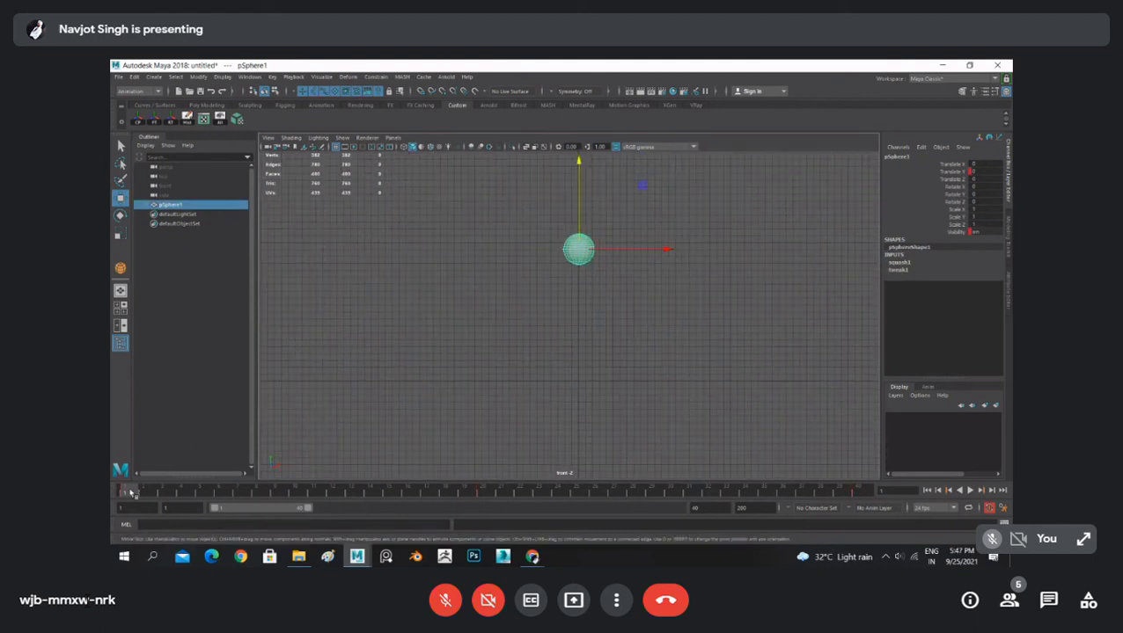
mouse_move(129, 494)
left_mouse_down()
mouse_move(292, 490)
mouse_move(282, 496)
left_mouse_up()
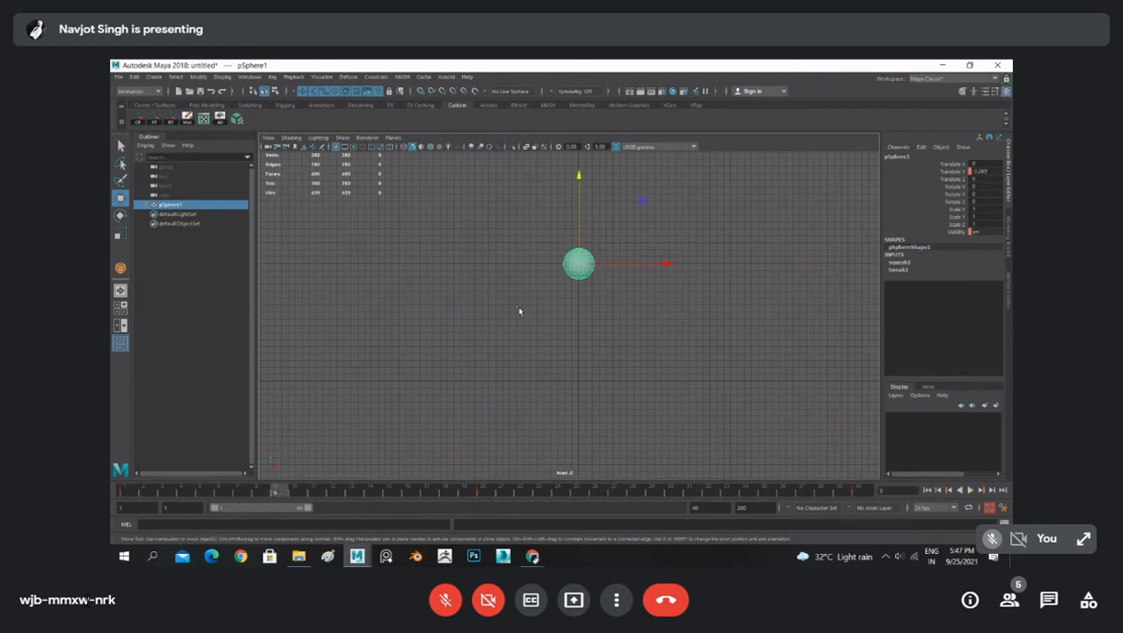
left_click(898, 262)
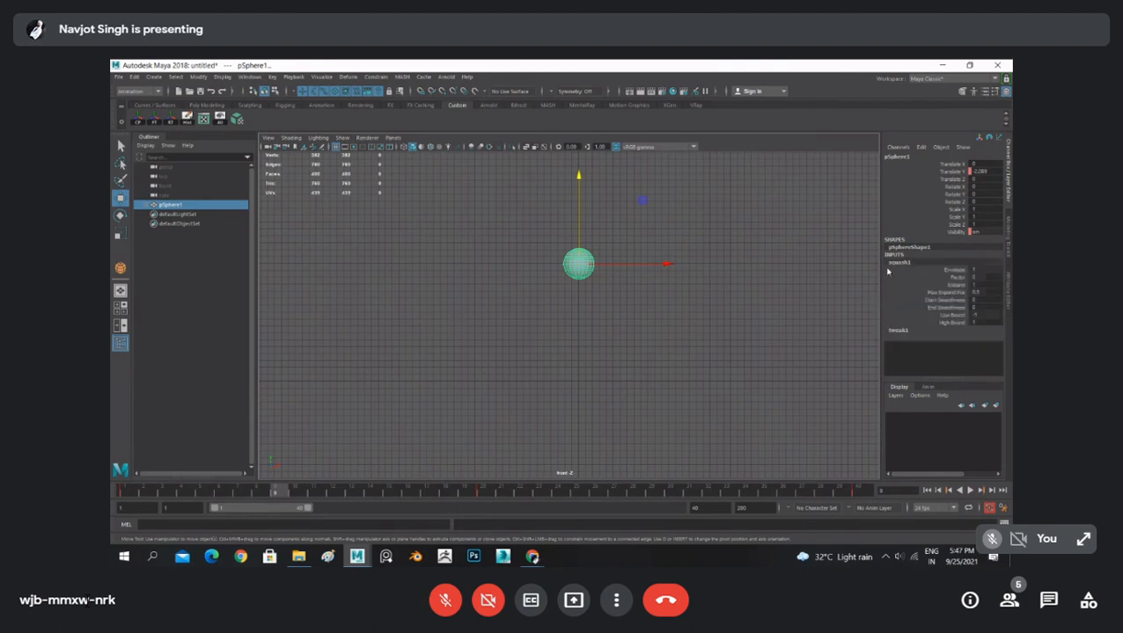
left_click_drag(280, 491, 124, 490)
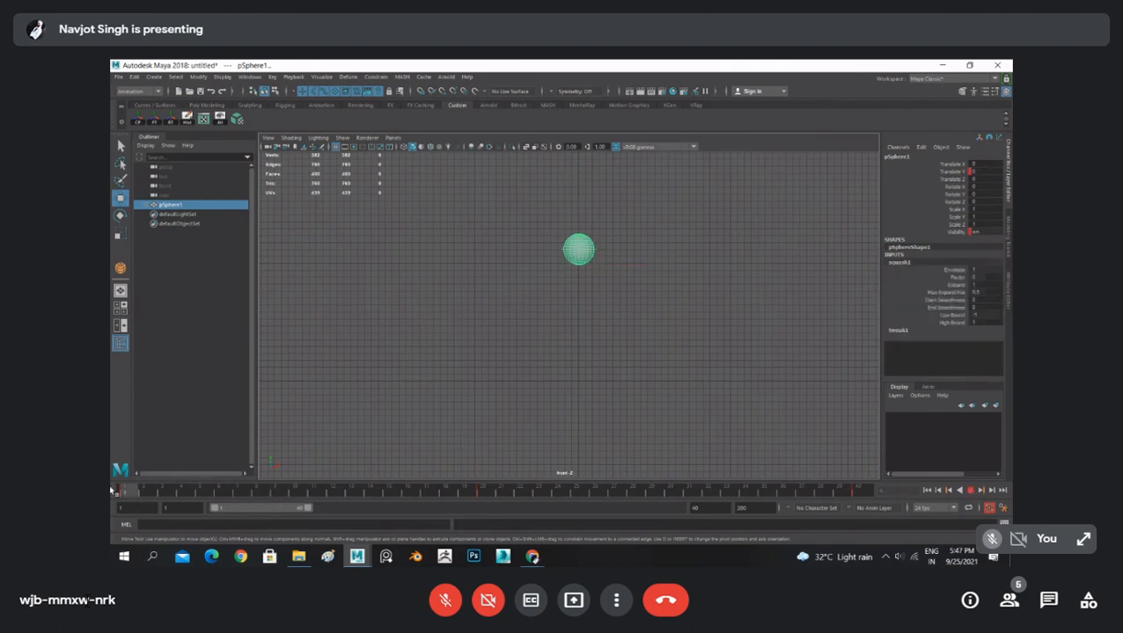
key("s")
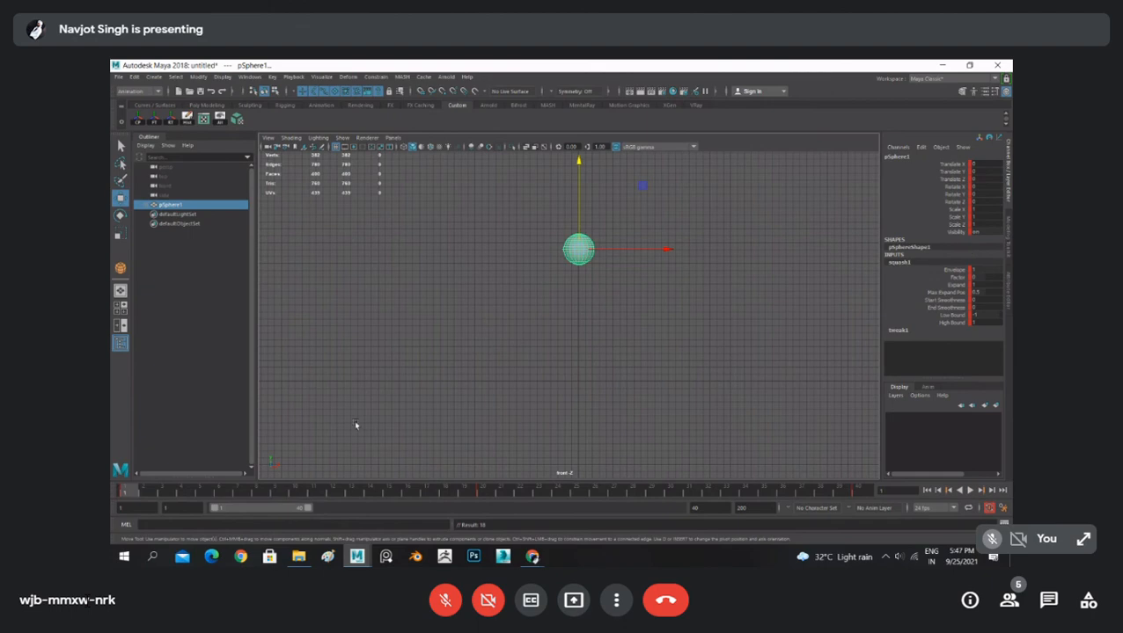
- Stretch the falling sphere by setting squash1's Factor to 0.2 at frame 8 and 0.3 at frame 17
left_click_drag(138, 494, 256, 496)
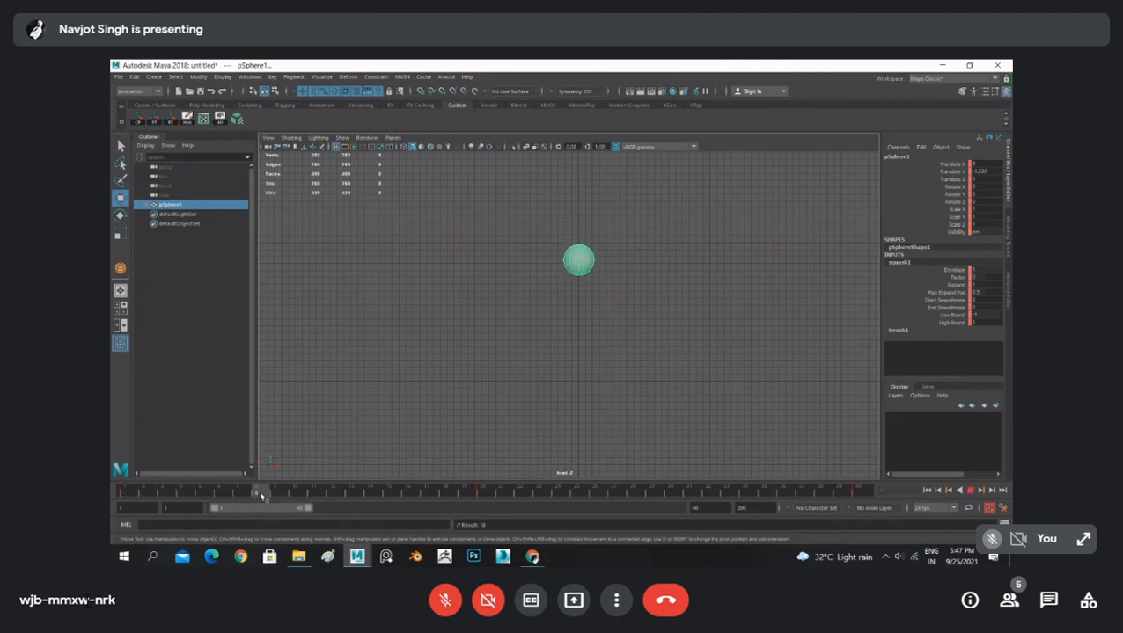
left_click(952, 278)
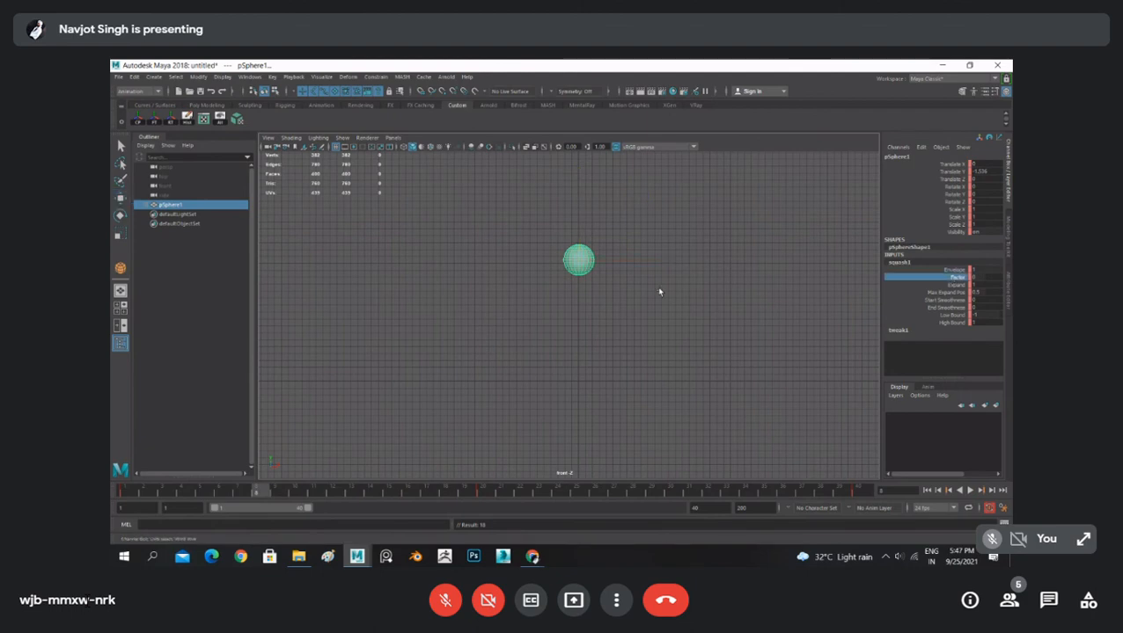
middle_click_drag(658, 288, 660, 288)
left_click_drag(272, 491, 425, 499)
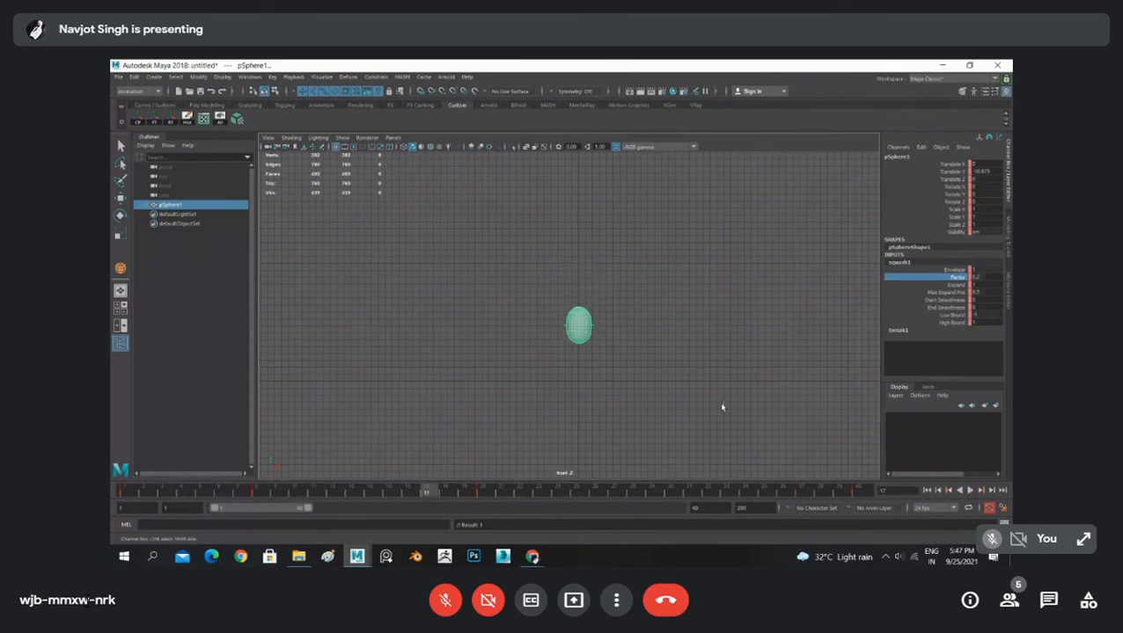
middle_click_drag(747, 284, 749, 285)
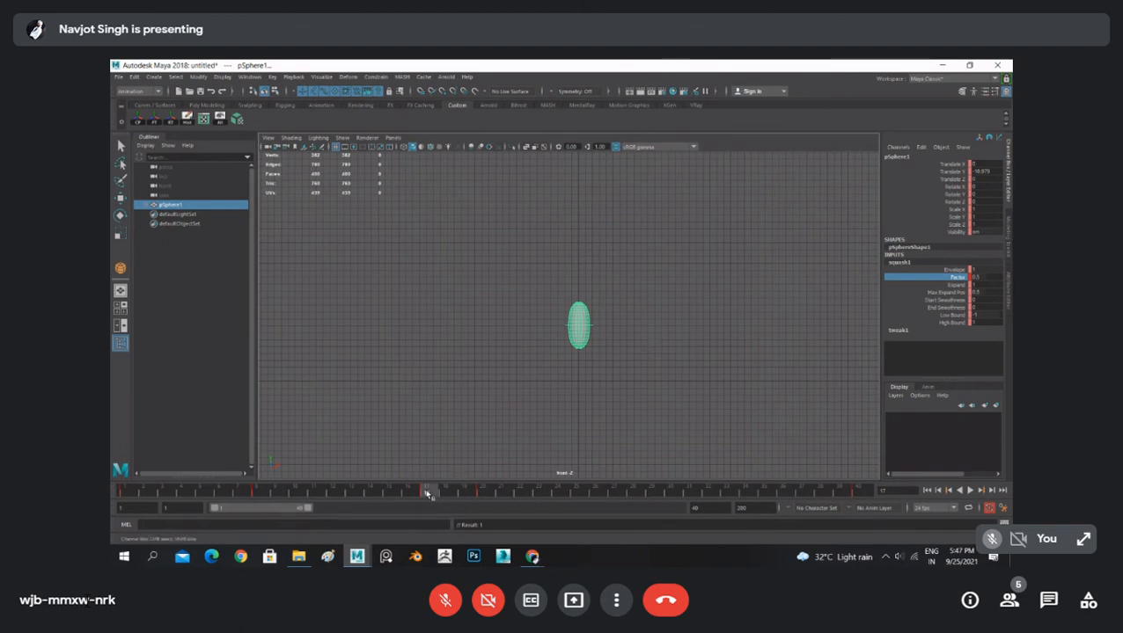
- At frame 20, flatten the sphere with a negative squash1 Factor and lower it to a Translate Y of about -17.6
mouse_move(427, 494)
left_mouse_down()
mouse_move(163, 488)
mouse_move(656, 501)
mouse_move(784, 483)
mouse_move(124, 487)
mouse_move(764, 488)
mouse_move(281, 480)
mouse_move(506, 489)
mouse_move(486, 494)
left_mouse_up()
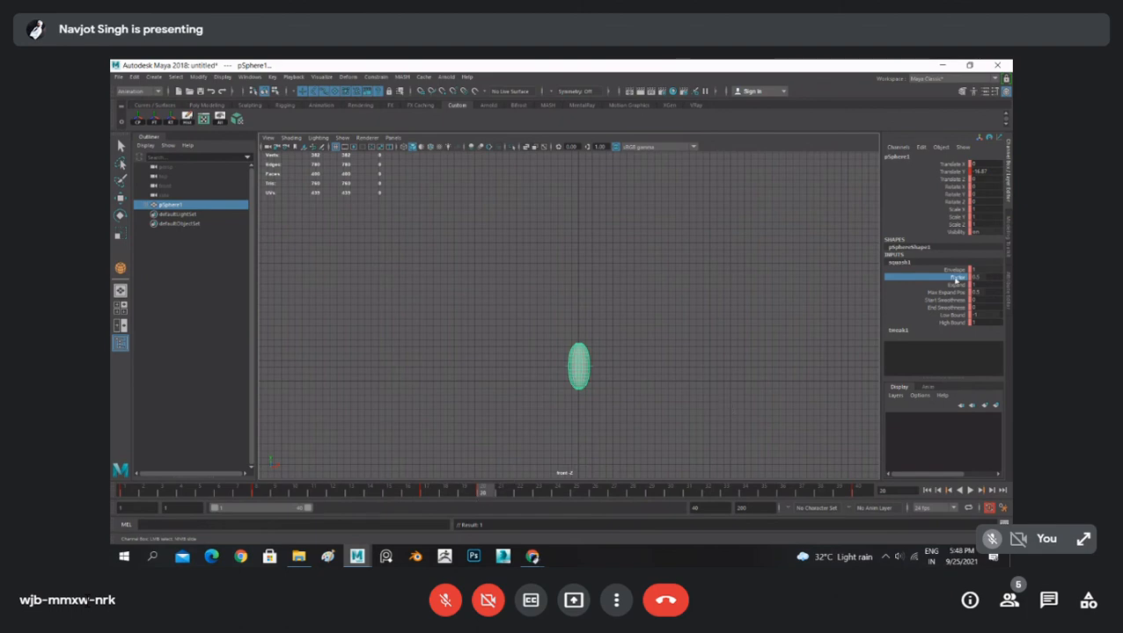
middle_click_drag(748, 352, 743, 352)
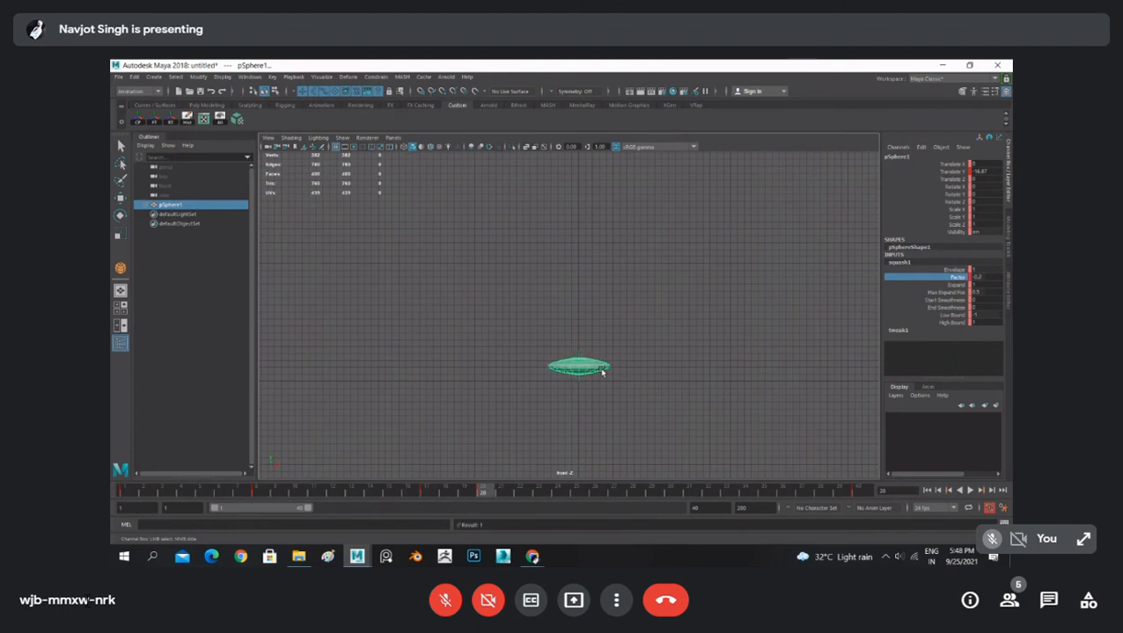
key("w")
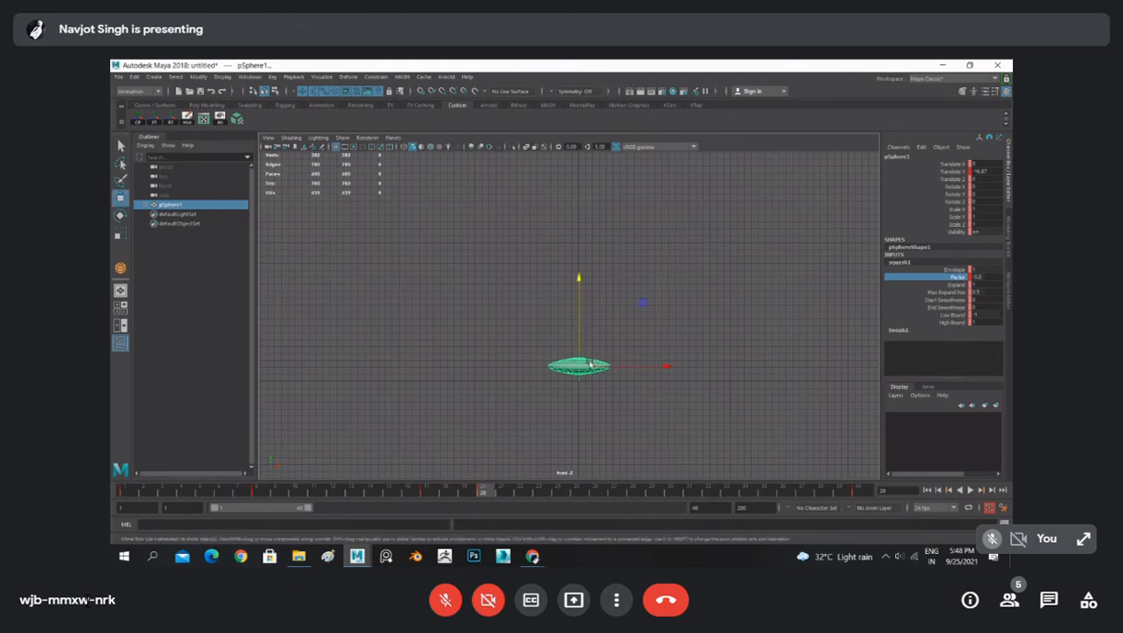
left_click_drag(577, 302, 578, 307)
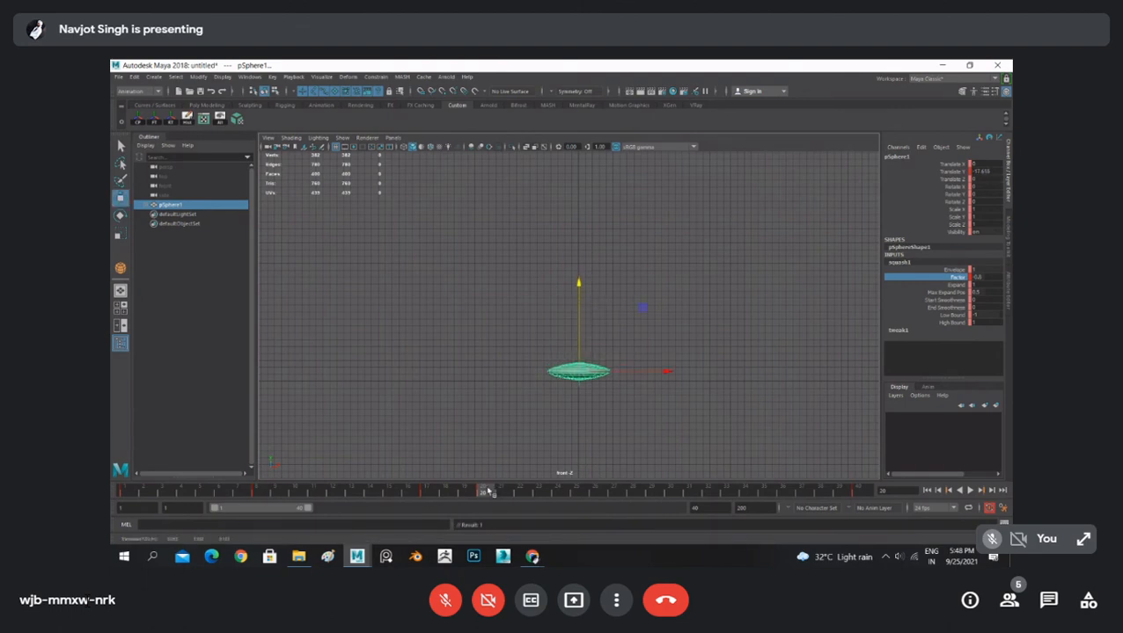
- At frame 22, stretch the rising sphere with a squash1 Factor of 0.2 and set a key
key("alt+v")
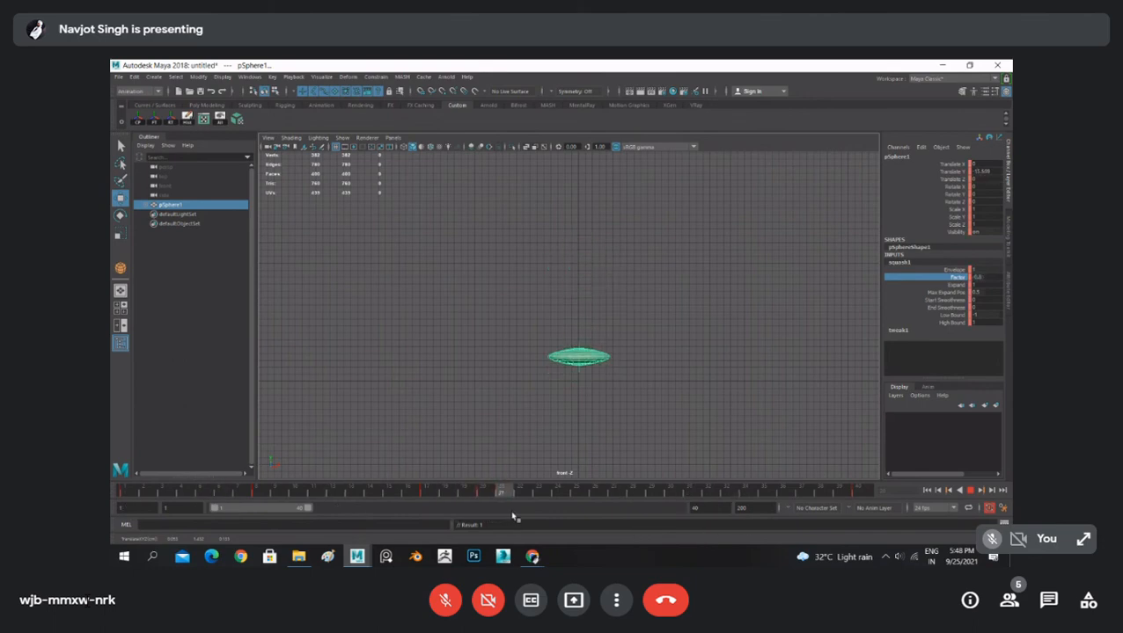
key("Escape")
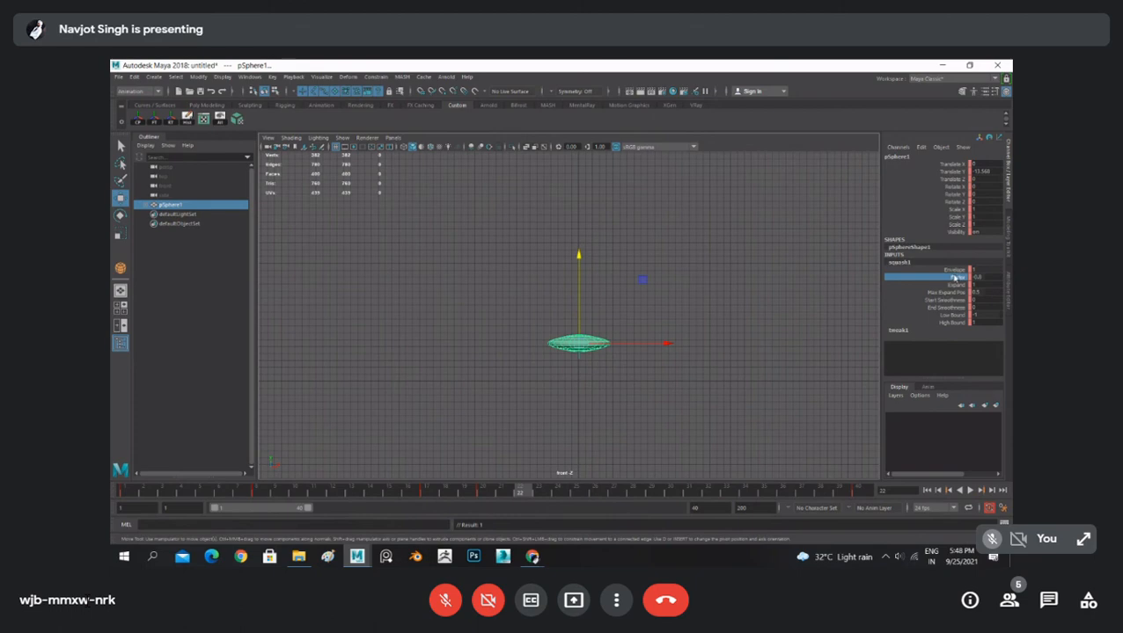
middle_click_drag(859, 284, 854, 284)
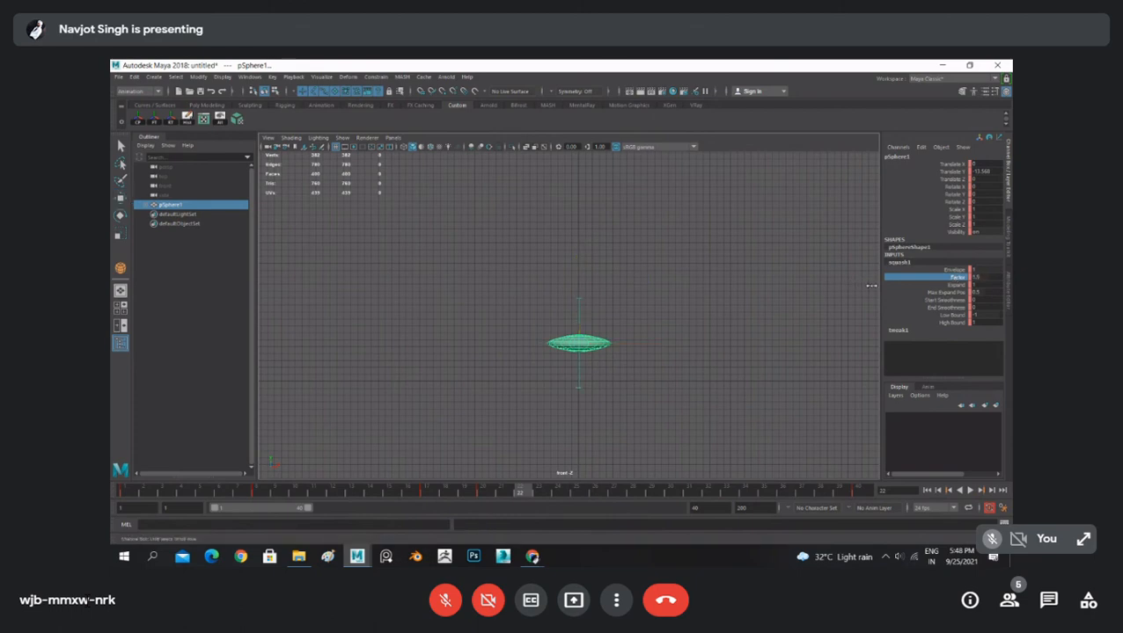
left_click(724, 301)
left_click(588, 344)
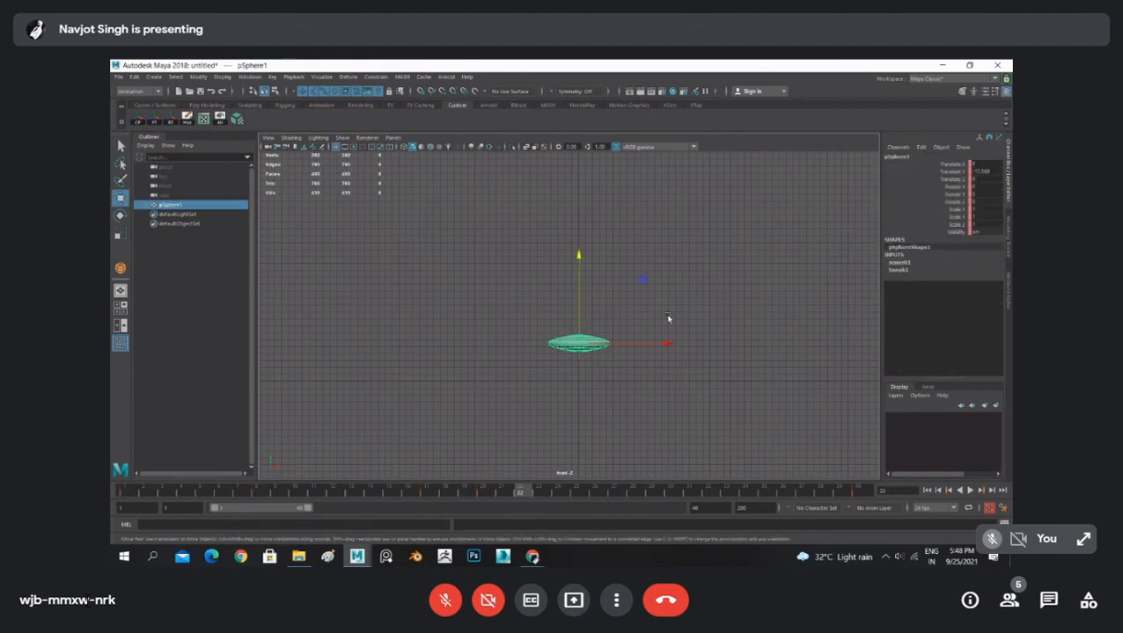
left_click(663, 314)
left_click(586, 347)
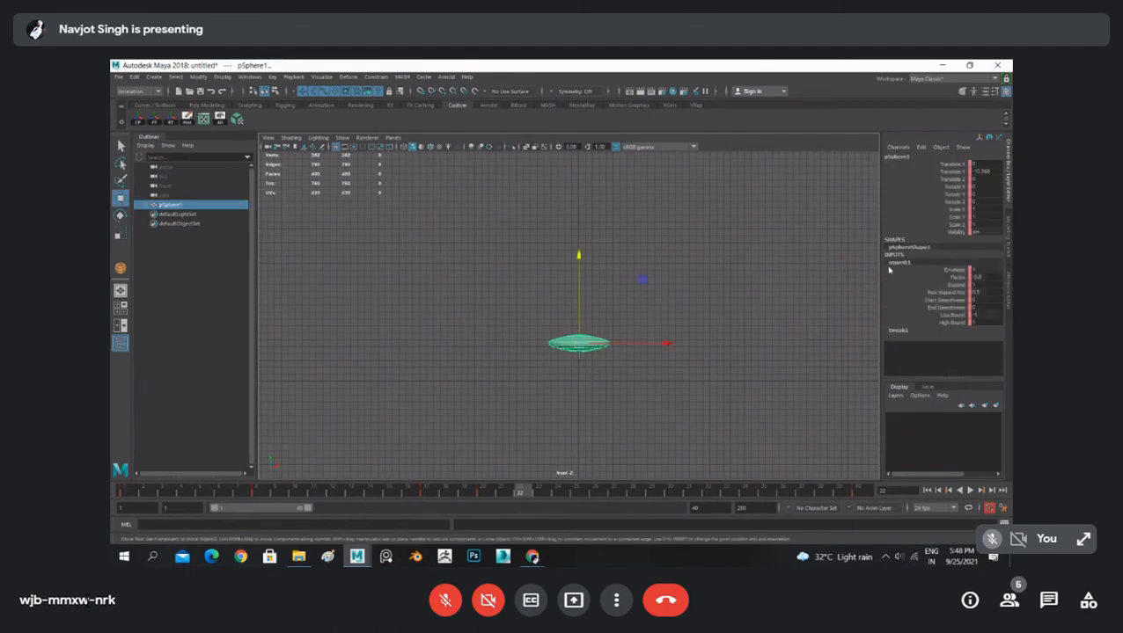
left_click(959, 278)
middle_click_drag(791, 290, 796, 289)
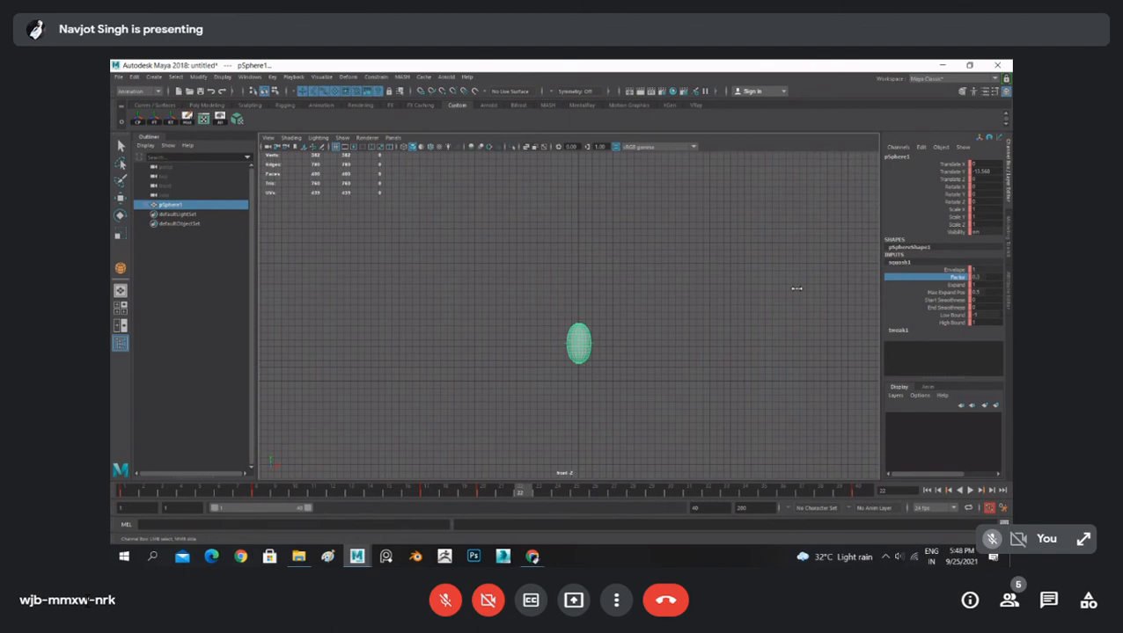
key("s")
- Increase squash1's Factor slightly at frame 26 and set a key
left_click_drag(526, 497, 597, 497)
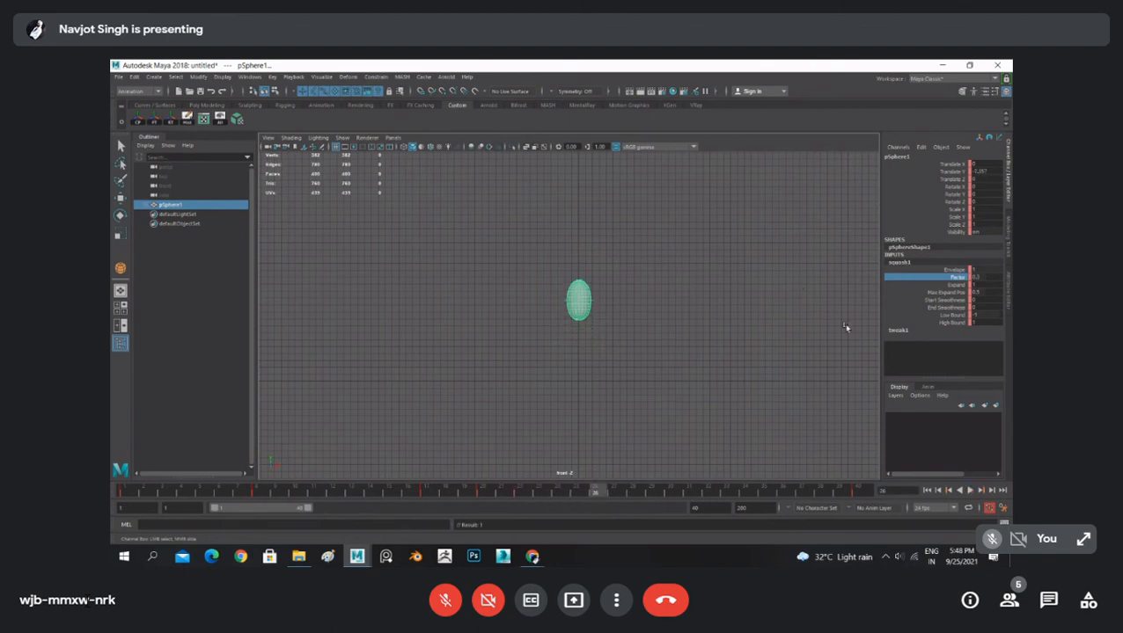
middle_click_drag(803, 315, 804, 314)
key("s")
- Set squash1's Factor to 0 at frame 40
left_click_drag(596, 495, 859, 495)
left_click(990, 279)
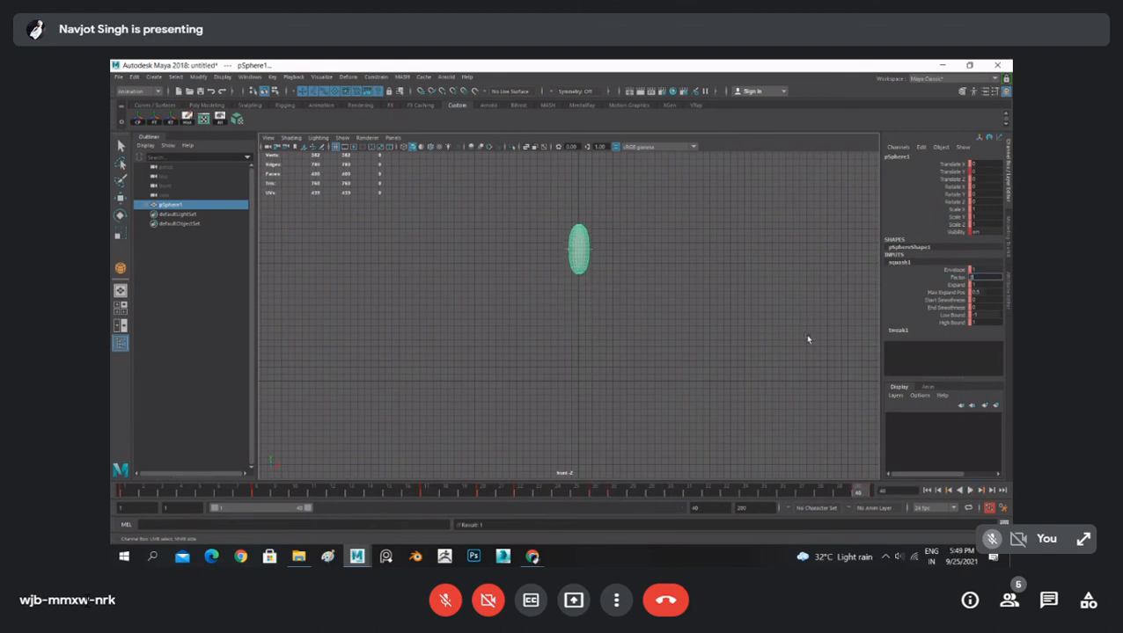
type("0")
key("Return")
- Return to frame 1, play the squash-and-stretch bounce and deselect the sphere while watching it
left_click_drag(864, 495, 124, 495)
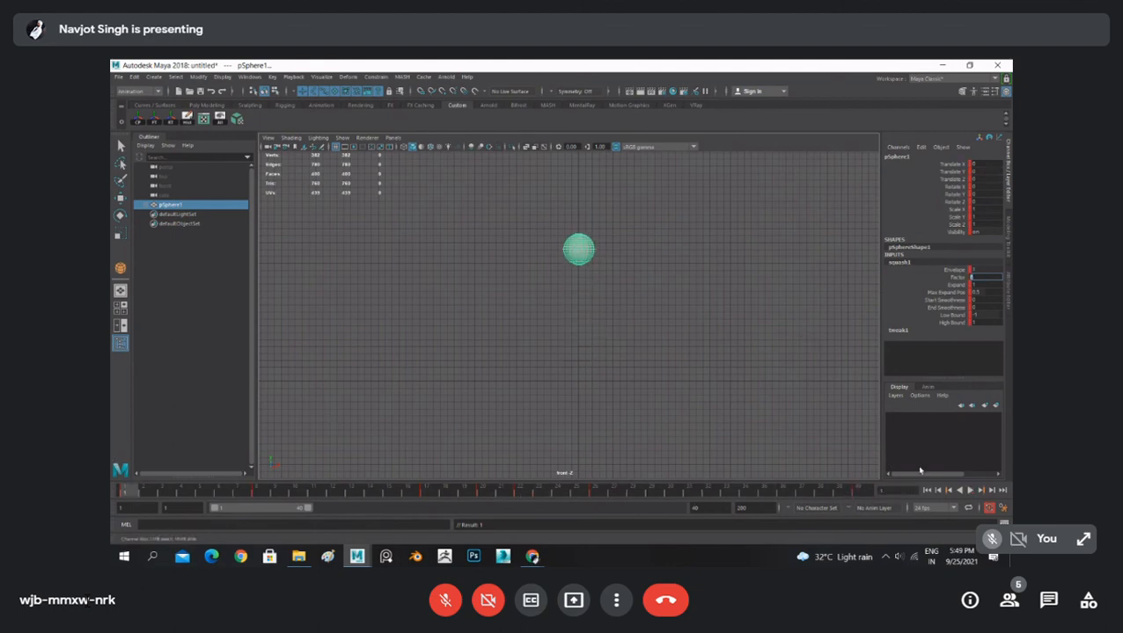
left_click(970, 492)
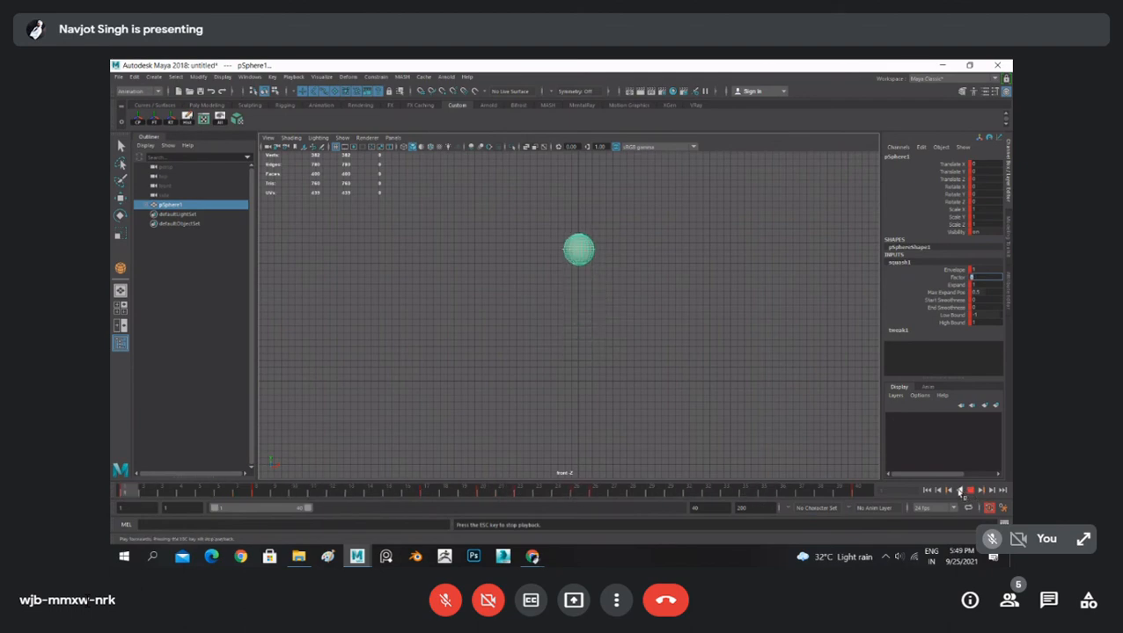
left_click(689, 337)
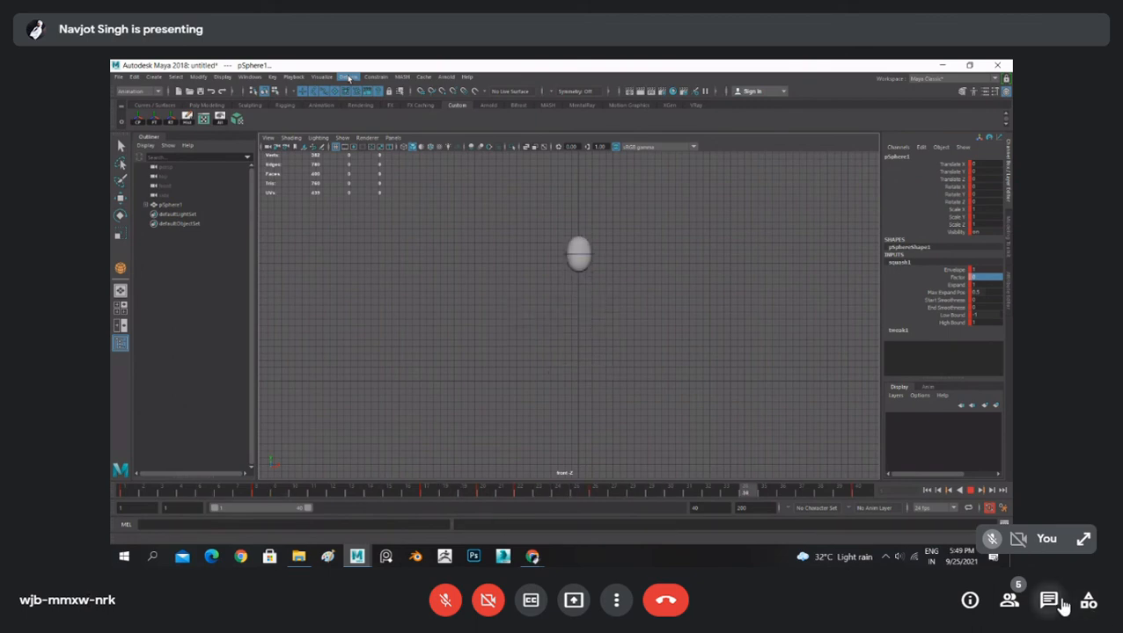
- Open the meeting's in-call messages in Google Meet and begin a chat message with "sir"
left_click(1051, 602)
type("sir k")
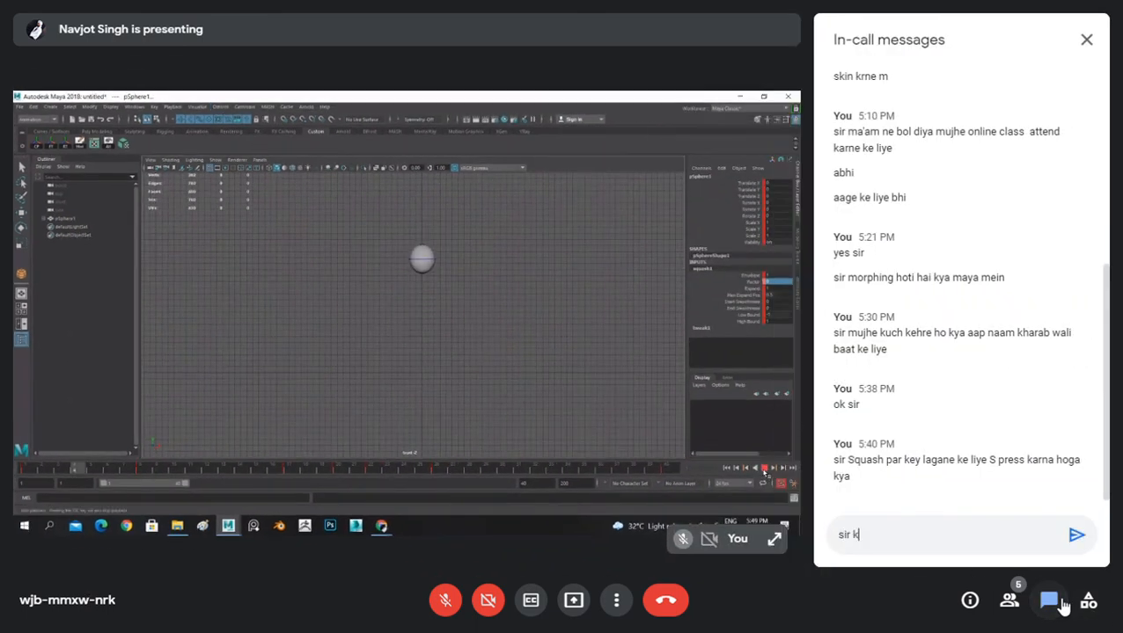
type("eys ko aage ppiche")
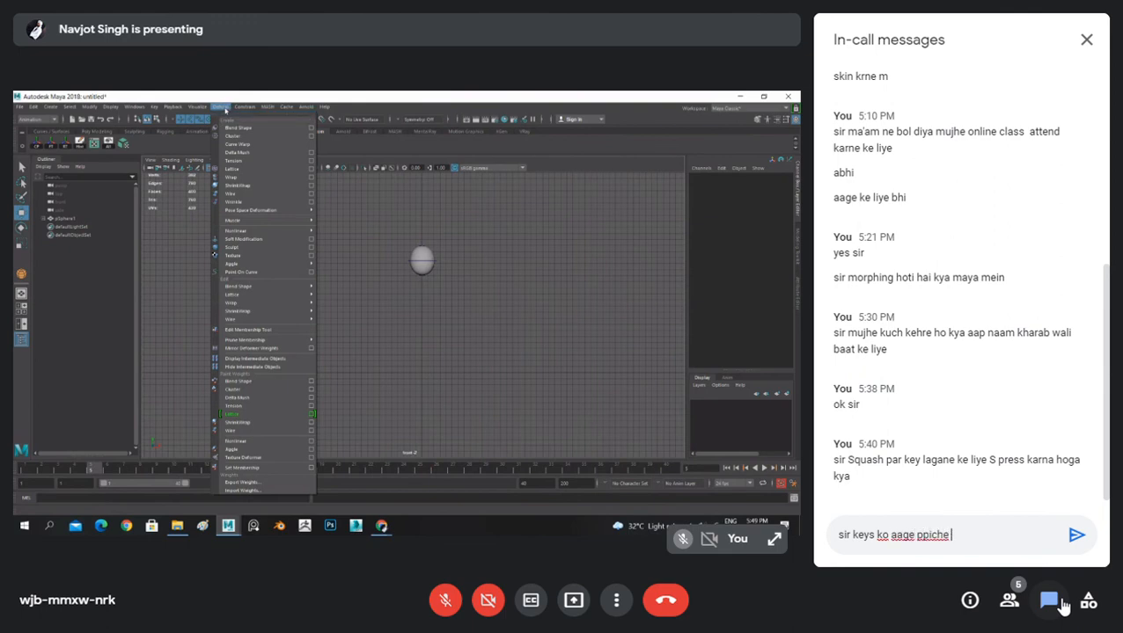
key("BackSpace")
key("BackSpace")
key("BackSpace")
key("BackSpace")
key("BackSpace")
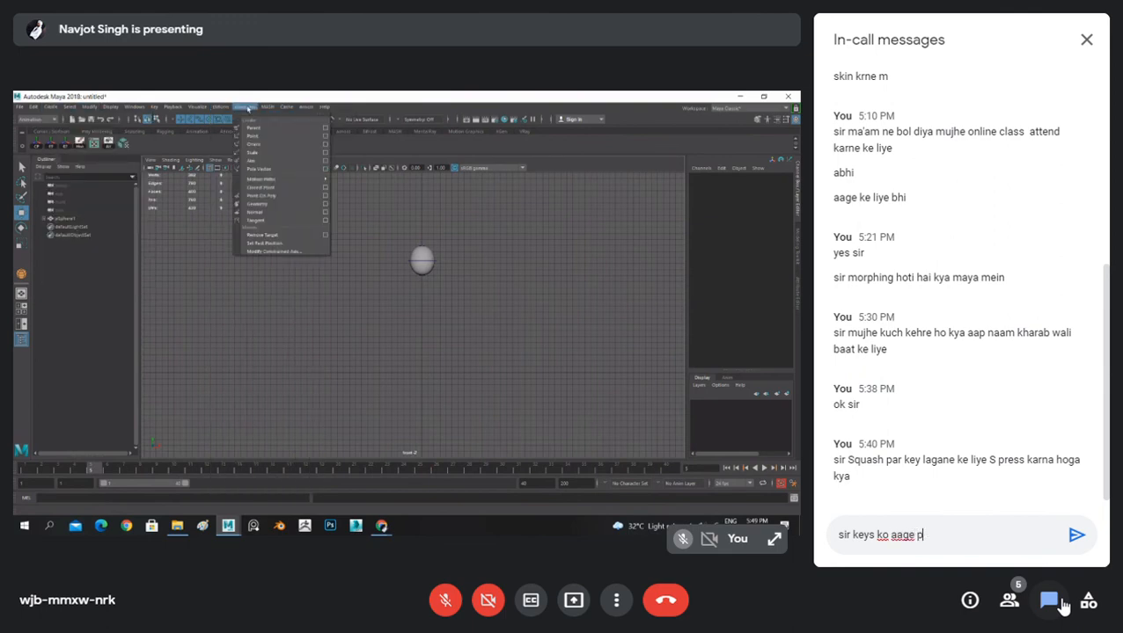
key("BackSpace")
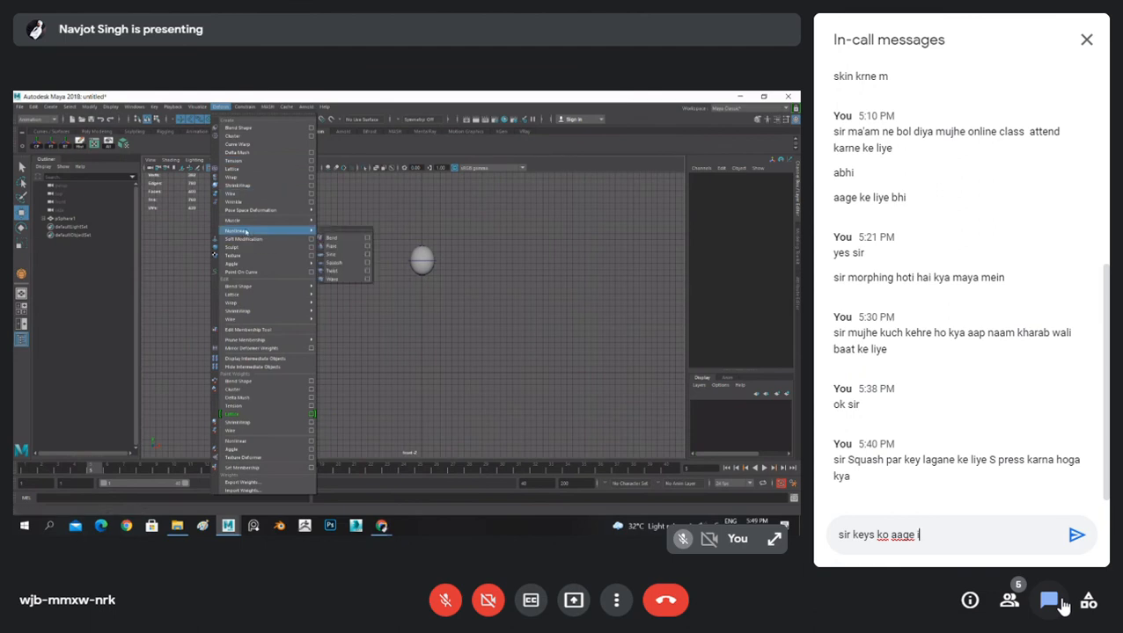
type("iche")
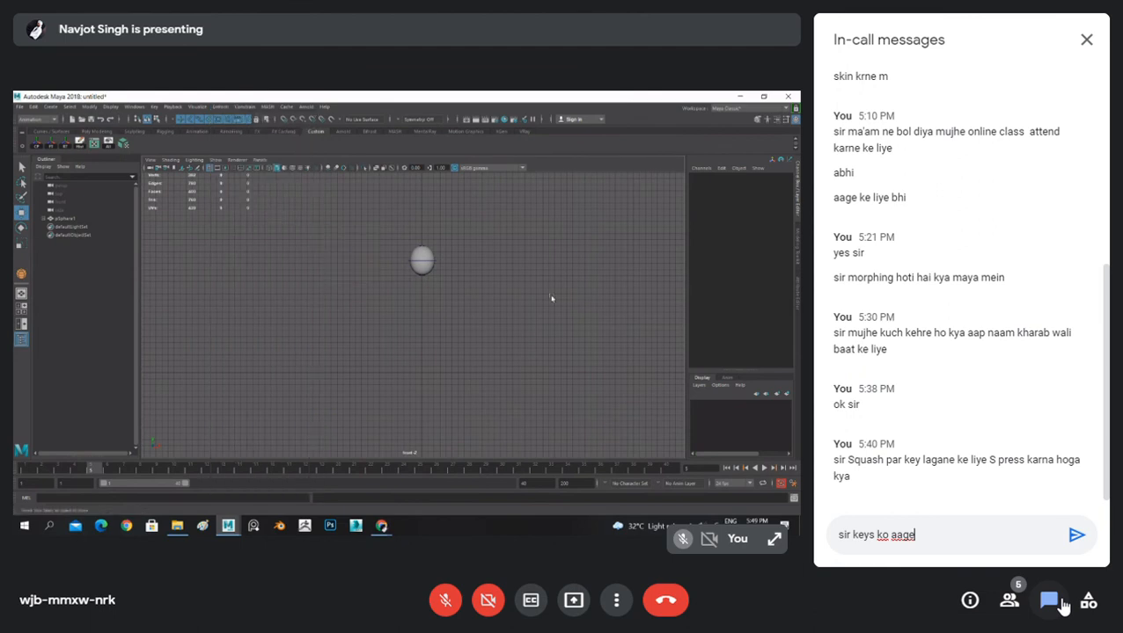
key("BackSpace")
key("BackSpace")
key("BackSpace")
key("BackSpace")
key("BackSpace")
key("BackSpace")
key("BackSpace")
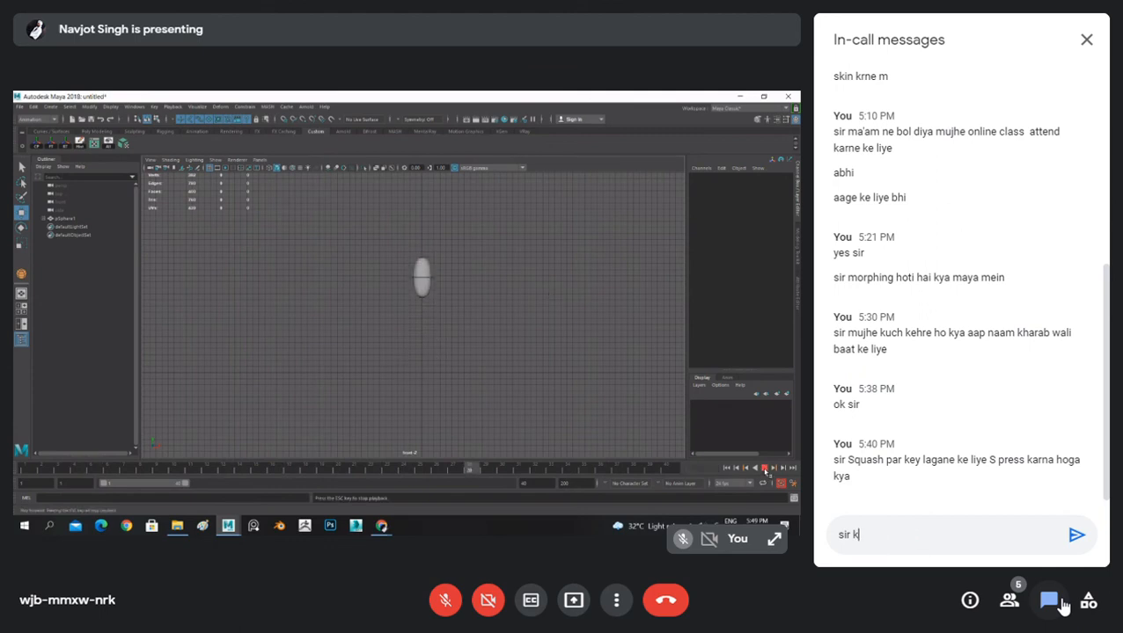
key("BackSpace")
- Complete and send the chat question "sir joh aapne keys lagayi hai unko aagye piche karne ke liye kha jaake karenge", then close the chat
type("jo")
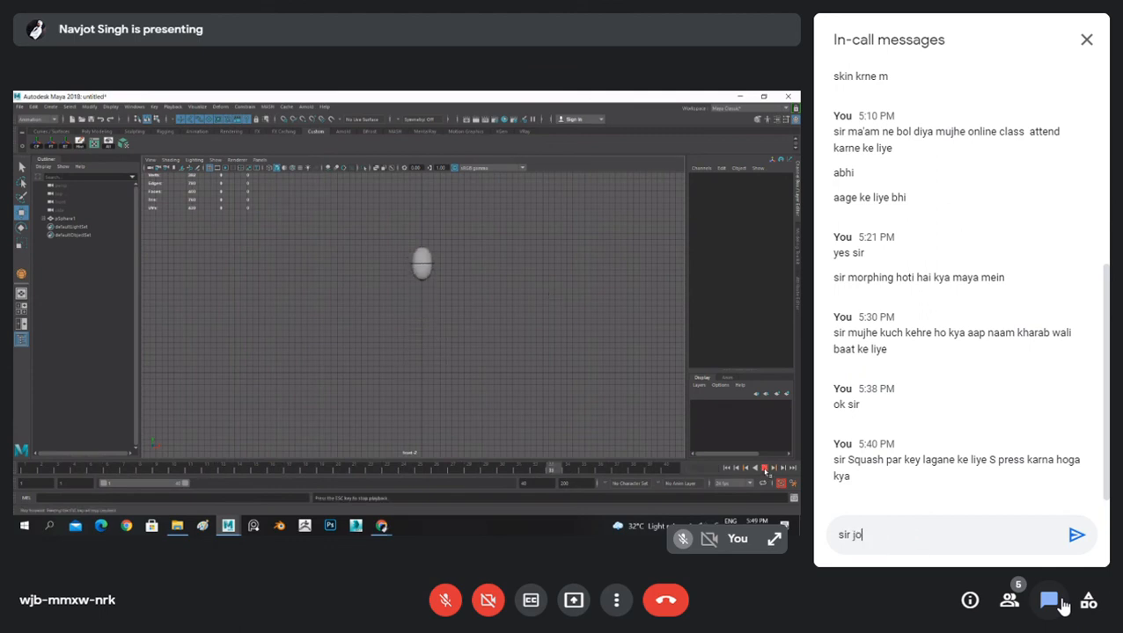
type("h aa")
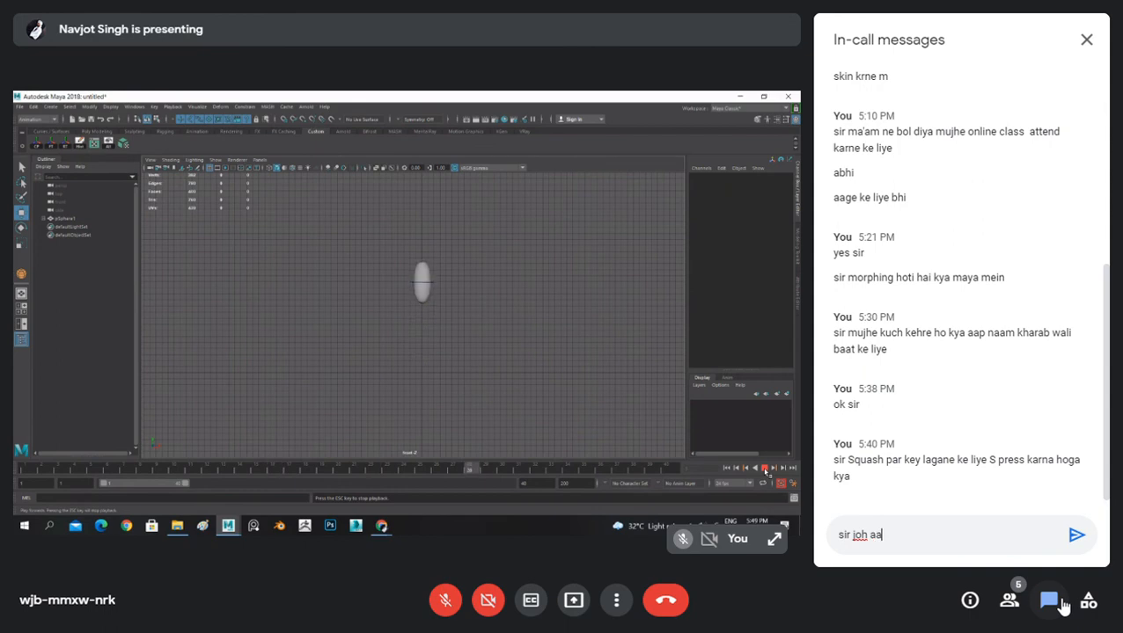
type("pne k")
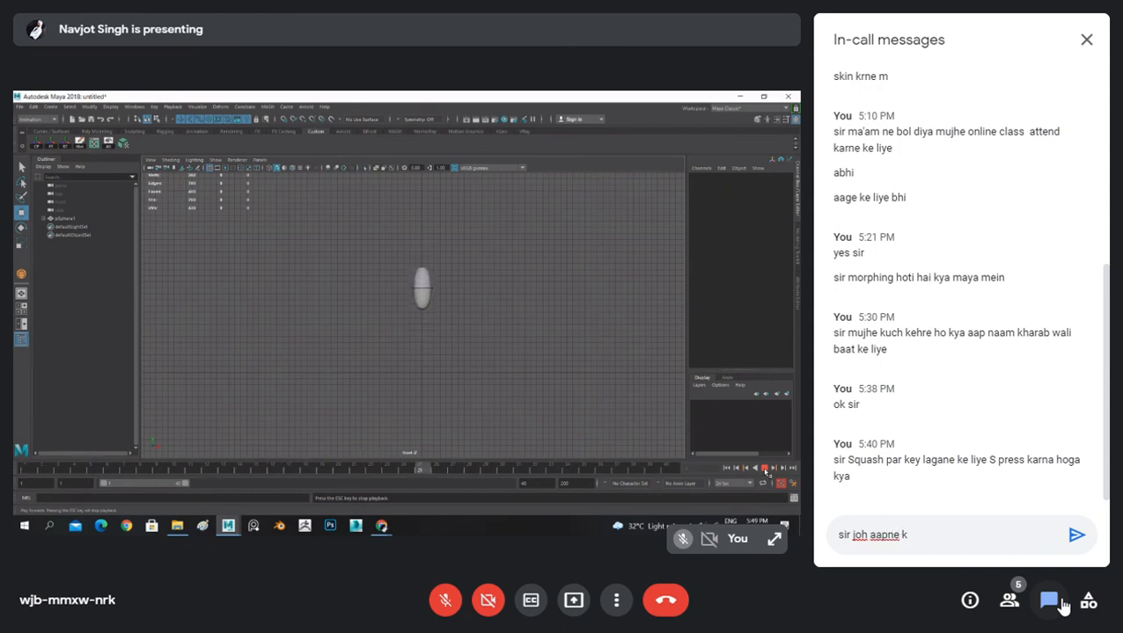
type("eys lagayi hai ")
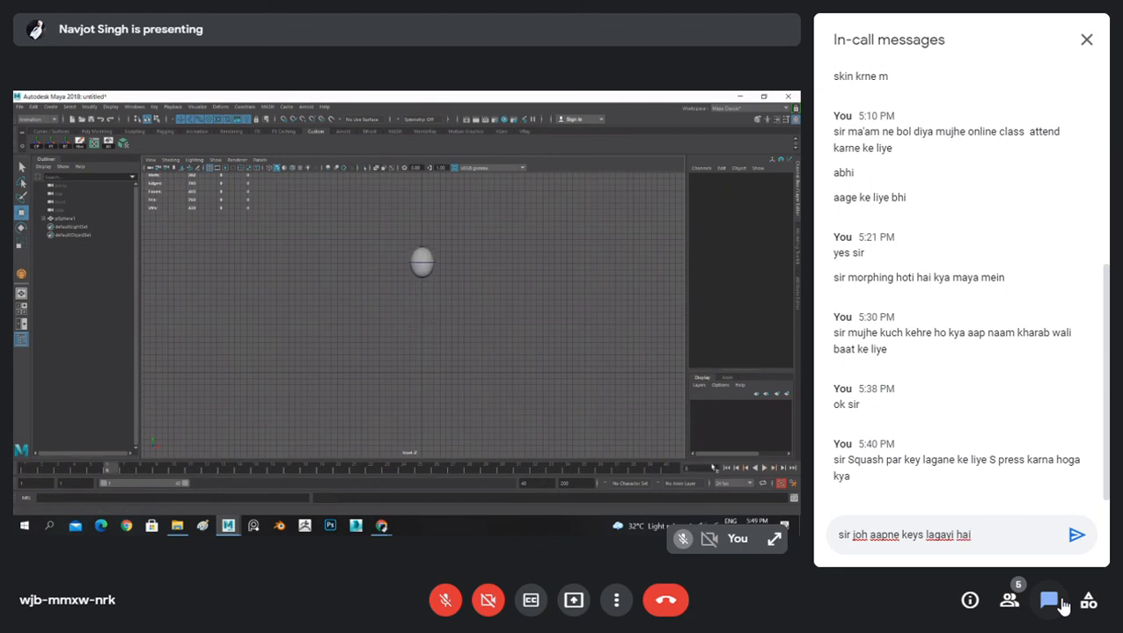
type("unko aa")
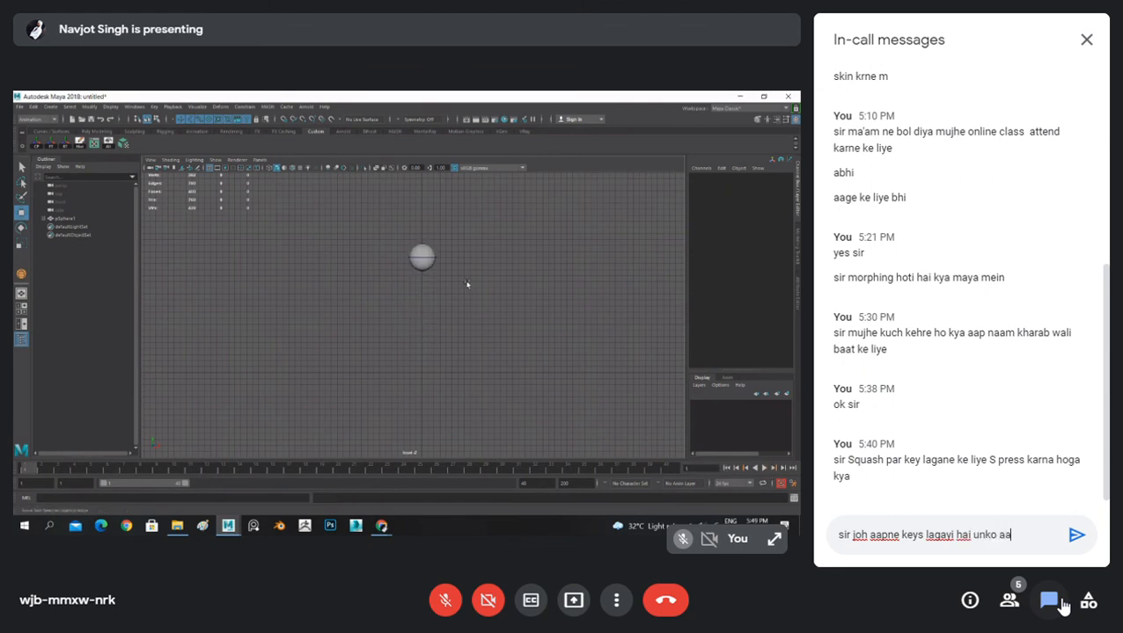
type("gye piche  k")
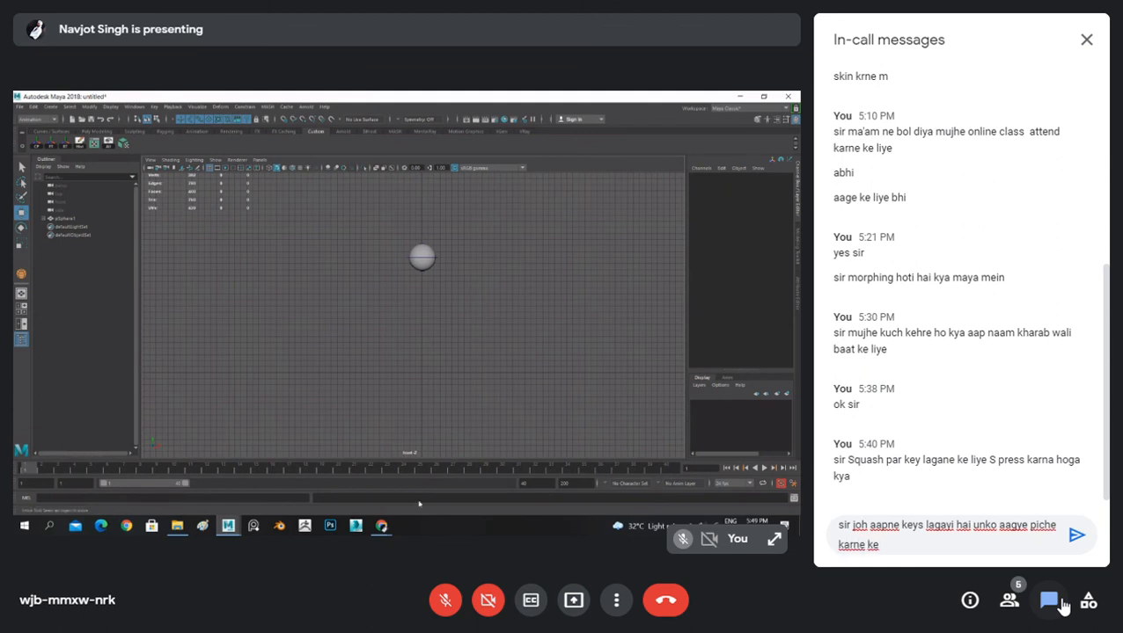
type("arne ke liye kha jaak")
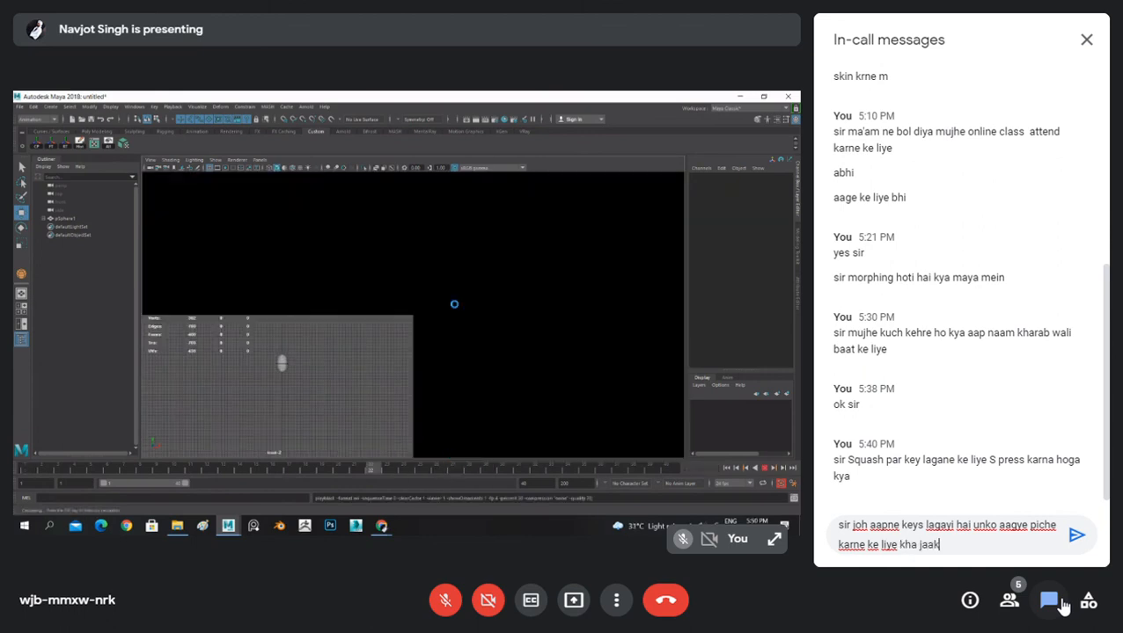
type("e karenge")
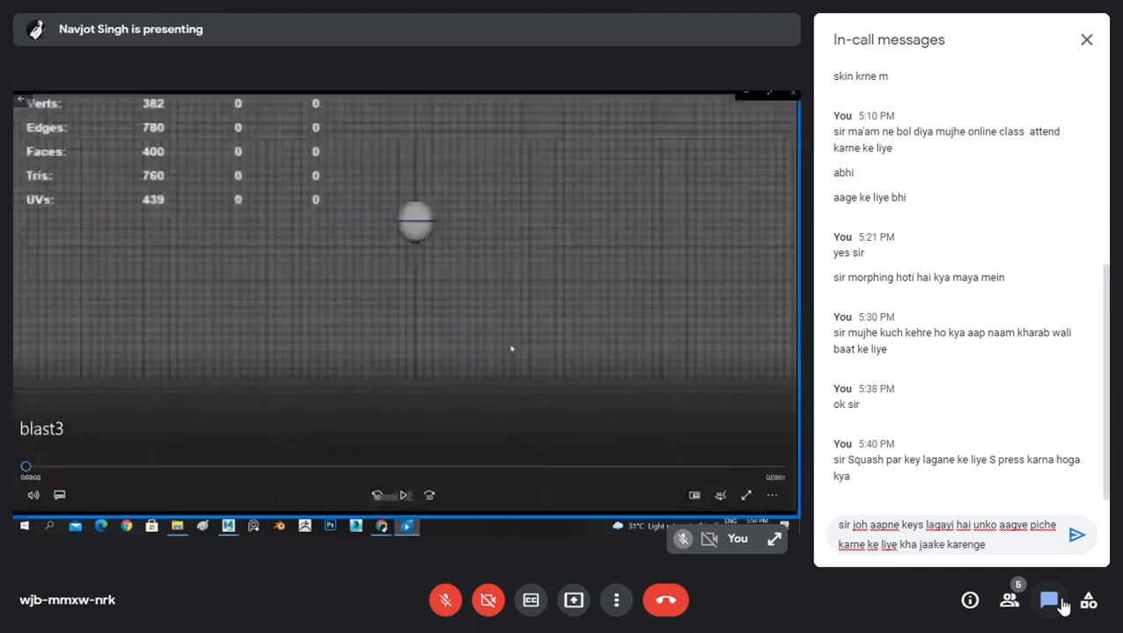
key("Return")
left_click(1085, 39)
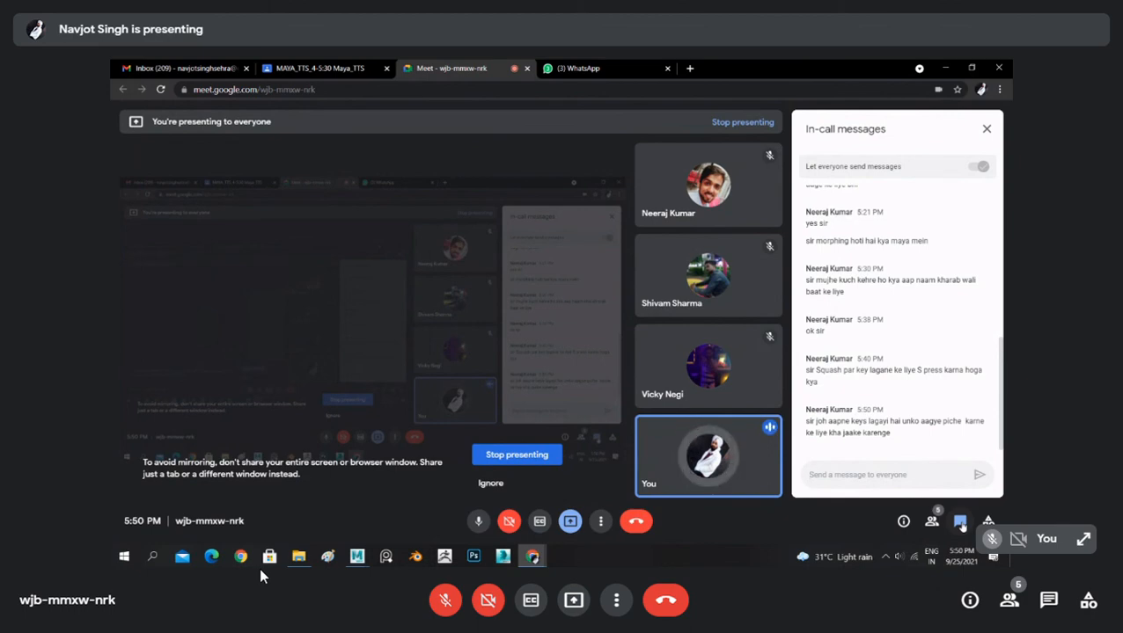
- Reopen the in-call messages, send the replies "ok sir" and "no sir", and close the chat
left_click(1056, 602)
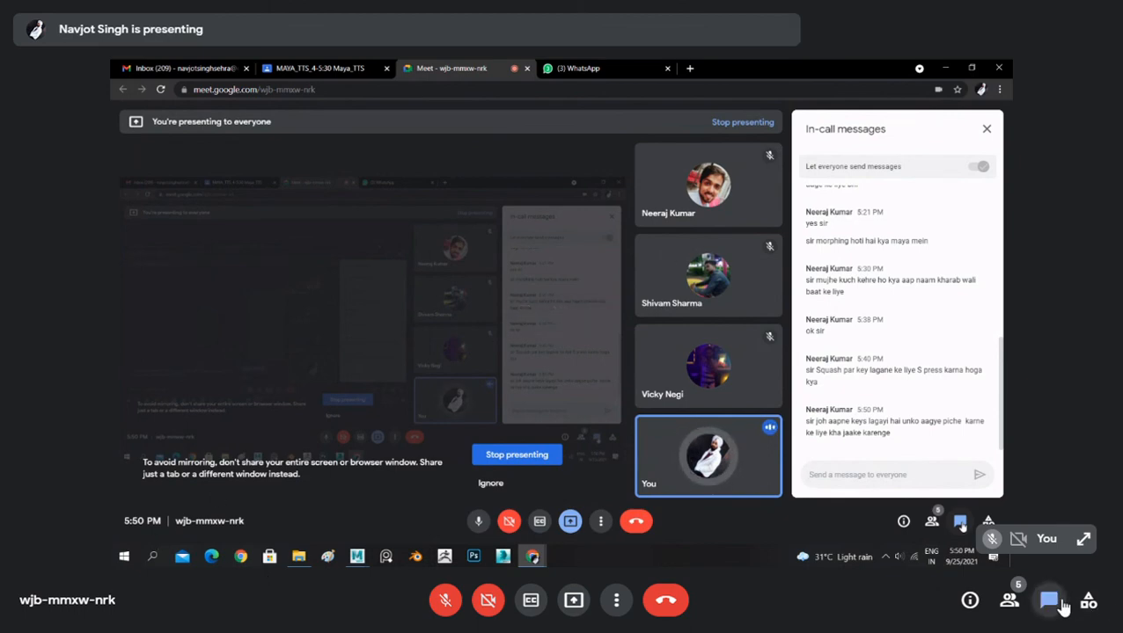
type("ok sir")
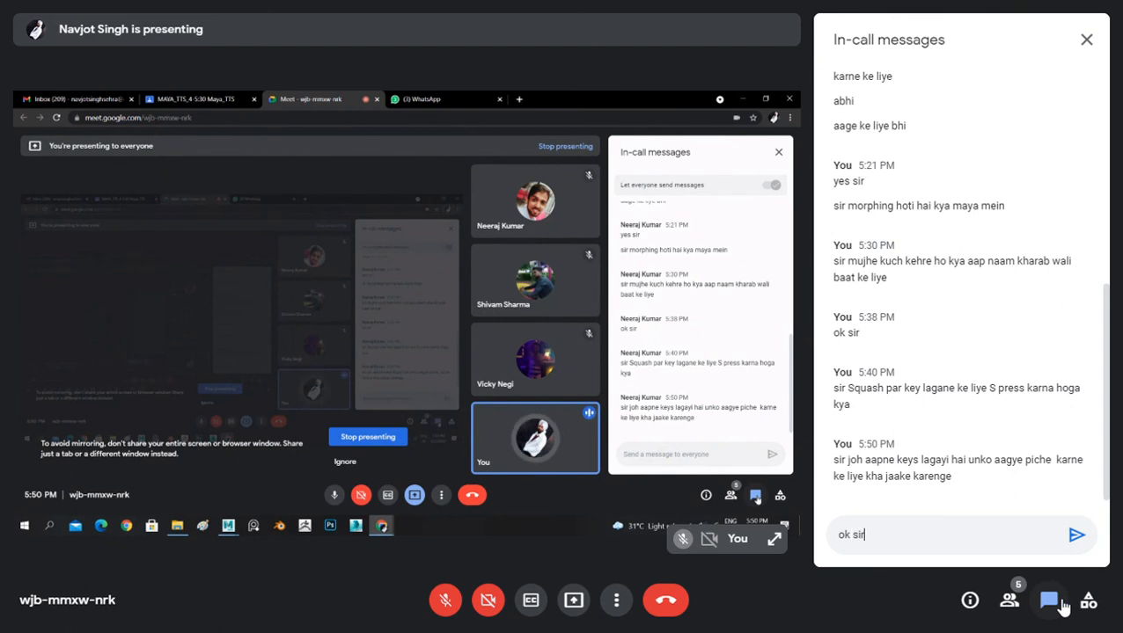
key("Return")
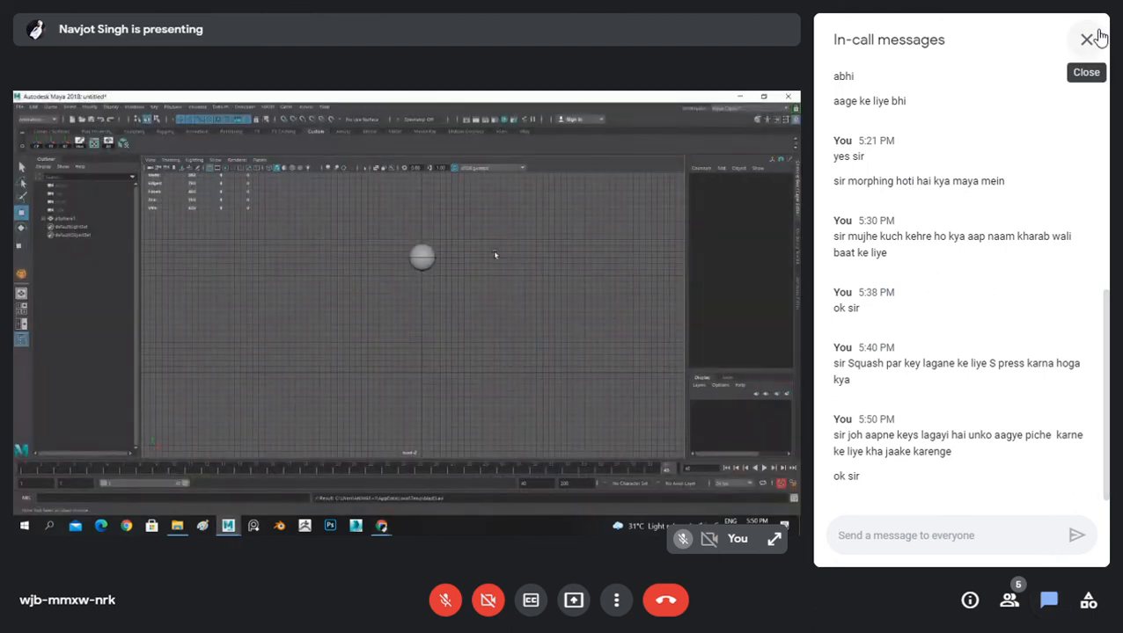
left_click(923, 542)
type("no sir")
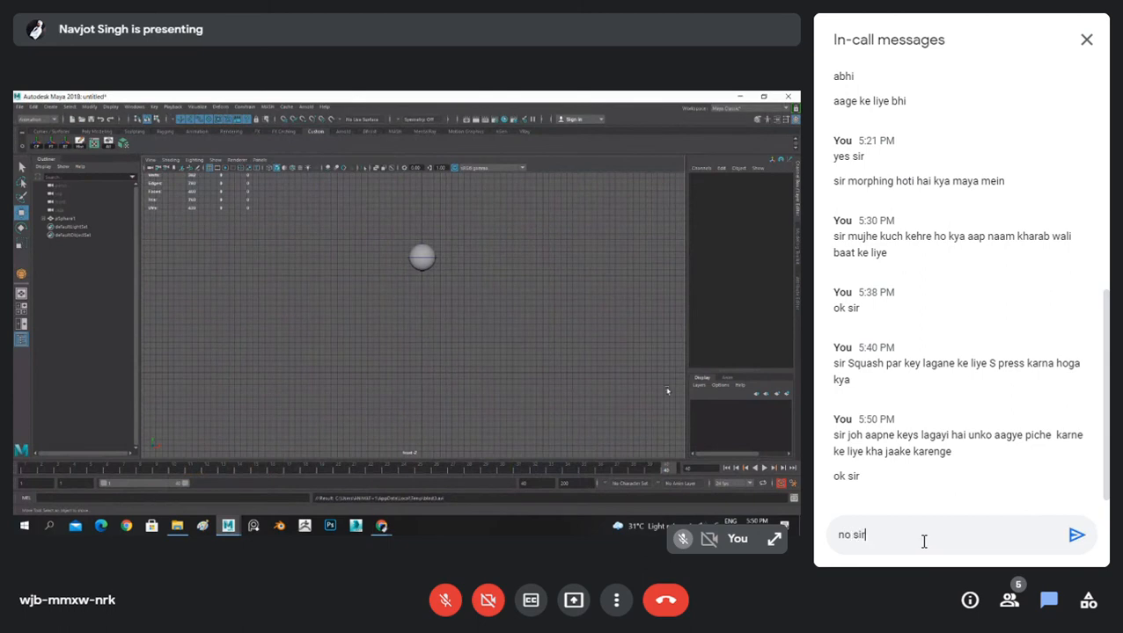
key("Return")
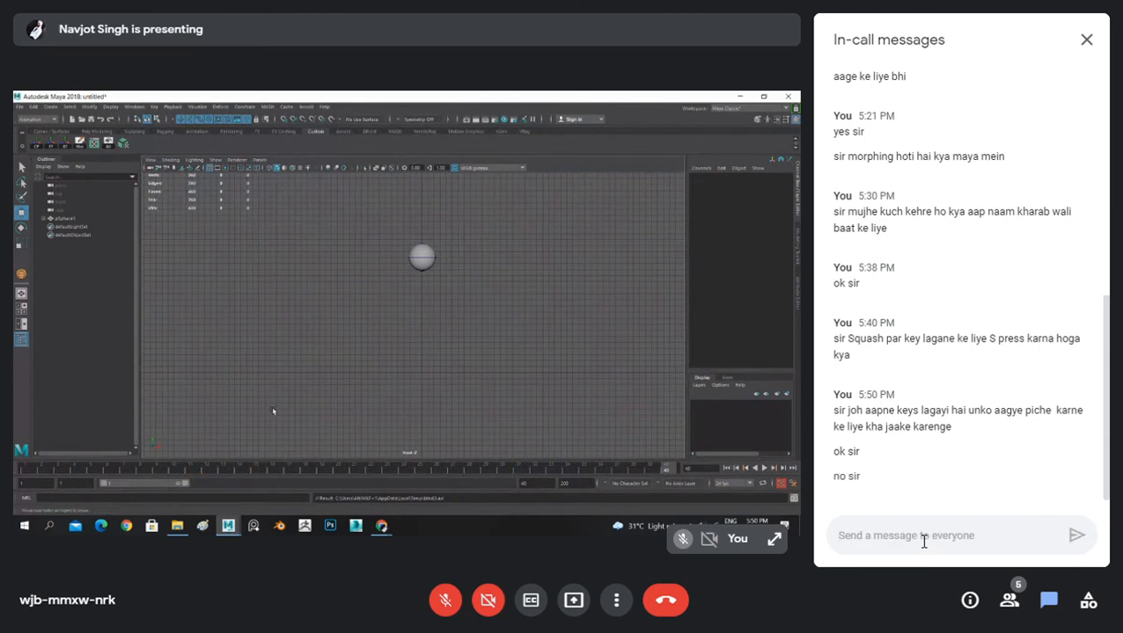
left_click(1087, 41)
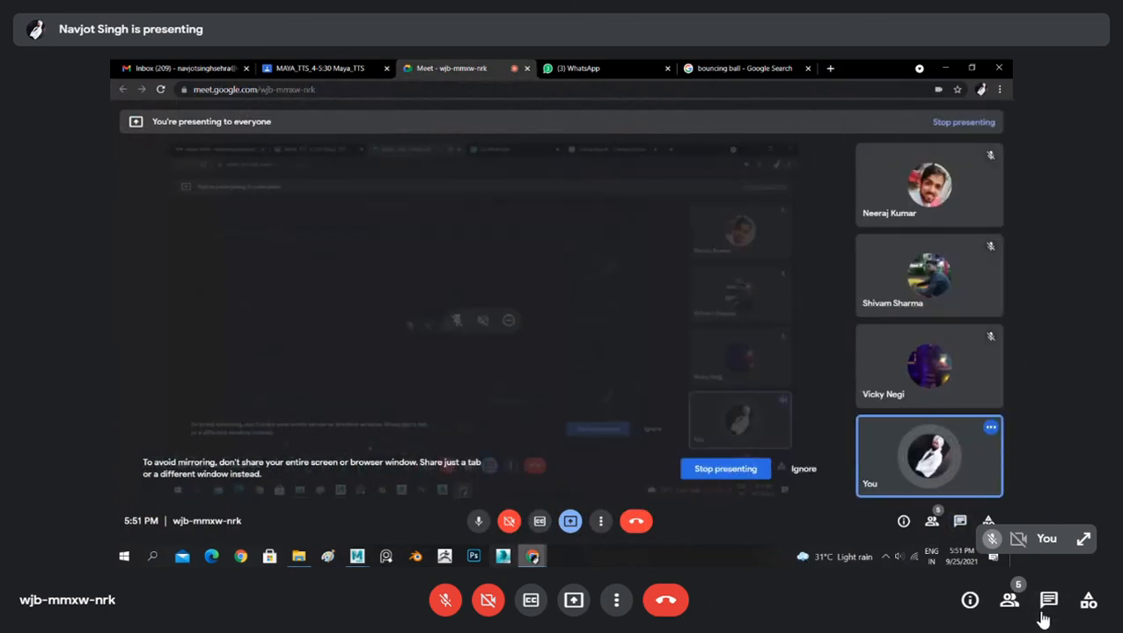
- Reopen the in-call messages, send "ban jaayegi sir" and return the presented browser to the Meet call
left_click(1049, 601)
type("b")
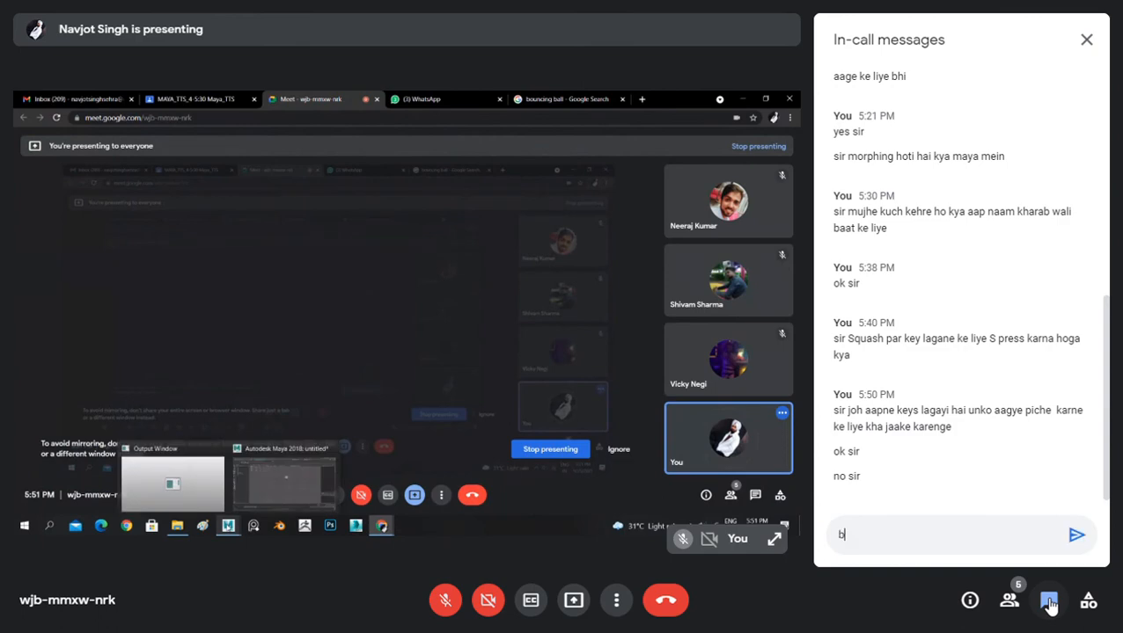
type("an jaayge")
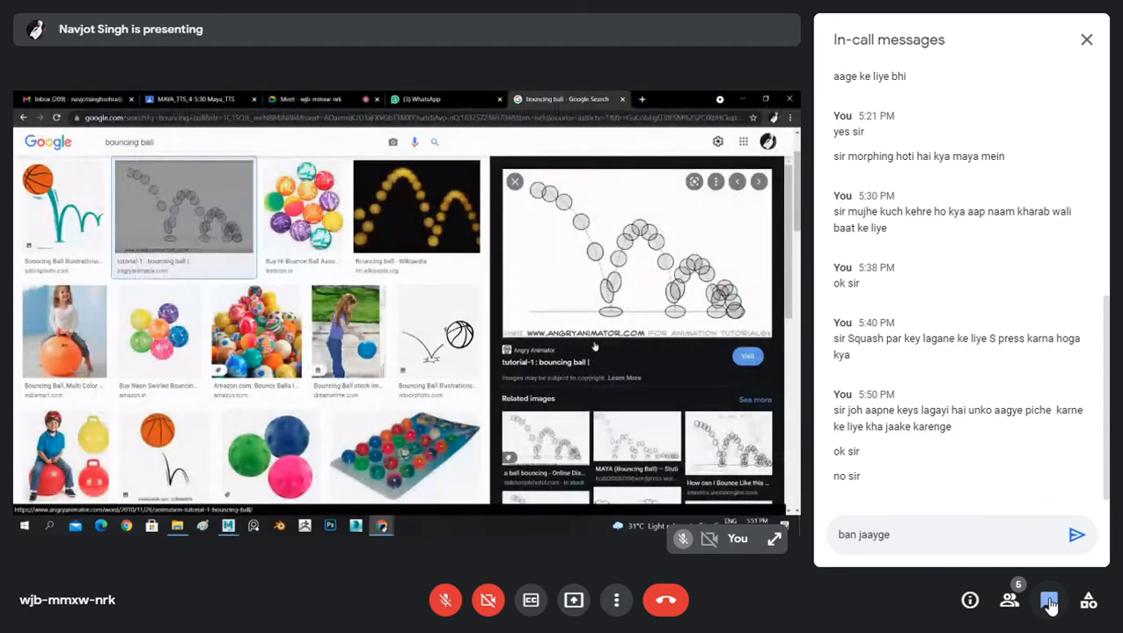
key("BackSpace")
type("egi sir")
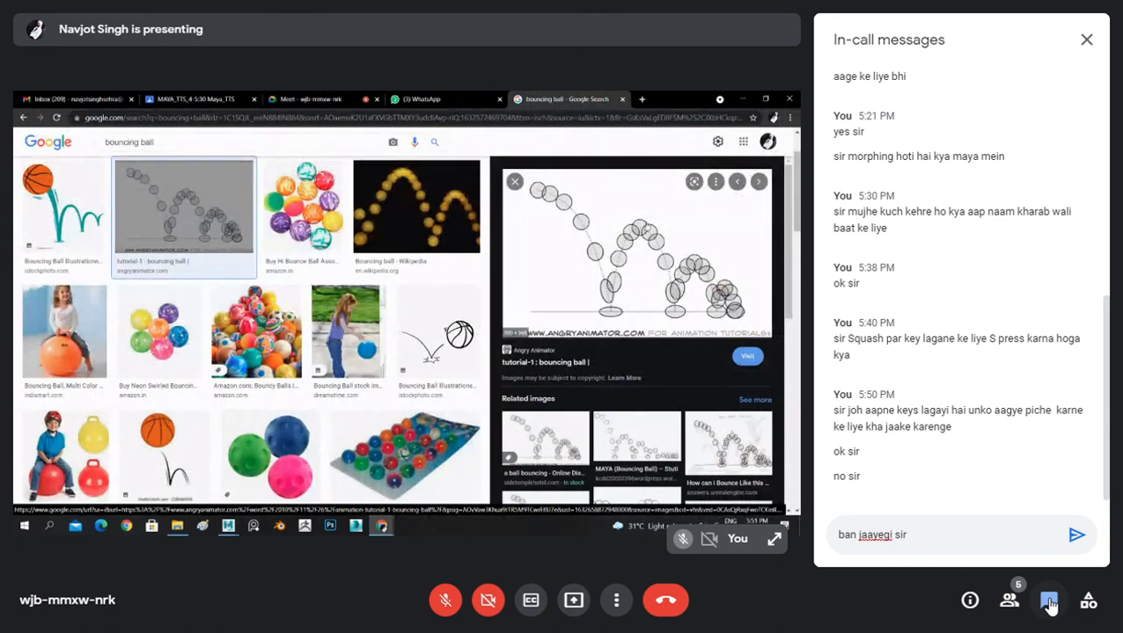
key("Return")
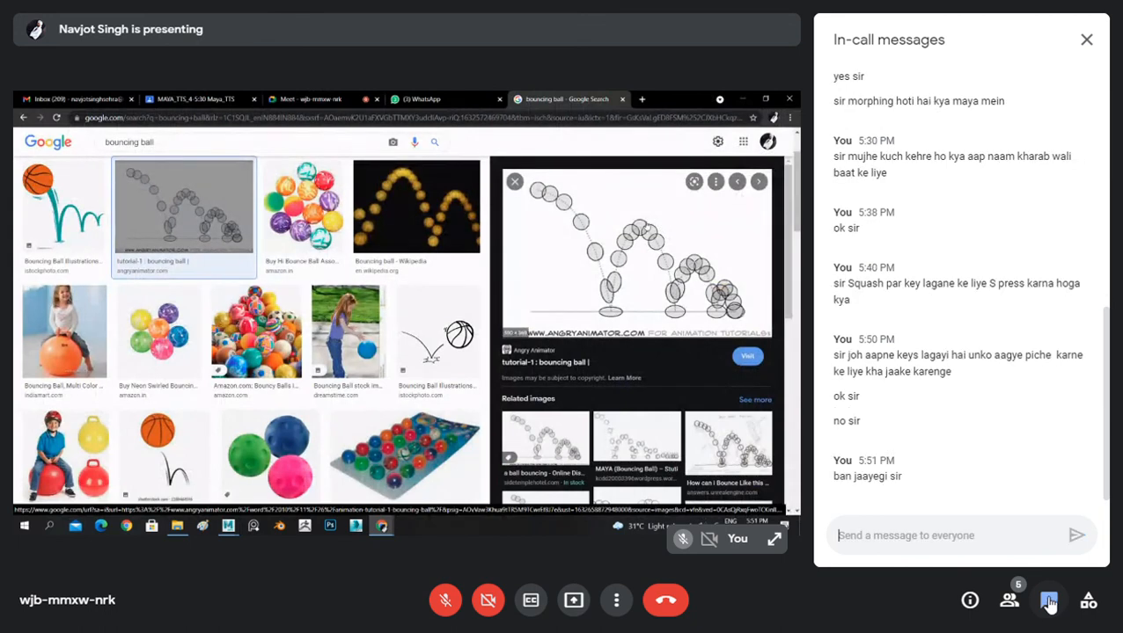
left_click(349, 95)
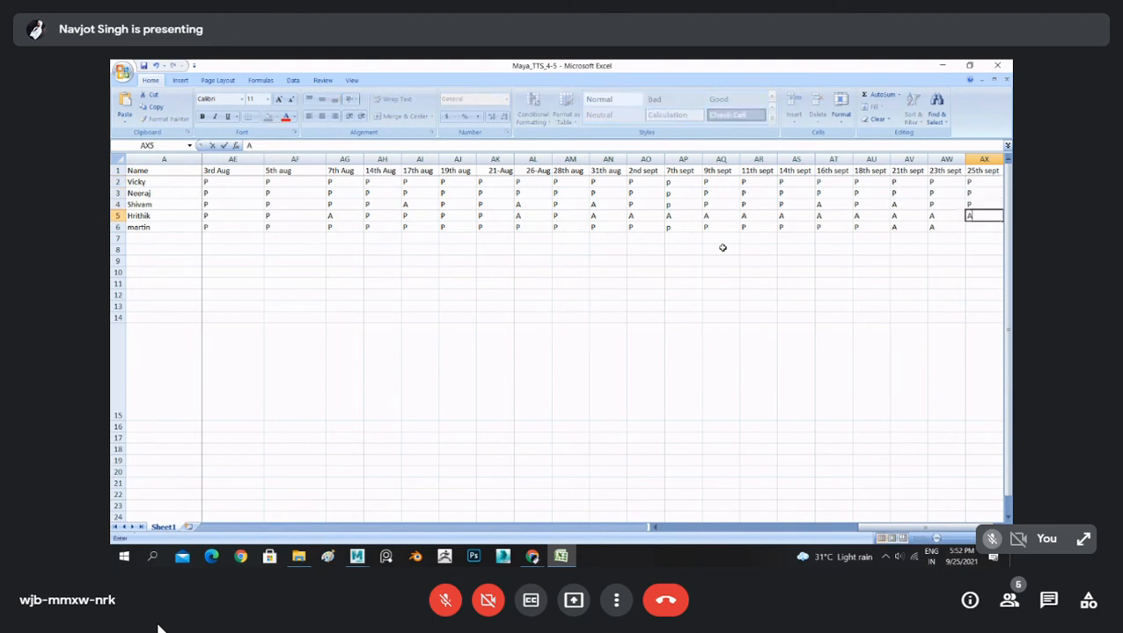
- Mark P in cell AX6 for 25th sept in the Maya_TTS_4-5 attendance workbook, then save and close it
type("P")
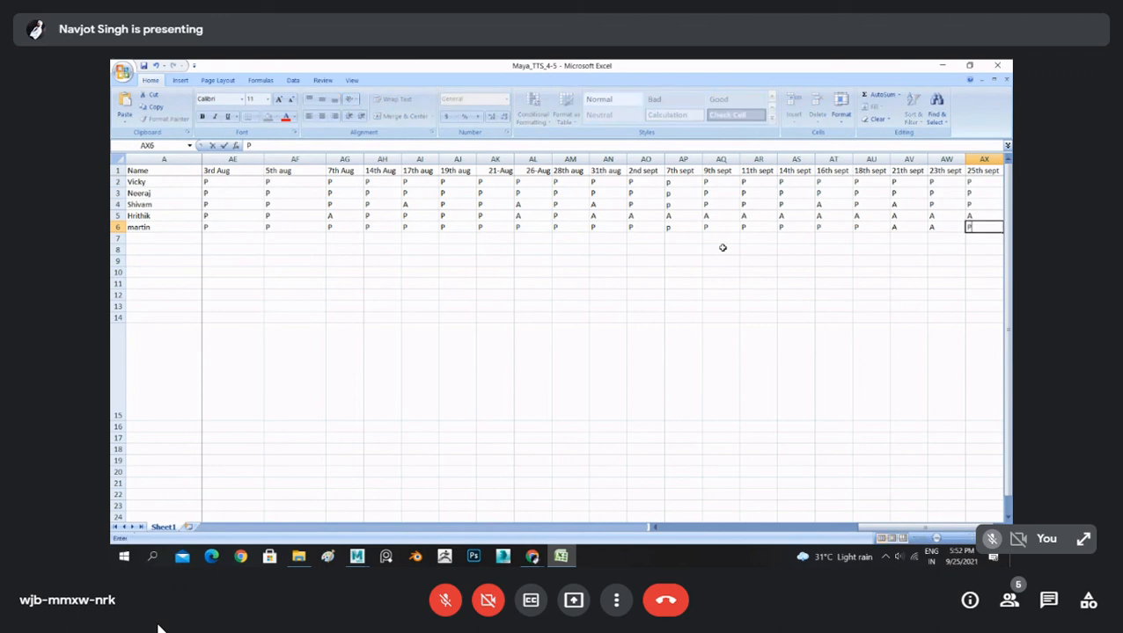
left_click(144, 66)
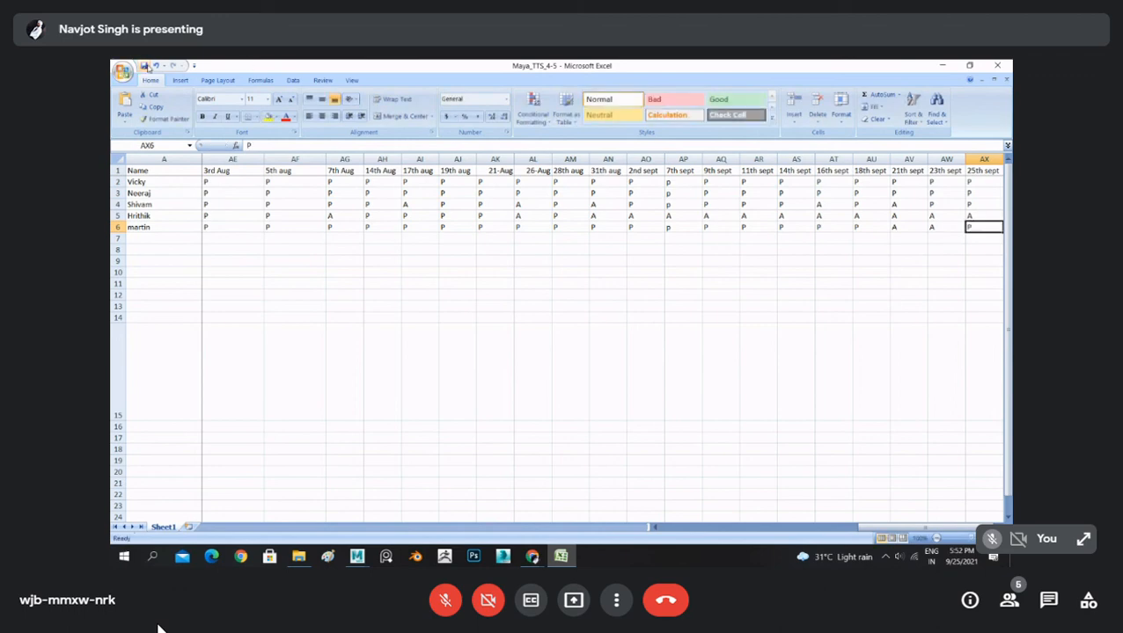
left_click(997, 66)
left_click(997, 66)
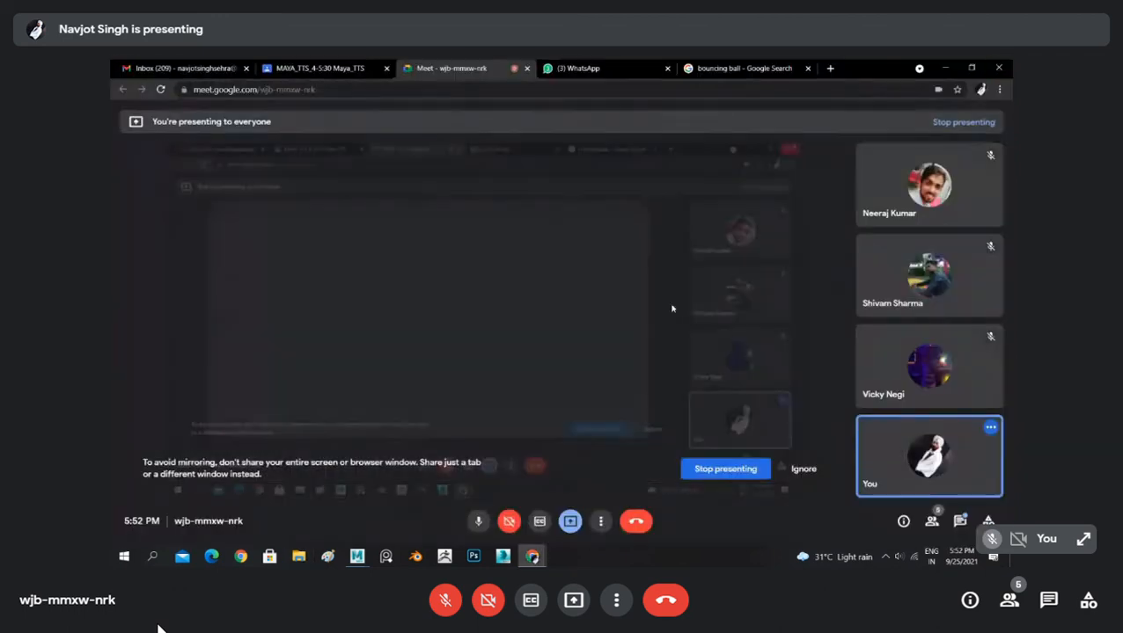